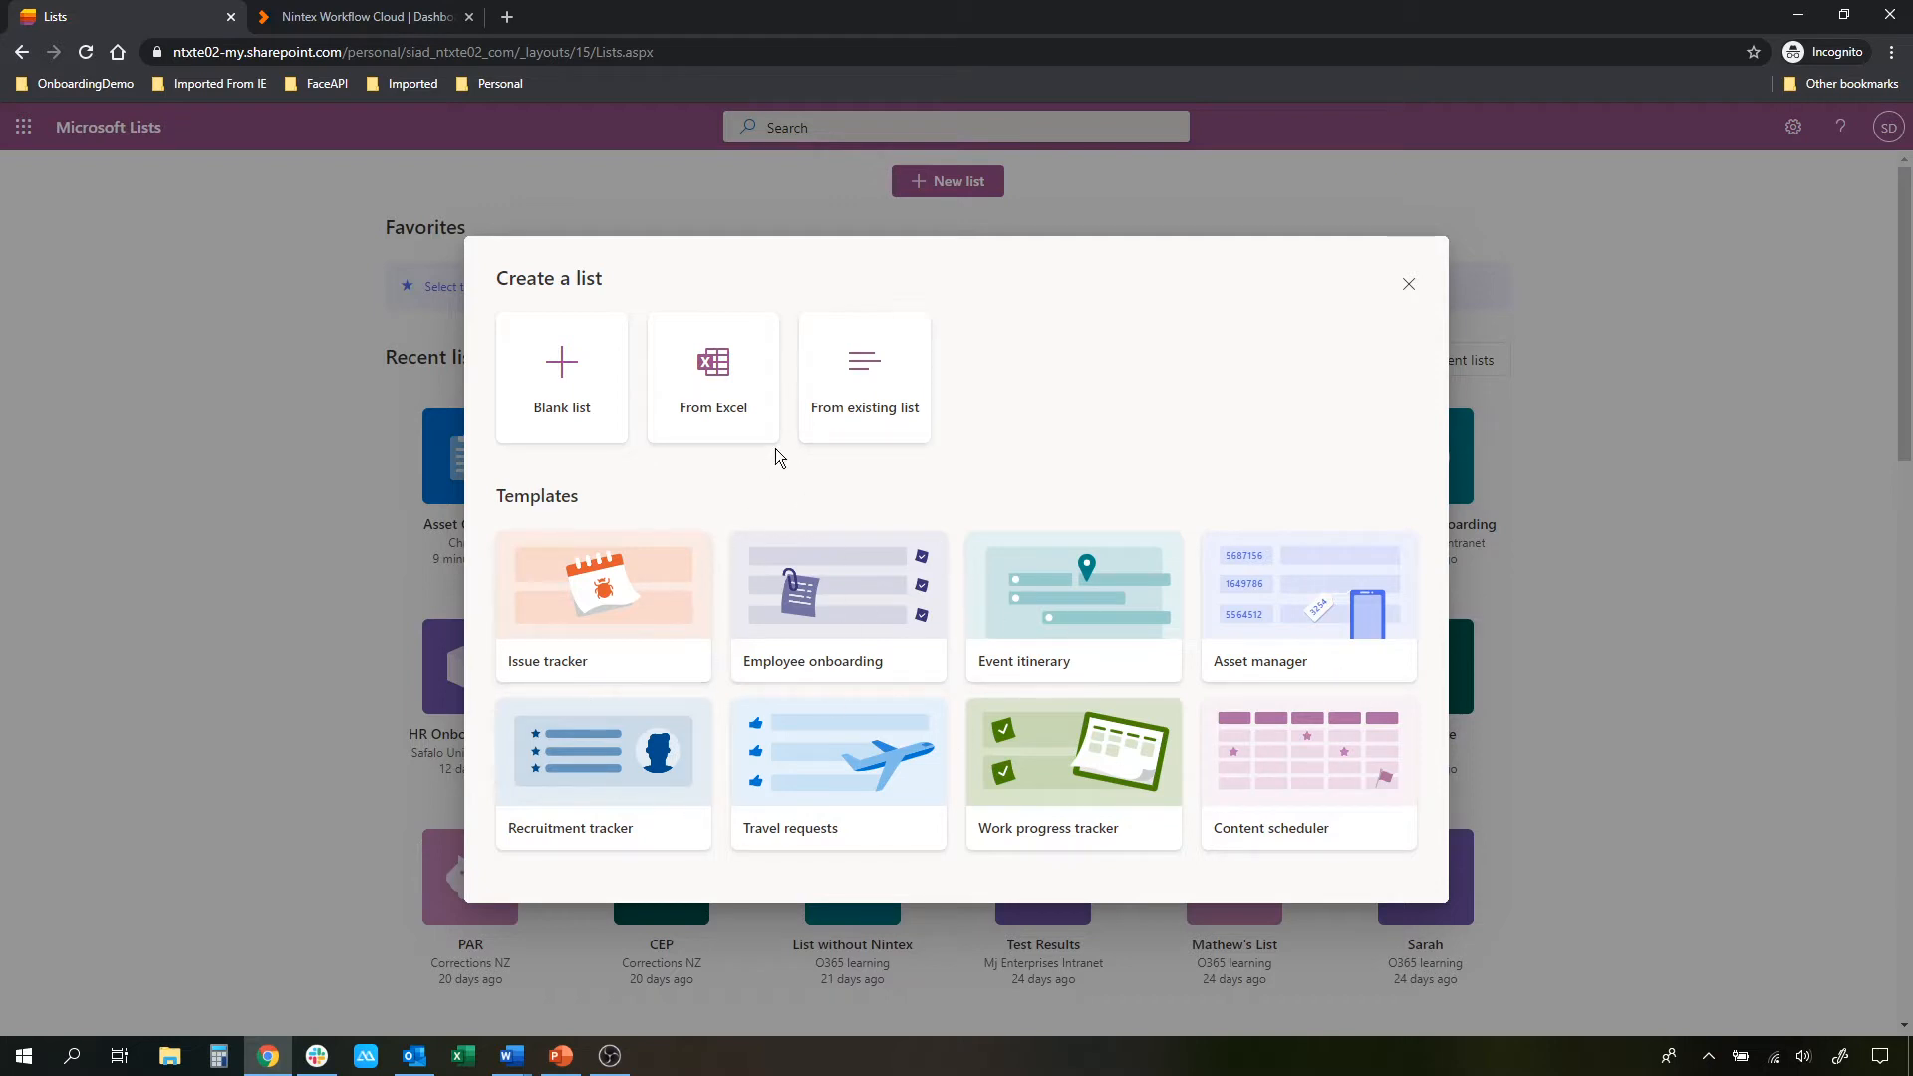
# Start a blank list named "Assets" with the description "This is a list of assets within the organisation and their condition"
pyautogui.click(595, 386)
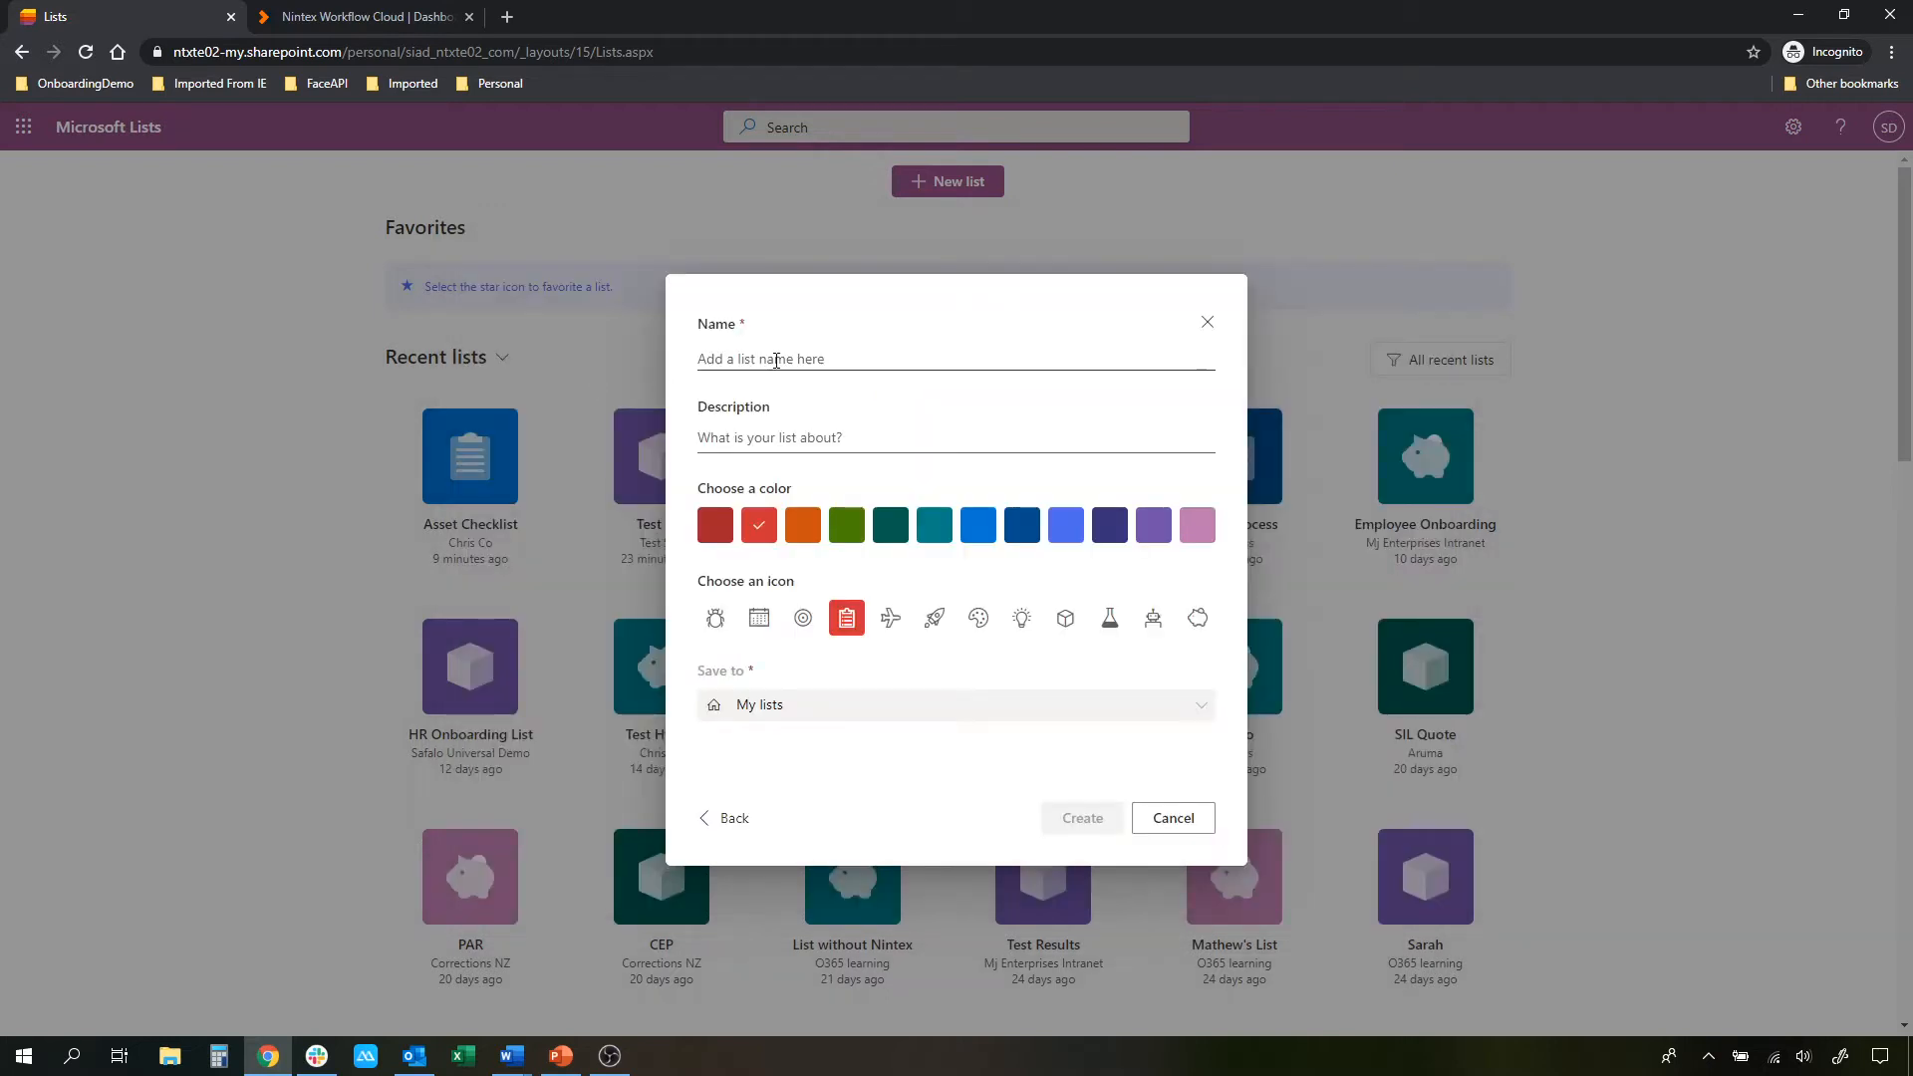
pyautogui.write('Assets')
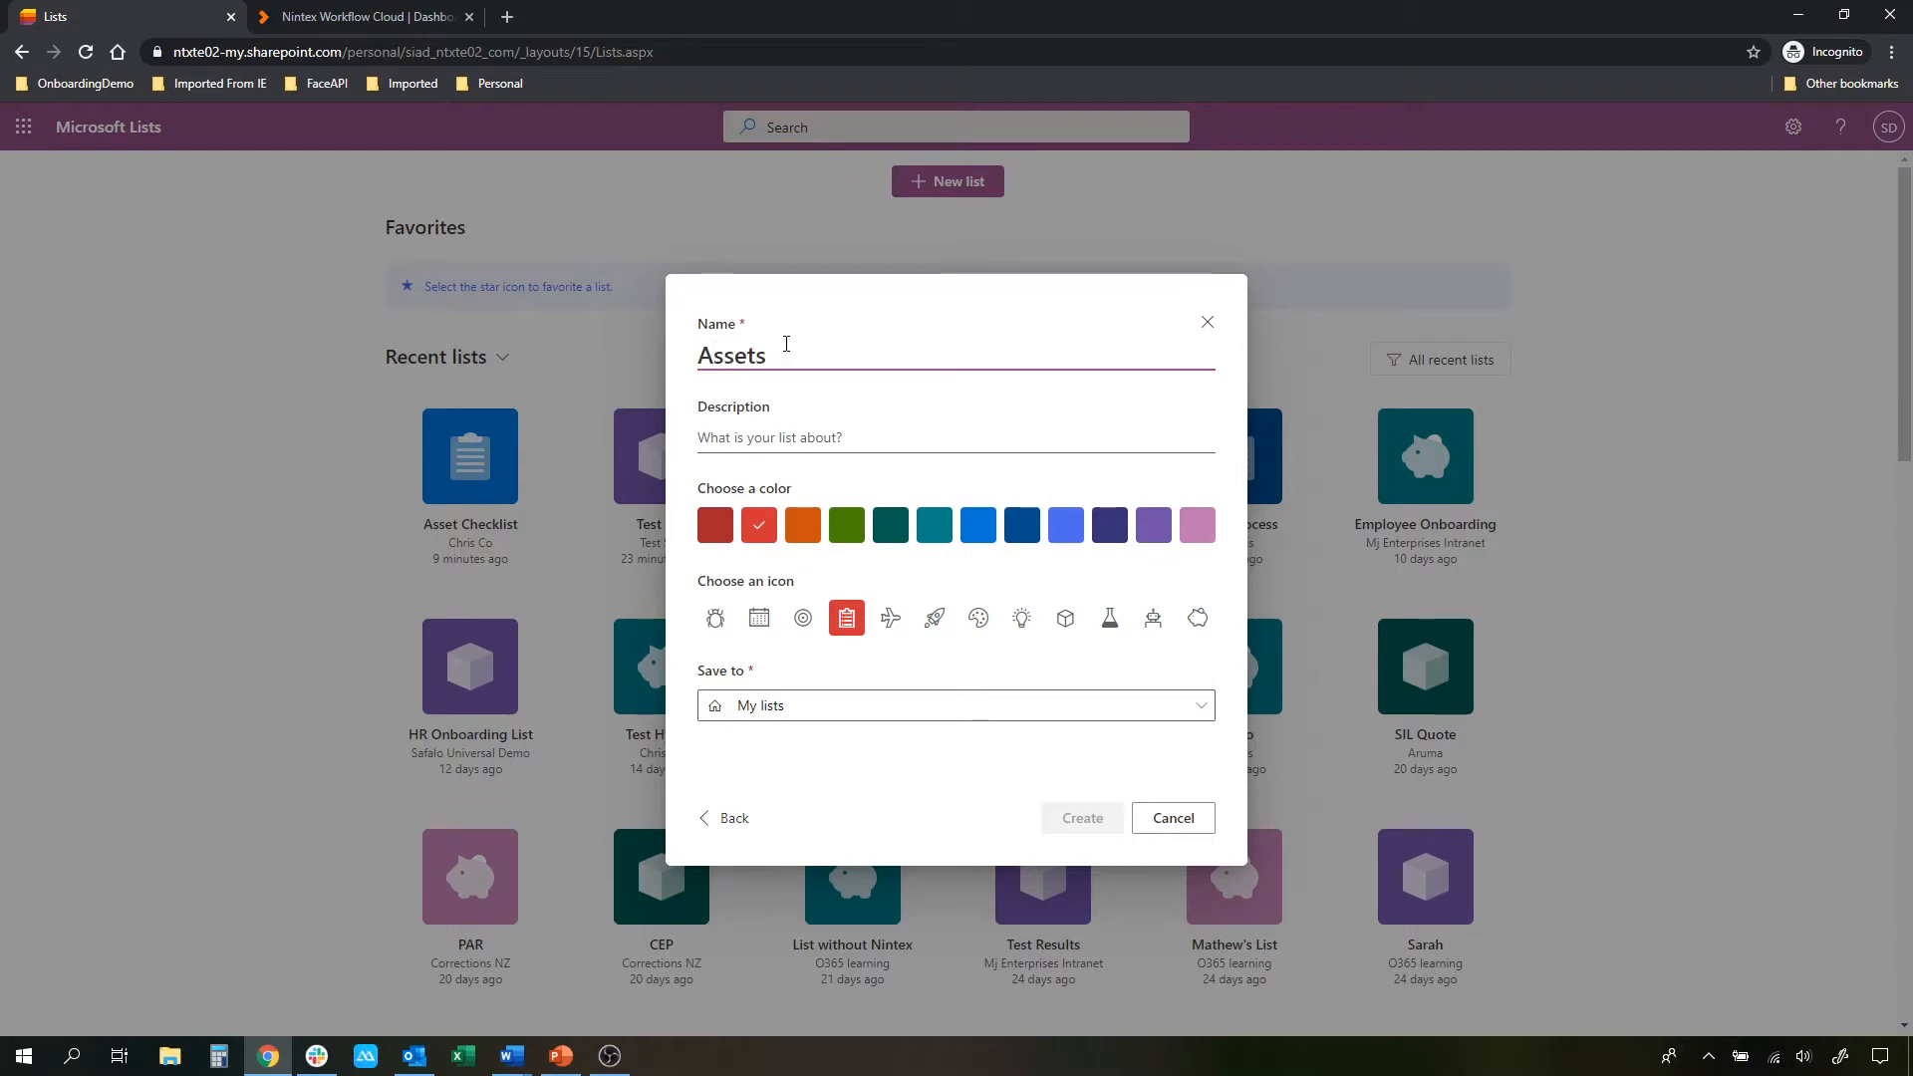
pyautogui.click(776, 441)
pyautogui.write('List is a list of')
pyautogui.press('BackSpace')
pyautogui.press('BackSpace')
pyautogui.press('BackSpace')
pyautogui.press('BackSpace')
pyautogui.press('BackSpace')
pyautogui.press('BackSpace')
pyautogui.press('BackSpace')
pyautogui.press('BackSpace')
pyautogui.press('BackSpace')
pyautogui.press('BackSpace')
pyautogui.press('BackSpace')
pyautogui.press('BackSpace')
pyautogui.press('BackSpace')
pyautogui.press('BackSpace')
pyautogui.press('BackSpace')
pyautogui.press('BackSpace')
pyautogui.press('BackSpace')
pyautogui.write('Thi')
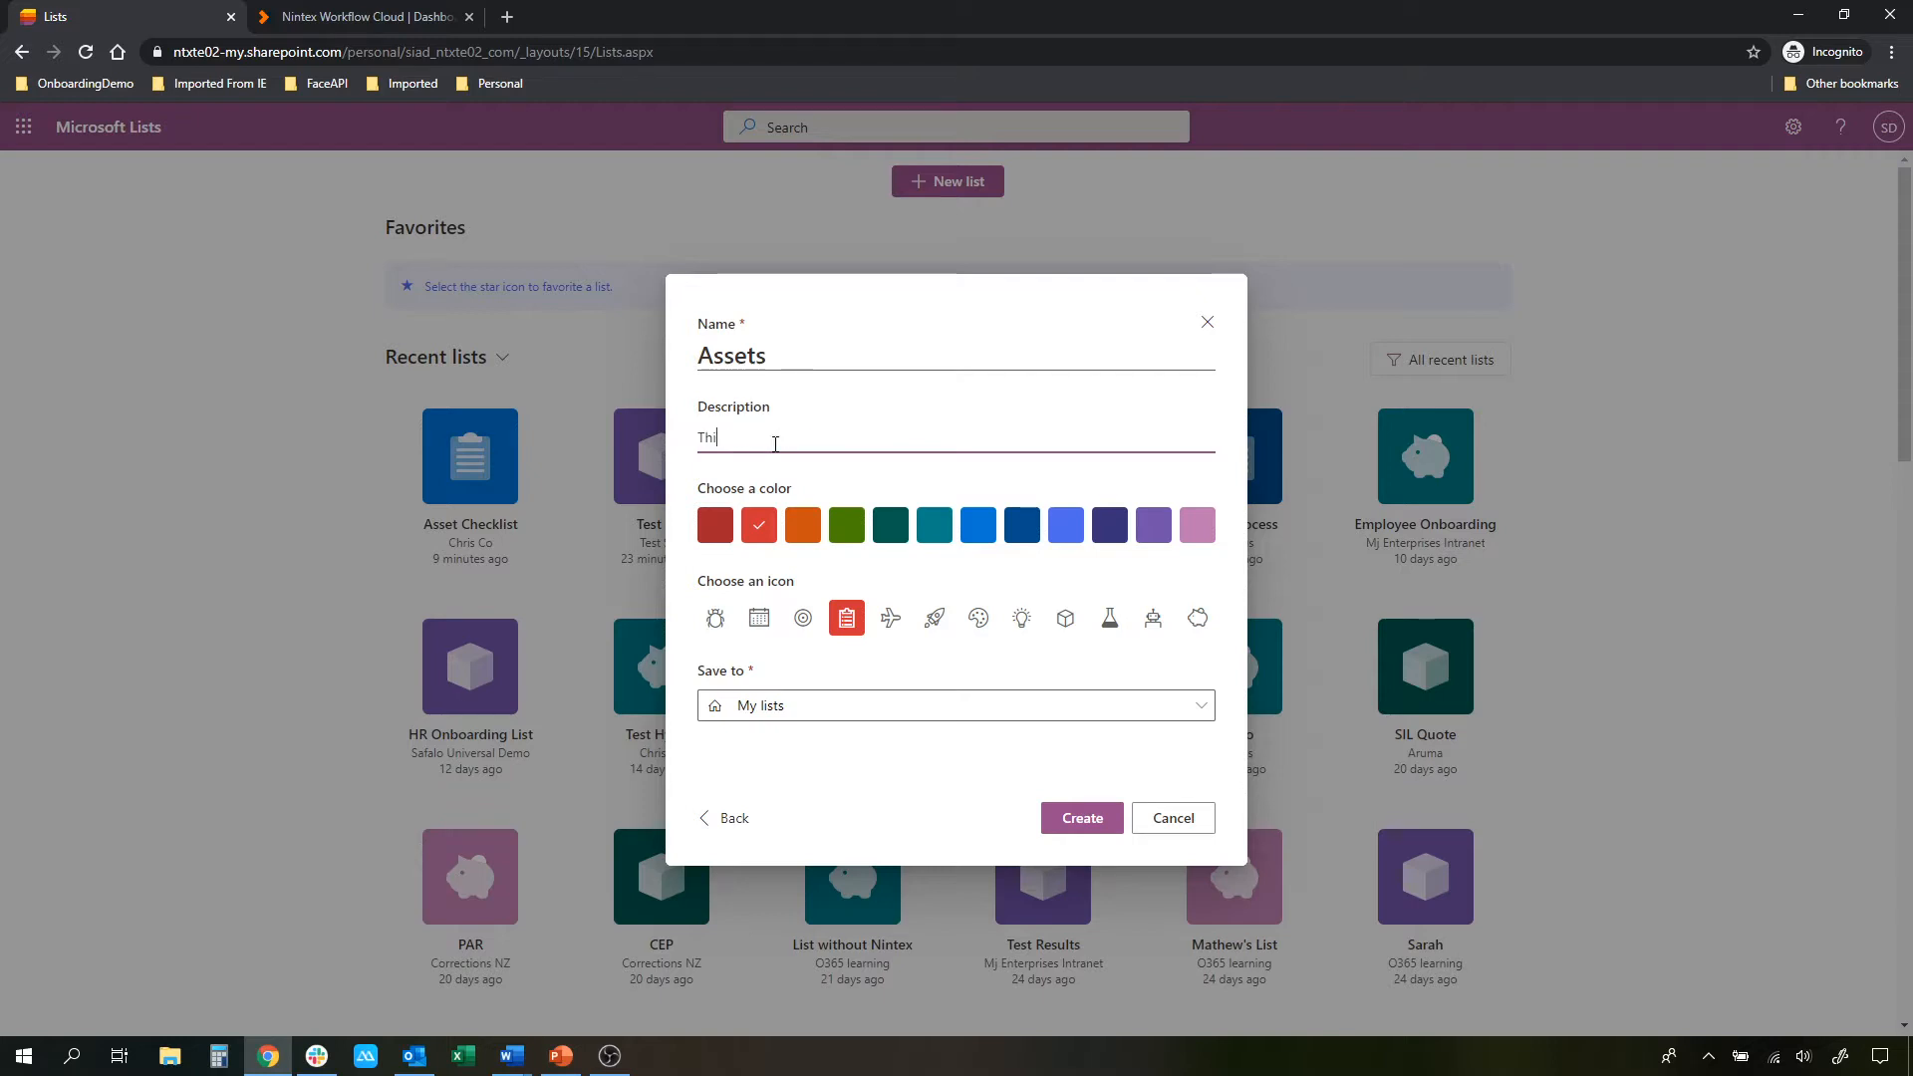
pyautogui.write('s is a list of assets within the organisation and the')
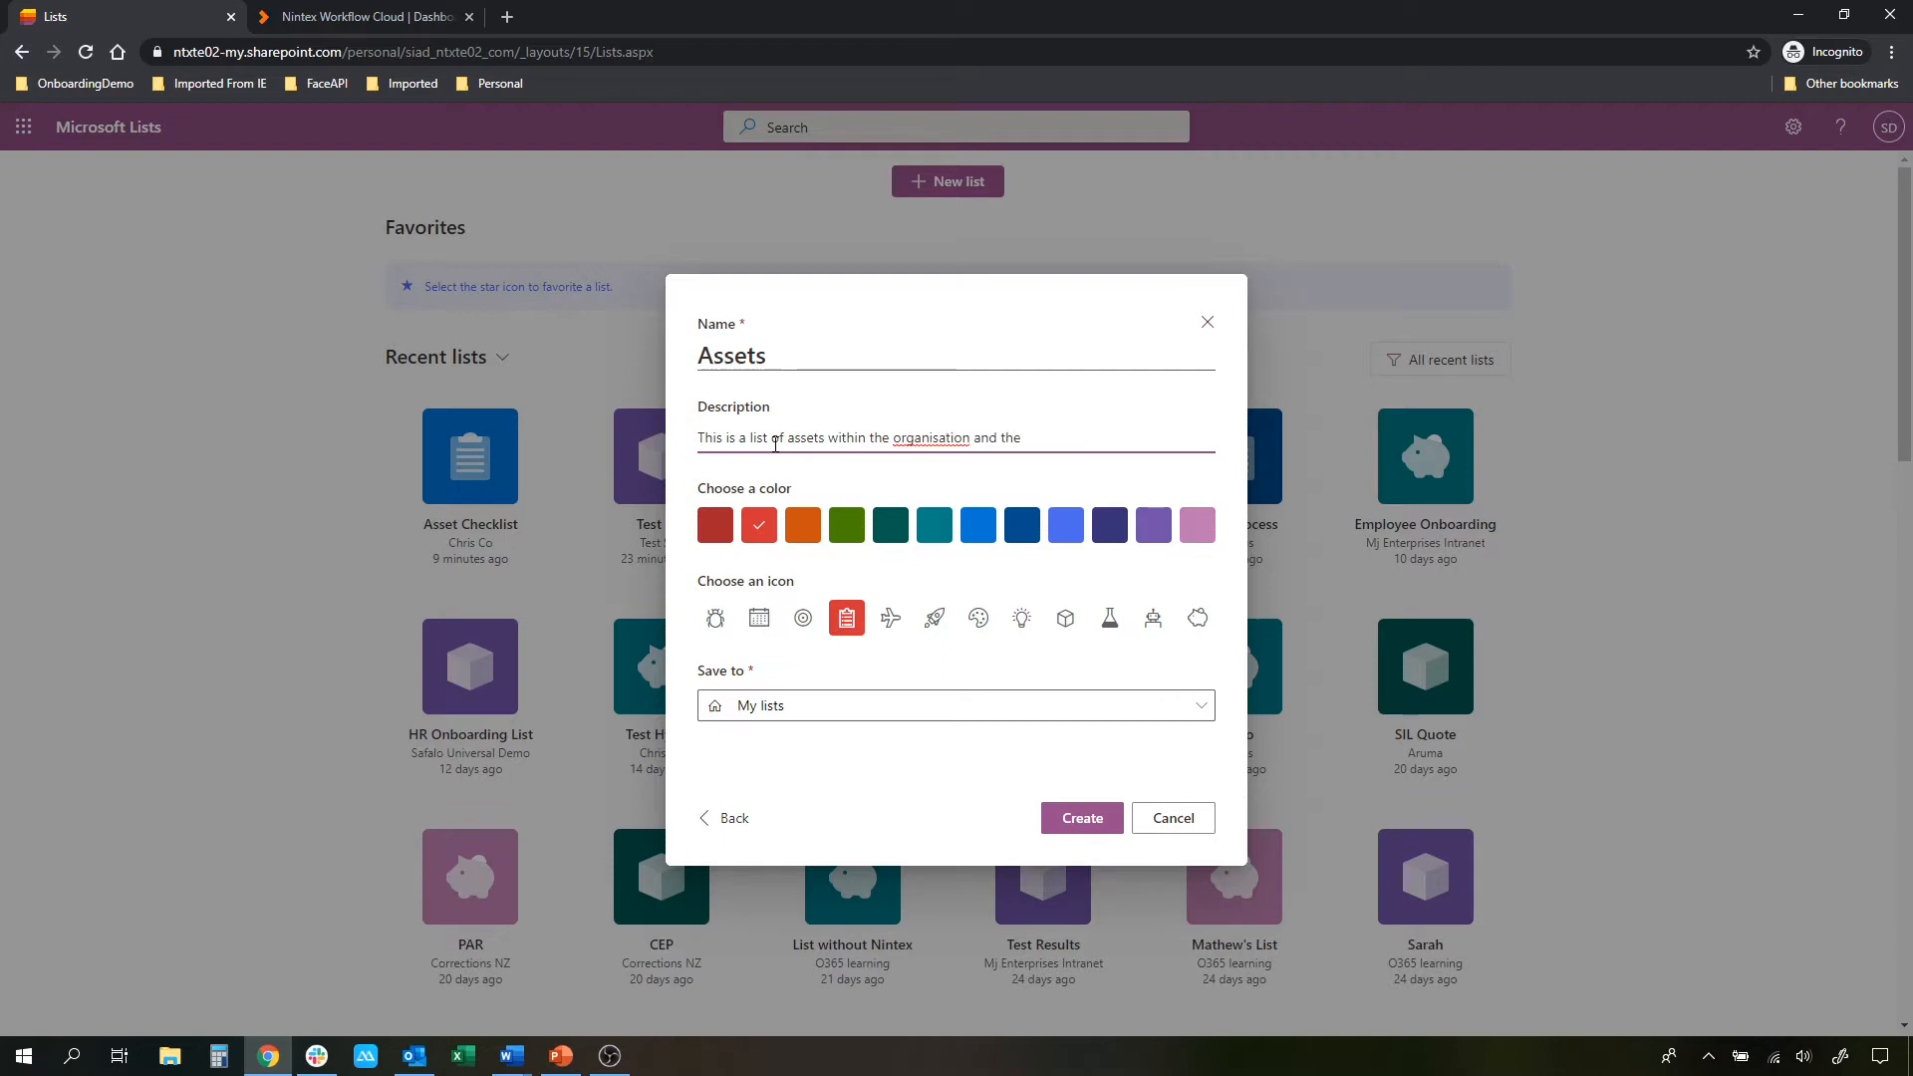
pyautogui.write('ir condition')
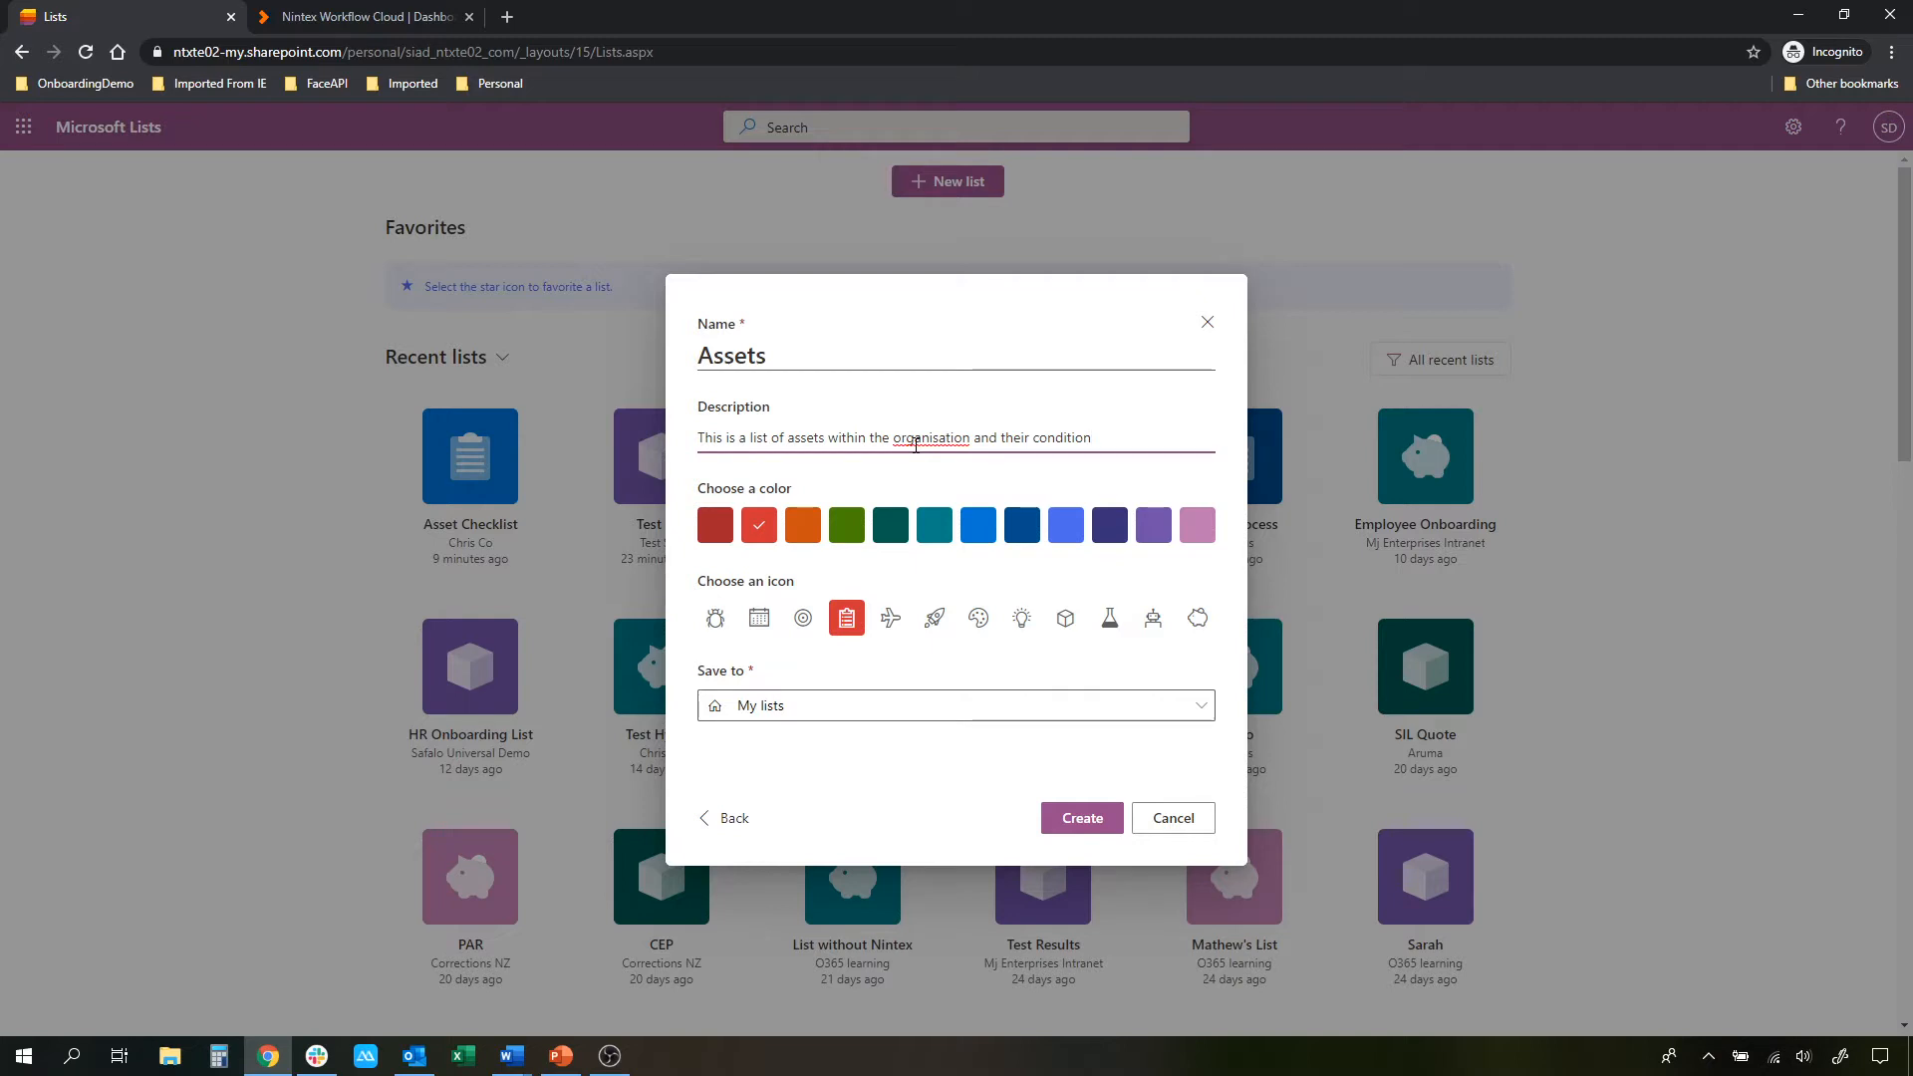
# Give the Assets list the bright blue color, save it to the Chris Co site and create it
pyautogui.click(978, 522)
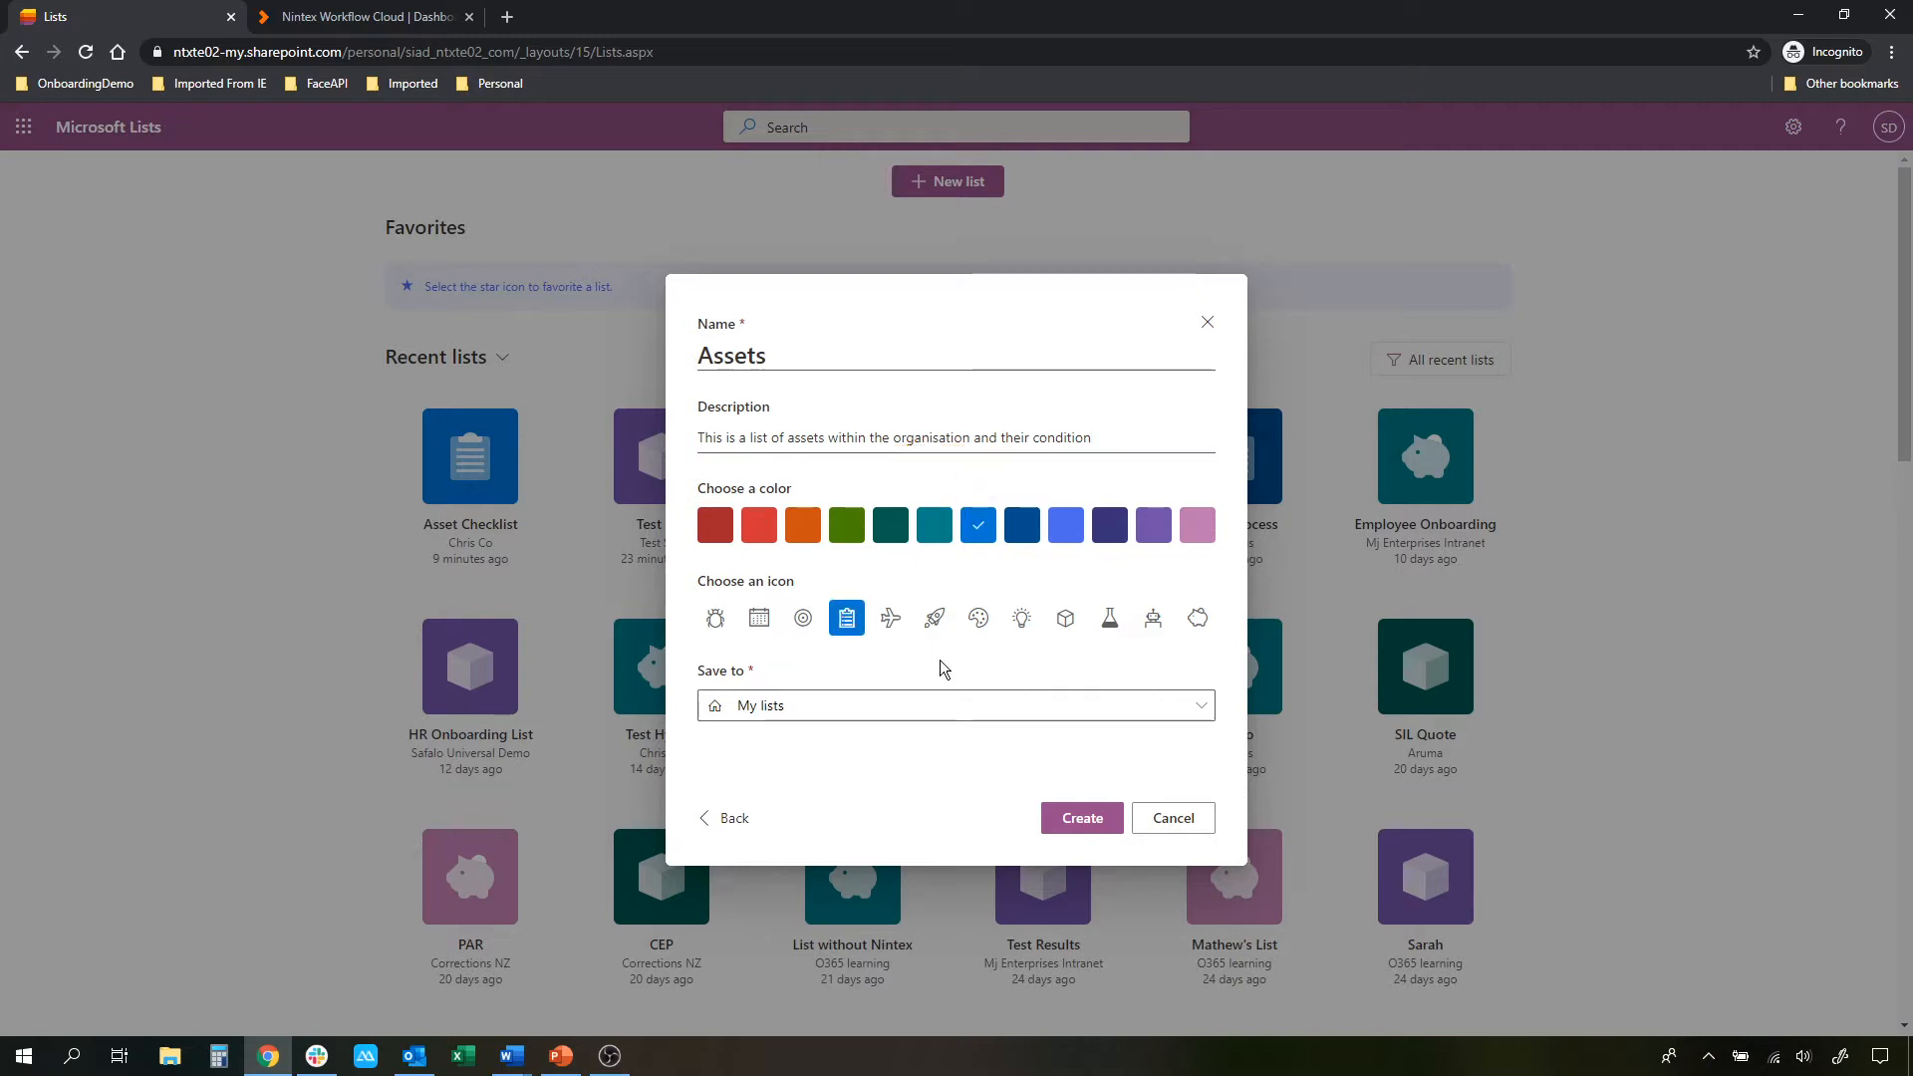
pyautogui.click(841, 709)
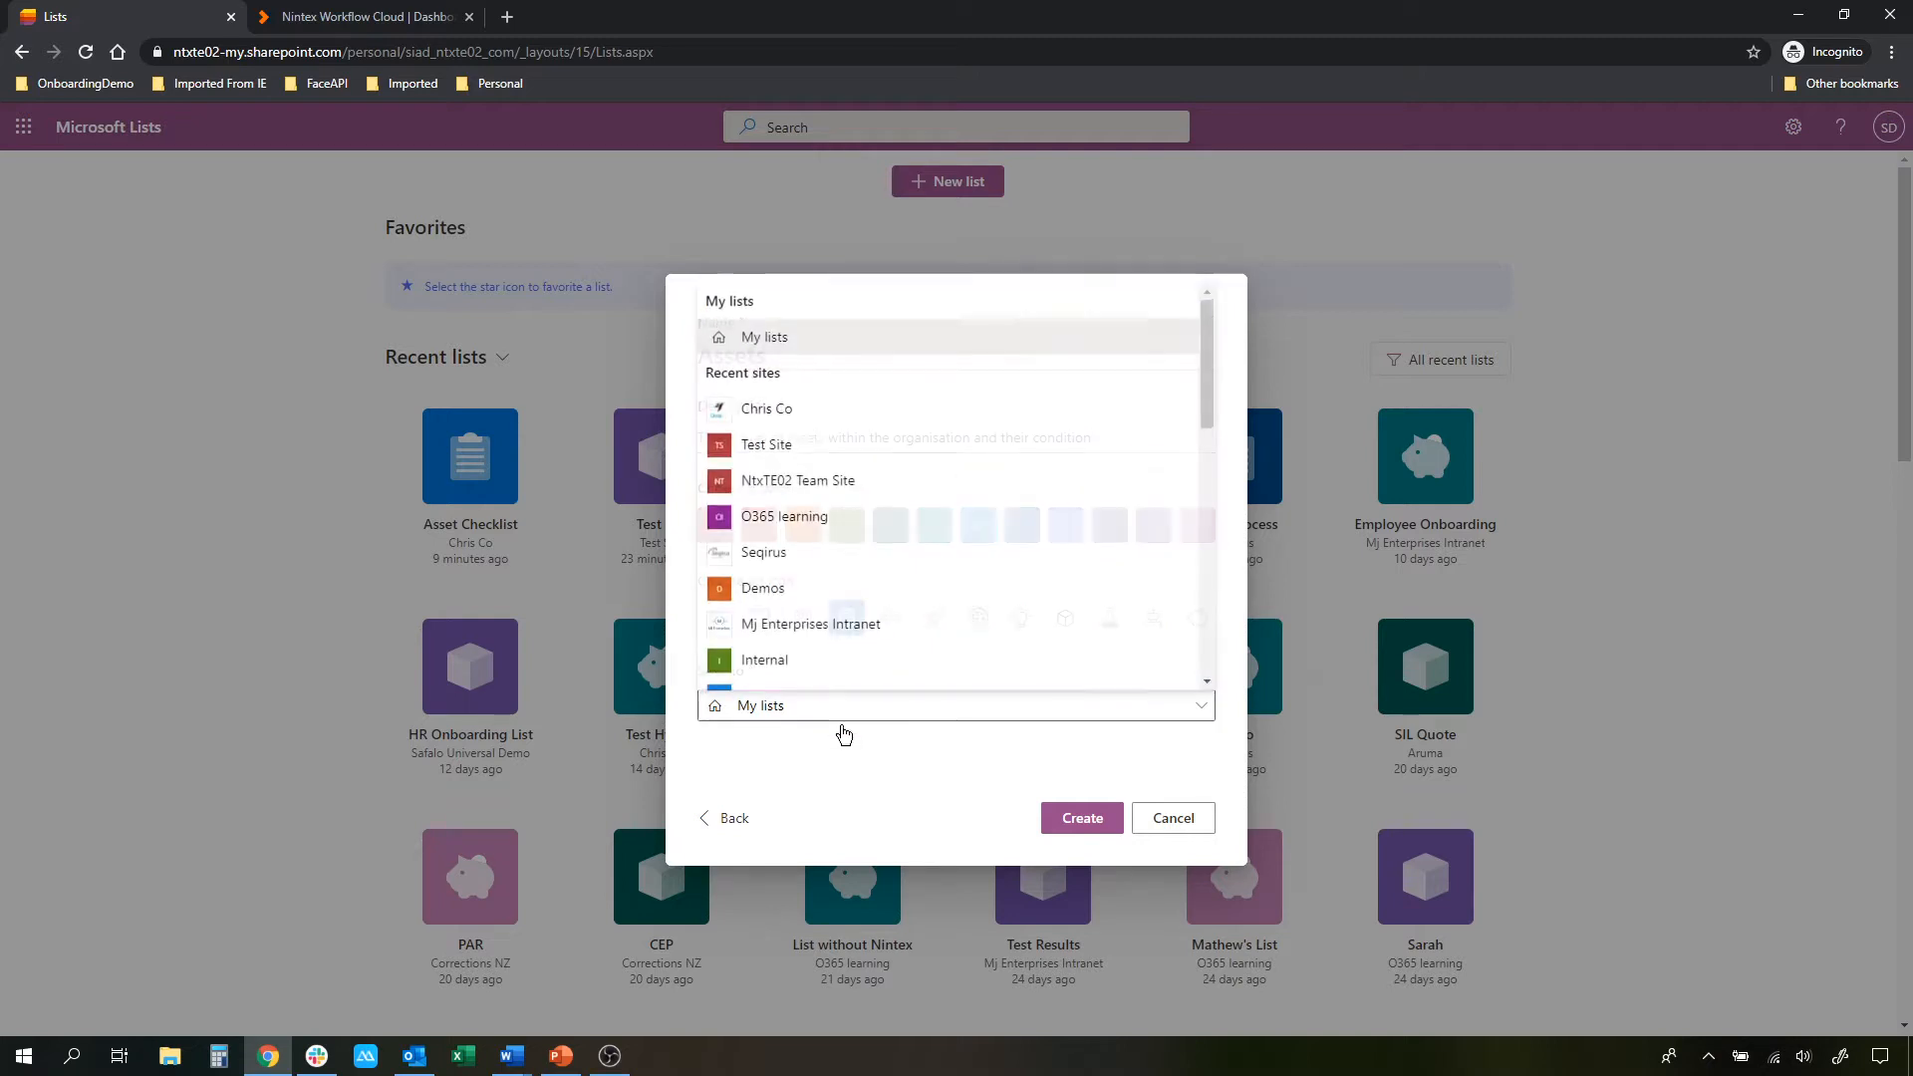
pyautogui.click(820, 410)
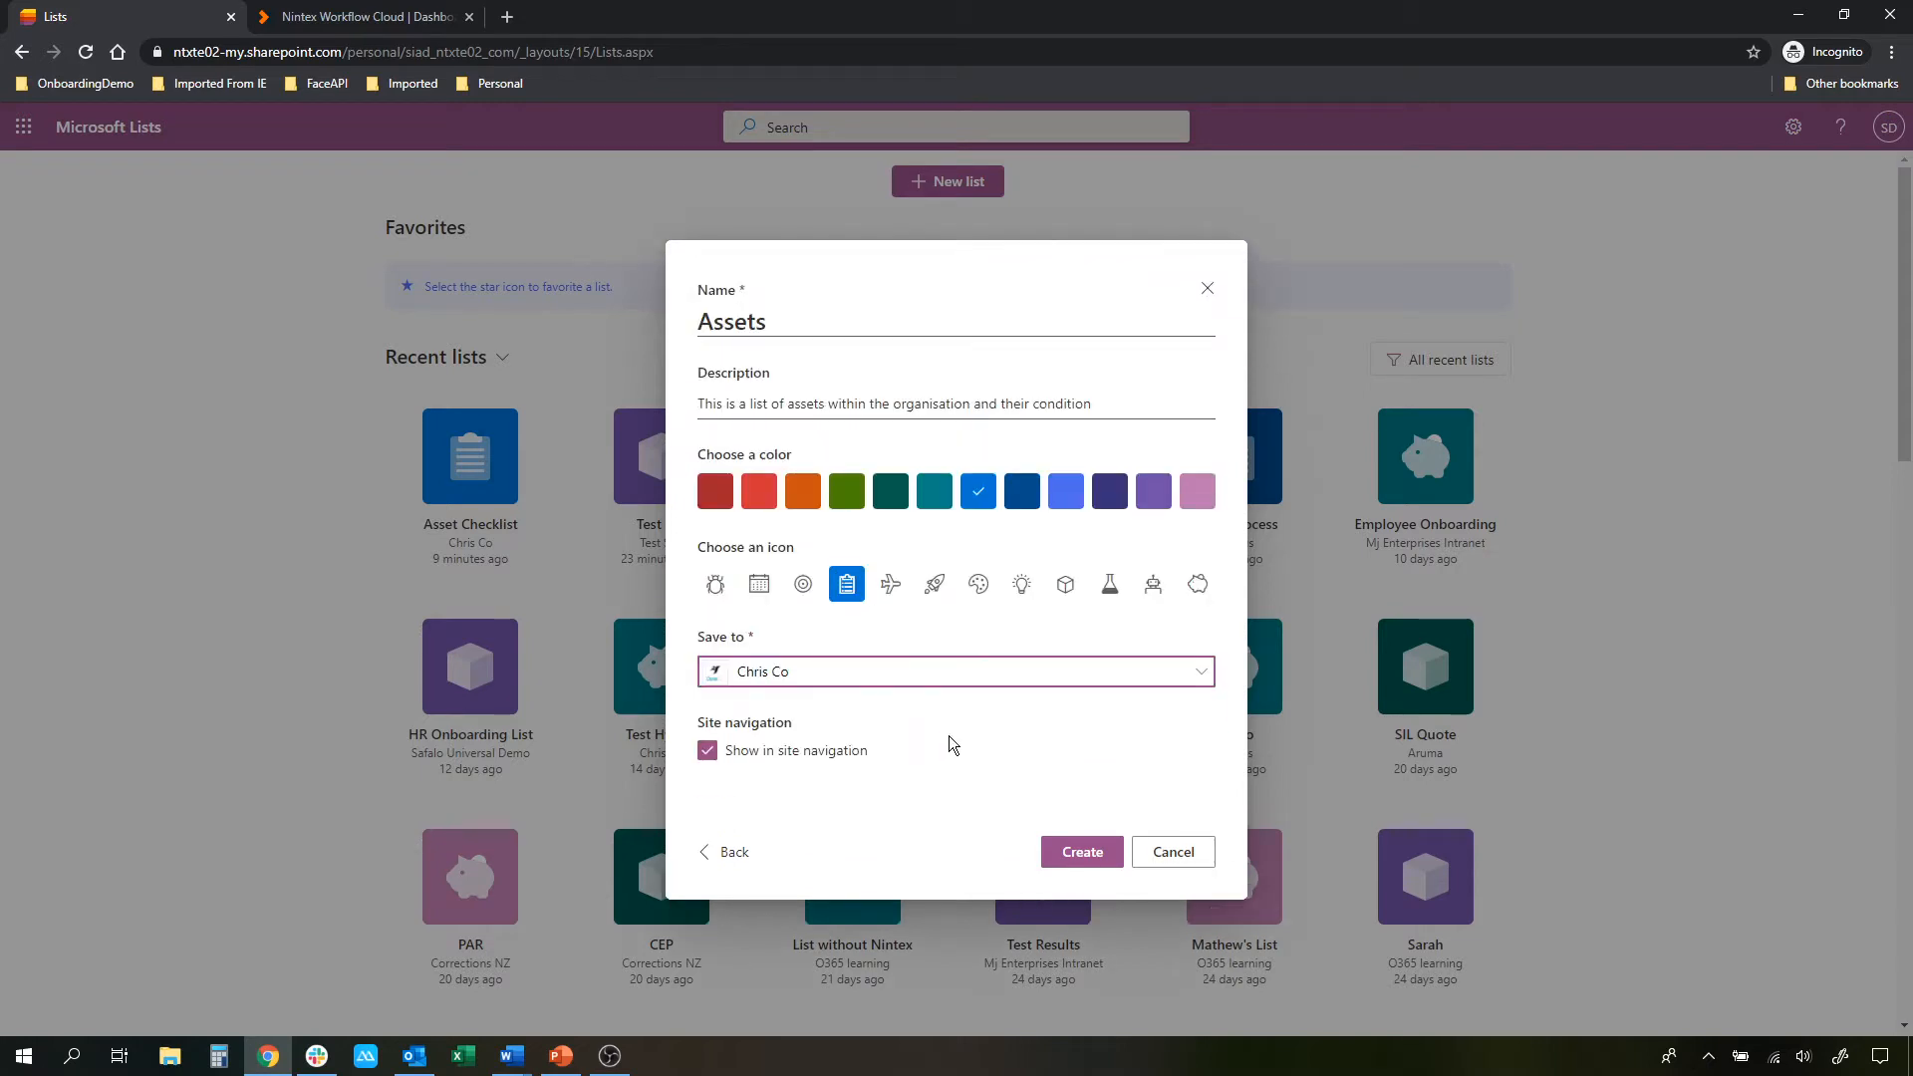
pyautogui.click(1075, 857)
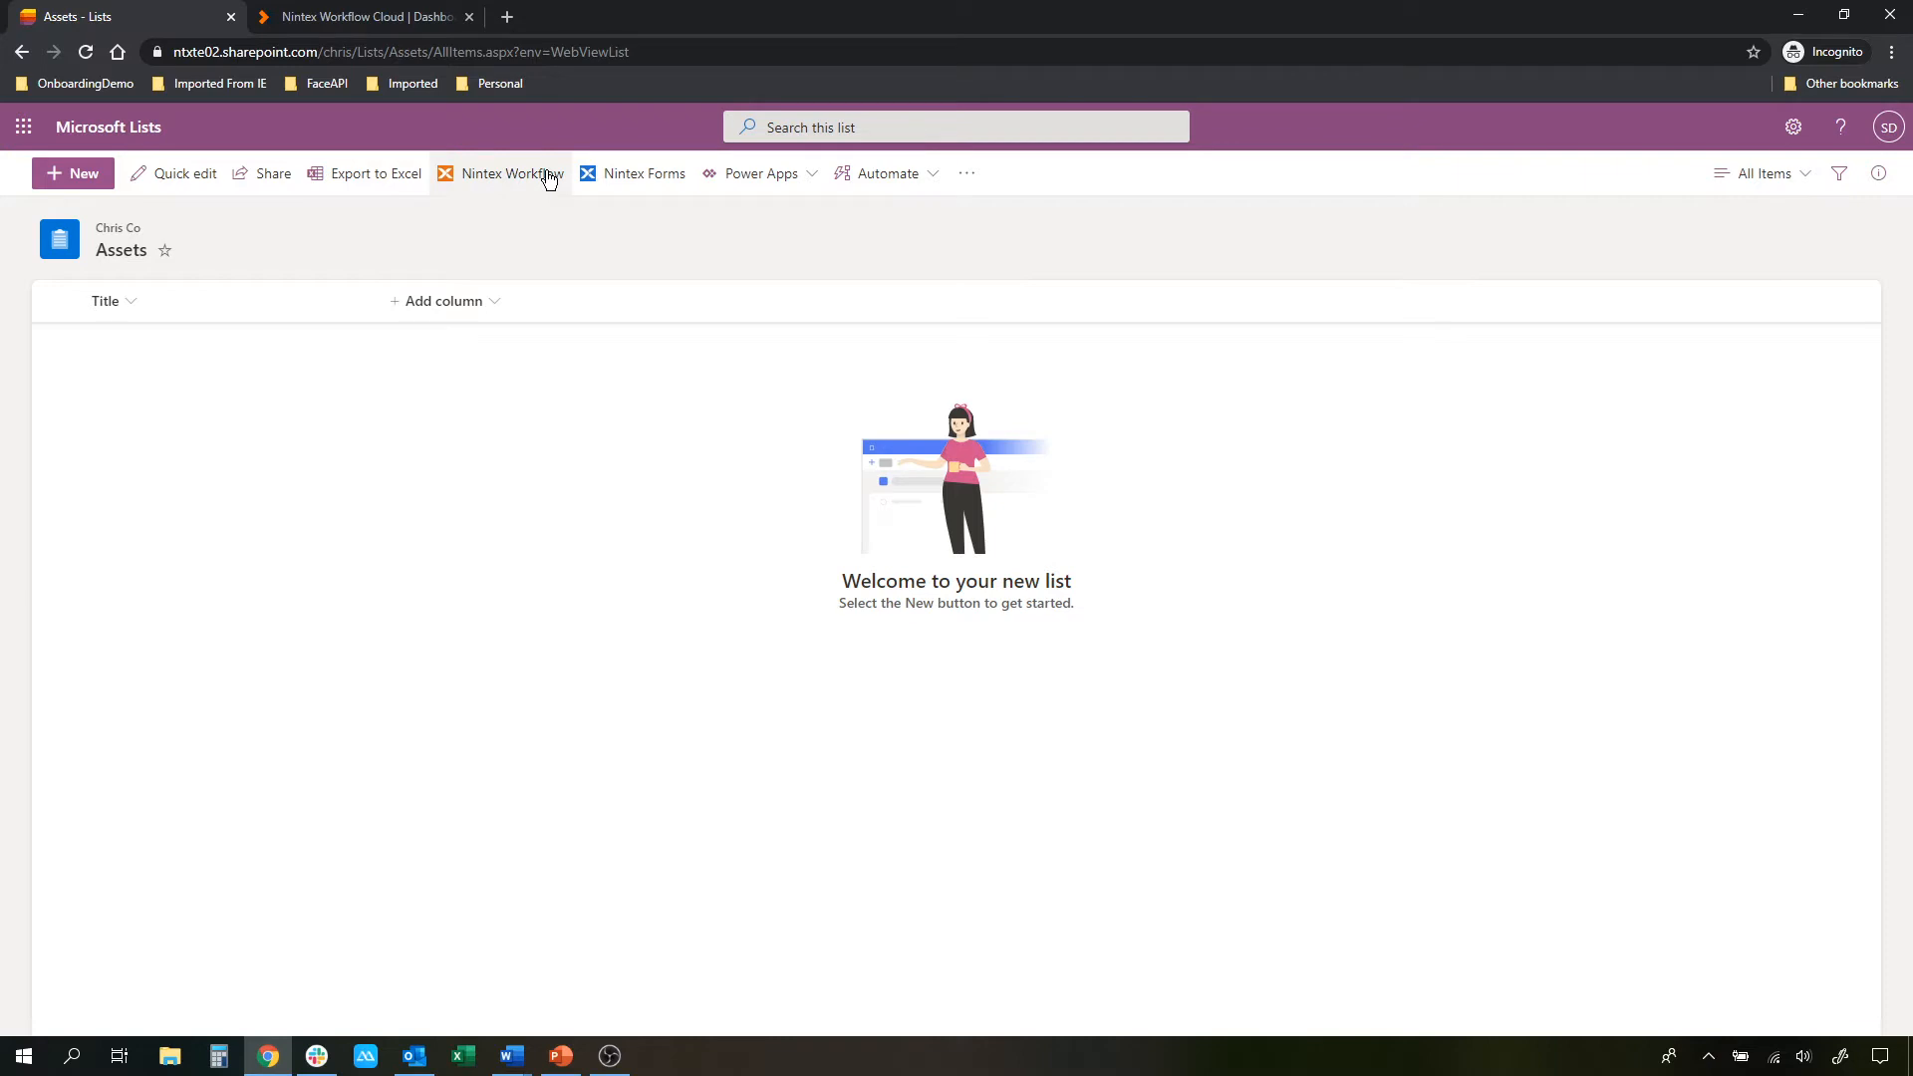
# Add a single line of text column named "Condition" to the Assets list
pyautogui.click(460, 301)
pyautogui.click(457, 350)
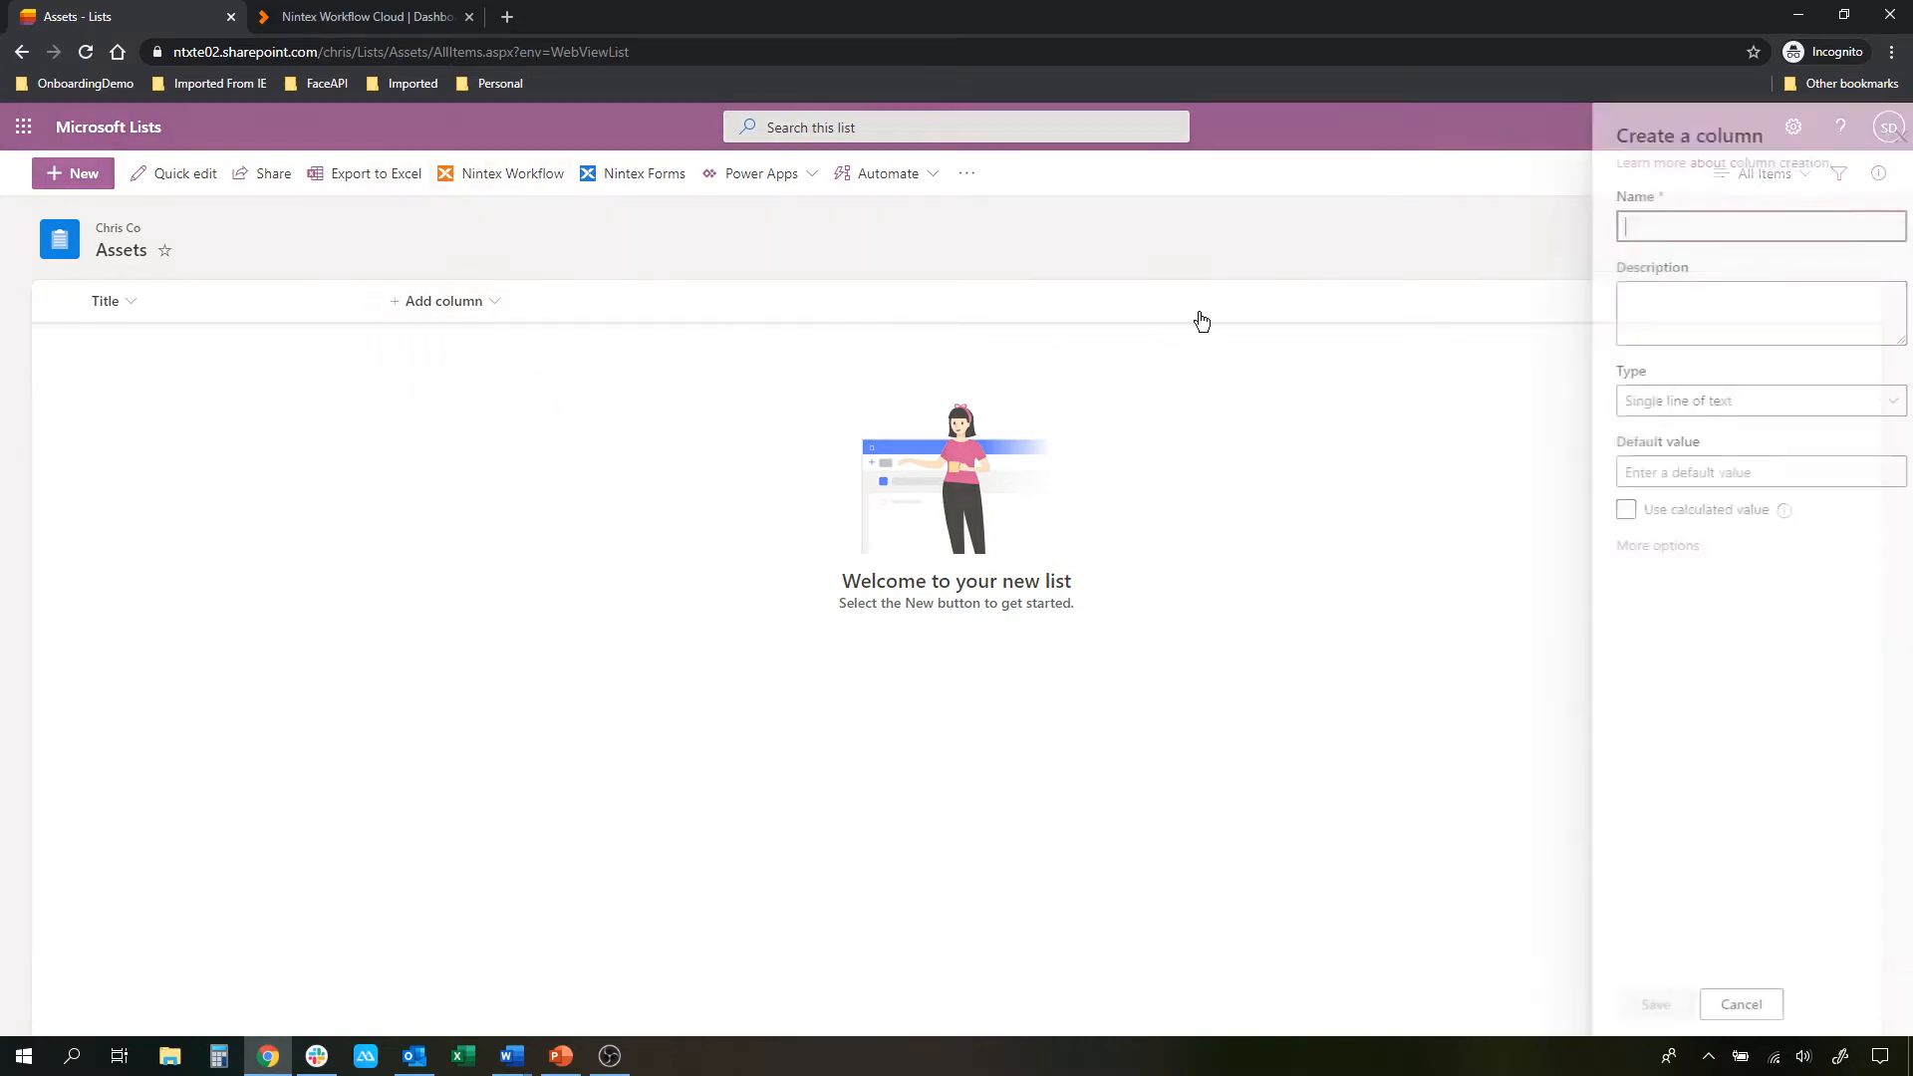
pyautogui.write('Condition')
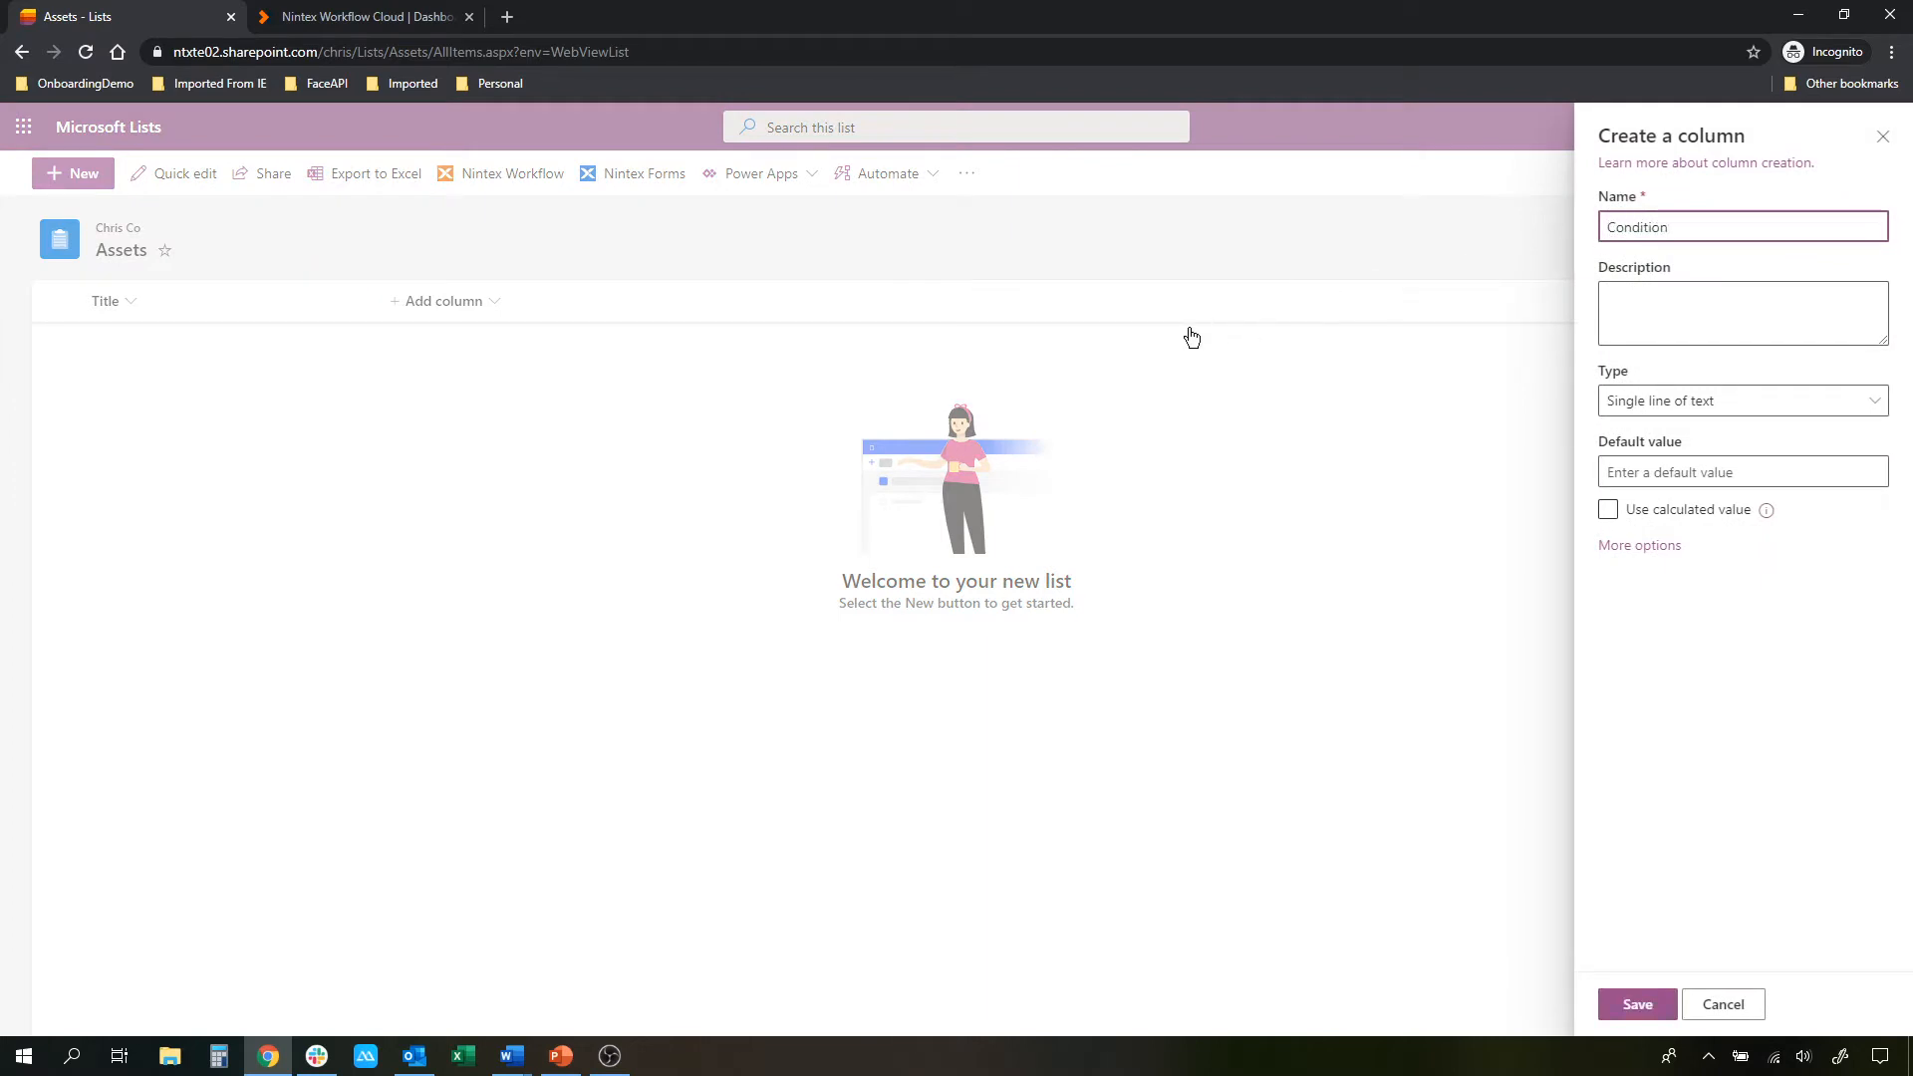
pyautogui.click(1641, 1006)
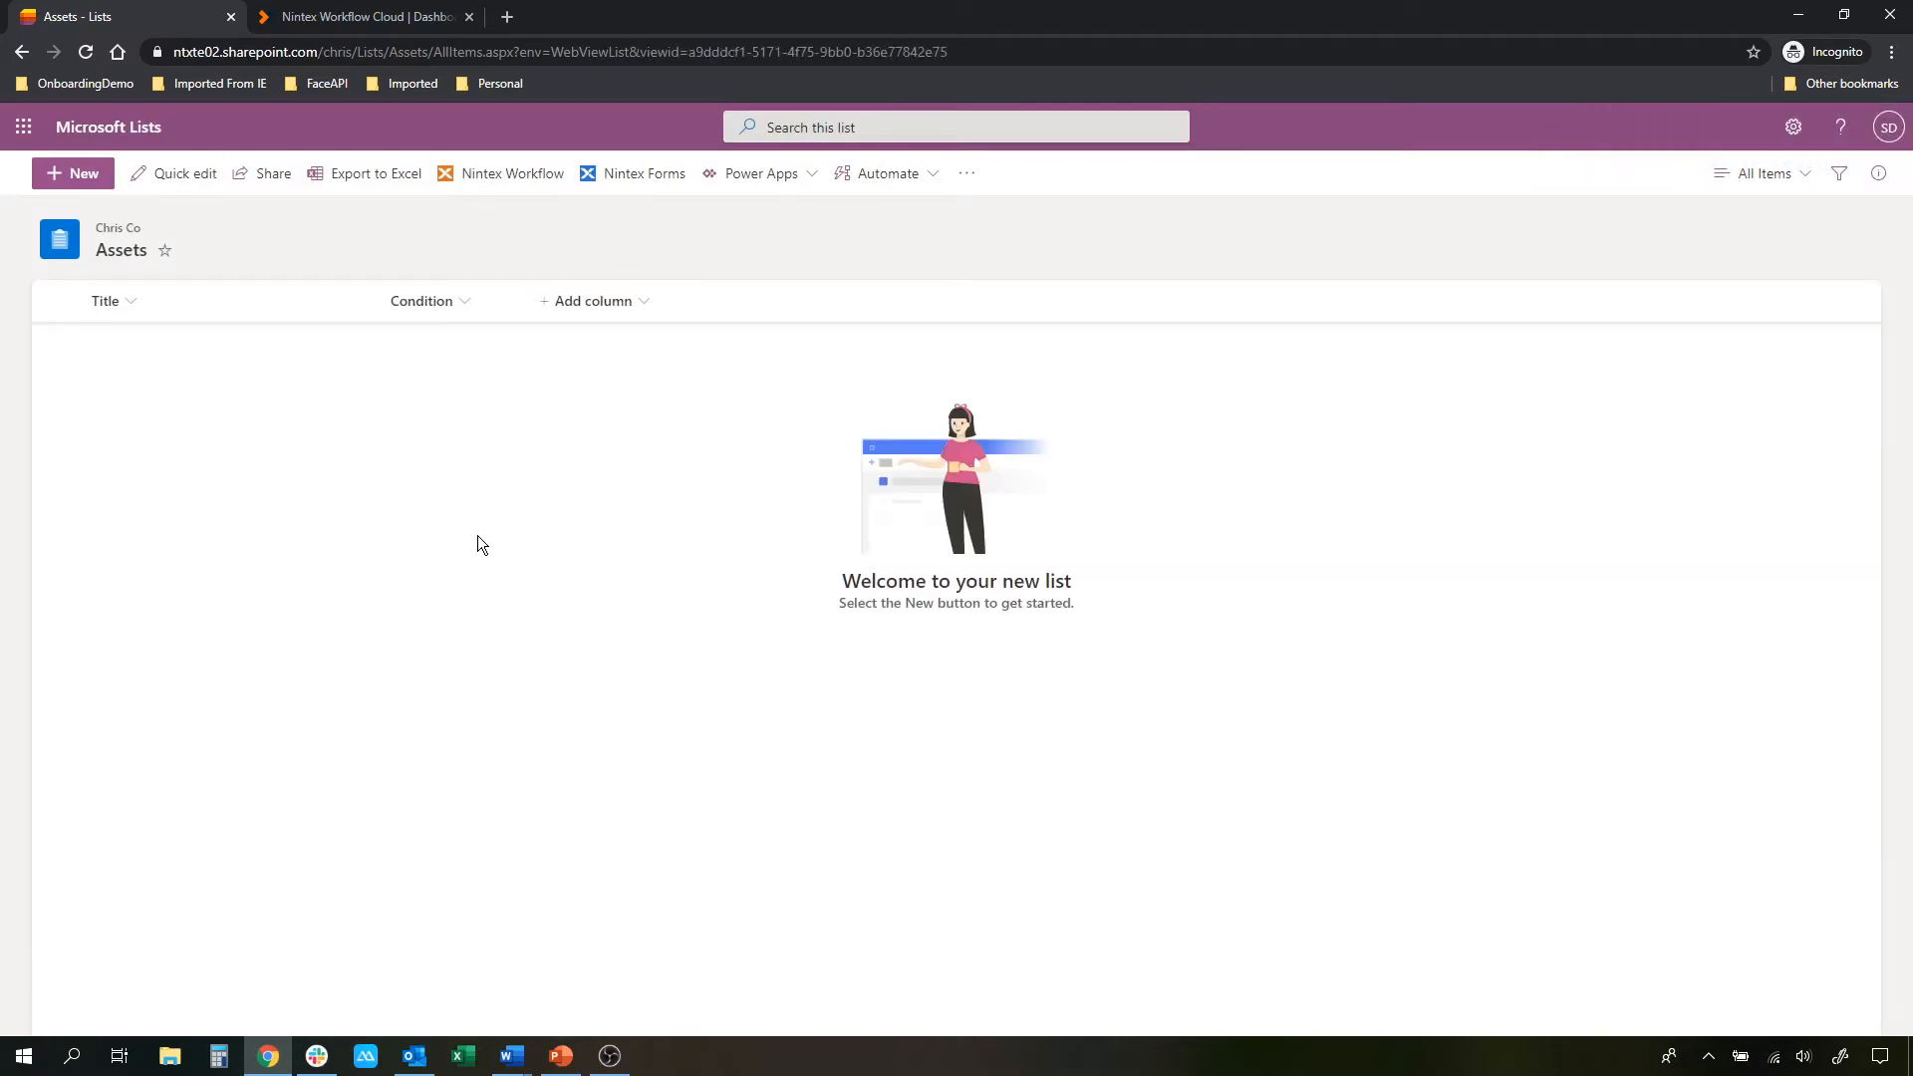
# Switch to Nintex Workflow Cloud and view the list of configured connections
pyautogui.click(342, 12)
pyautogui.click(106, 244)
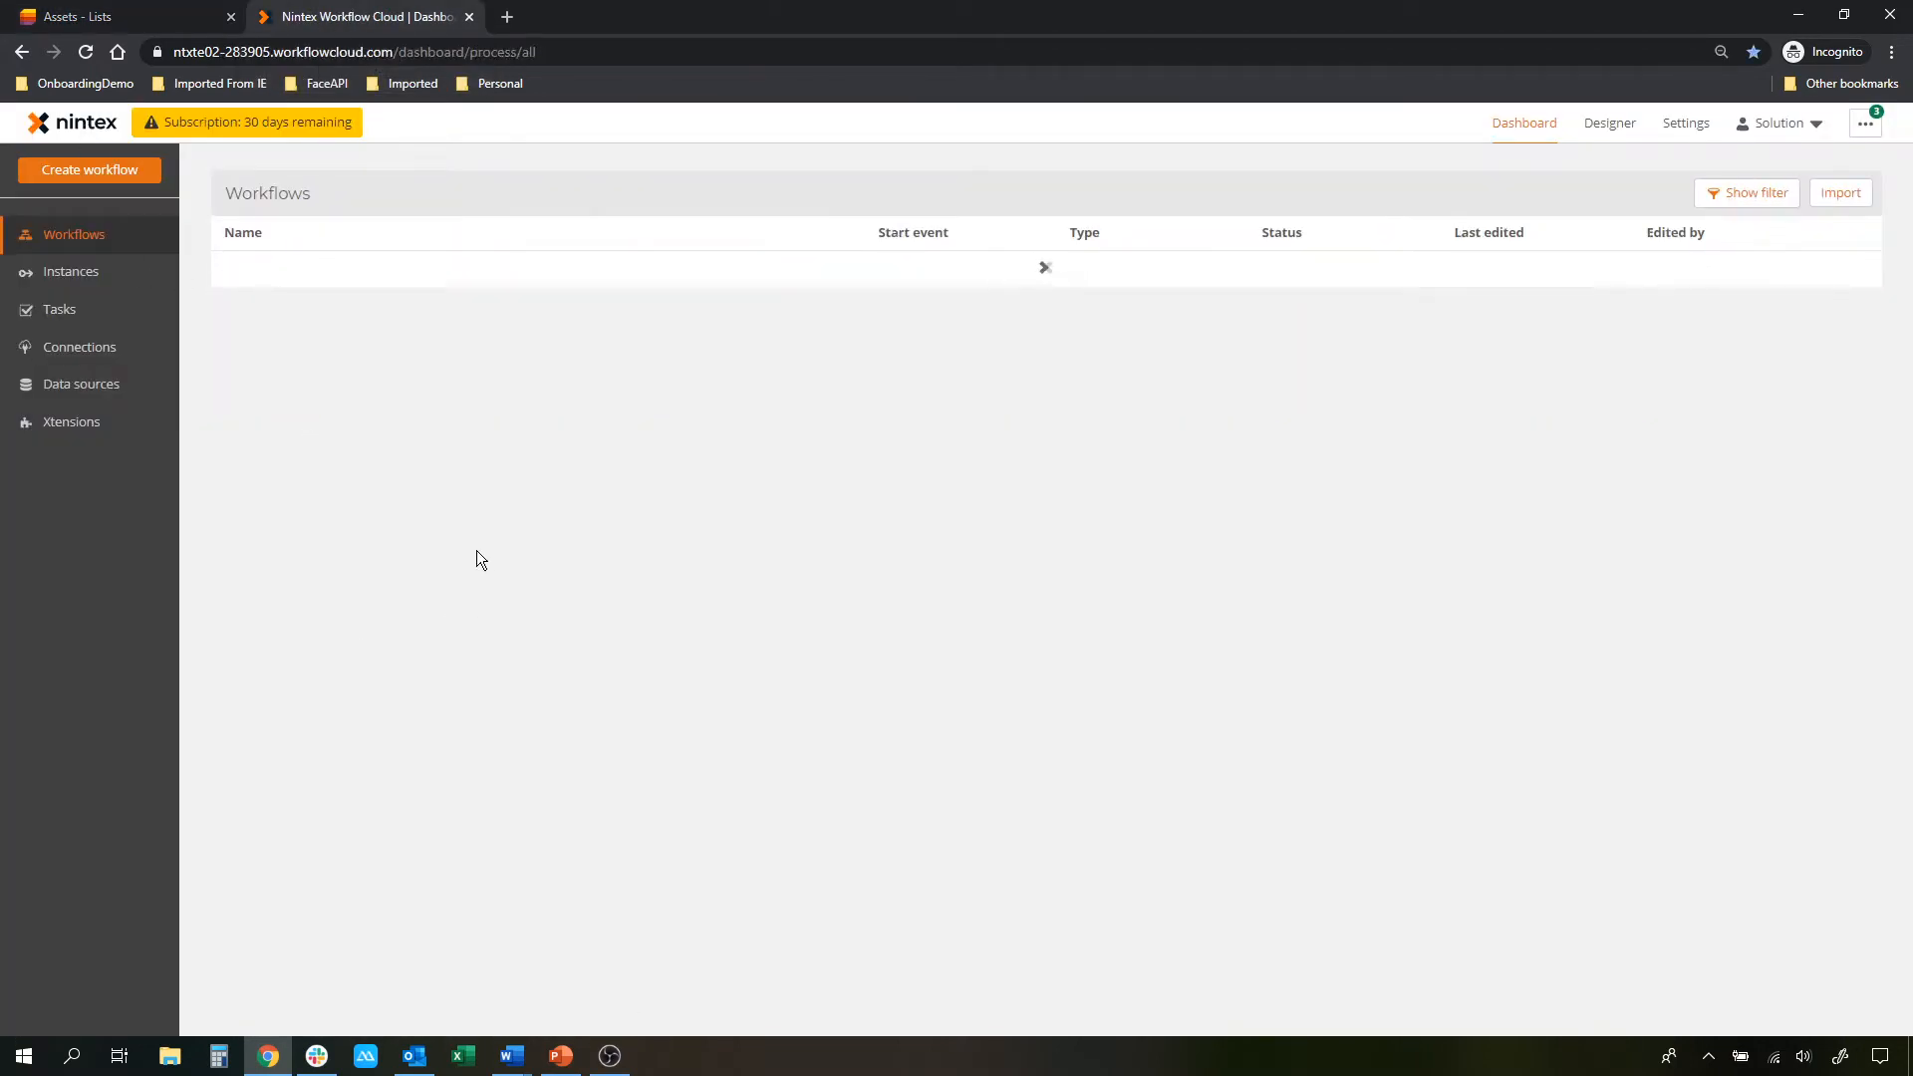
pyautogui.click(87, 350)
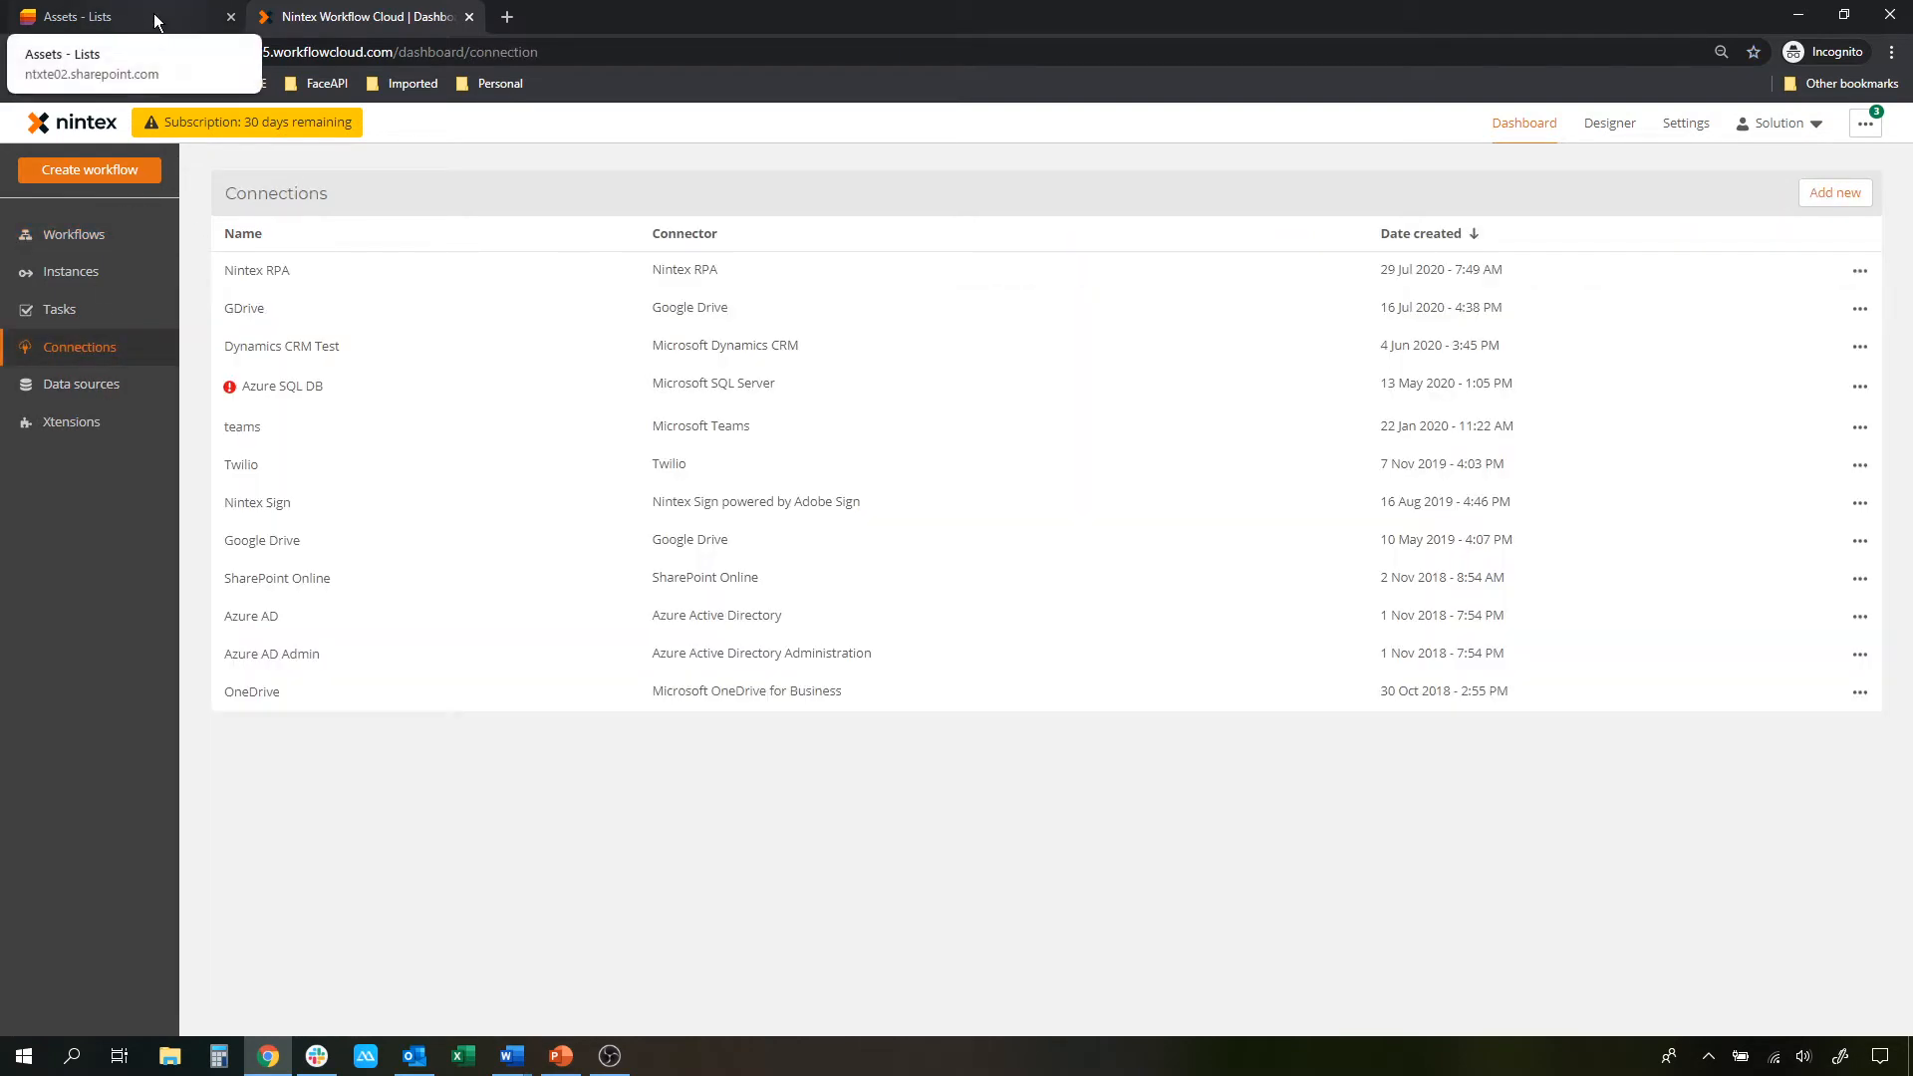
pyautogui.click(132, 12)
pyautogui.moveTo(319, 51); pyautogui.dragTo(234, 56)
pyautogui.hotkey('ctrl', 'c')
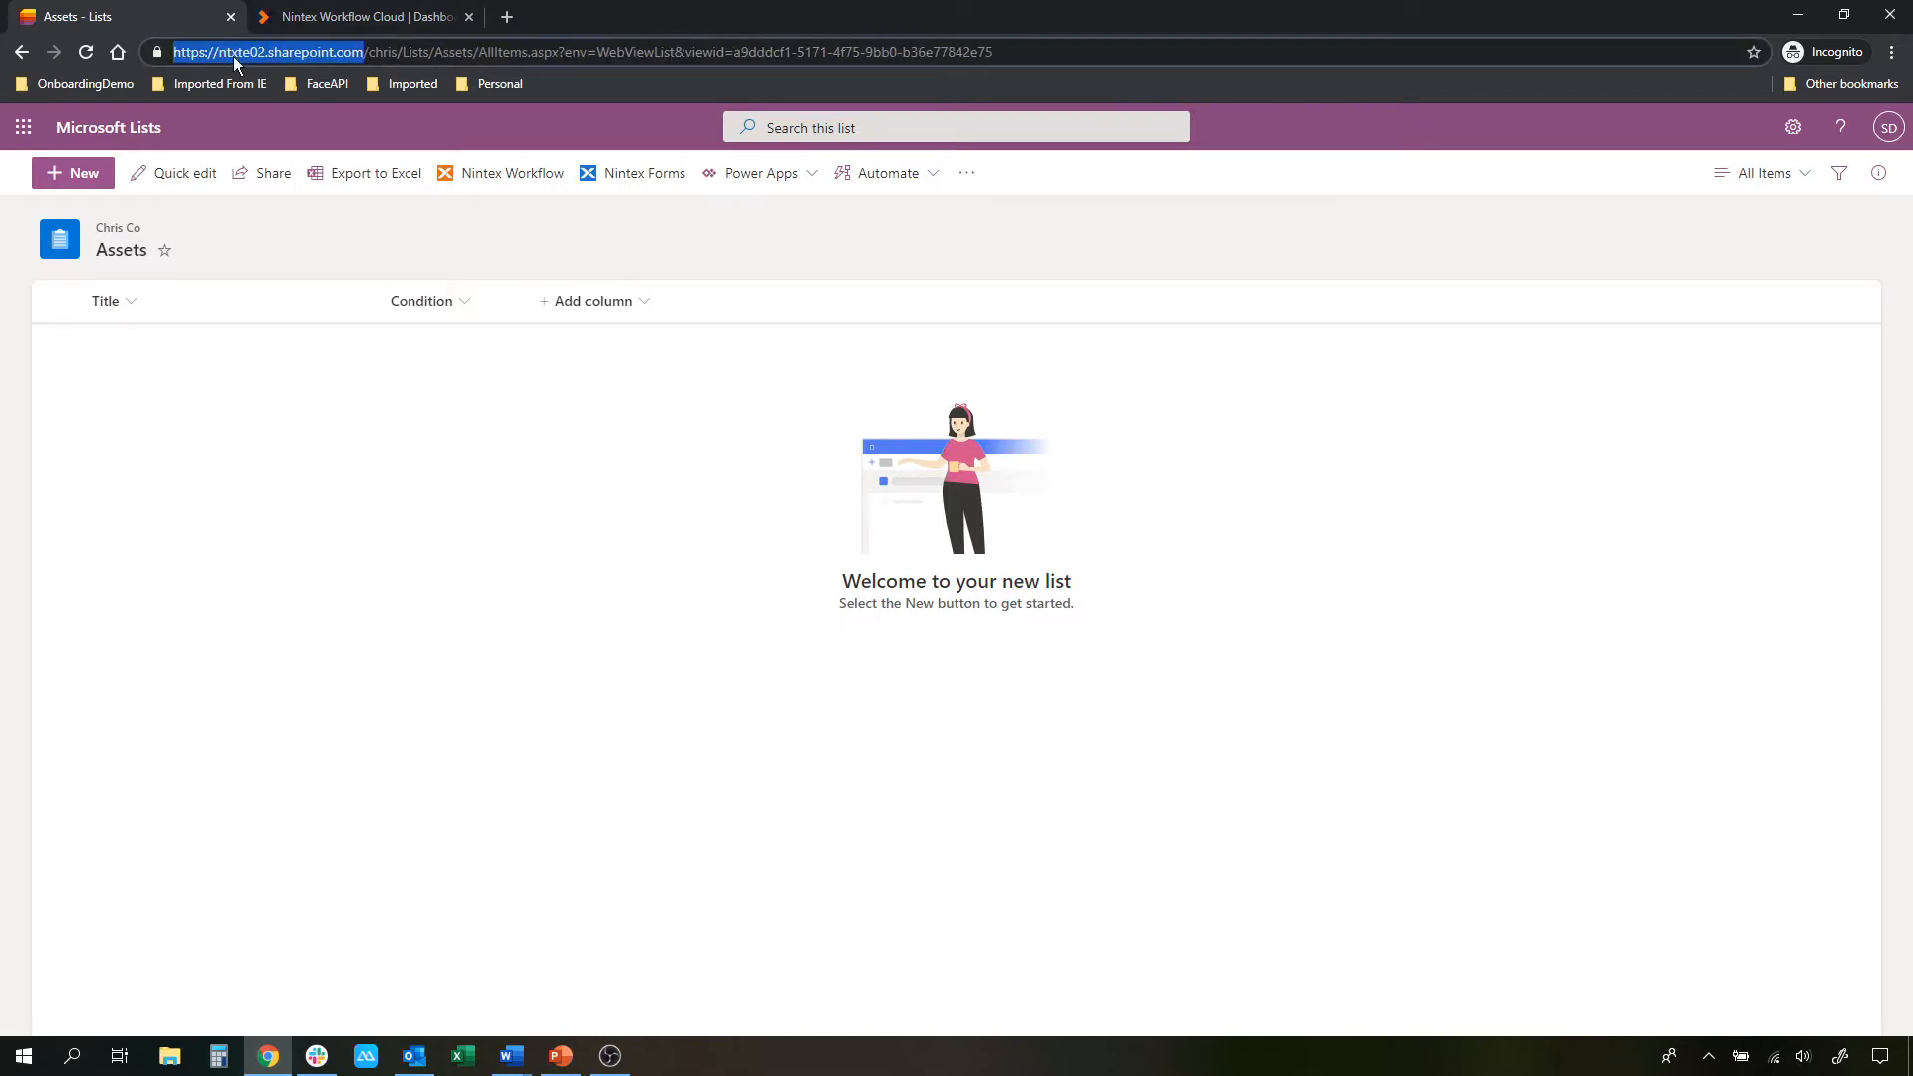
pyautogui.click(358, 17)
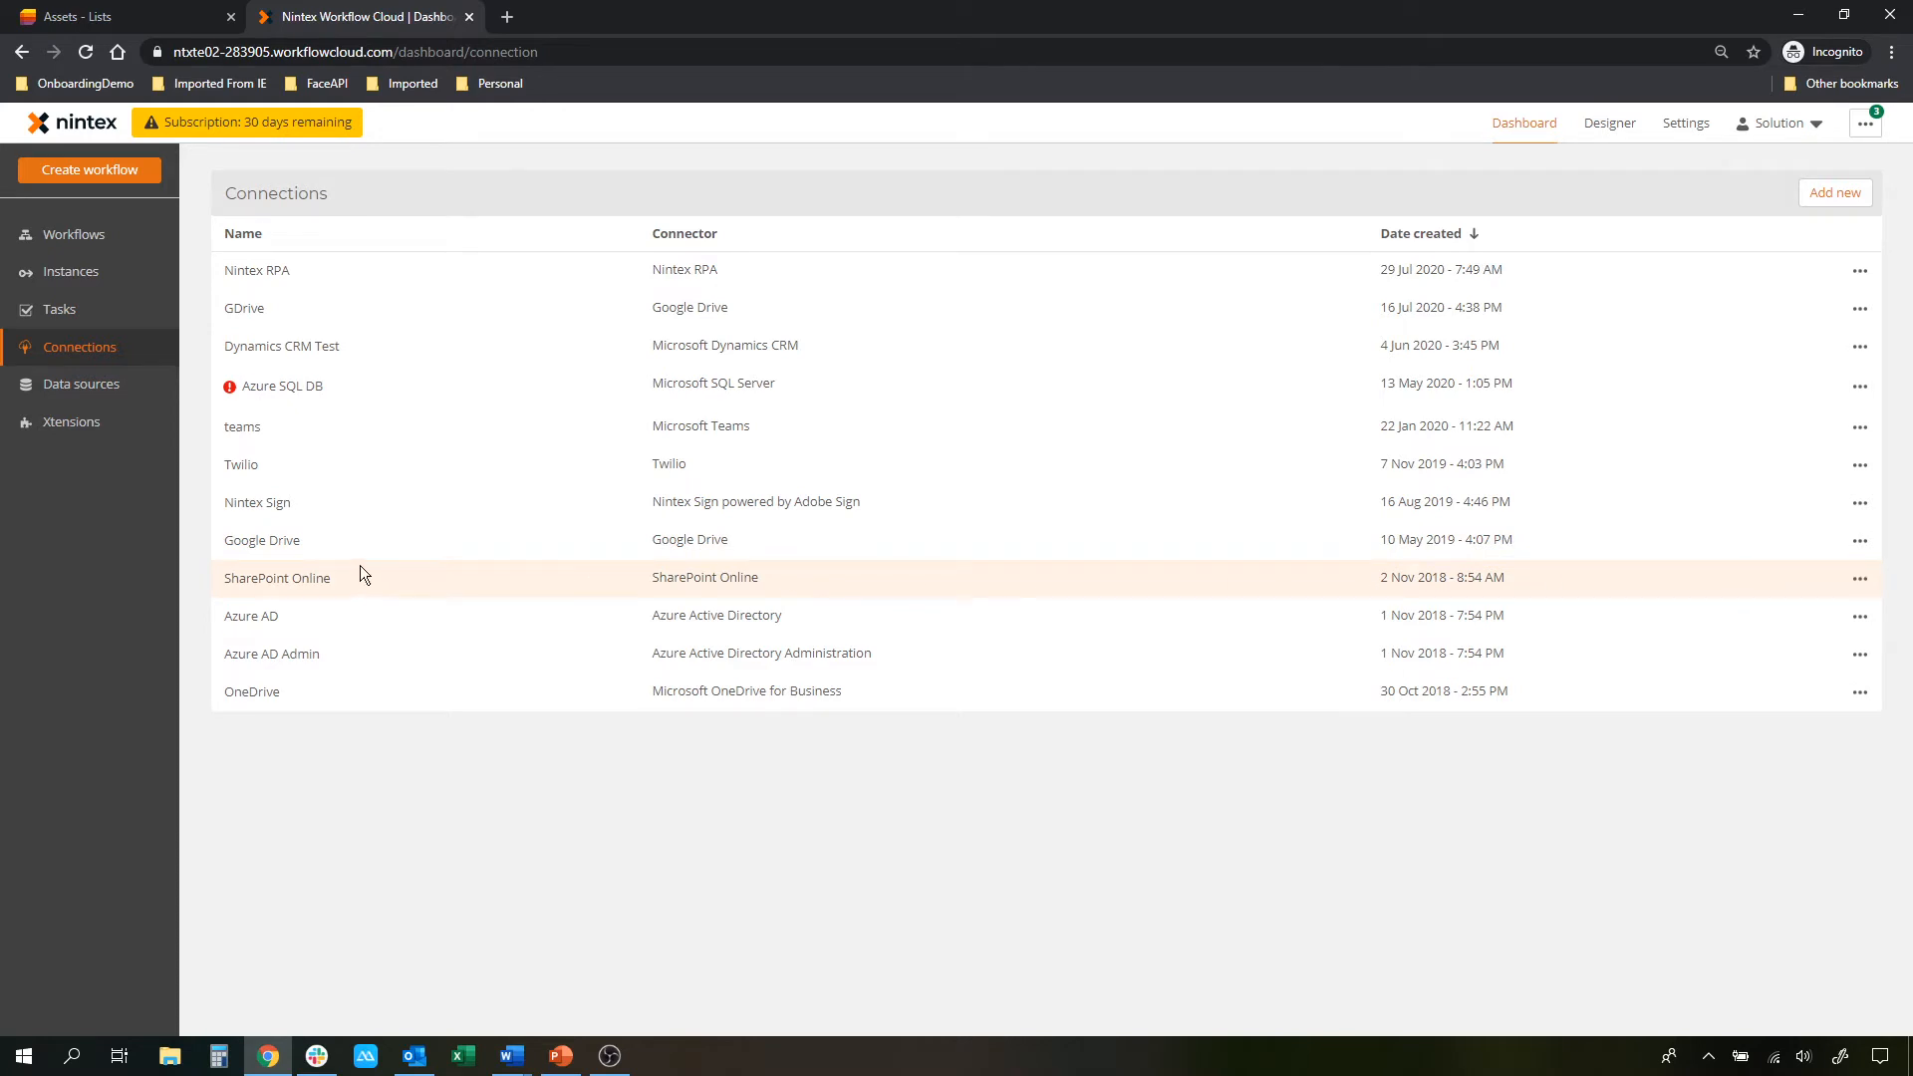
pyautogui.click(91, 182)
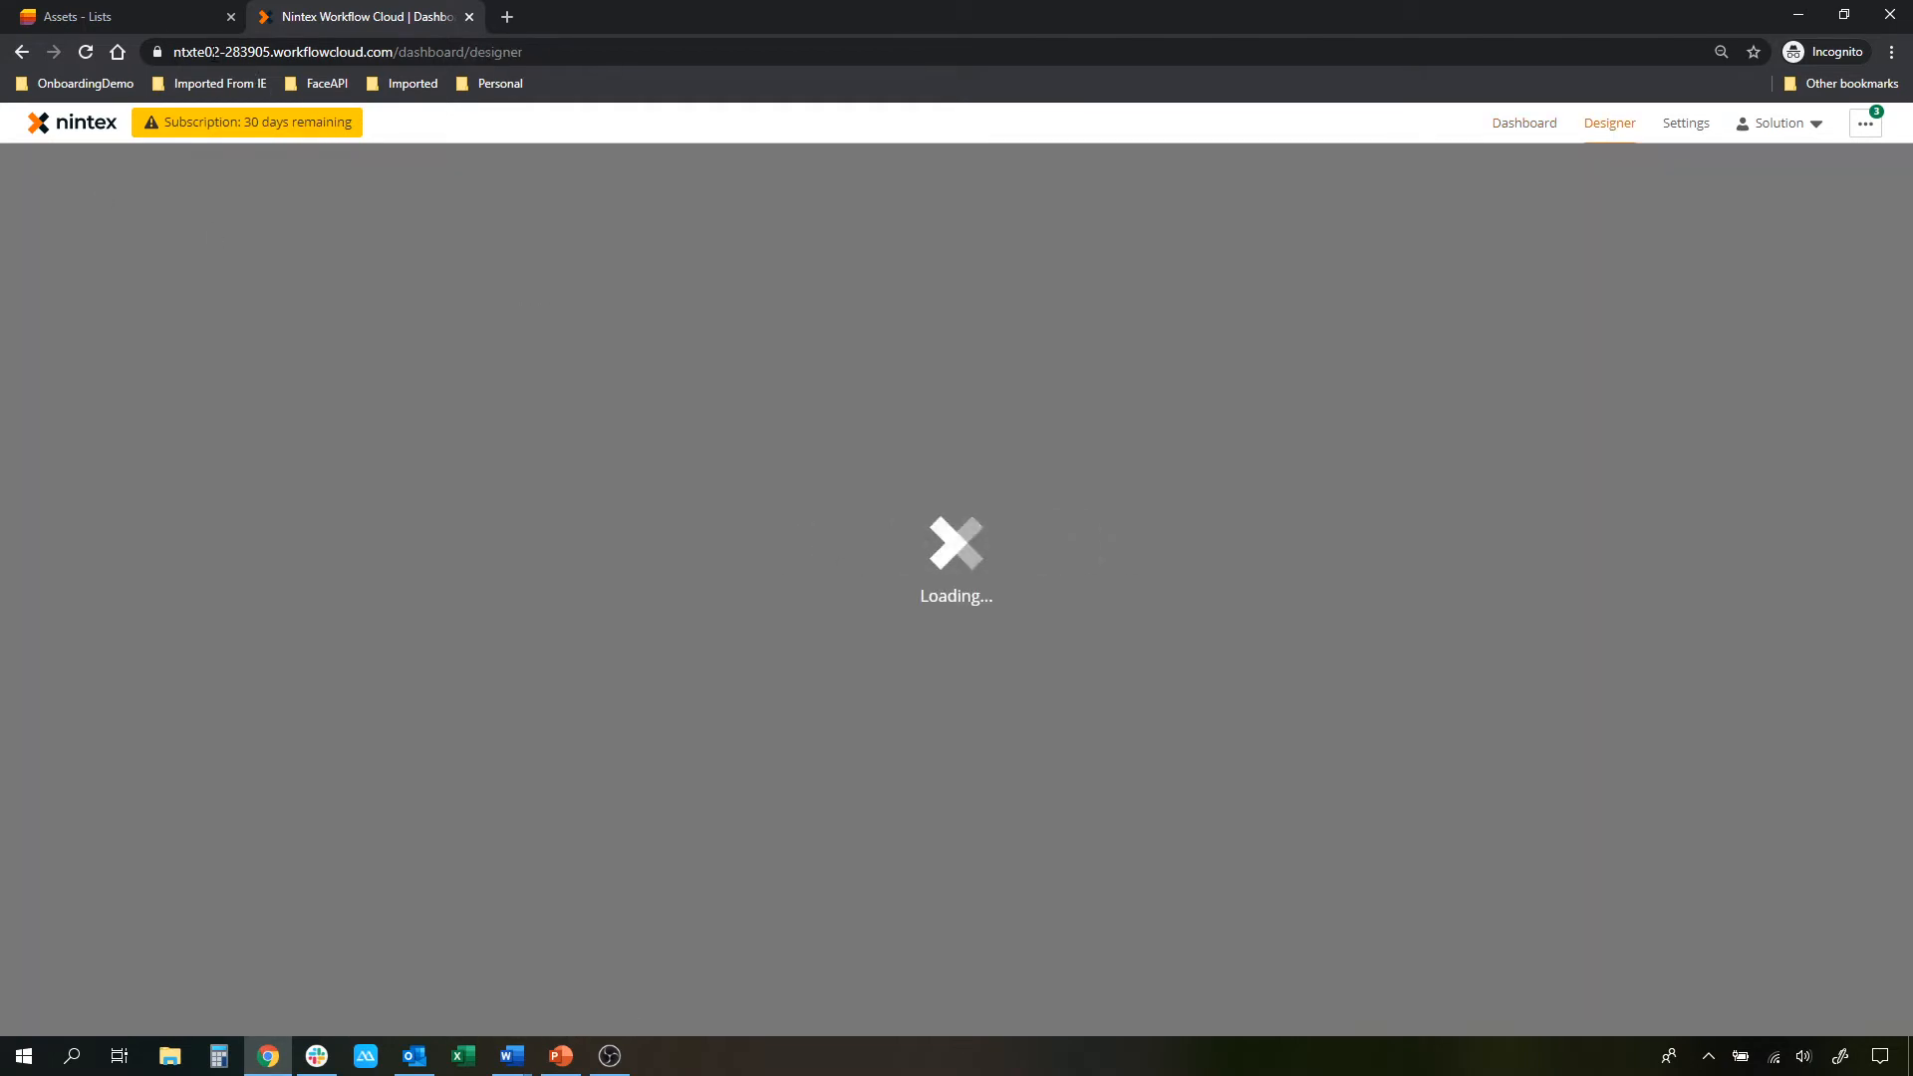
pyautogui.click(136, 18)
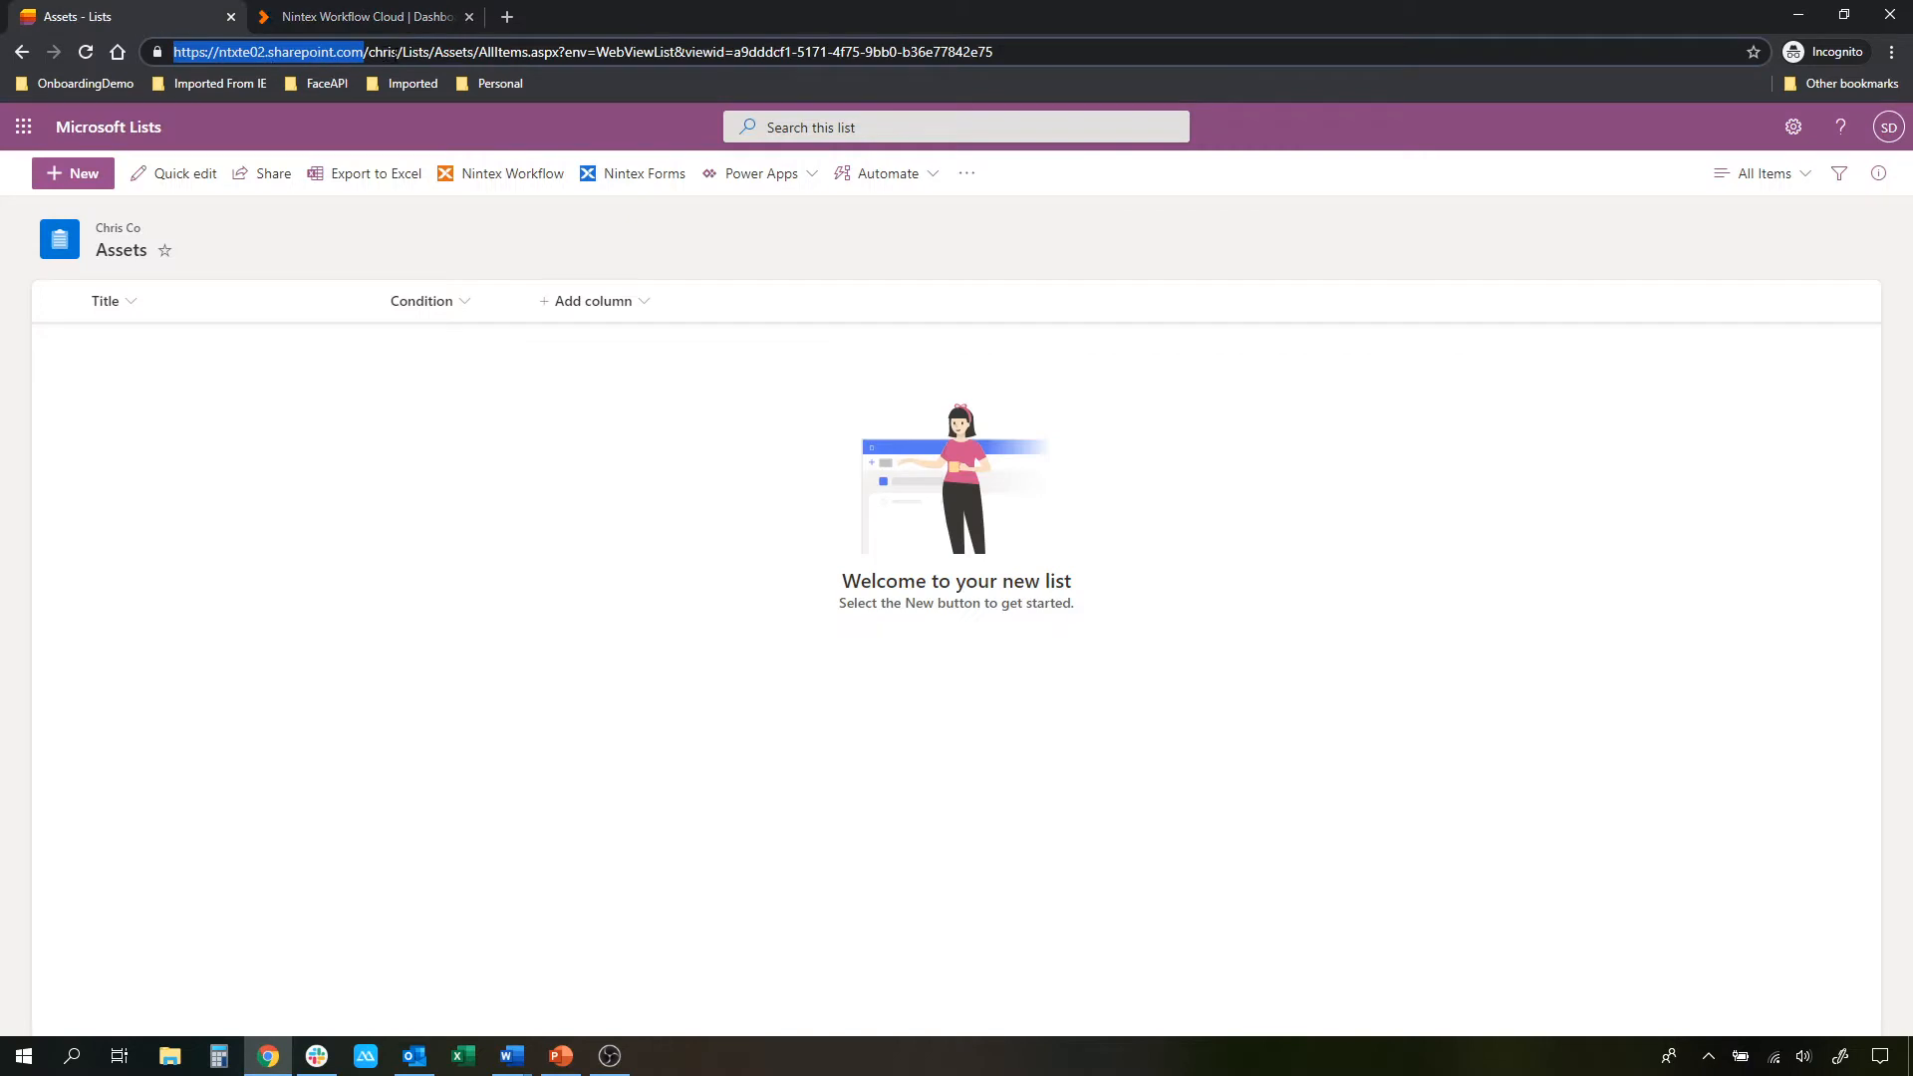
pyautogui.moveTo(398, 51); pyautogui.dragTo(220, 56)
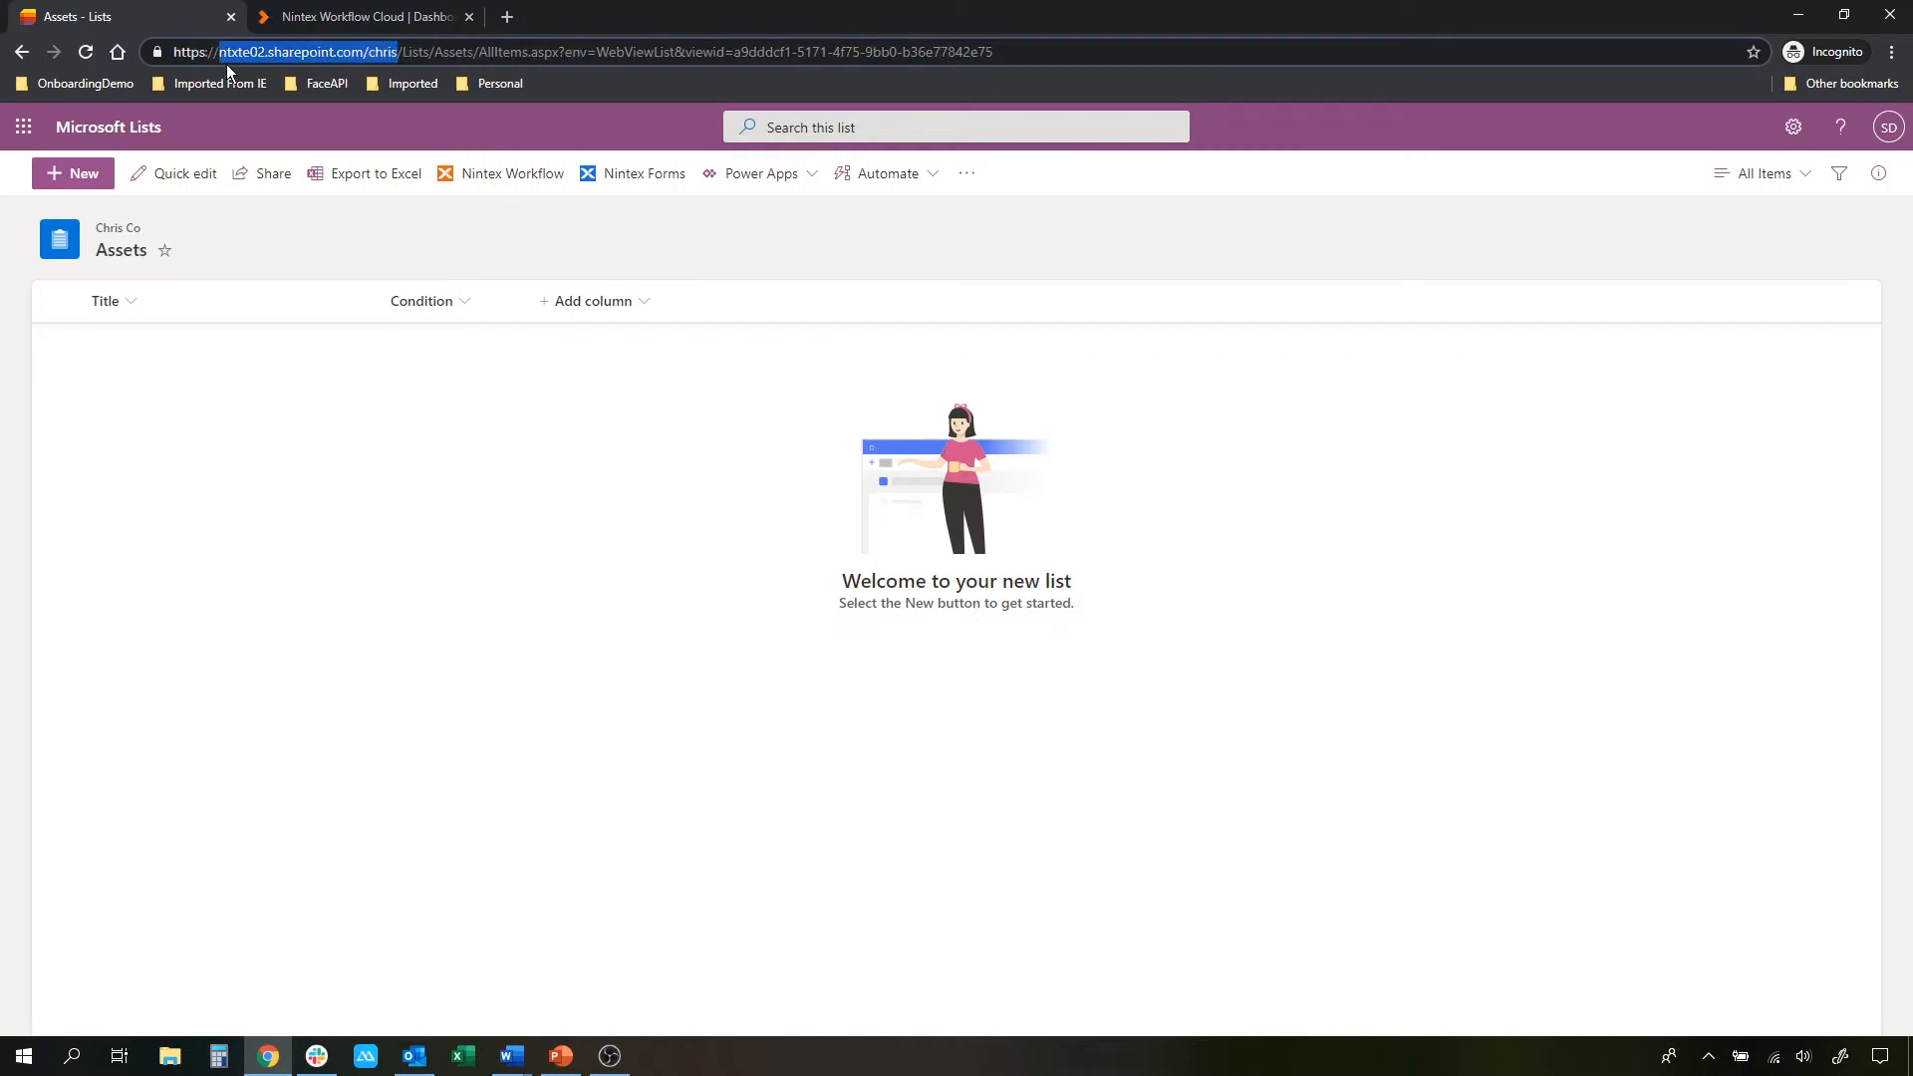
pyautogui.hotkey('shift', 'Left')
pyautogui.hotkey('shift', 'Left')
pyautogui.hotkey('shift', 'Left')
pyautogui.hotkey('shift', 'Left')
pyautogui.hotkey('shift', 'Left')
pyautogui.hotkey('shift', 'Left')
pyautogui.hotkey('shift', 'Left')
pyautogui.hotkey('shift', 'Left')
pyautogui.click(317, 11)
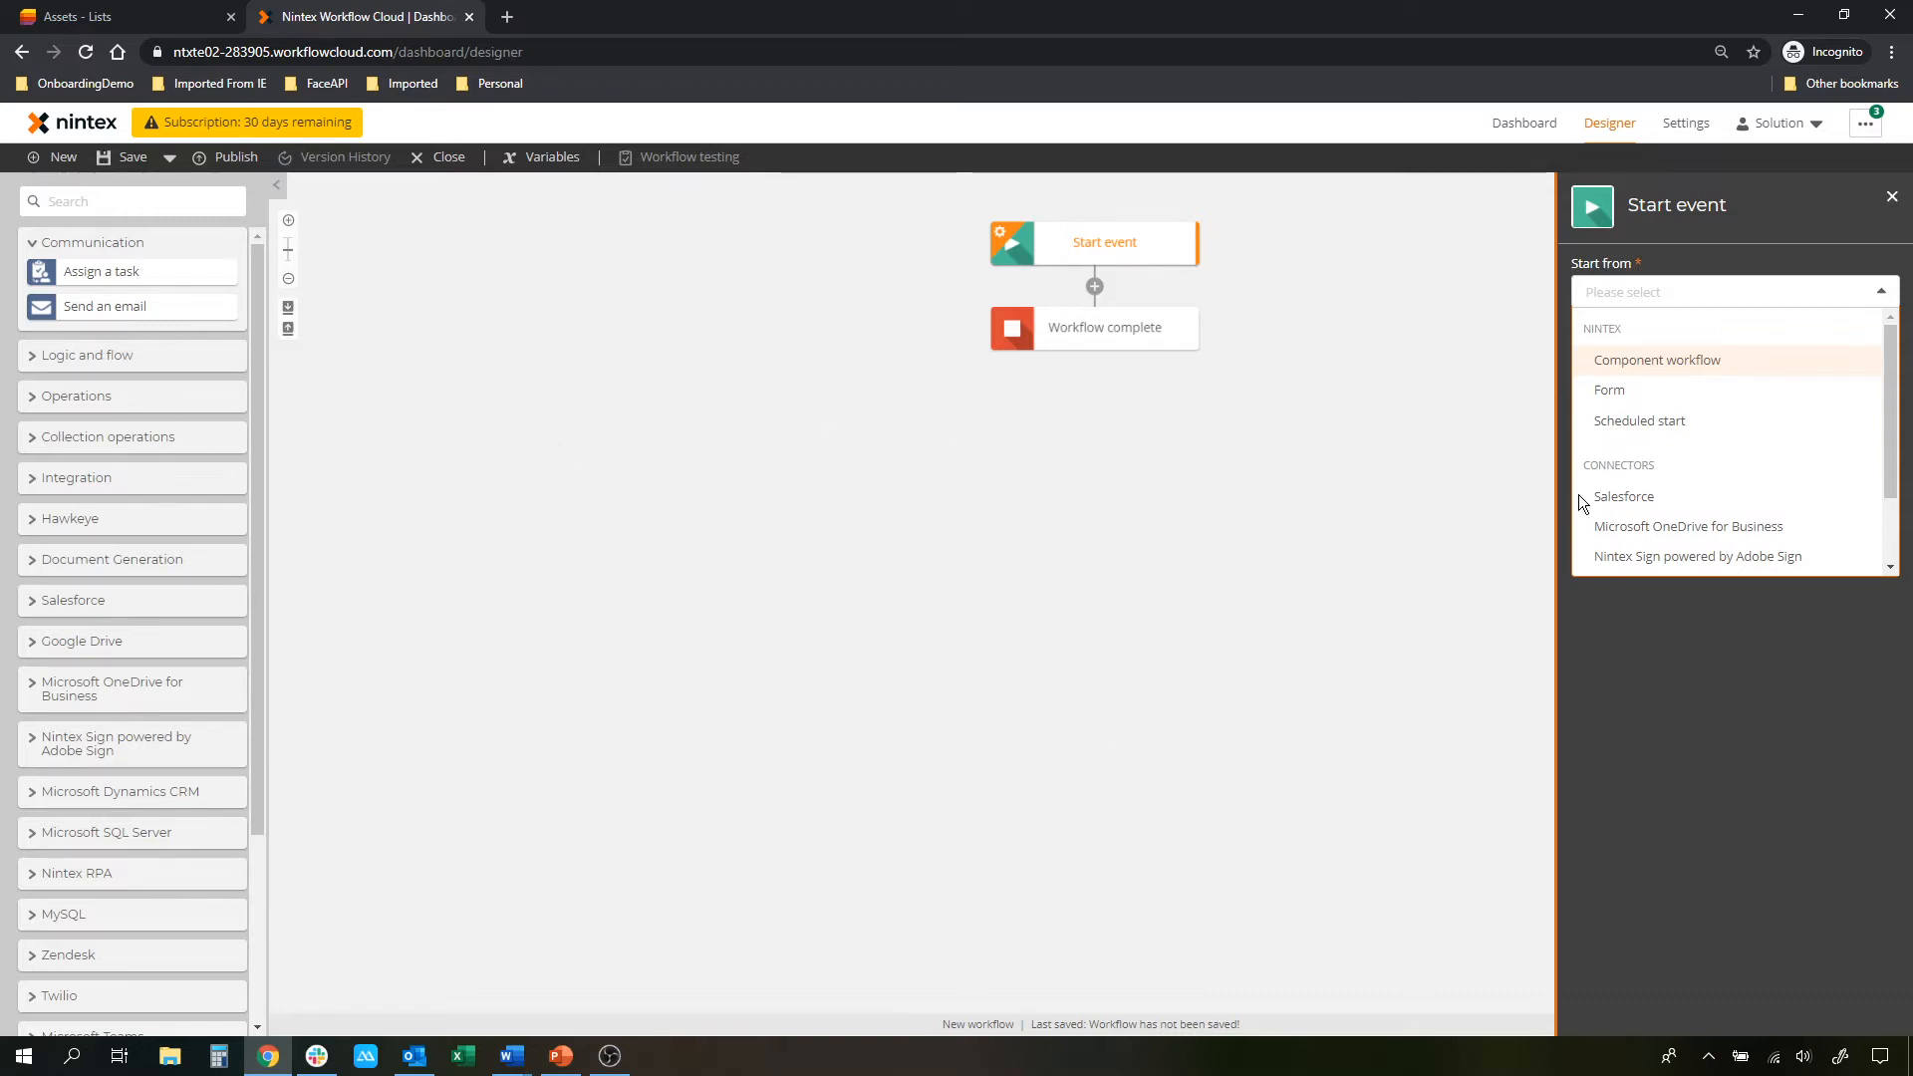
pyautogui.click(194, 17)
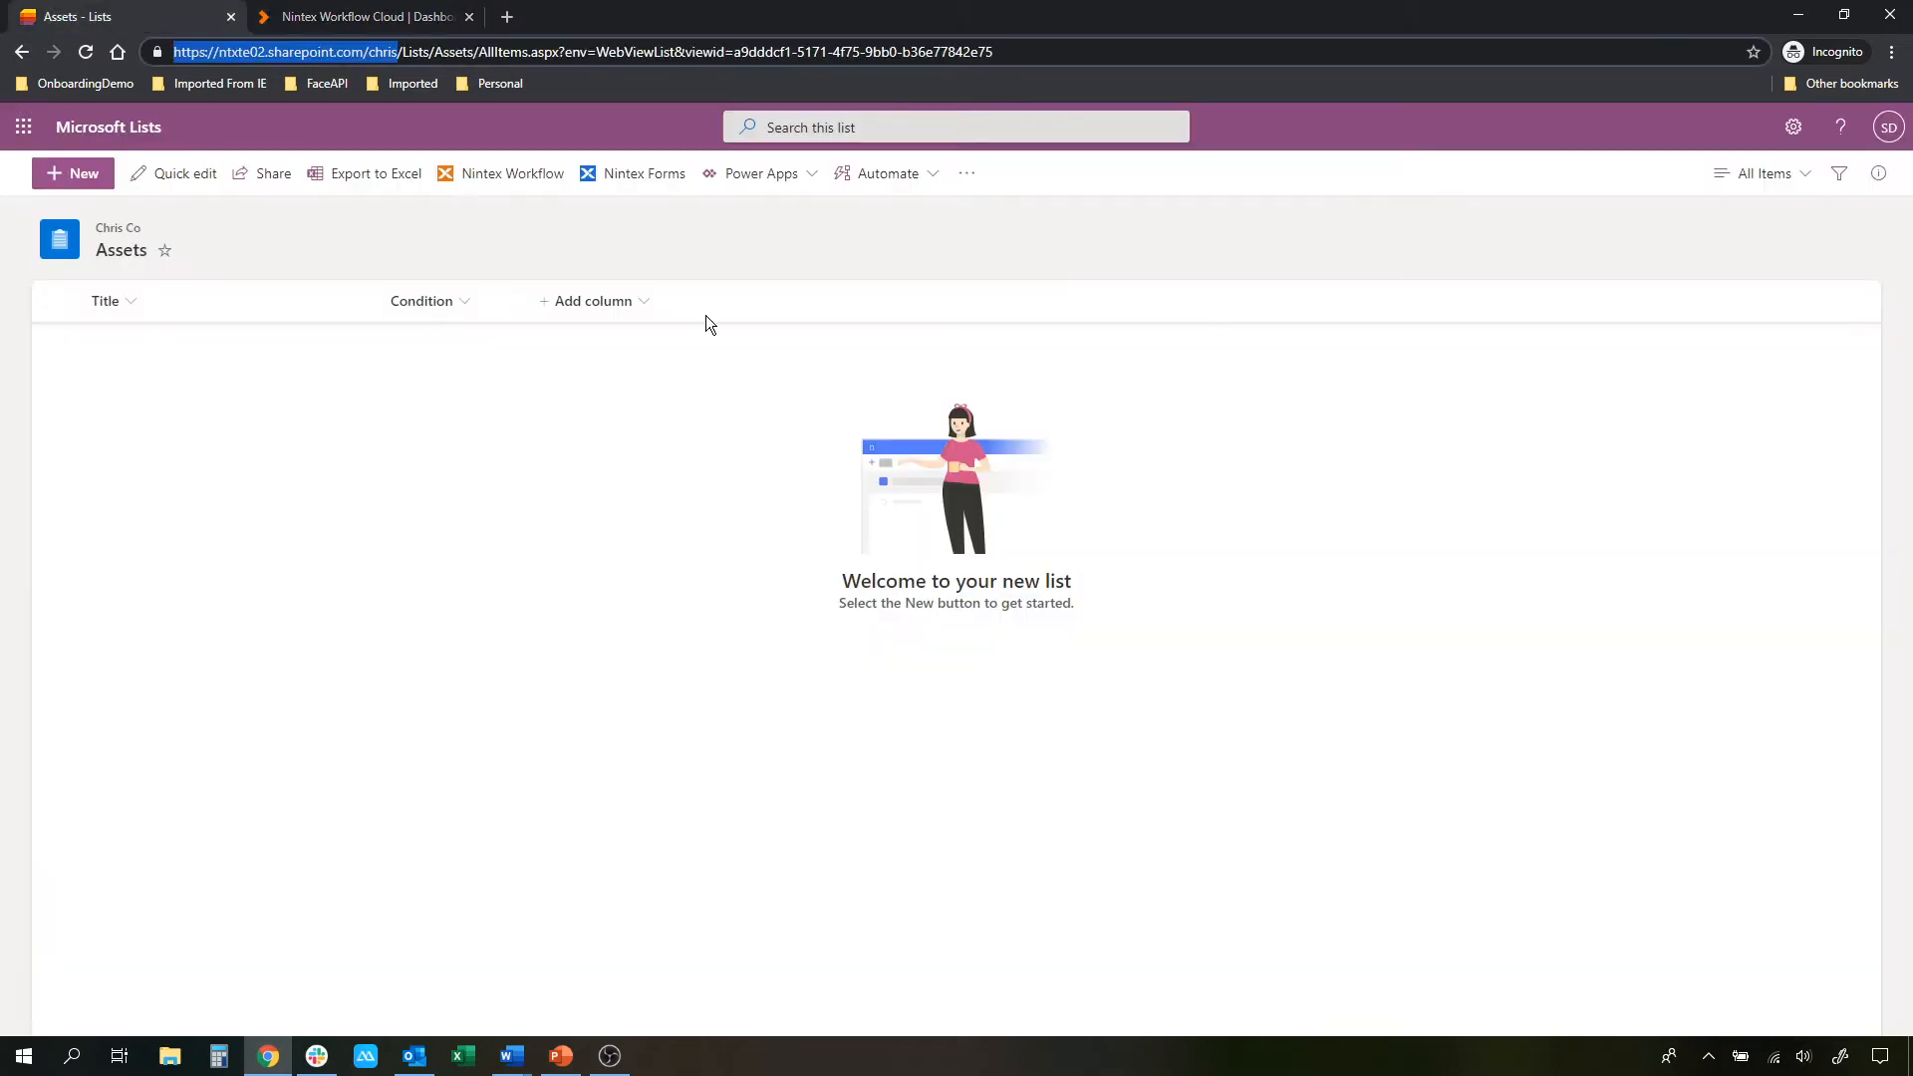
pyautogui.click(410, 15)
# Set the workflow to start from SharePoint Online with the event "SharePoint - New list item"
pyautogui.scroll(-1, 1866, 434)
pyautogui.click(1683, 553)
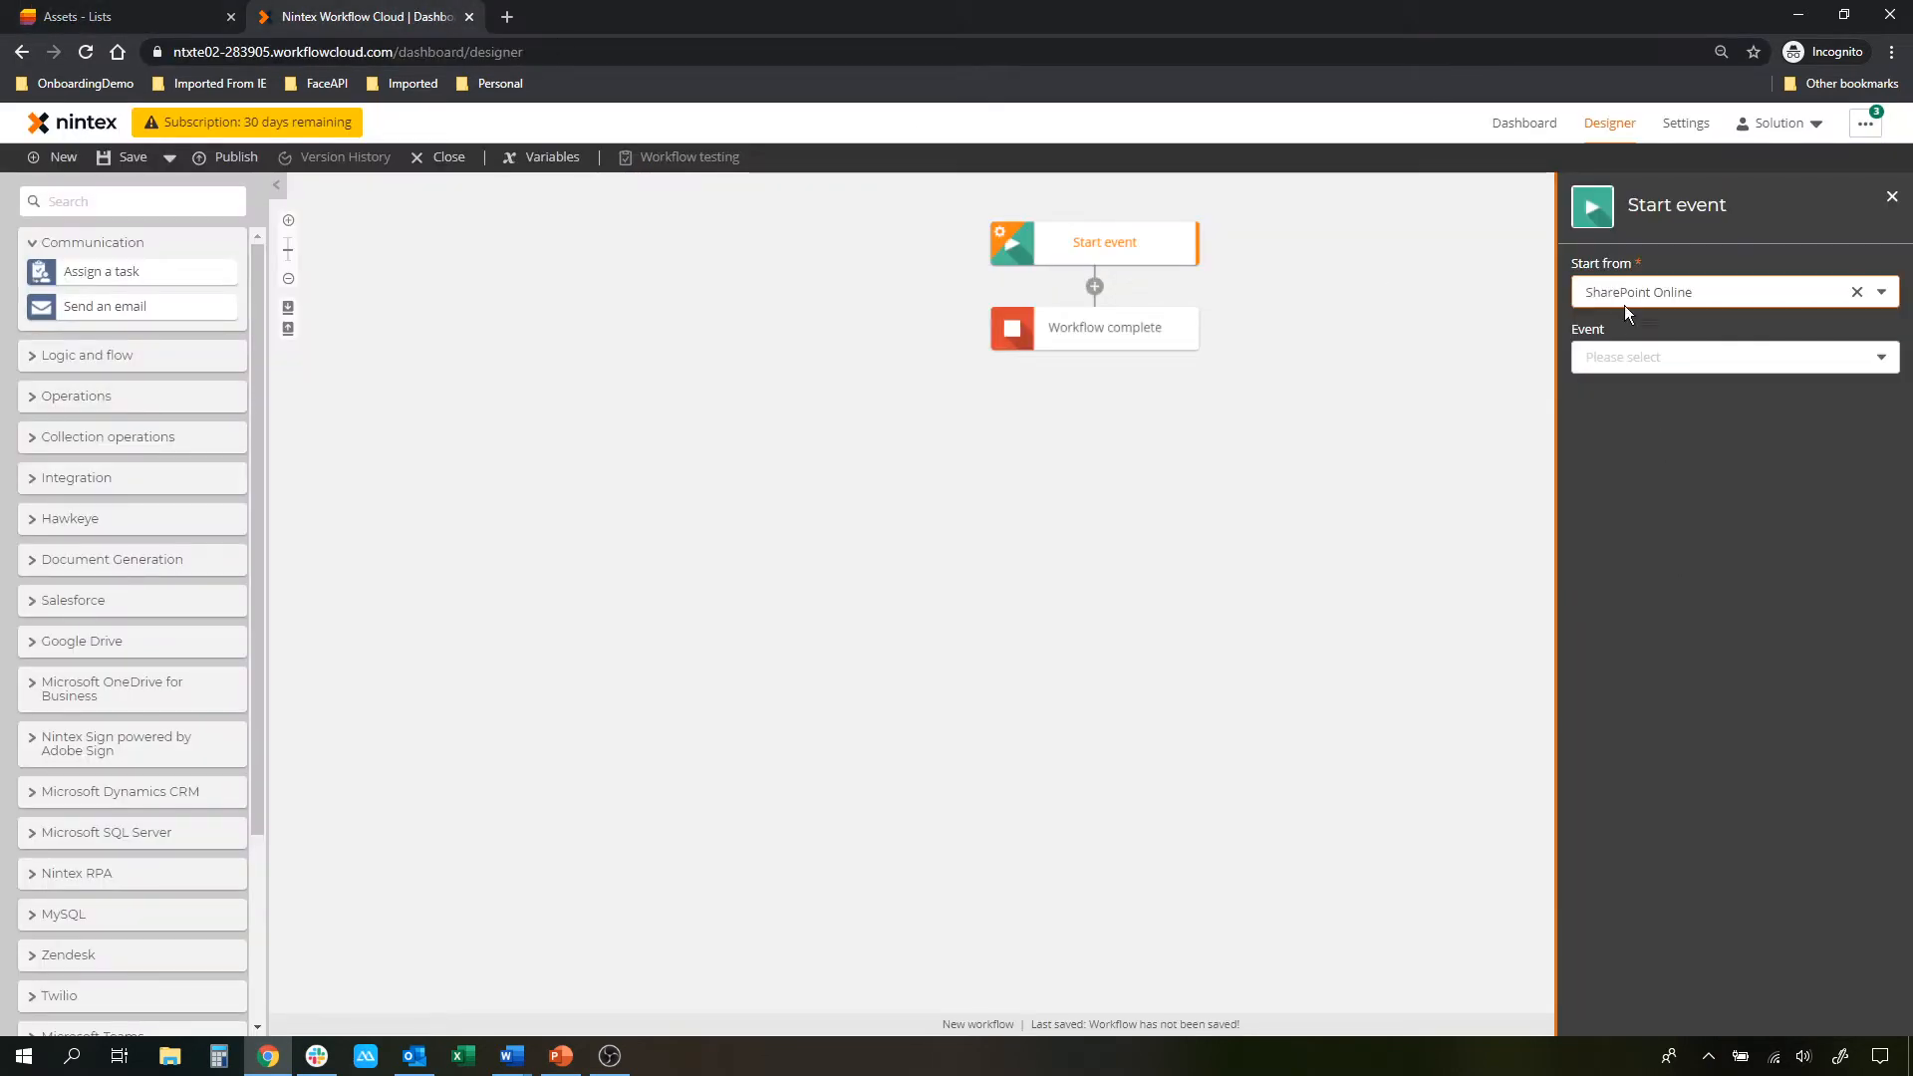
pyautogui.click(1631, 357)
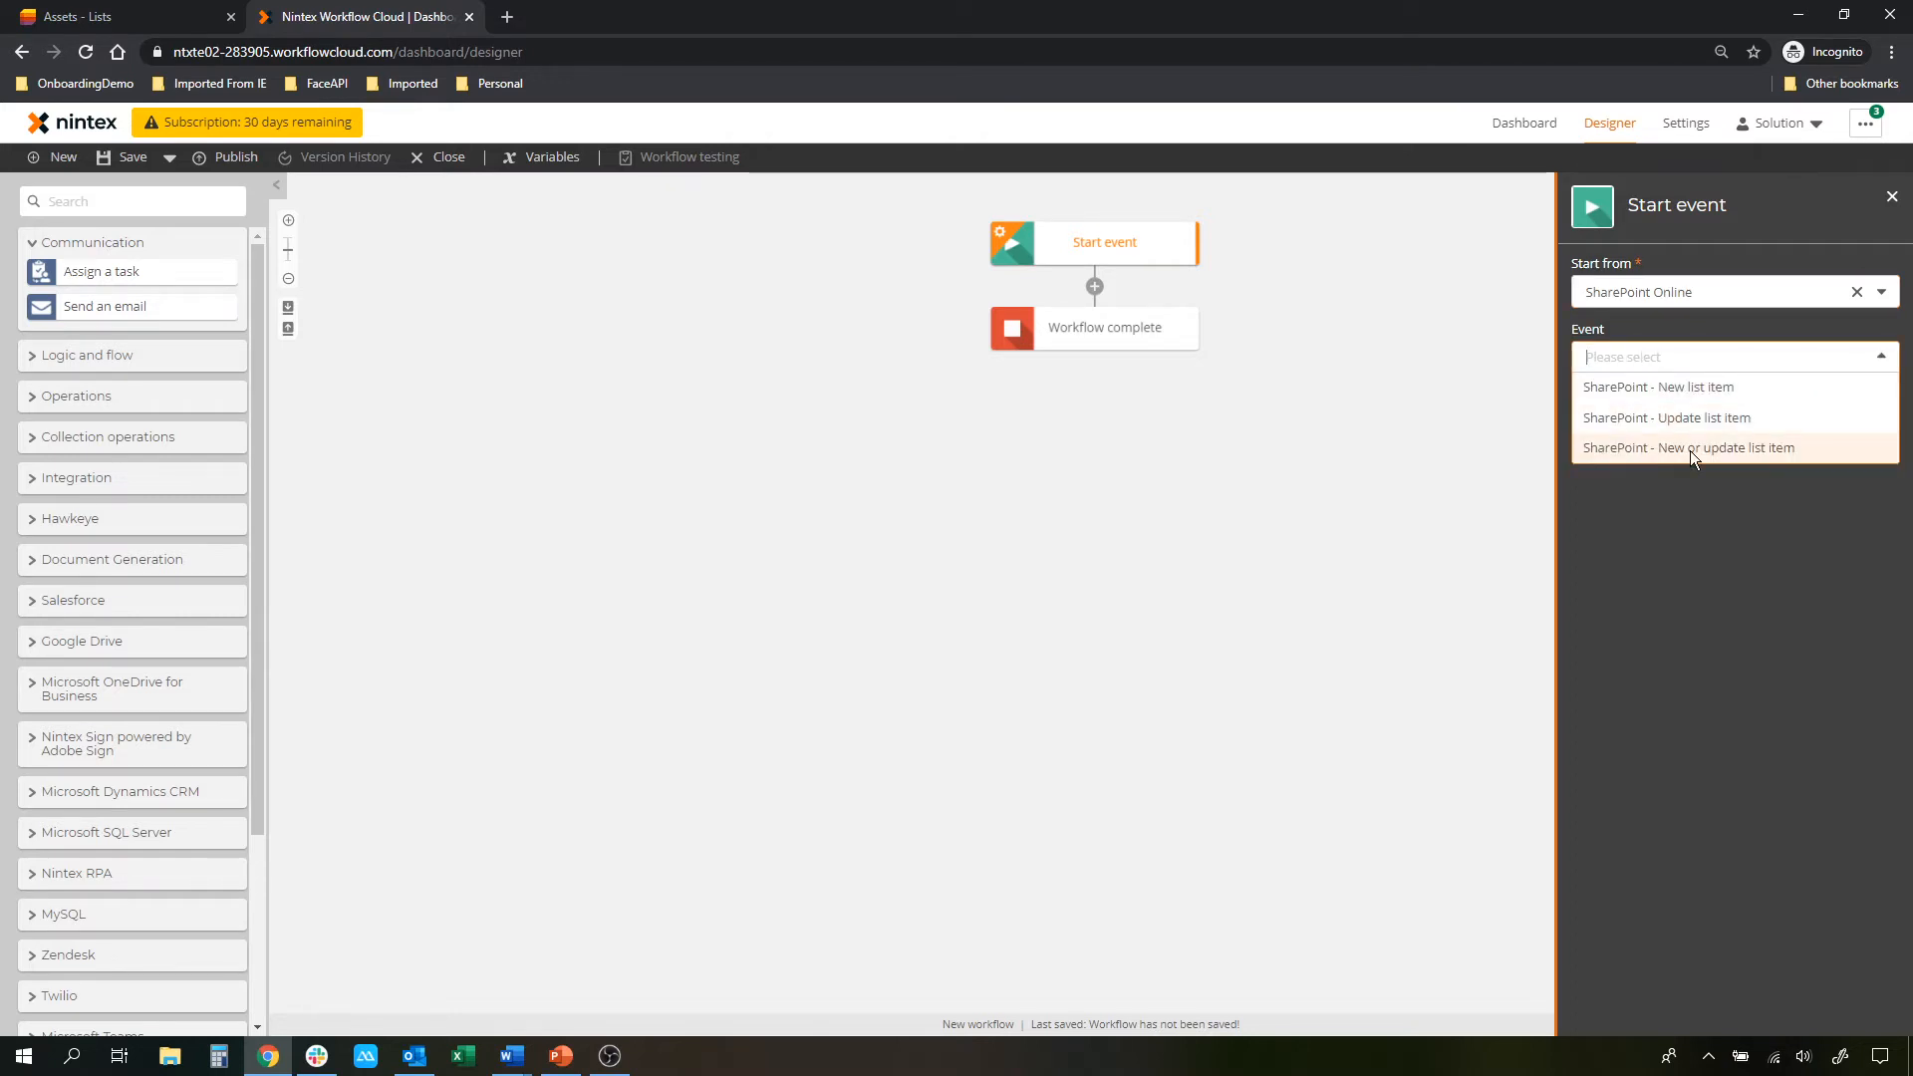
pyautogui.click(1689, 383)
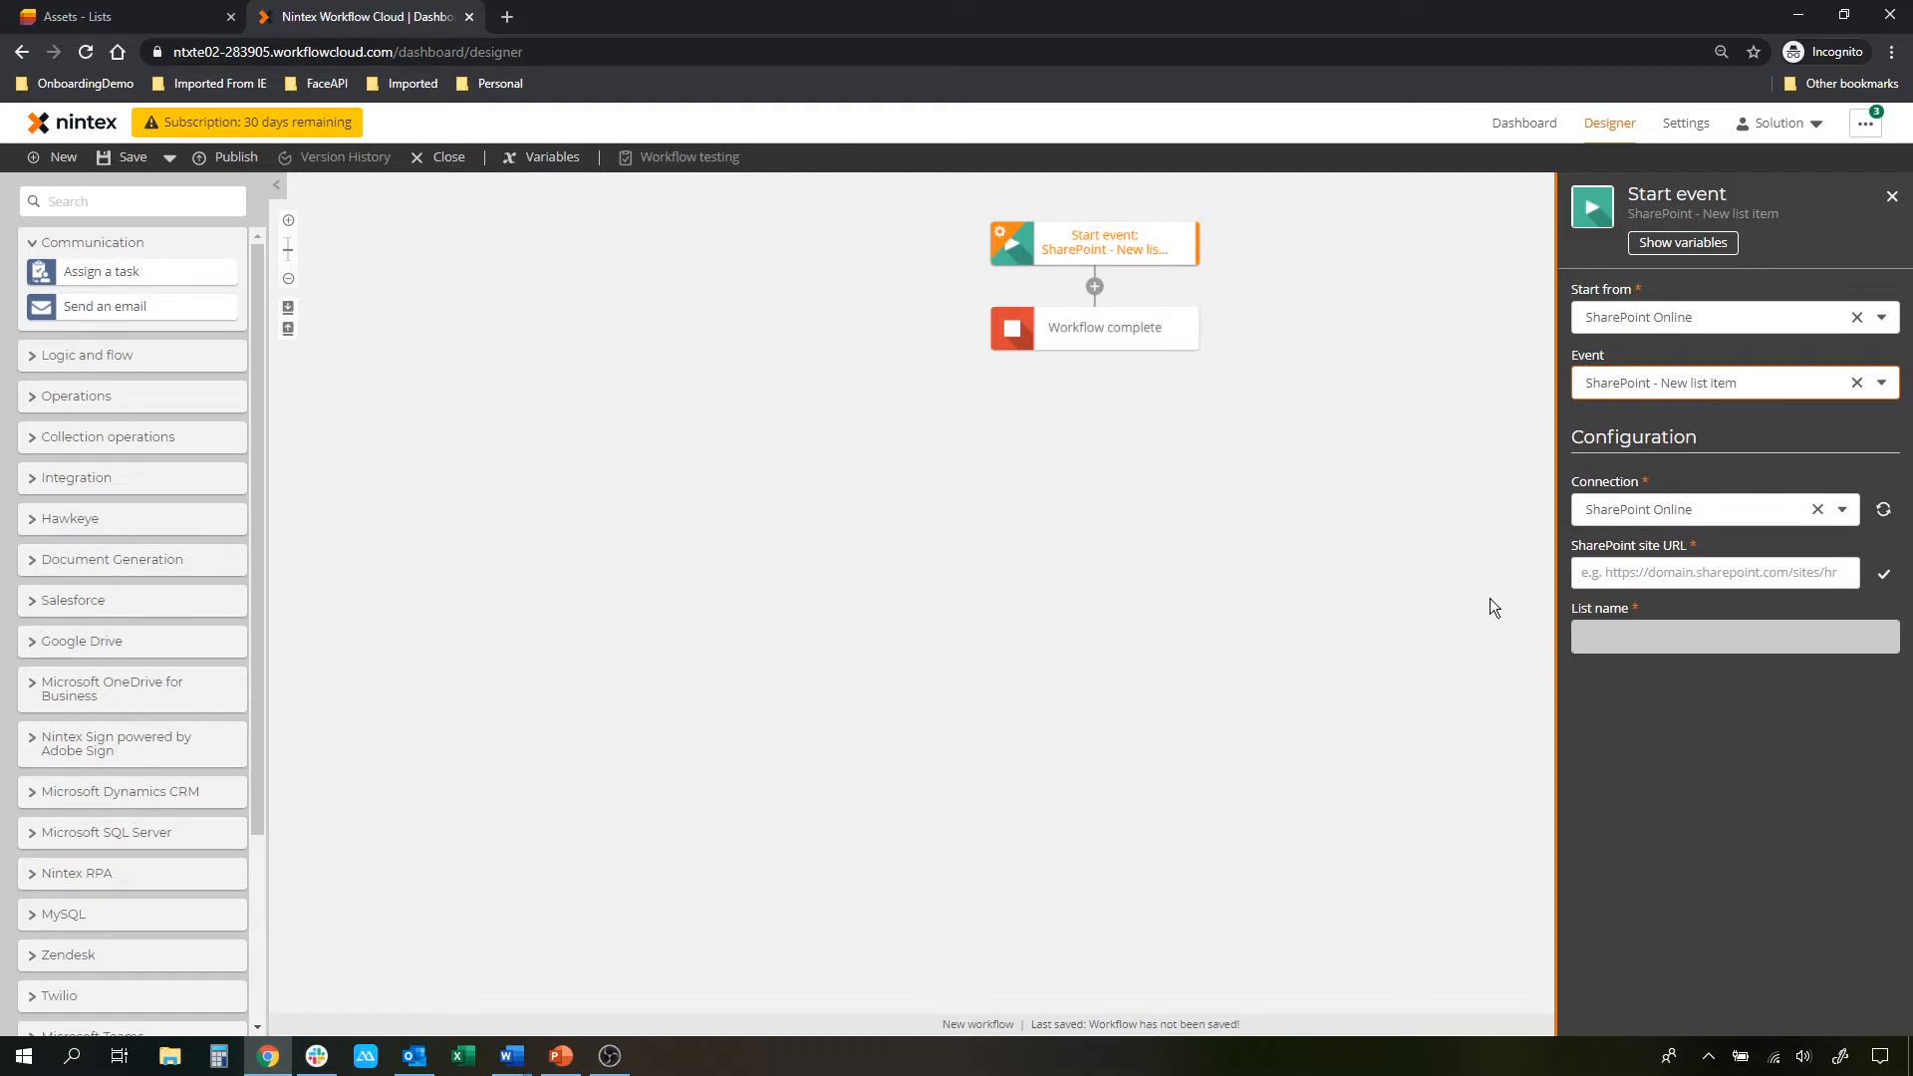
pyautogui.click(1662, 574)
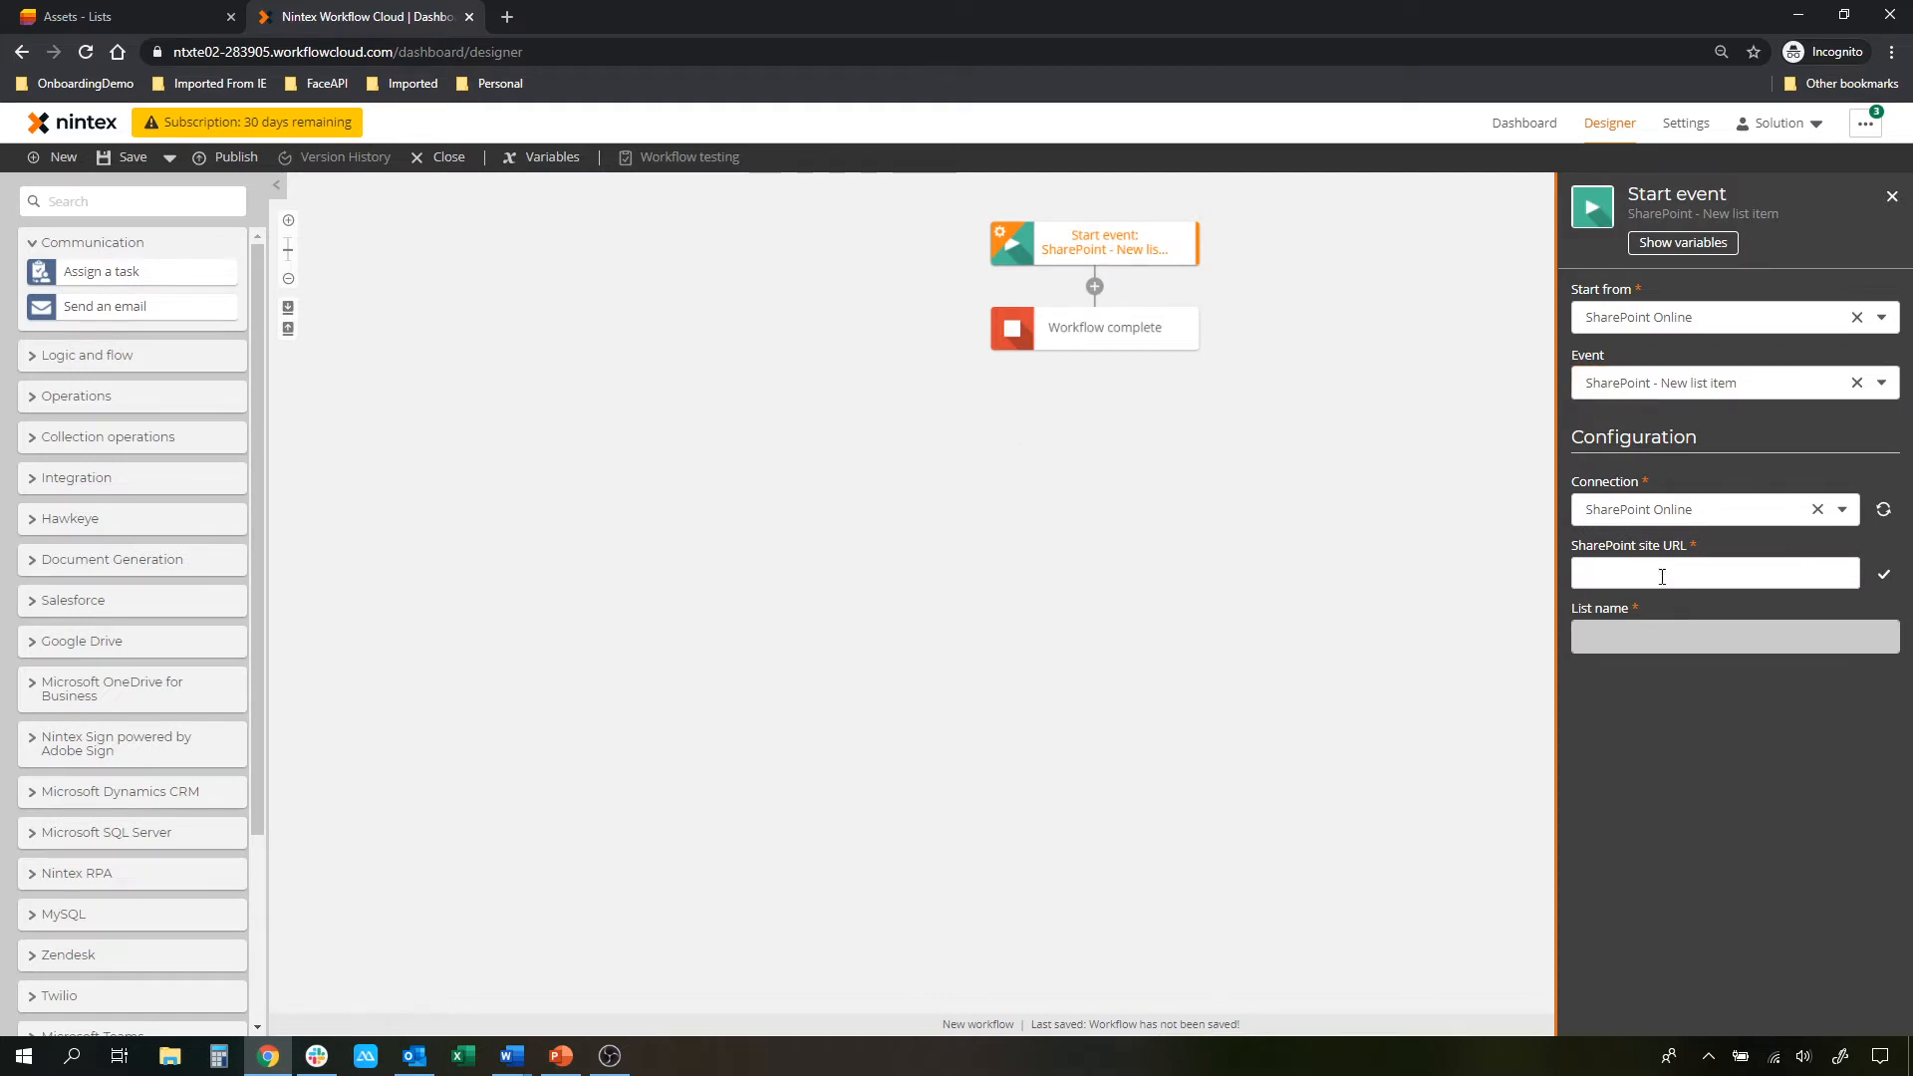
pyautogui.hotkey('ctrl', 'v')
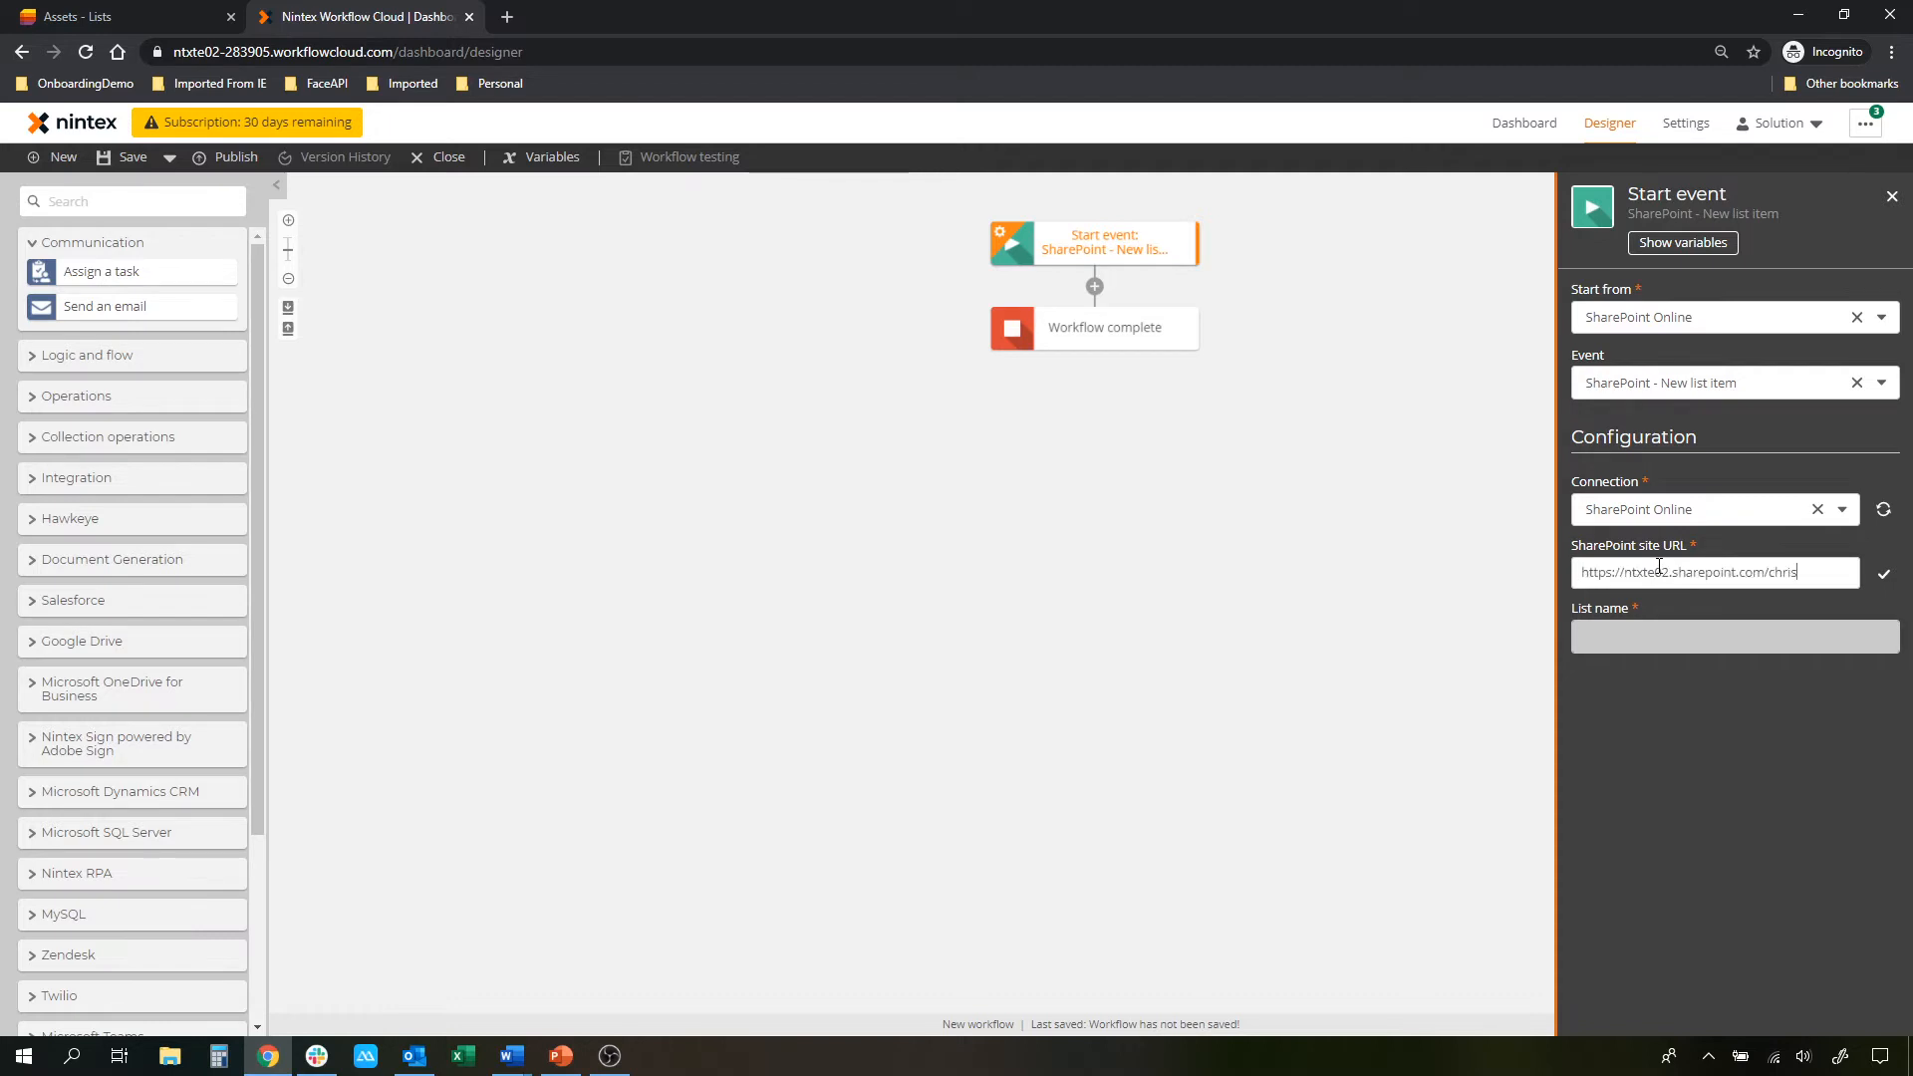
pyautogui.click(1880, 582)
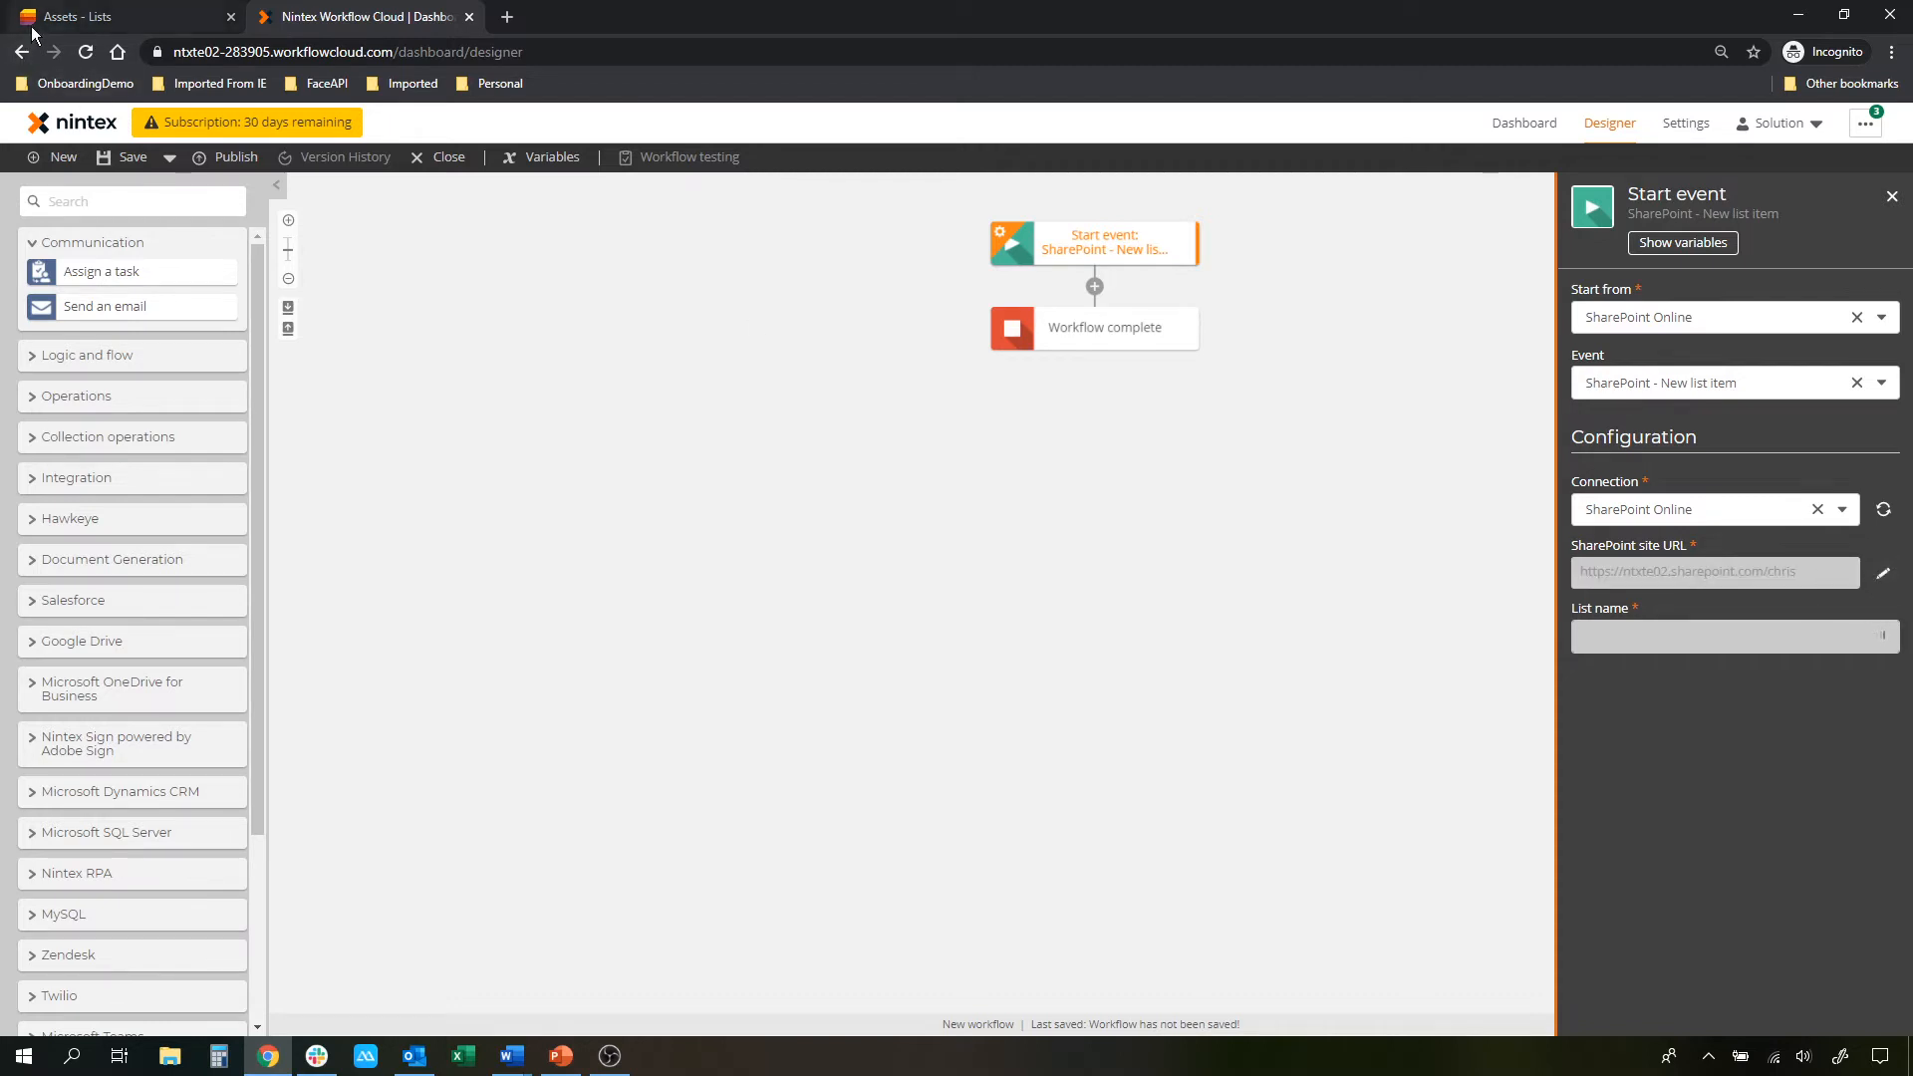
pyautogui.click(1873, 638)
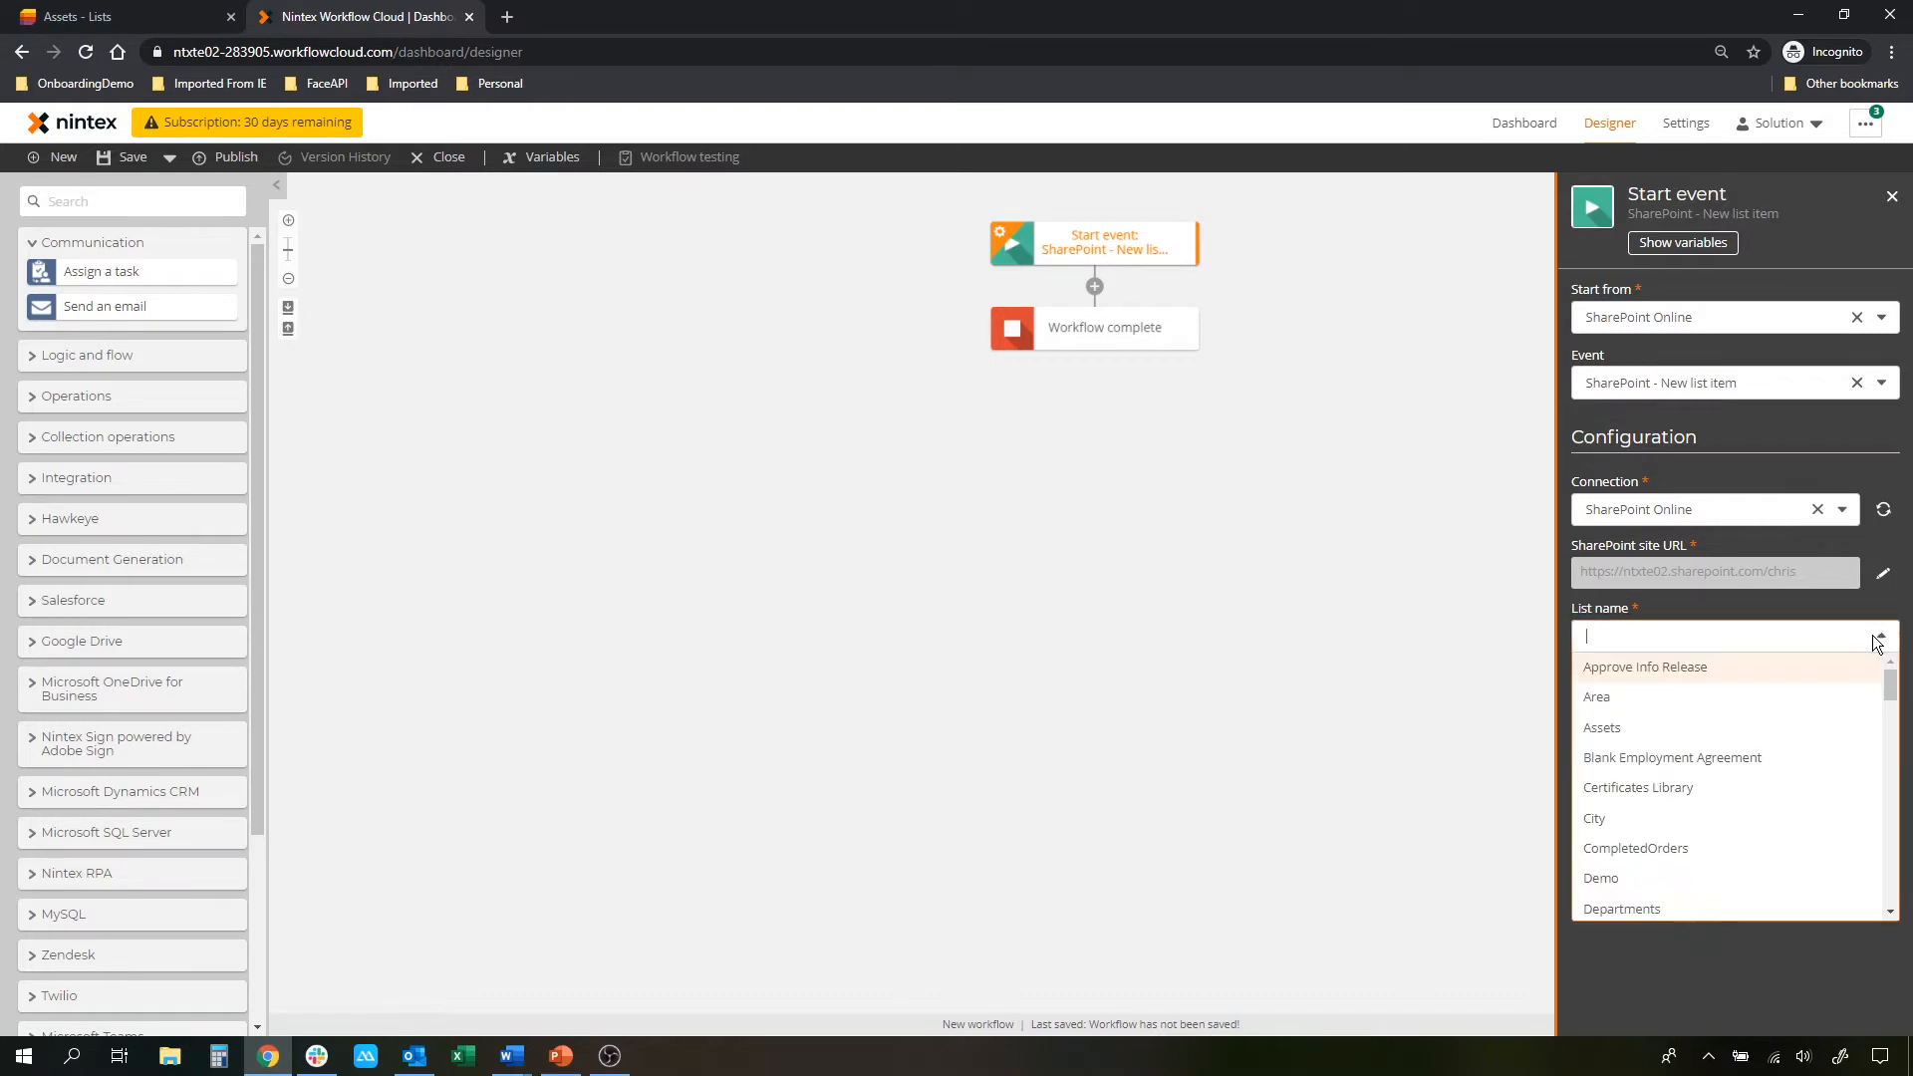
pyautogui.click(1588, 728)
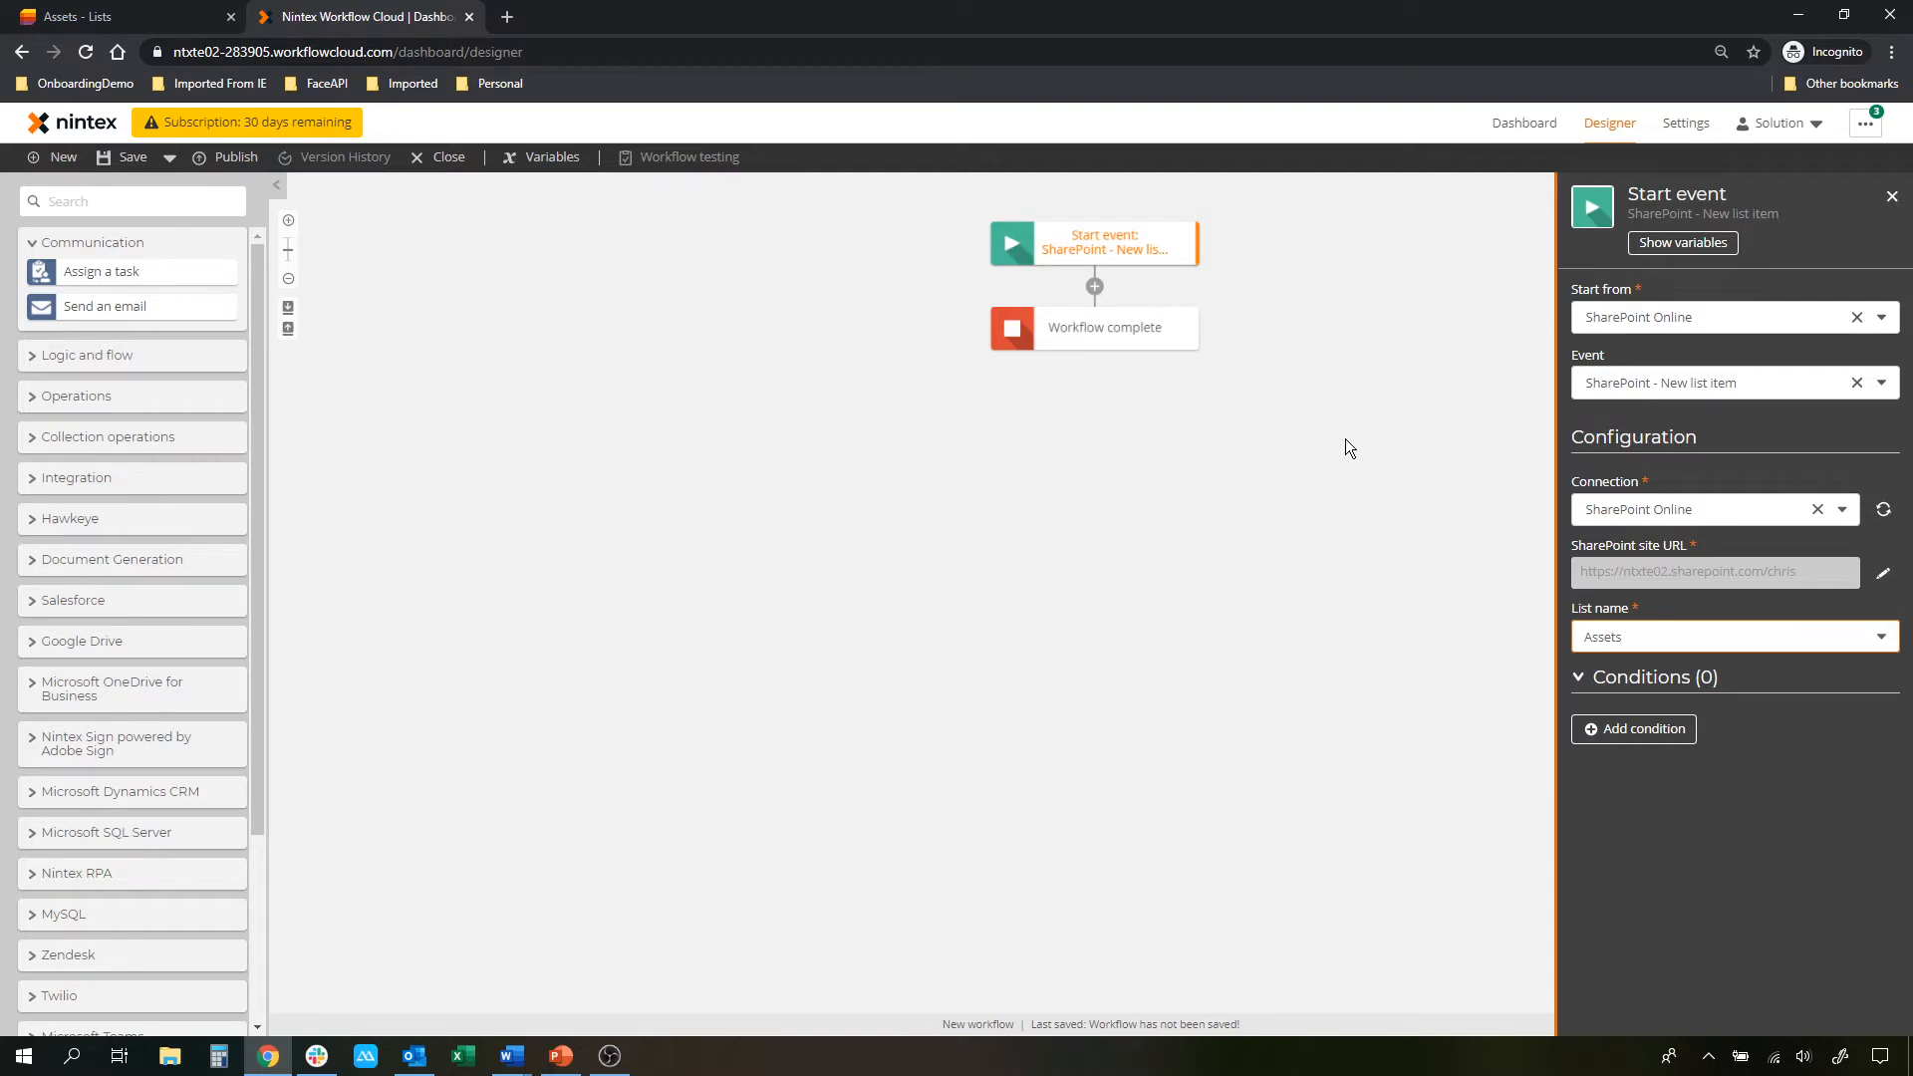
# Add an Assign a task action after the start event and make it an Express approval
pyautogui.click(155, 11)
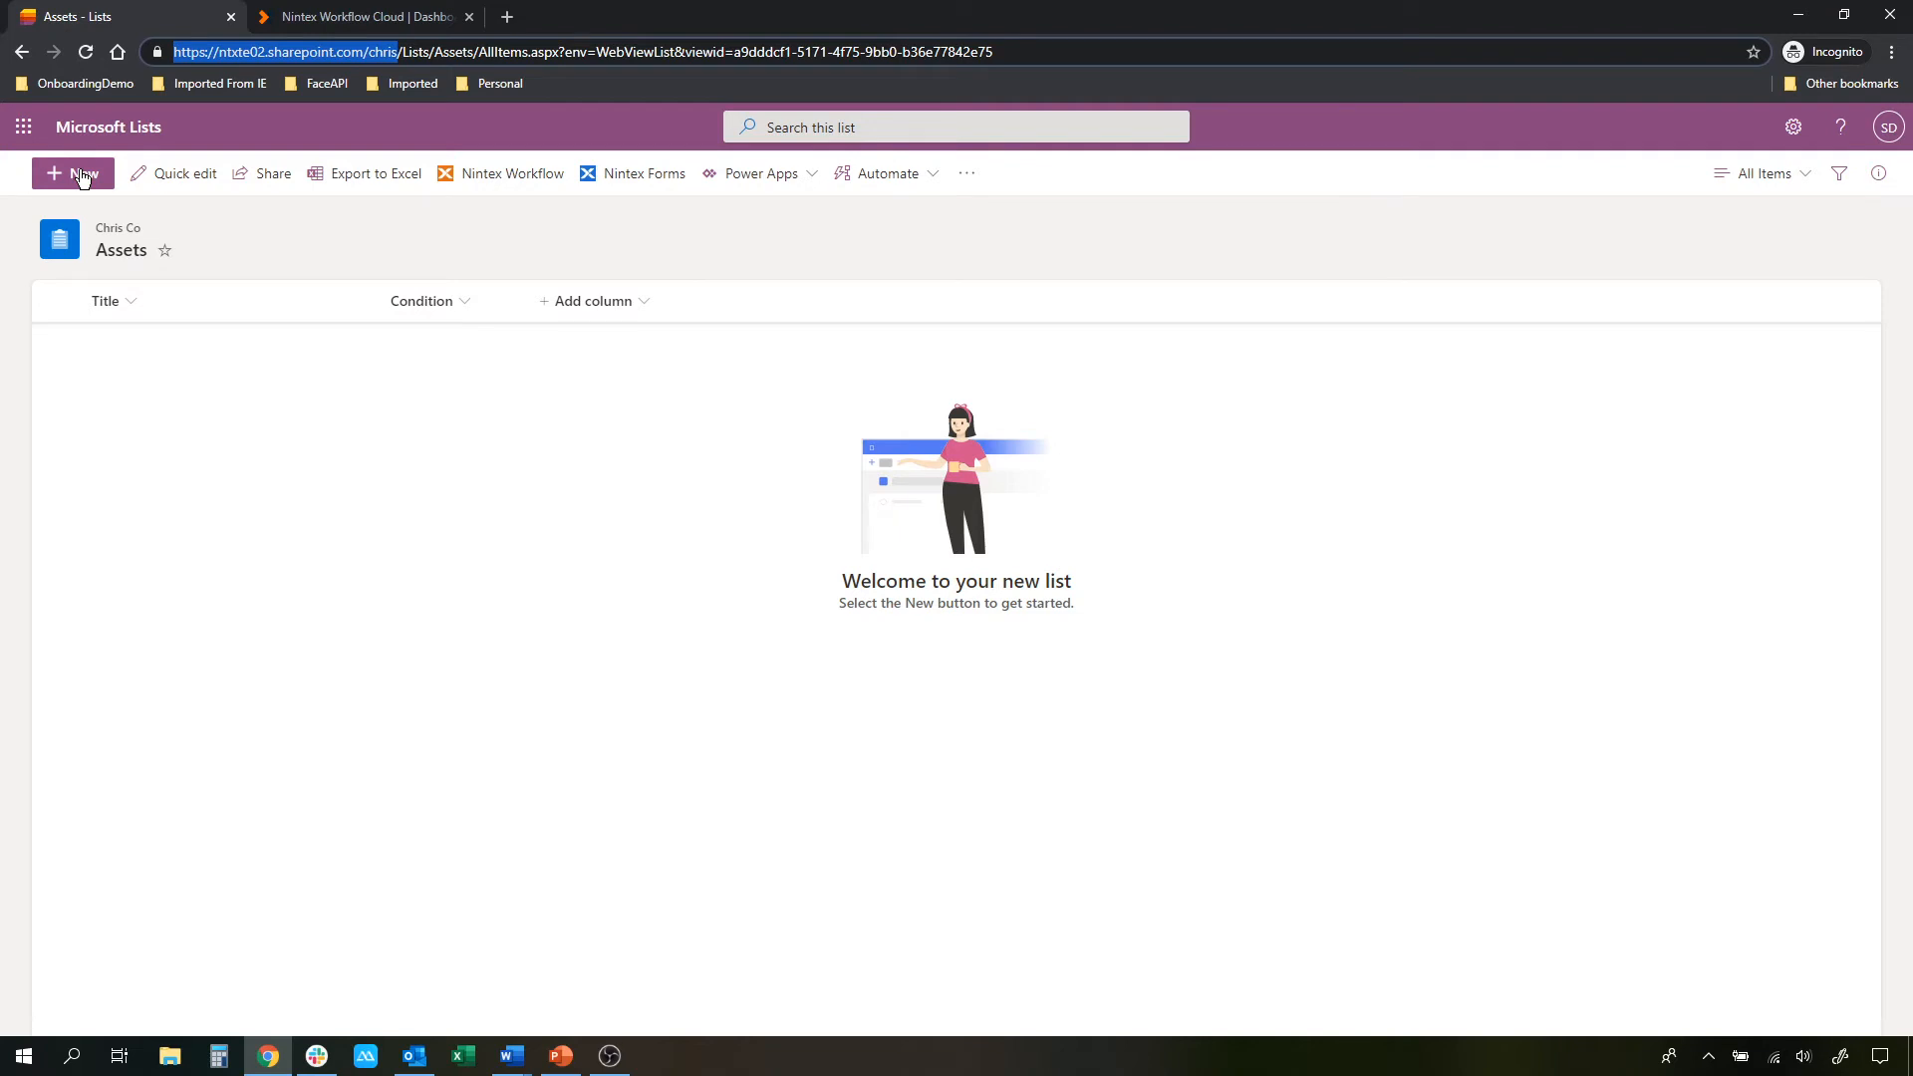
pyautogui.click(344, 16)
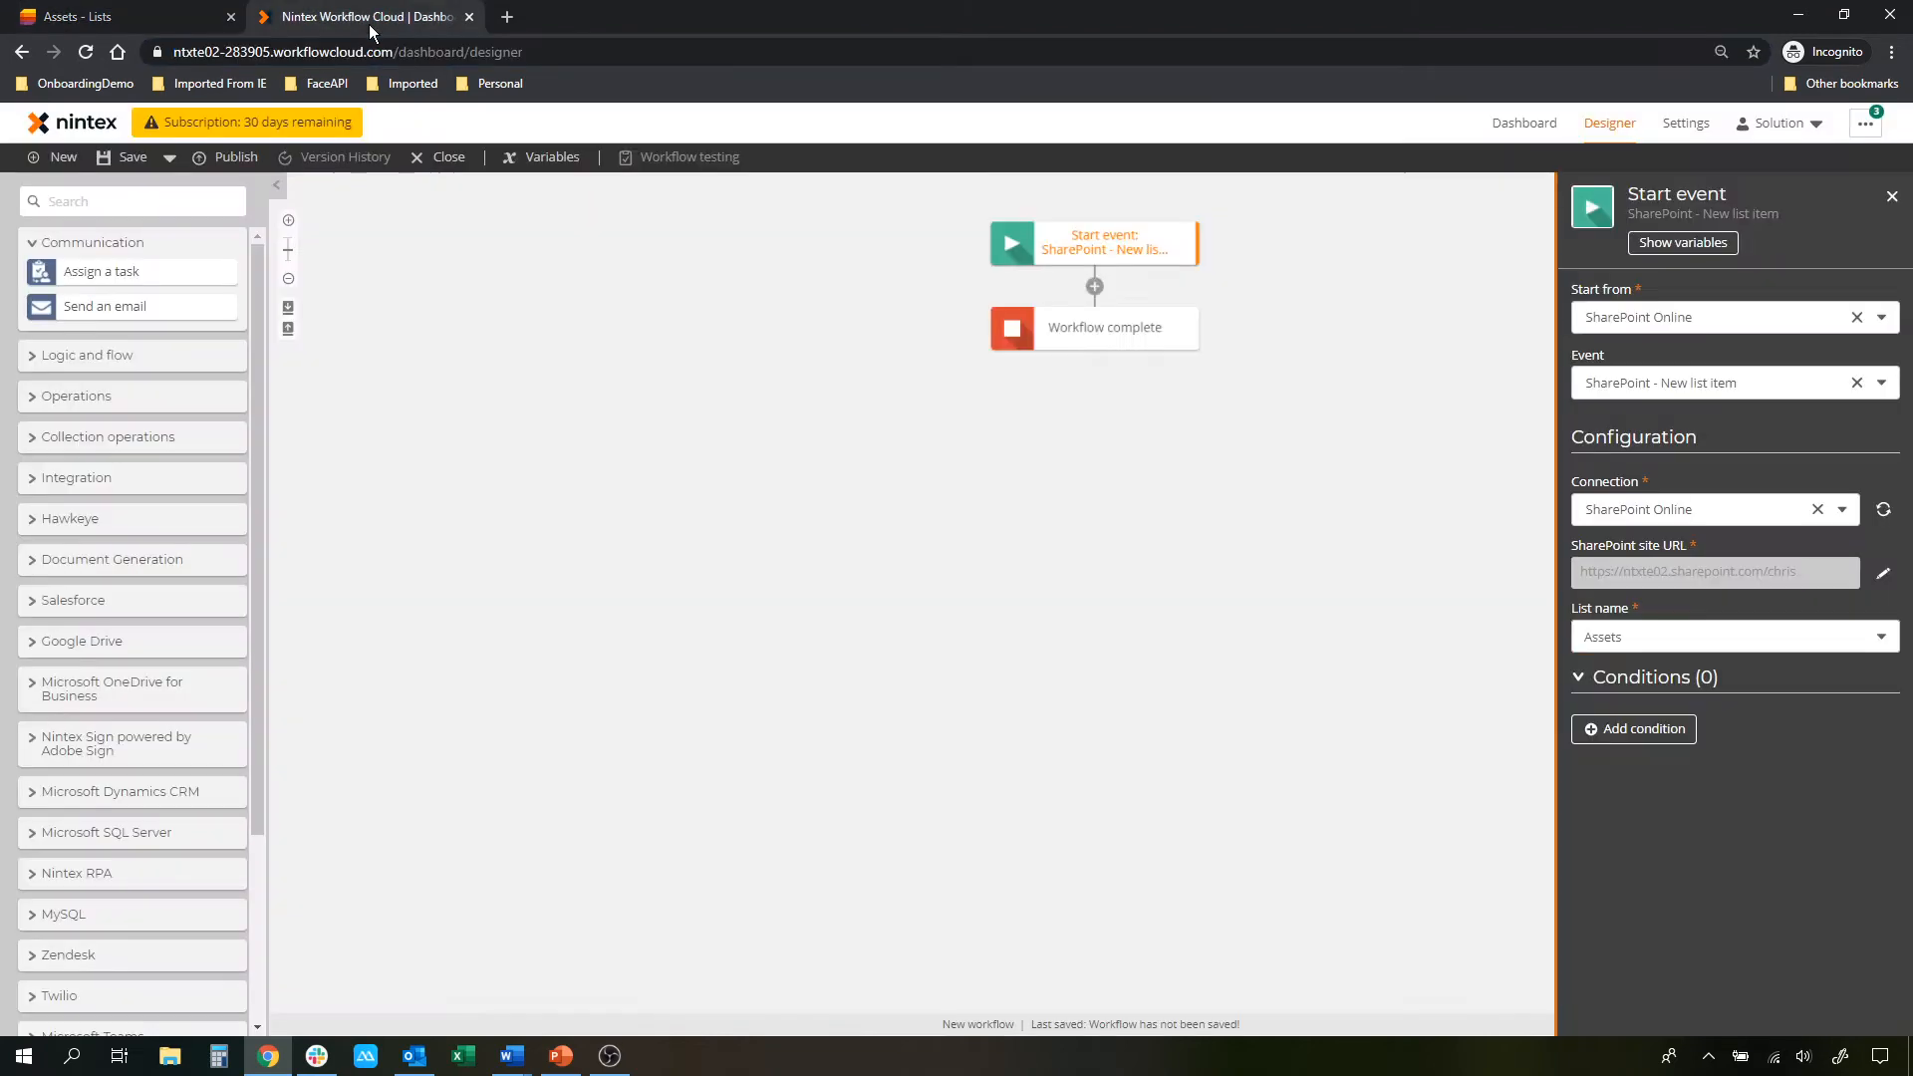
pyautogui.moveTo(100, 271); pyautogui.dragTo(1092, 289)
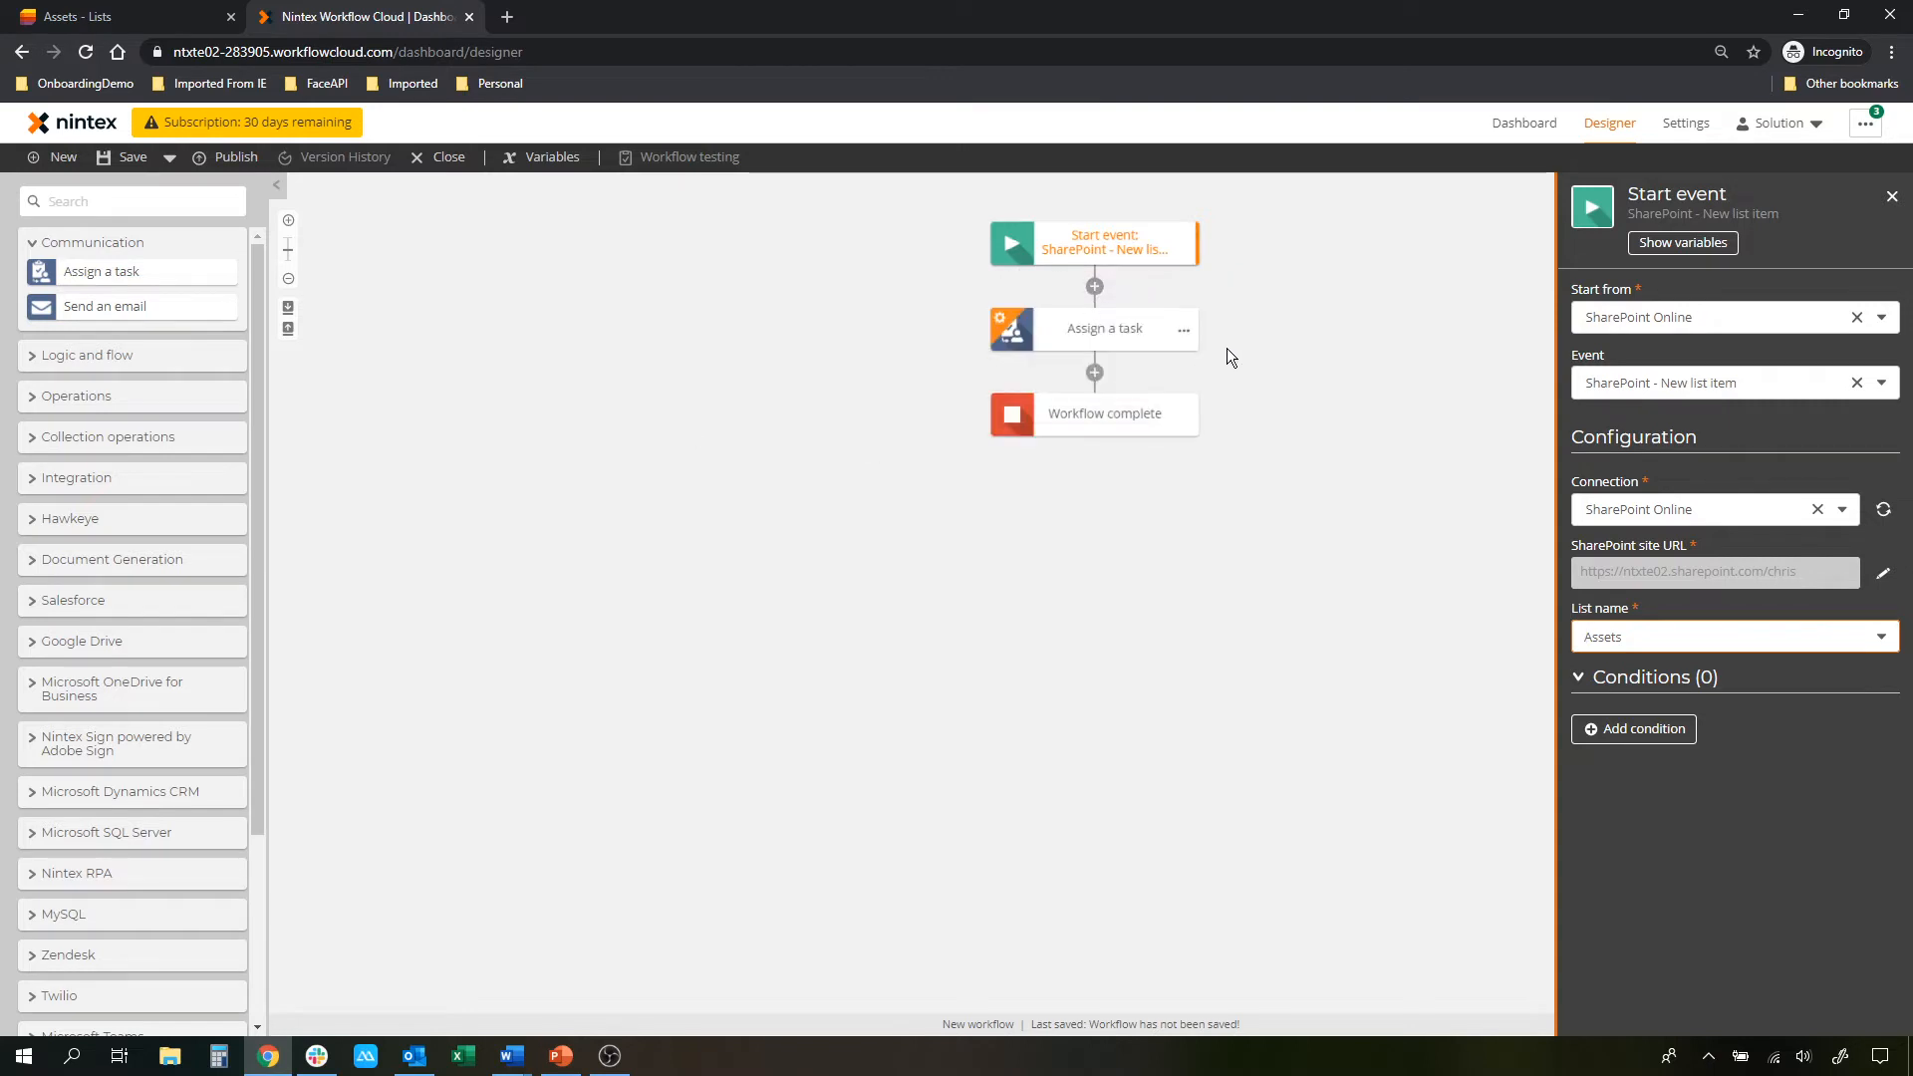
pyautogui.click(1750, 340)
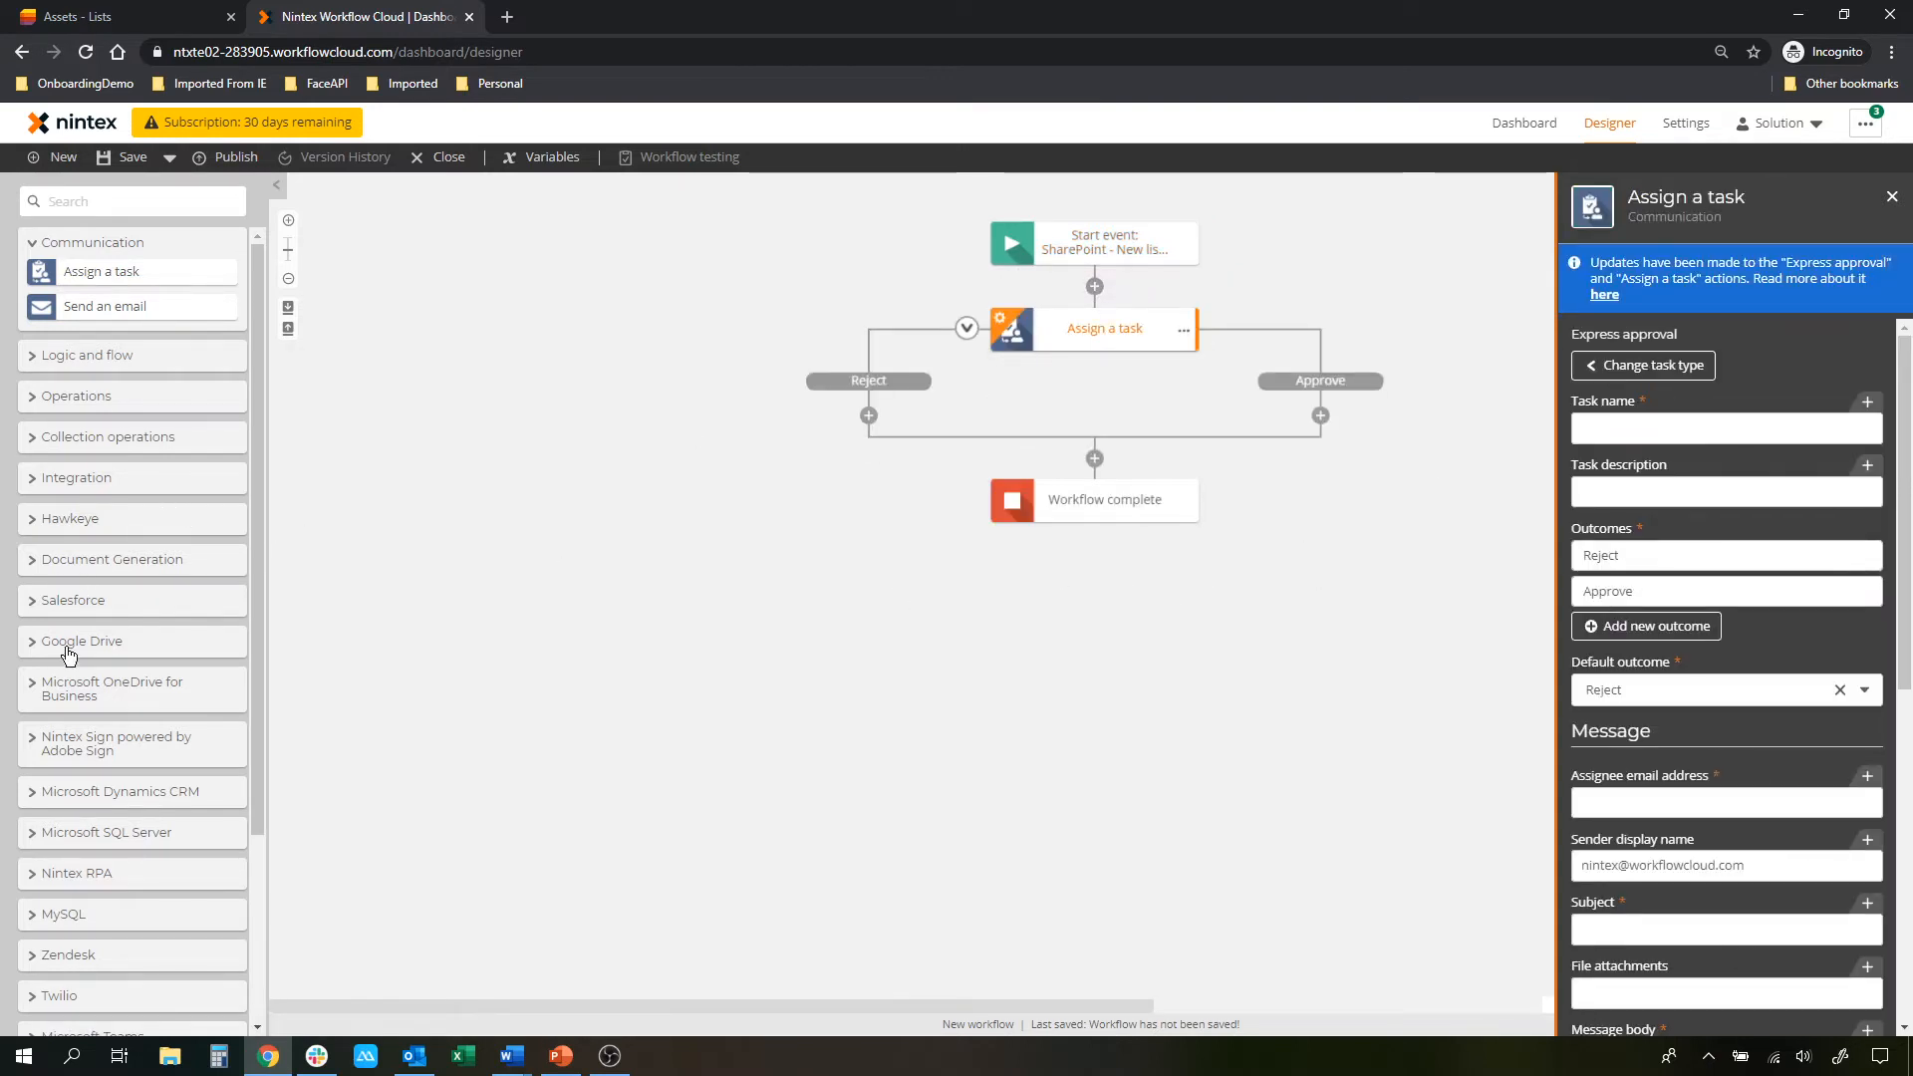
# Add a Generate document action to the Approve branch of the task
pyautogui.click(82, 559)
pyautogui.moveTo(84, 585); pyautogui.dragTo(1275, 408)
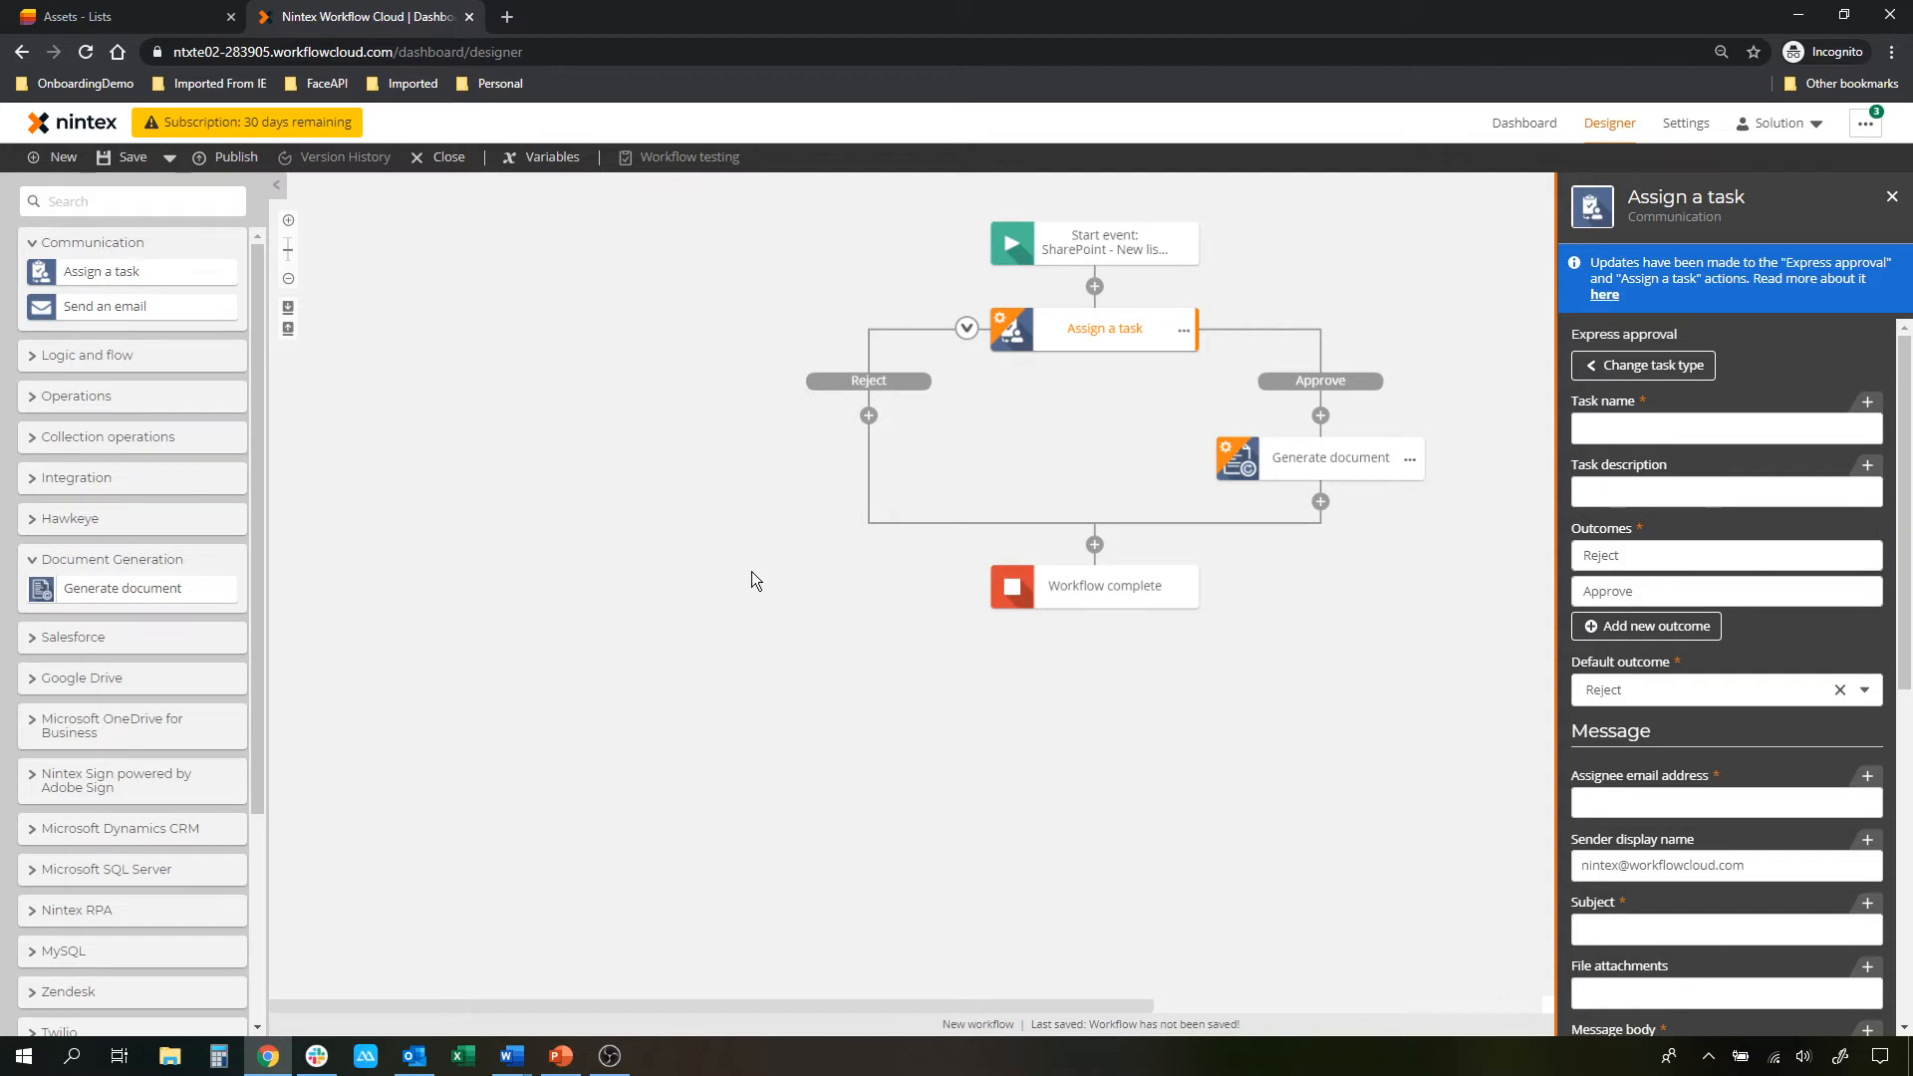
pyautogui.scroll(-1, 158, 708)
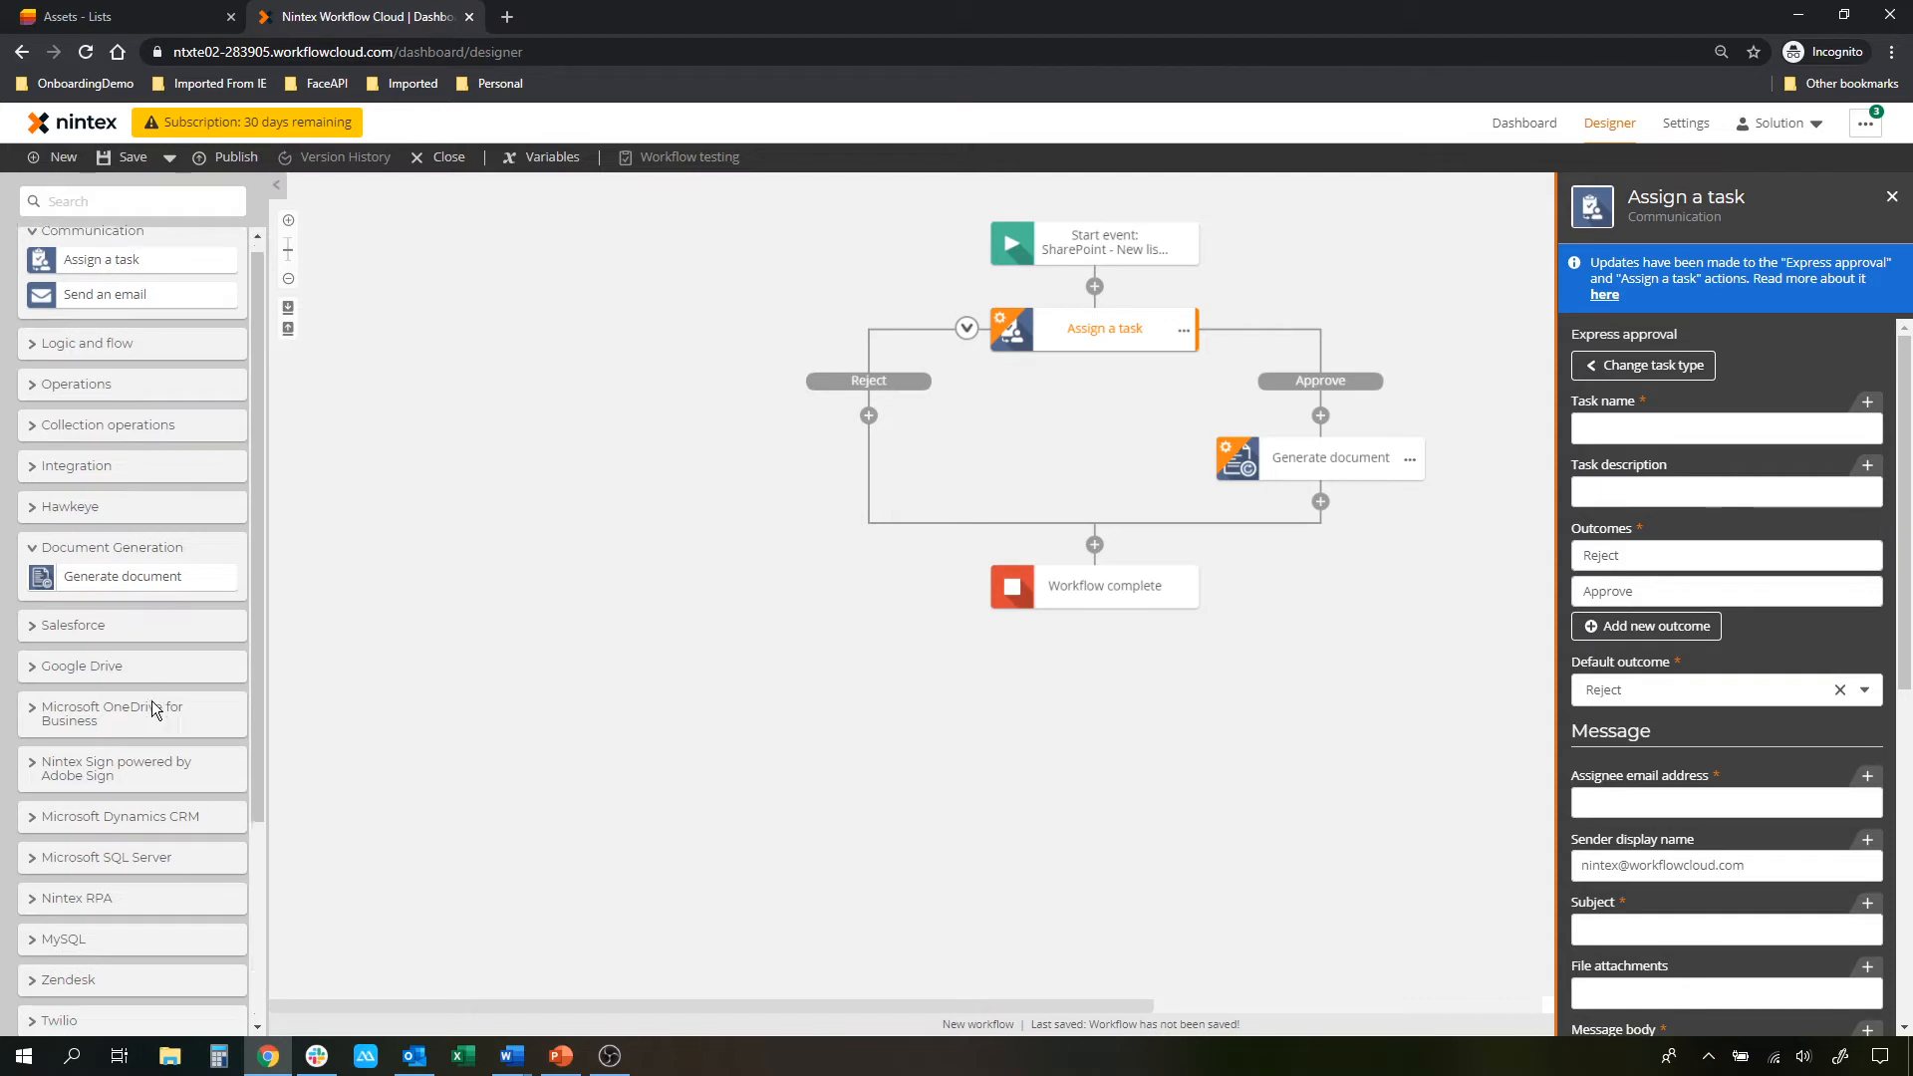
# Add a Get signature action after Generate document, and a OneDrive for Business Store a file action in its Completed branch
pyautogui.click(92, 681)
pyautogui.moveTo(91, 711)
pyautogui.mouseDown()
pyautogui.moveTo(252, 738)
pyautogui.moveTo(1305, 501)
pyautogui.mouseUp()
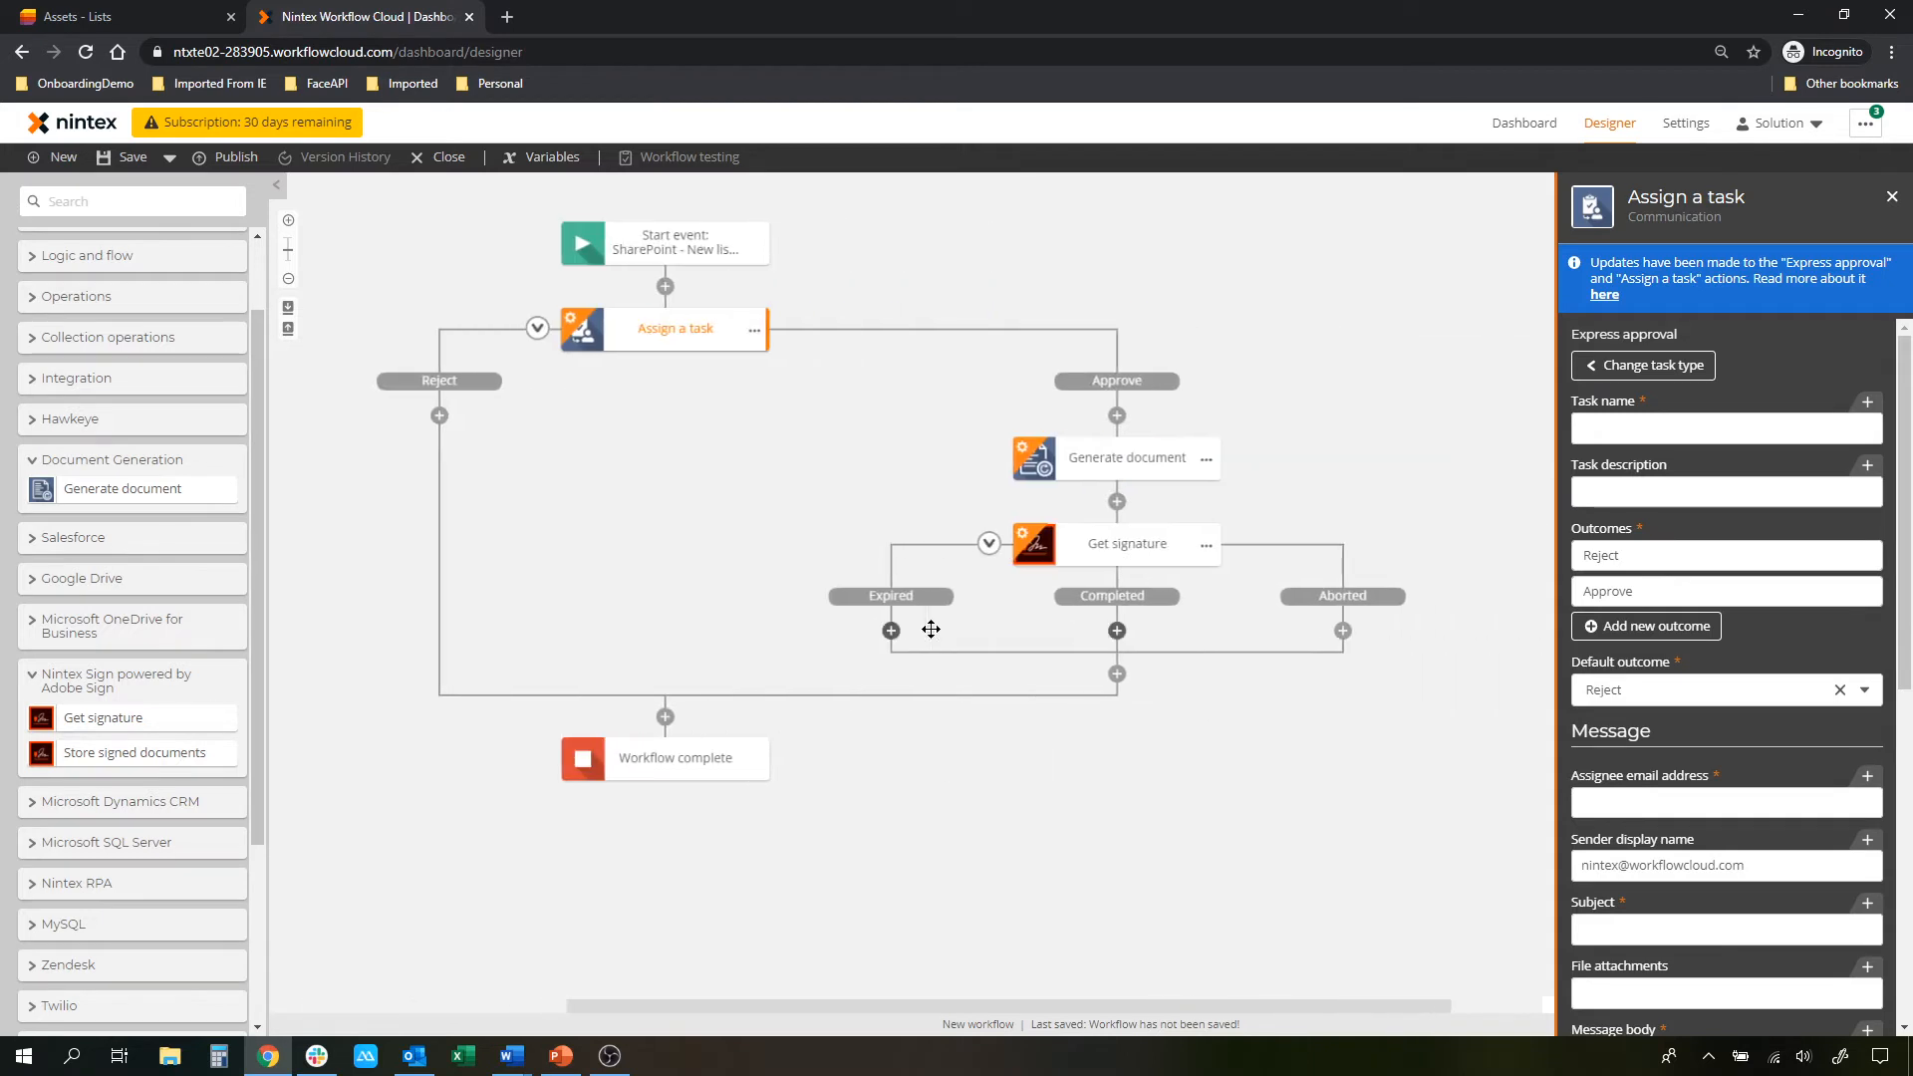
pyautogui.write('one')
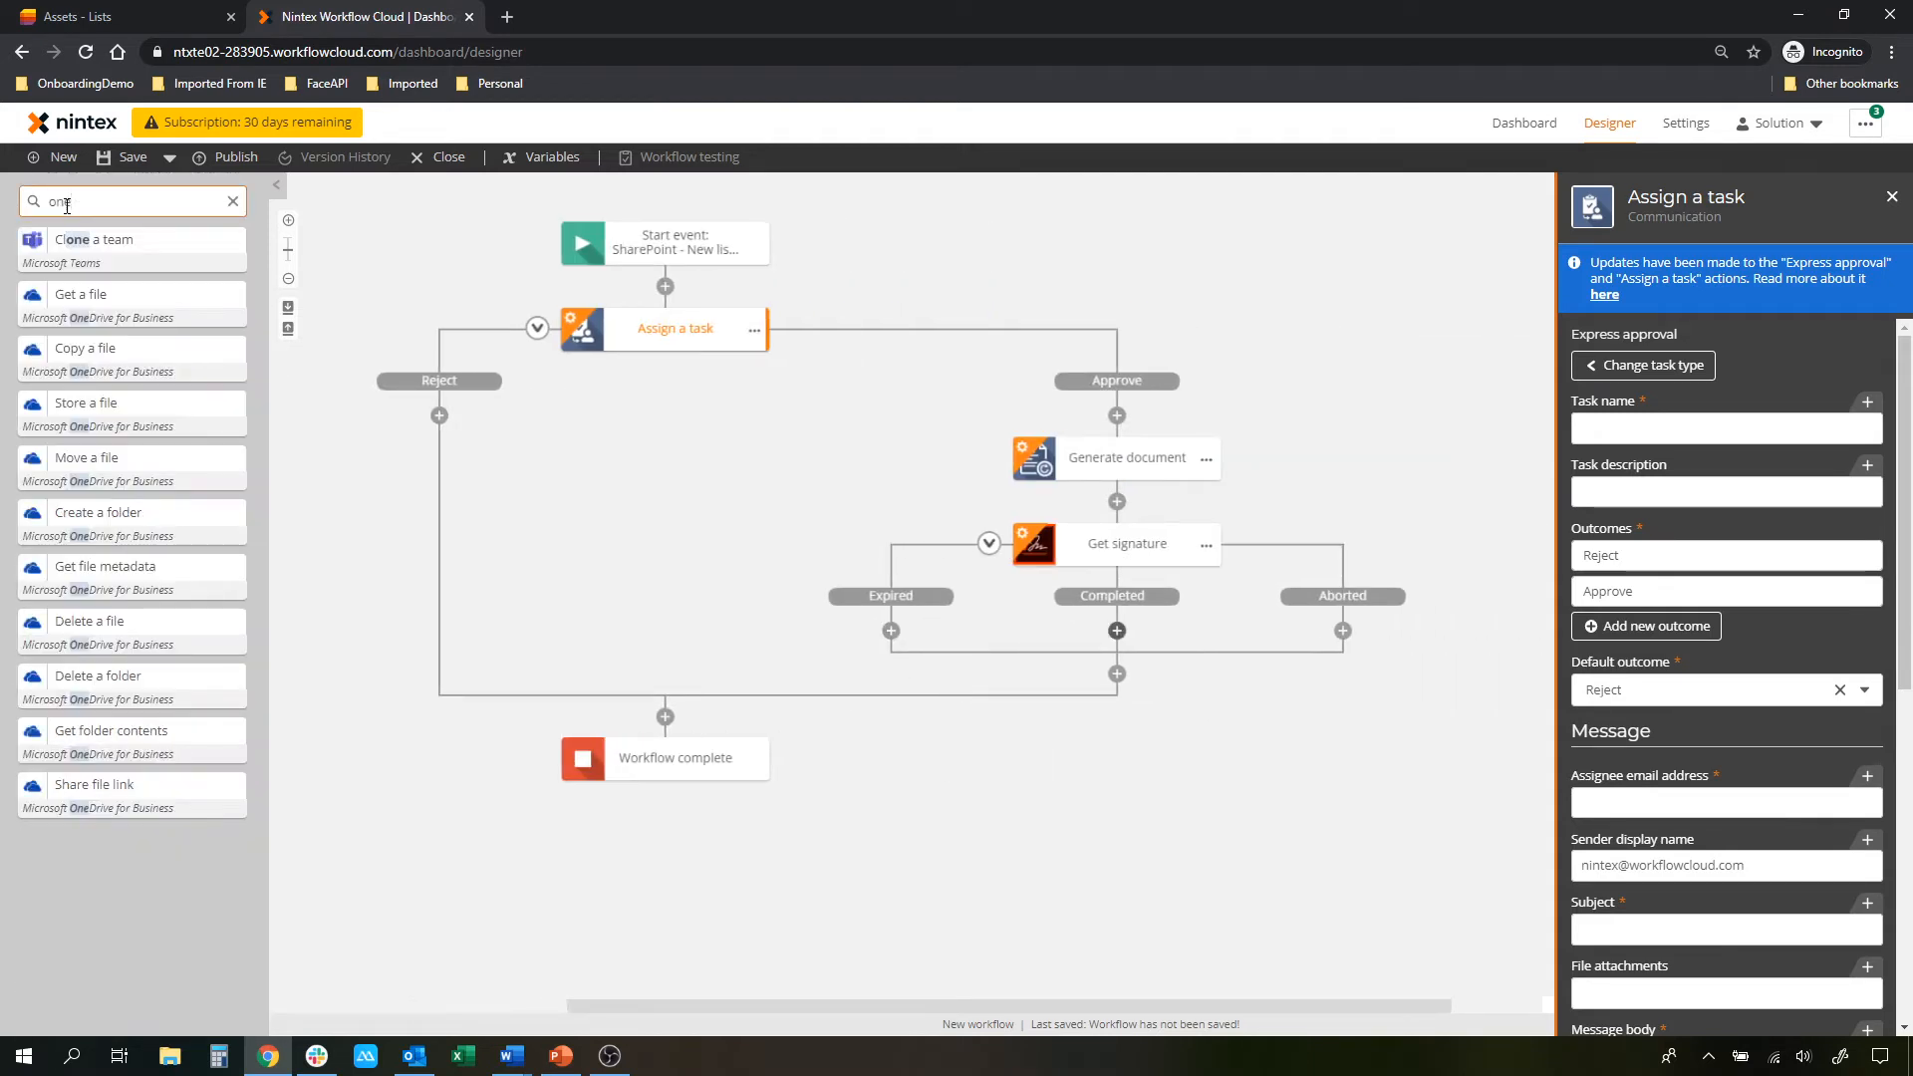
pyautogui.moveTo(98, 408); pyautogui.dragTo(1199, 628)
# Add an Adobe Sign Store signed documents action before Store a file in the Completed branch
pyautogui.moveTo(137, 215); pyautogui.dragTo(12, 204)
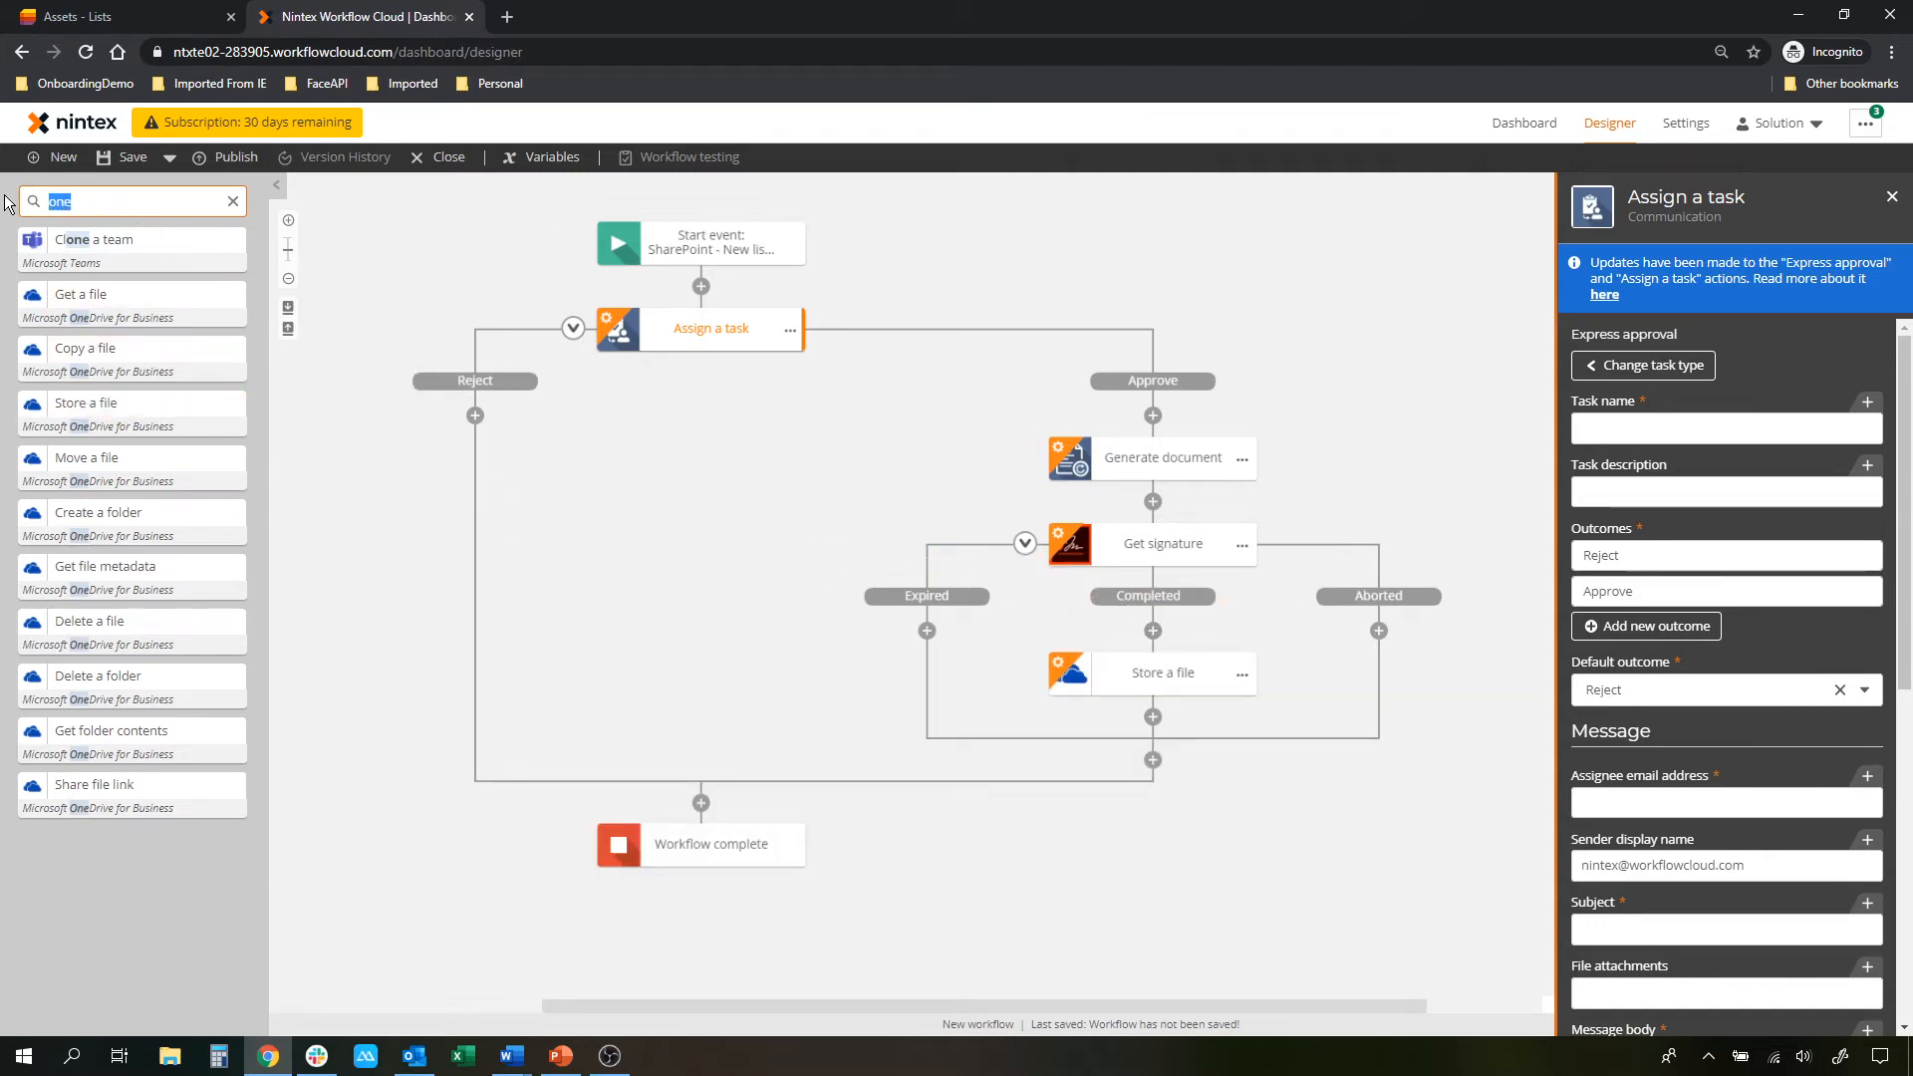
pyautogui.write('adobe')
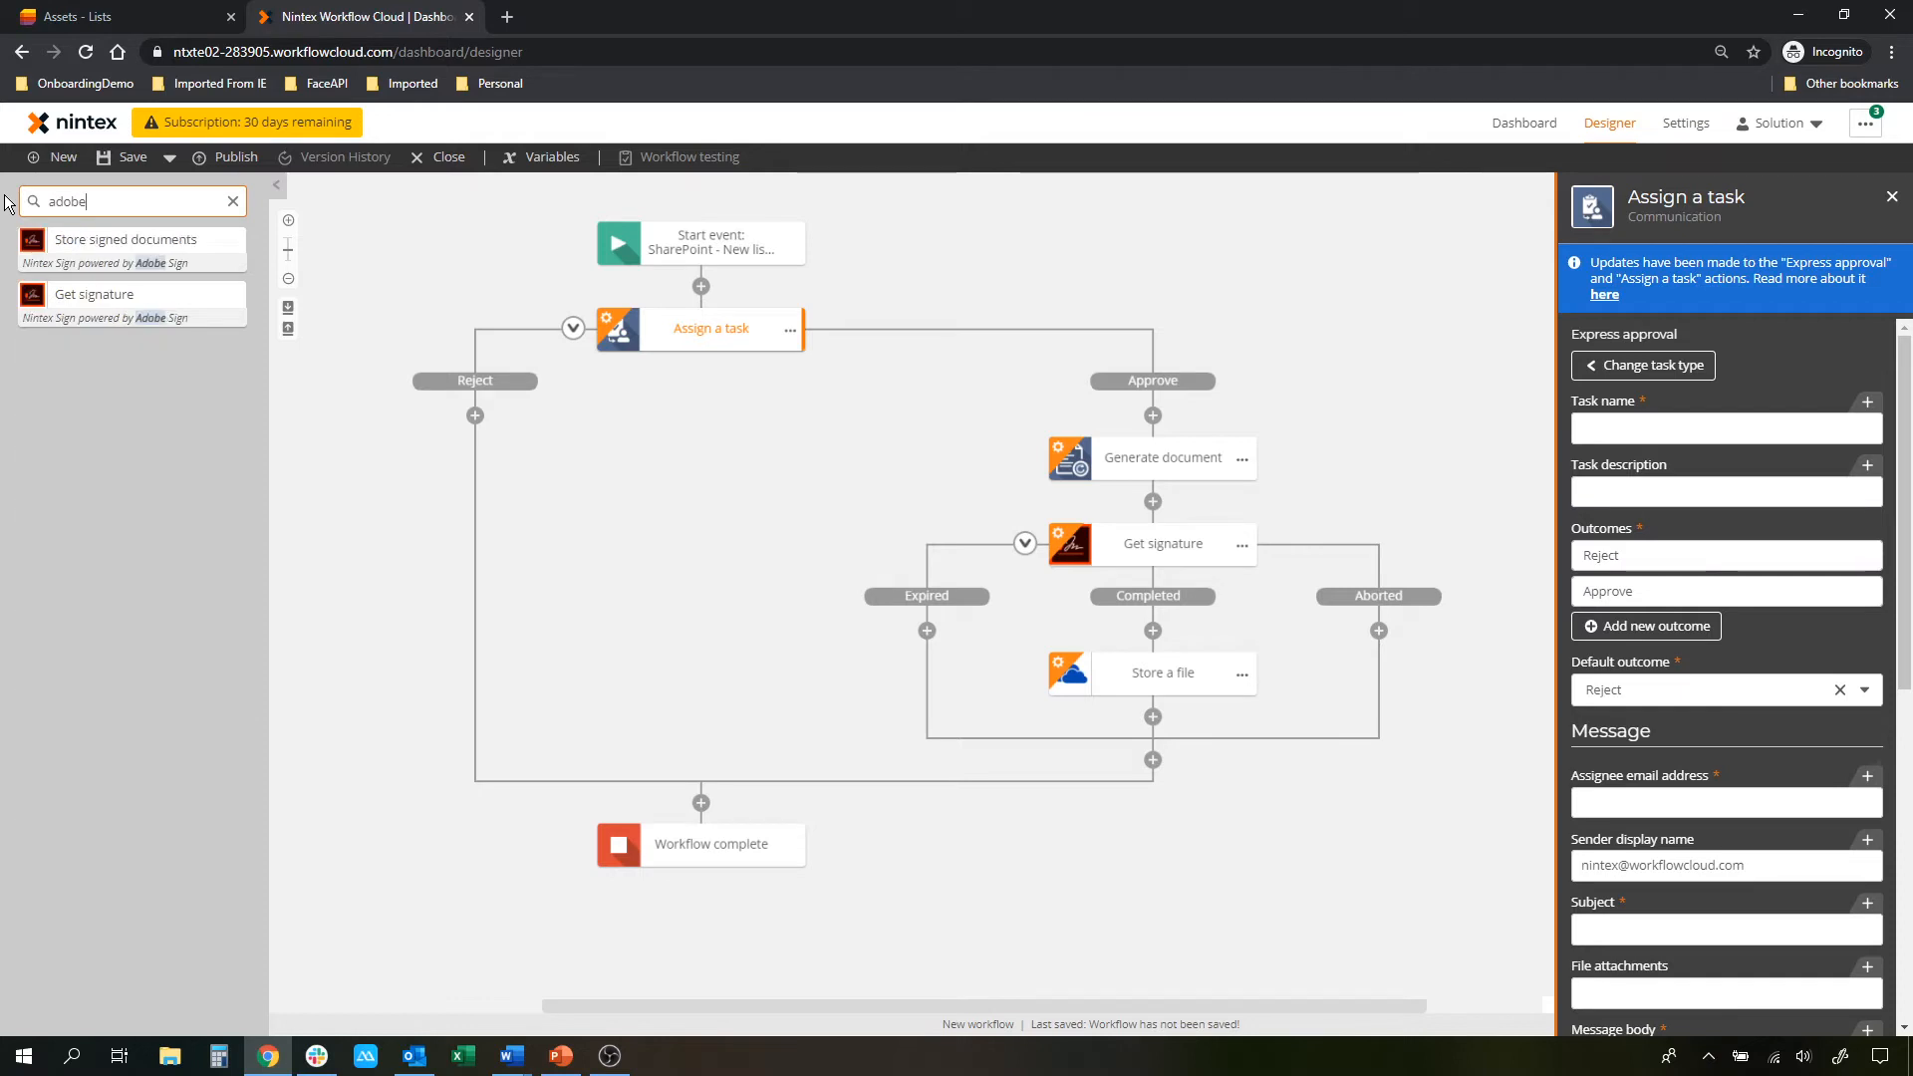
pyautogui.moveTo(96, 245); pyautogui.dragTo(1178, 628)
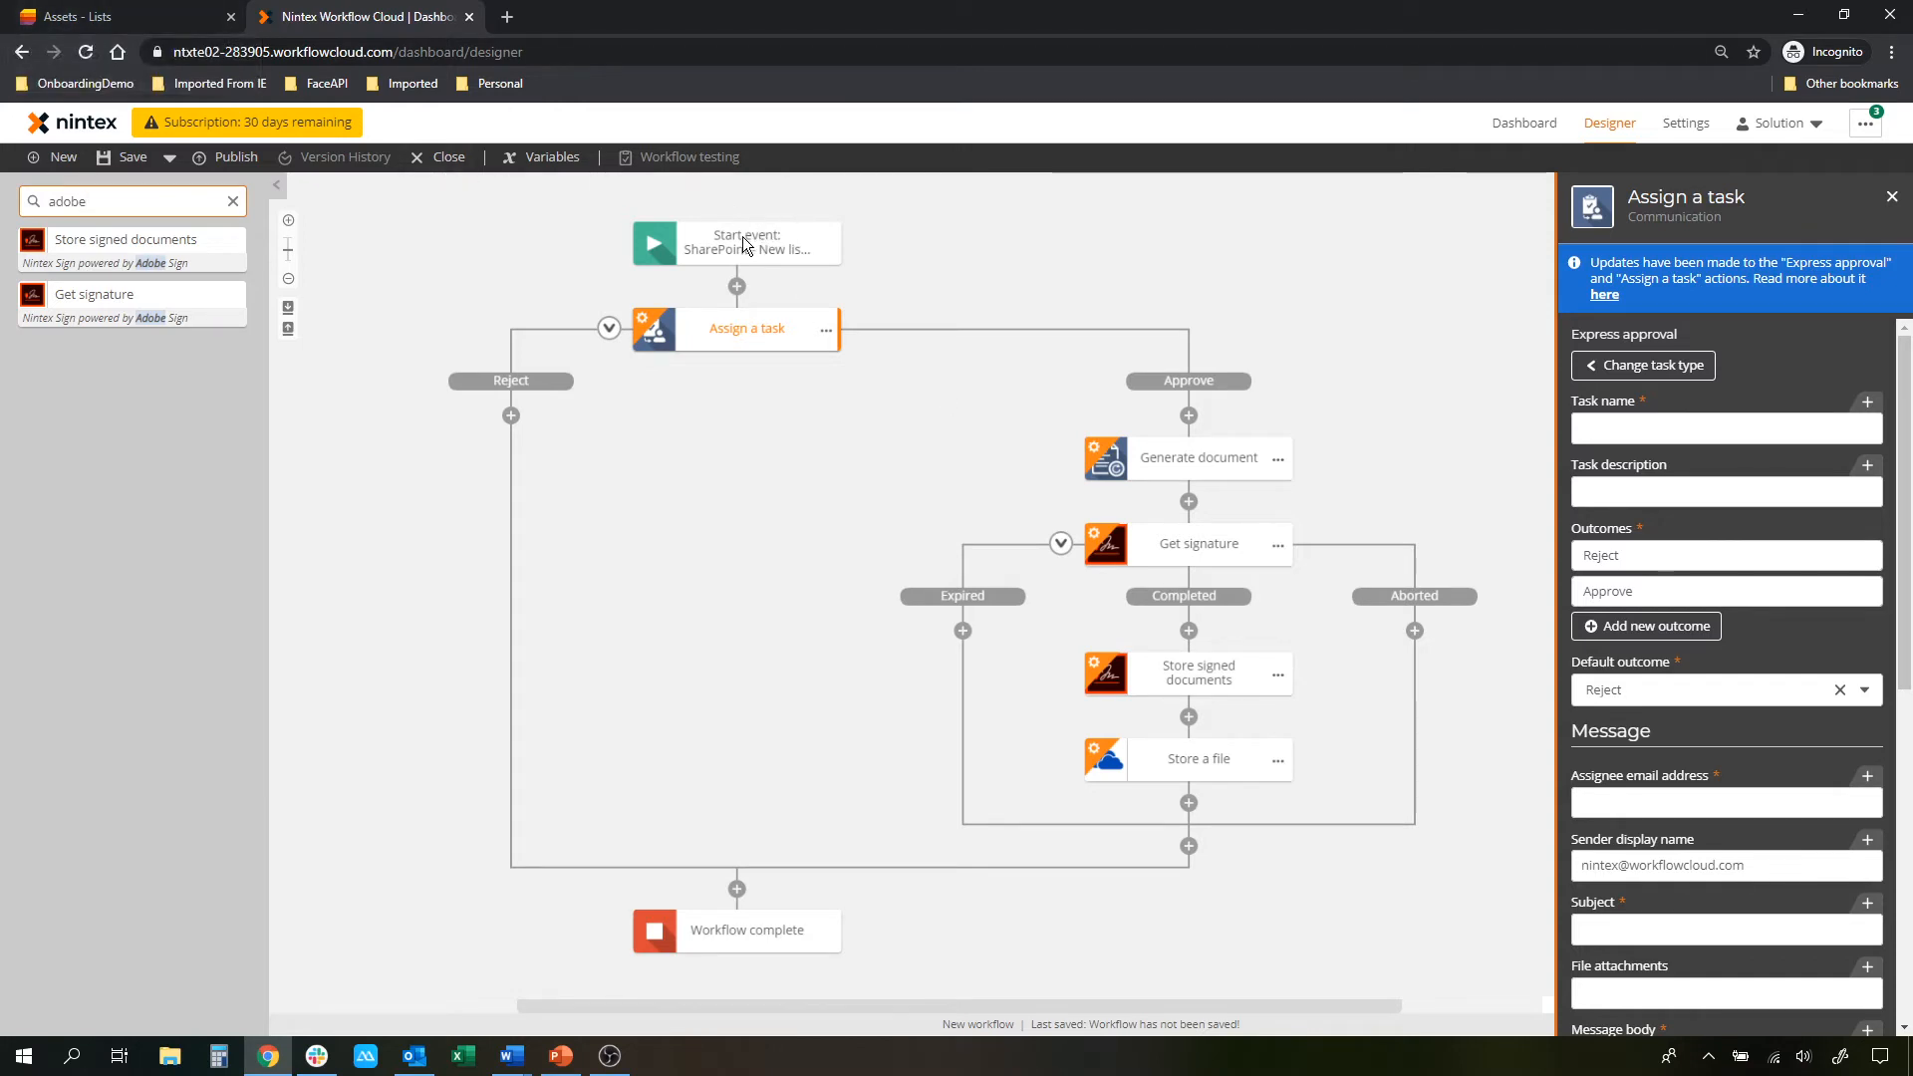
# Delete the Assign a task action together with all actions in its branches
pyautogui.click(828, 330)
pyautogui.click(912, 452)
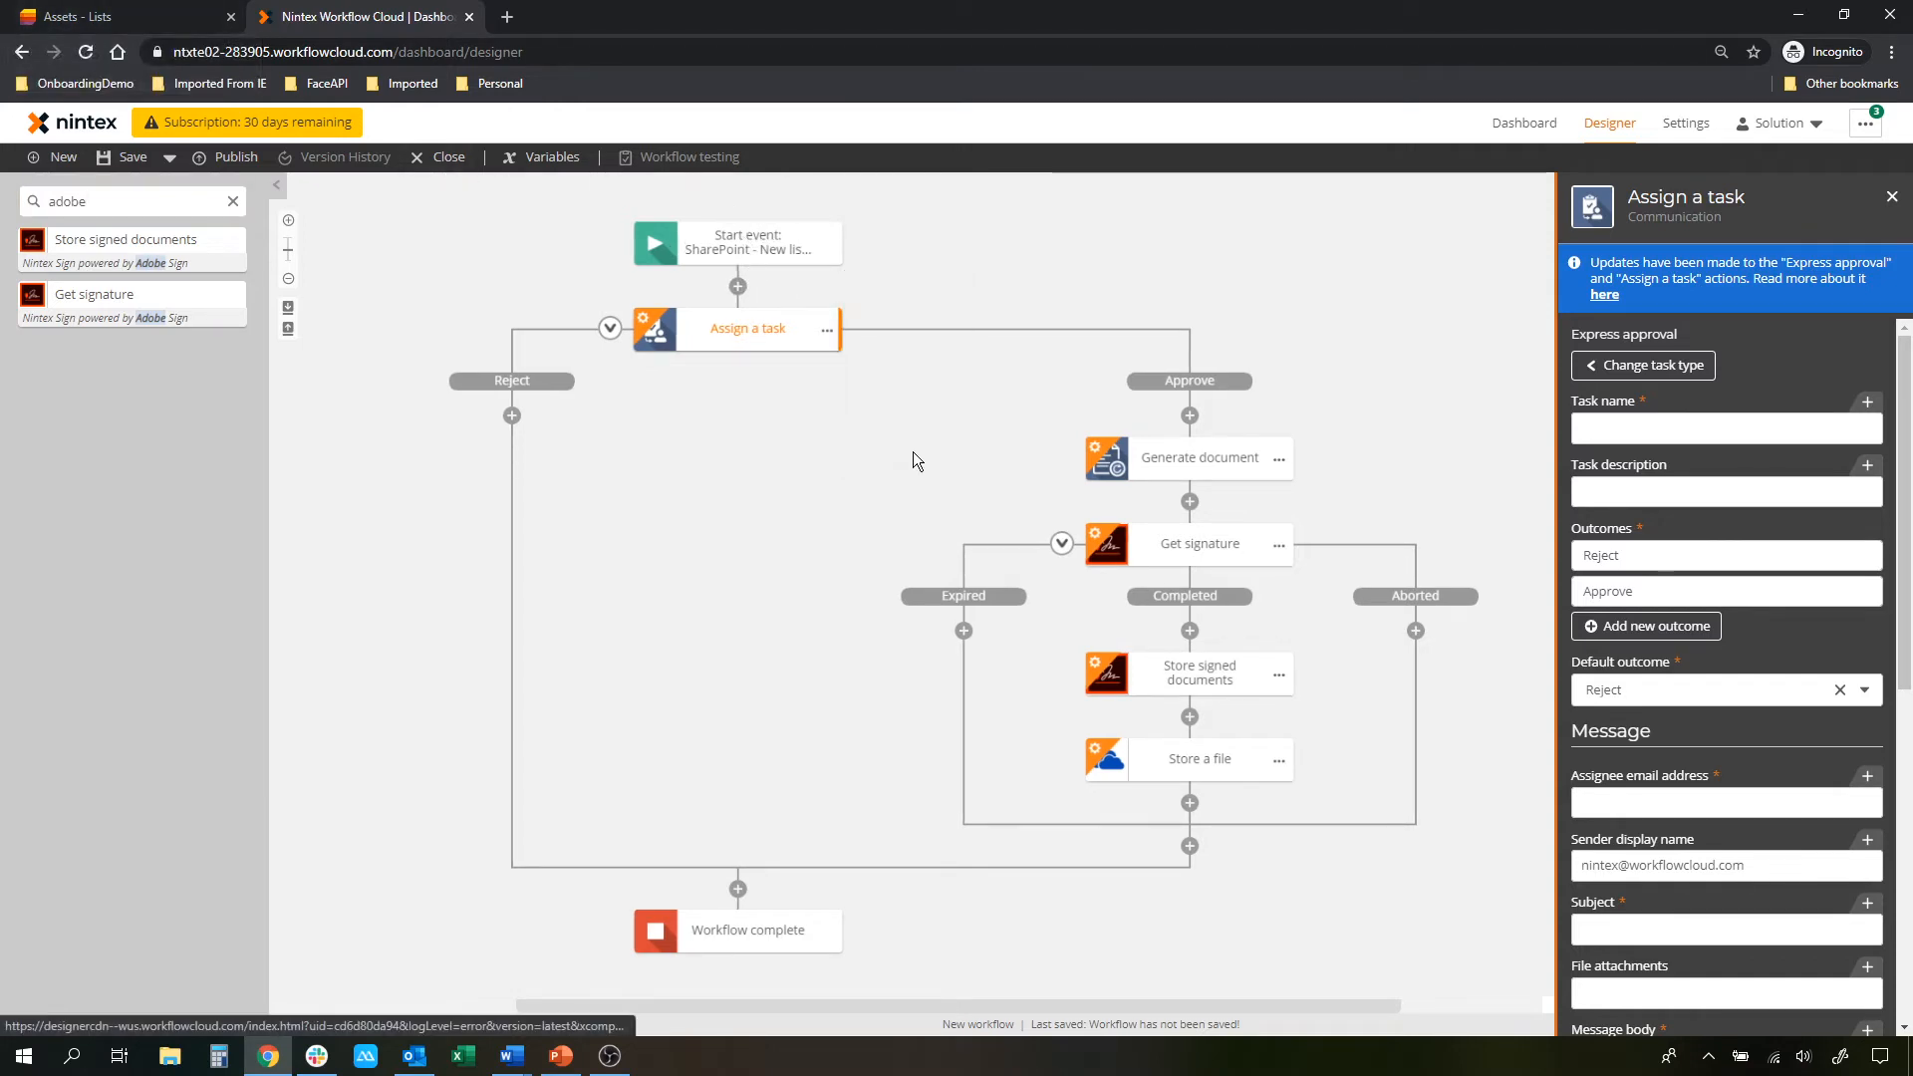
pyautogui.click(1133, 670)
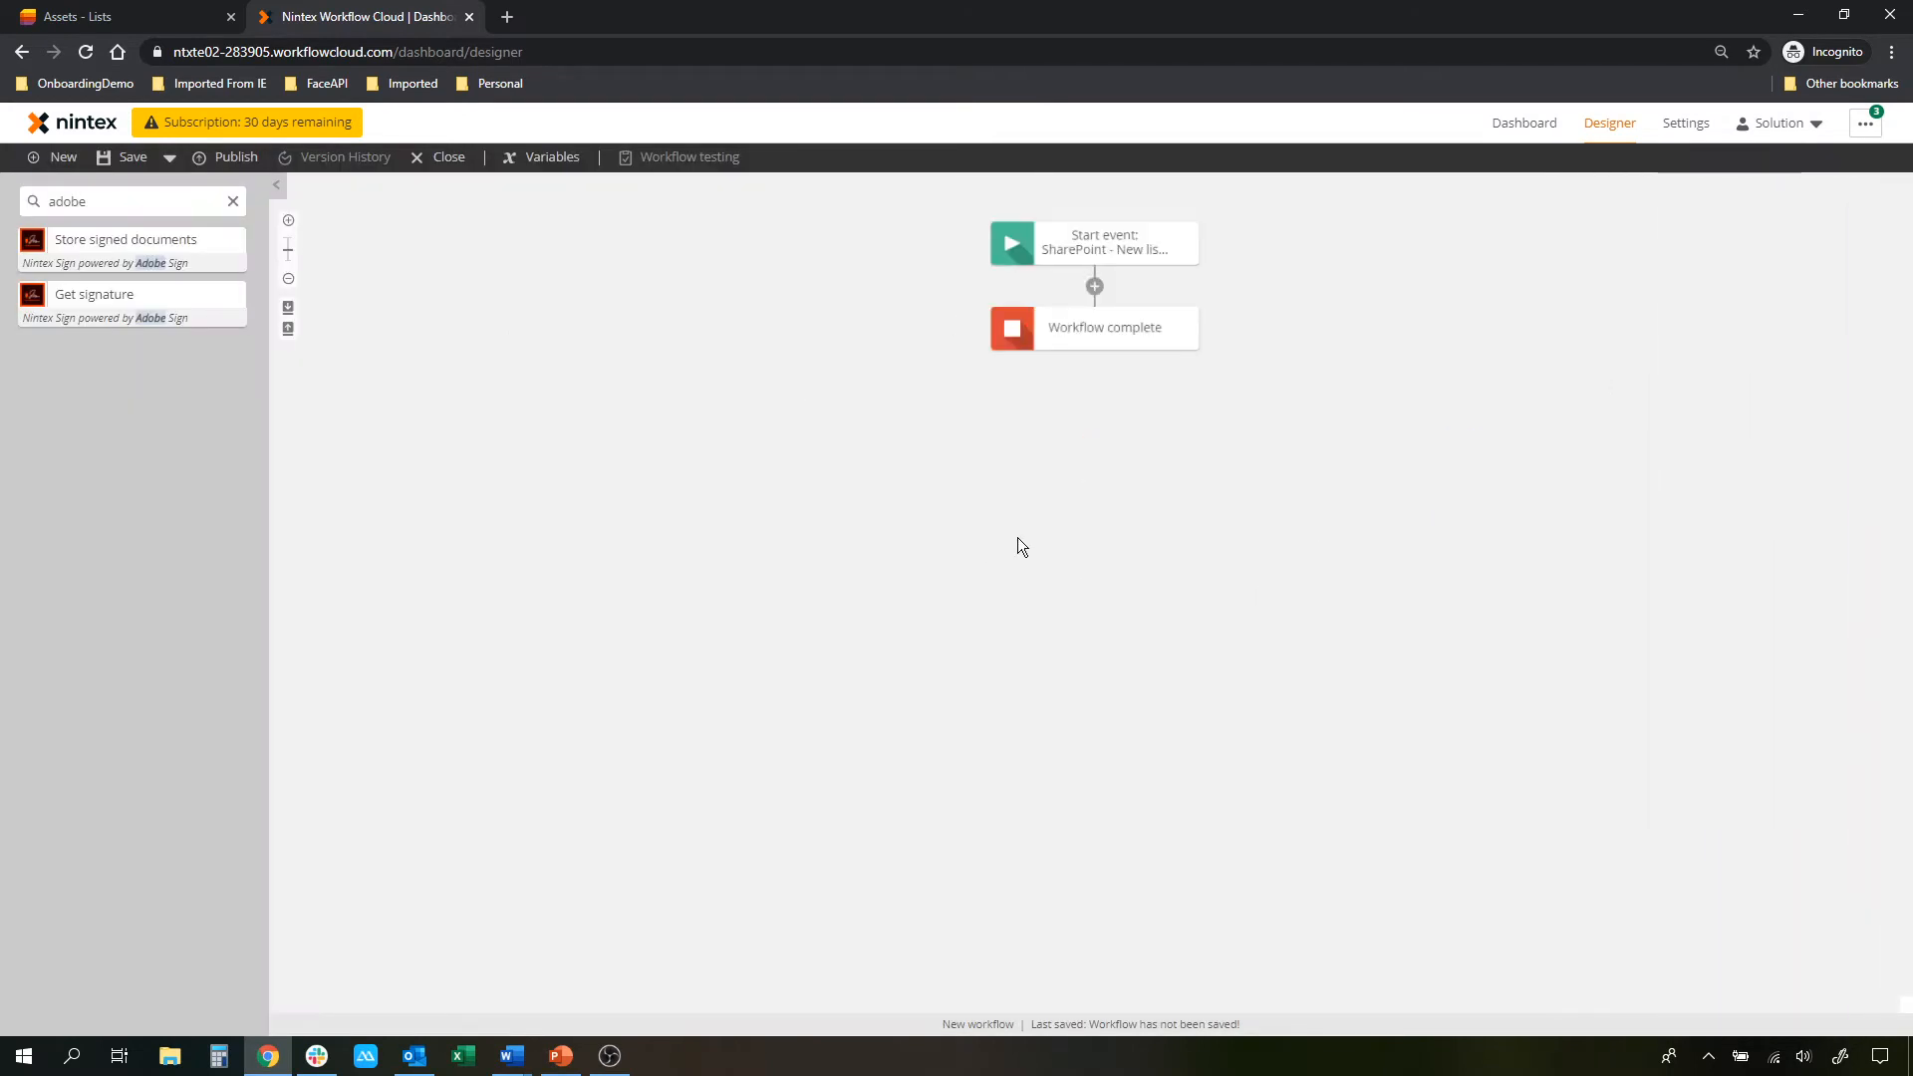
# Set the workflow to start from a Nintex Form with access for authenticated users in this tenancy
pyautogui.click(285, 195)
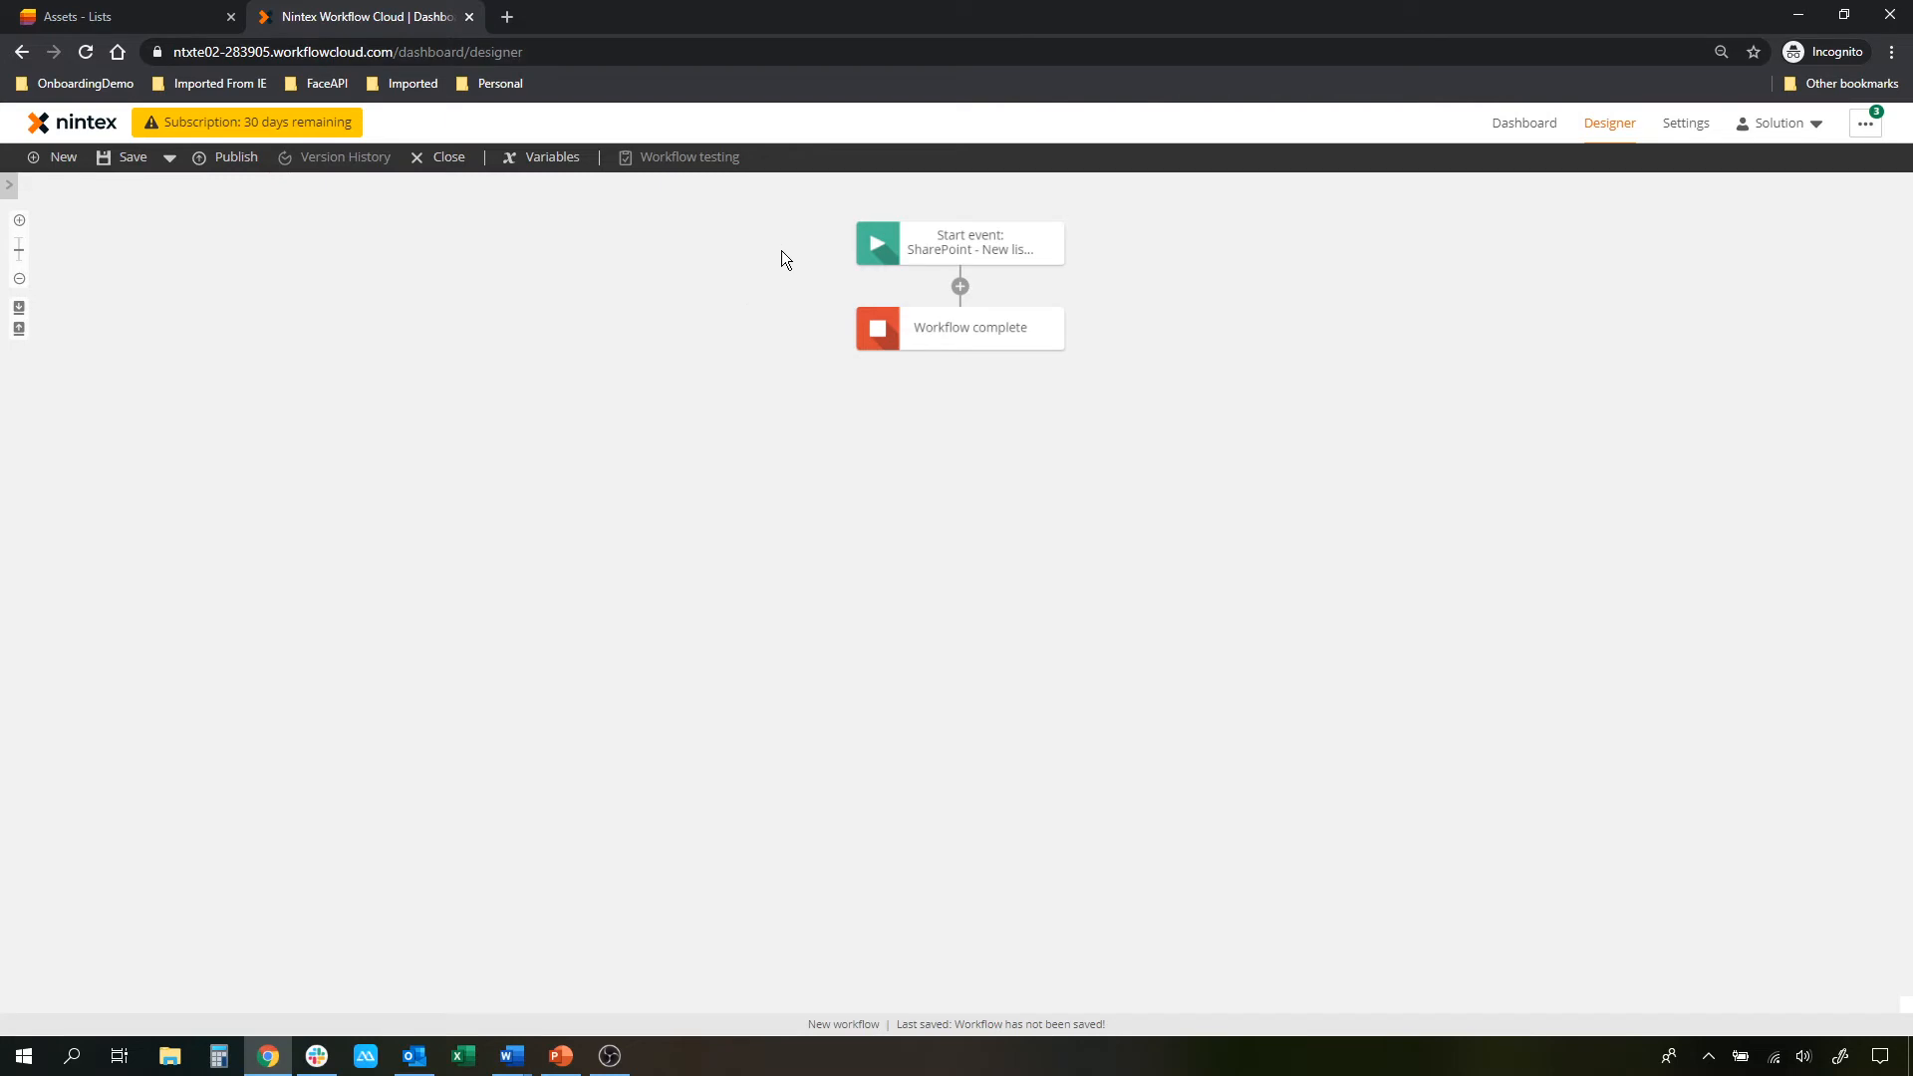
pyautogui.click(976, 248)
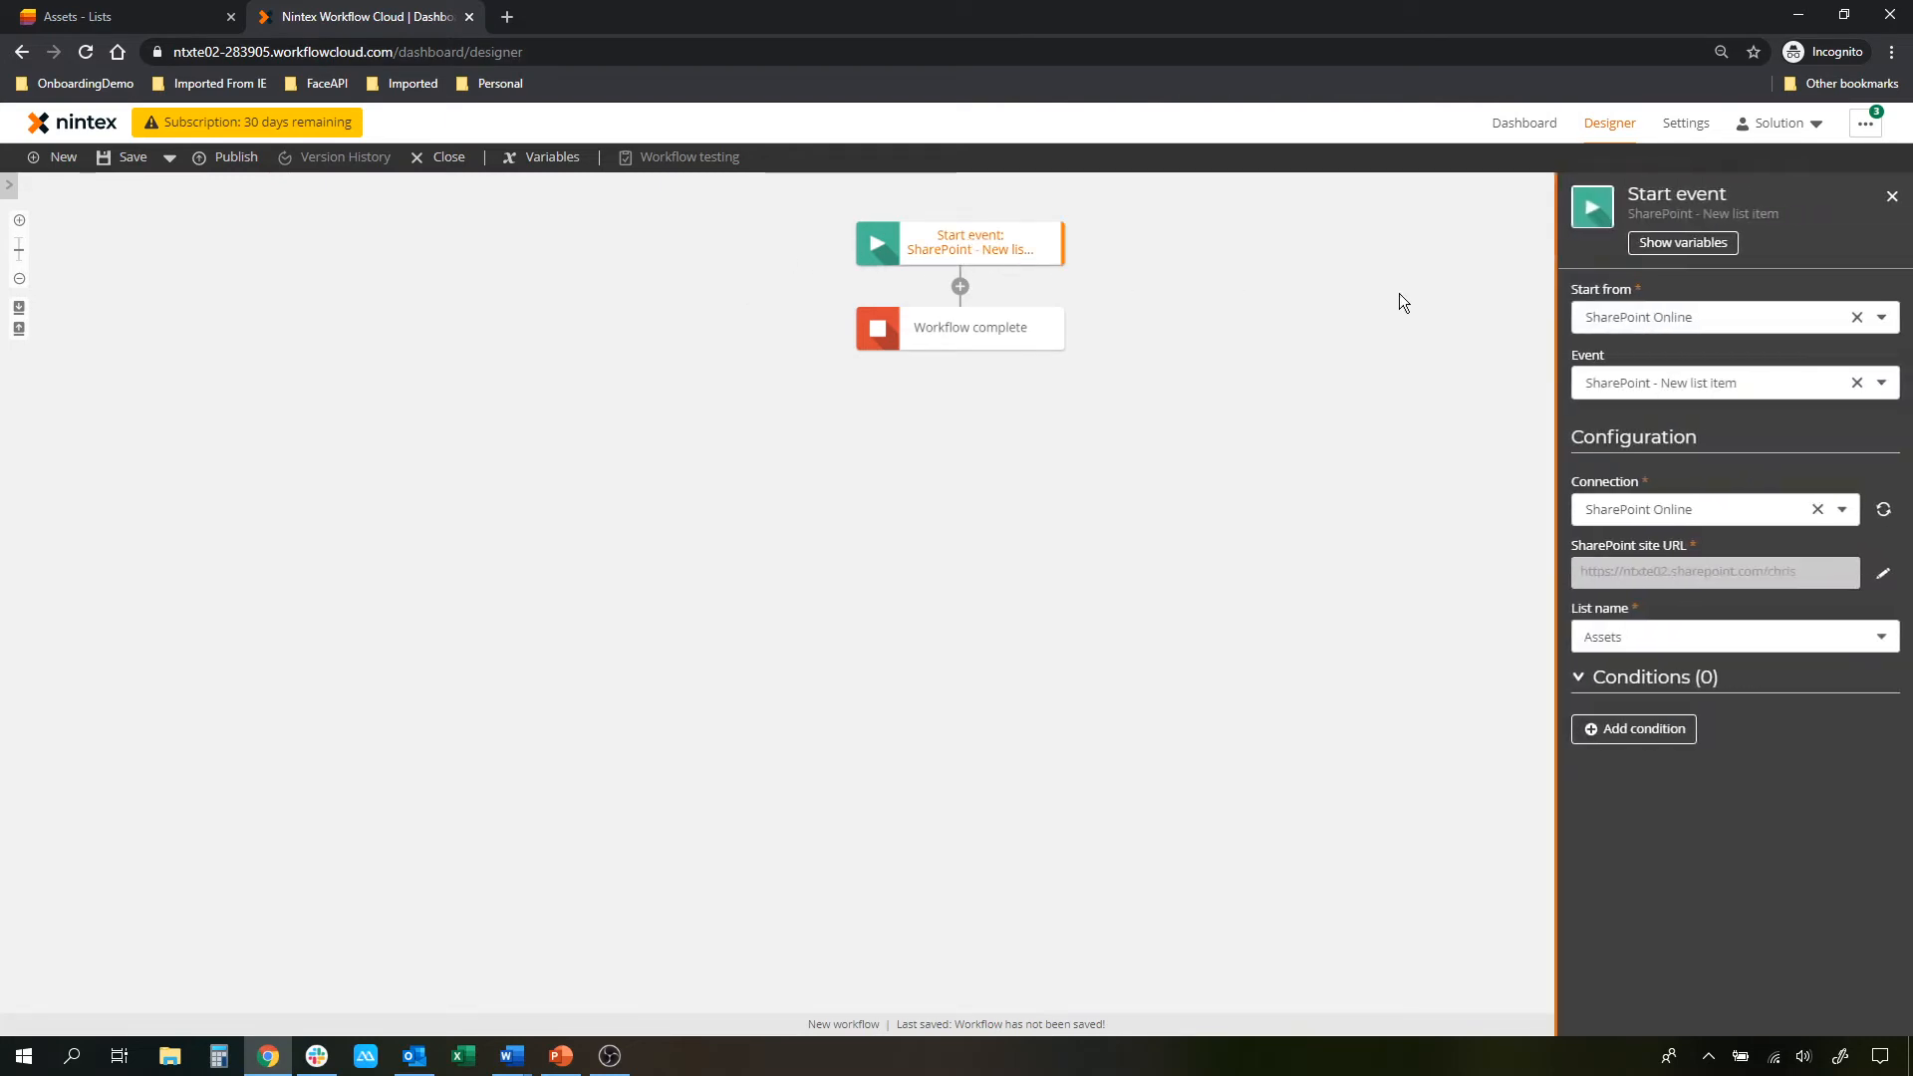
pyautogui.click(1705, 306)
pyautogui.click(1645, 426)
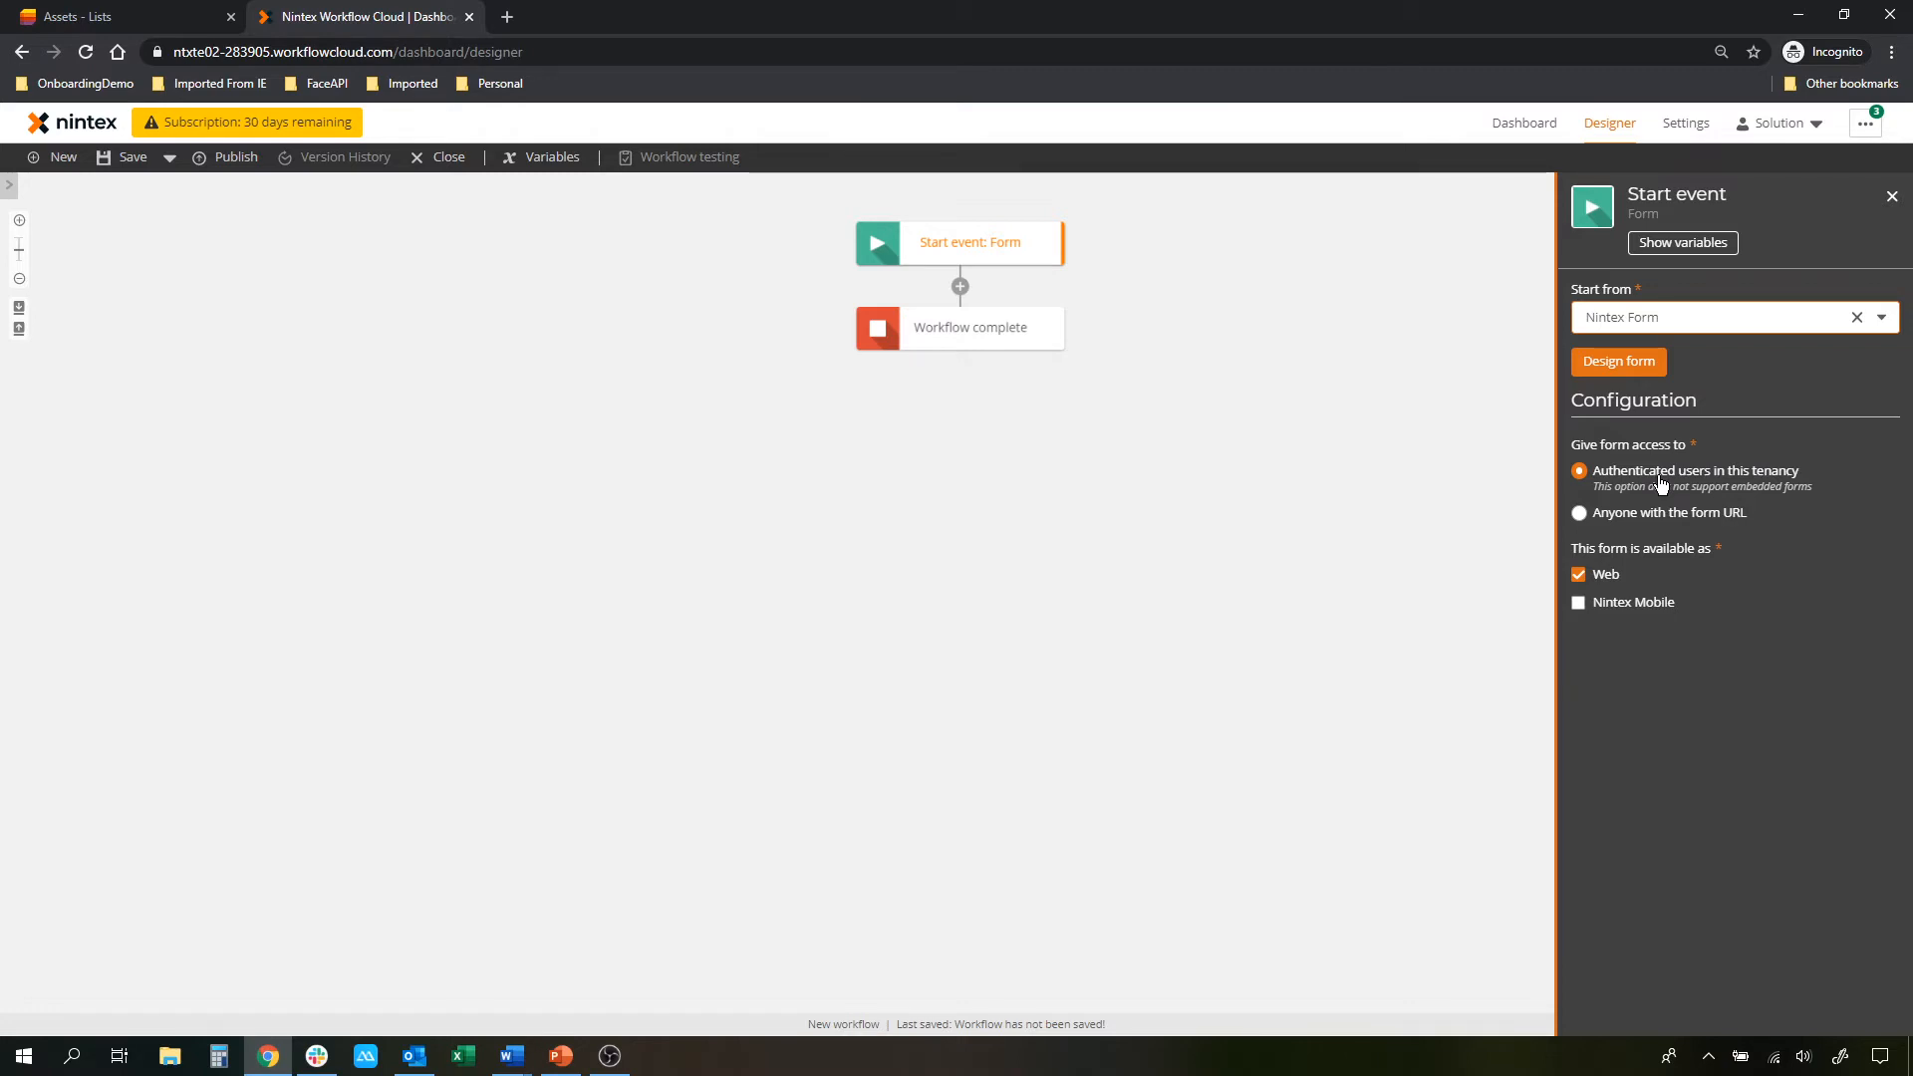
pyautogui.click(1640, 512)
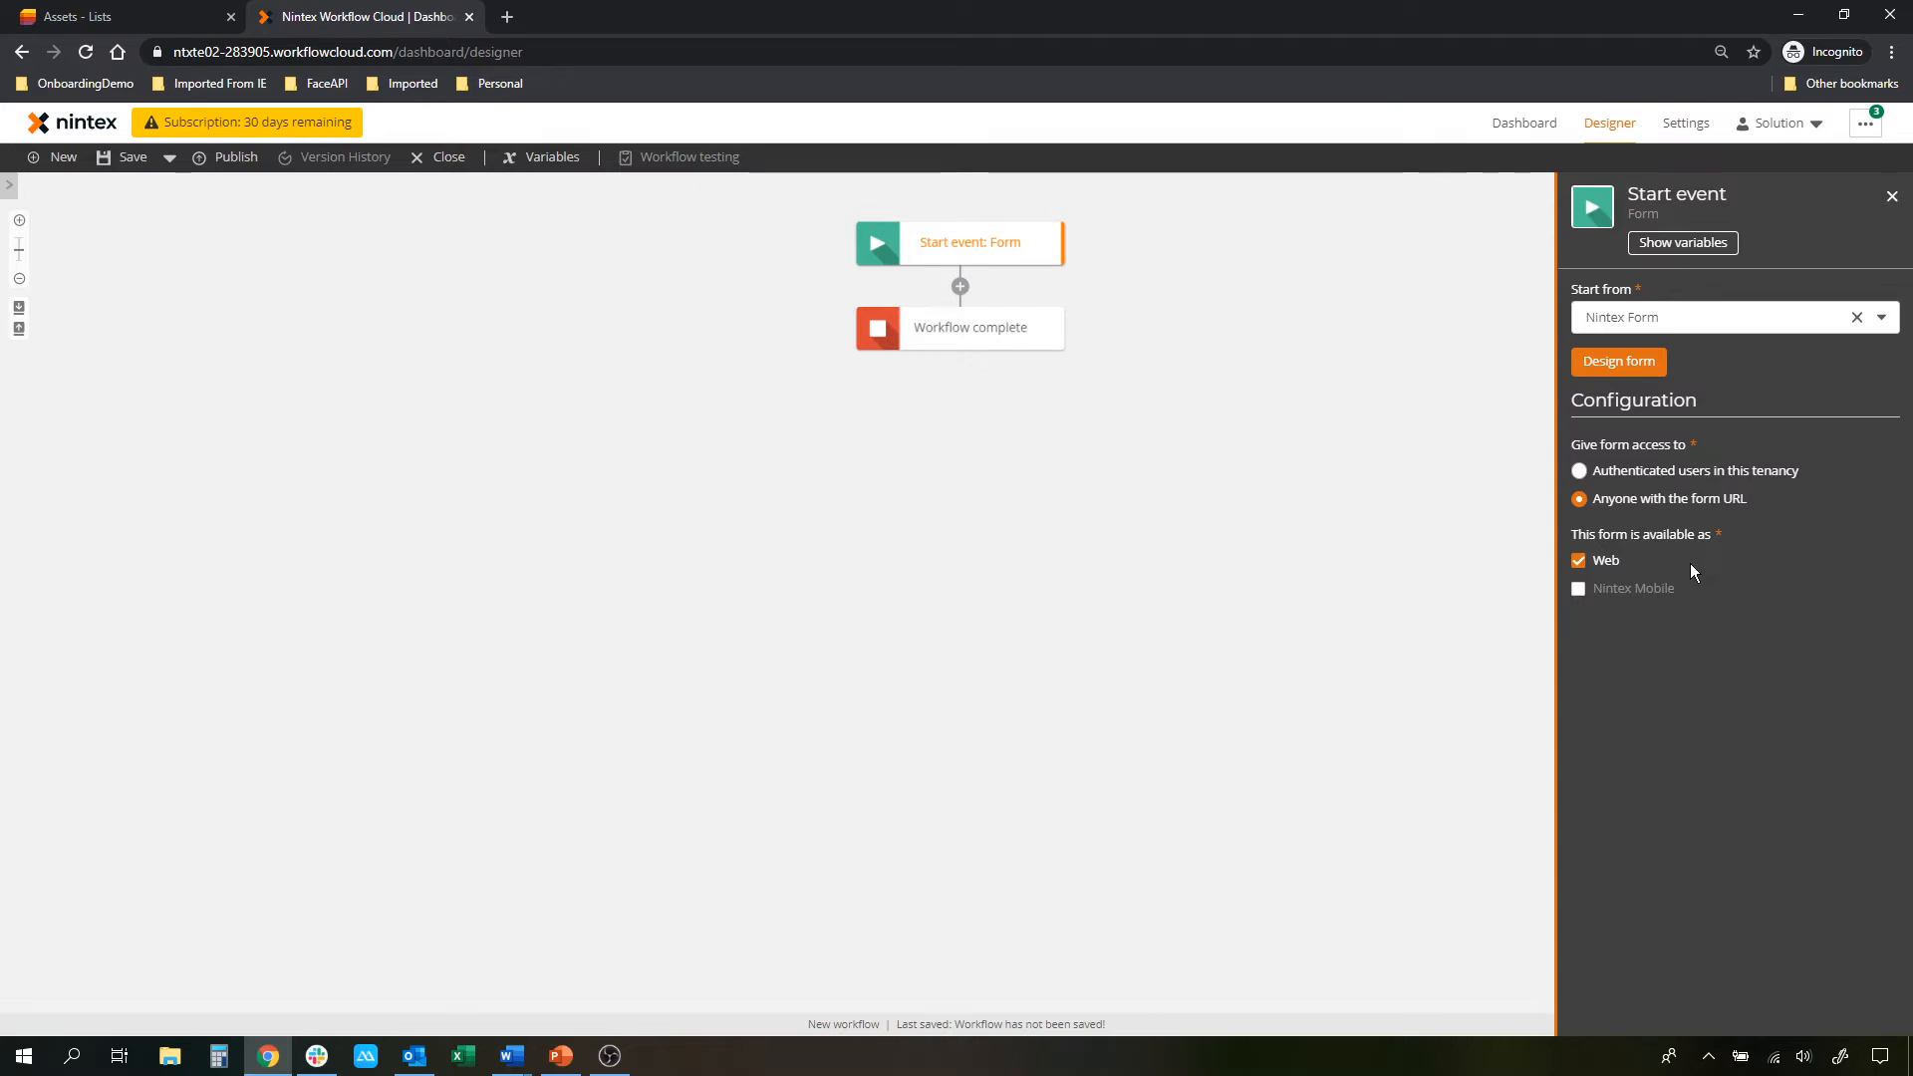
pyautogui.click(1626, 474)
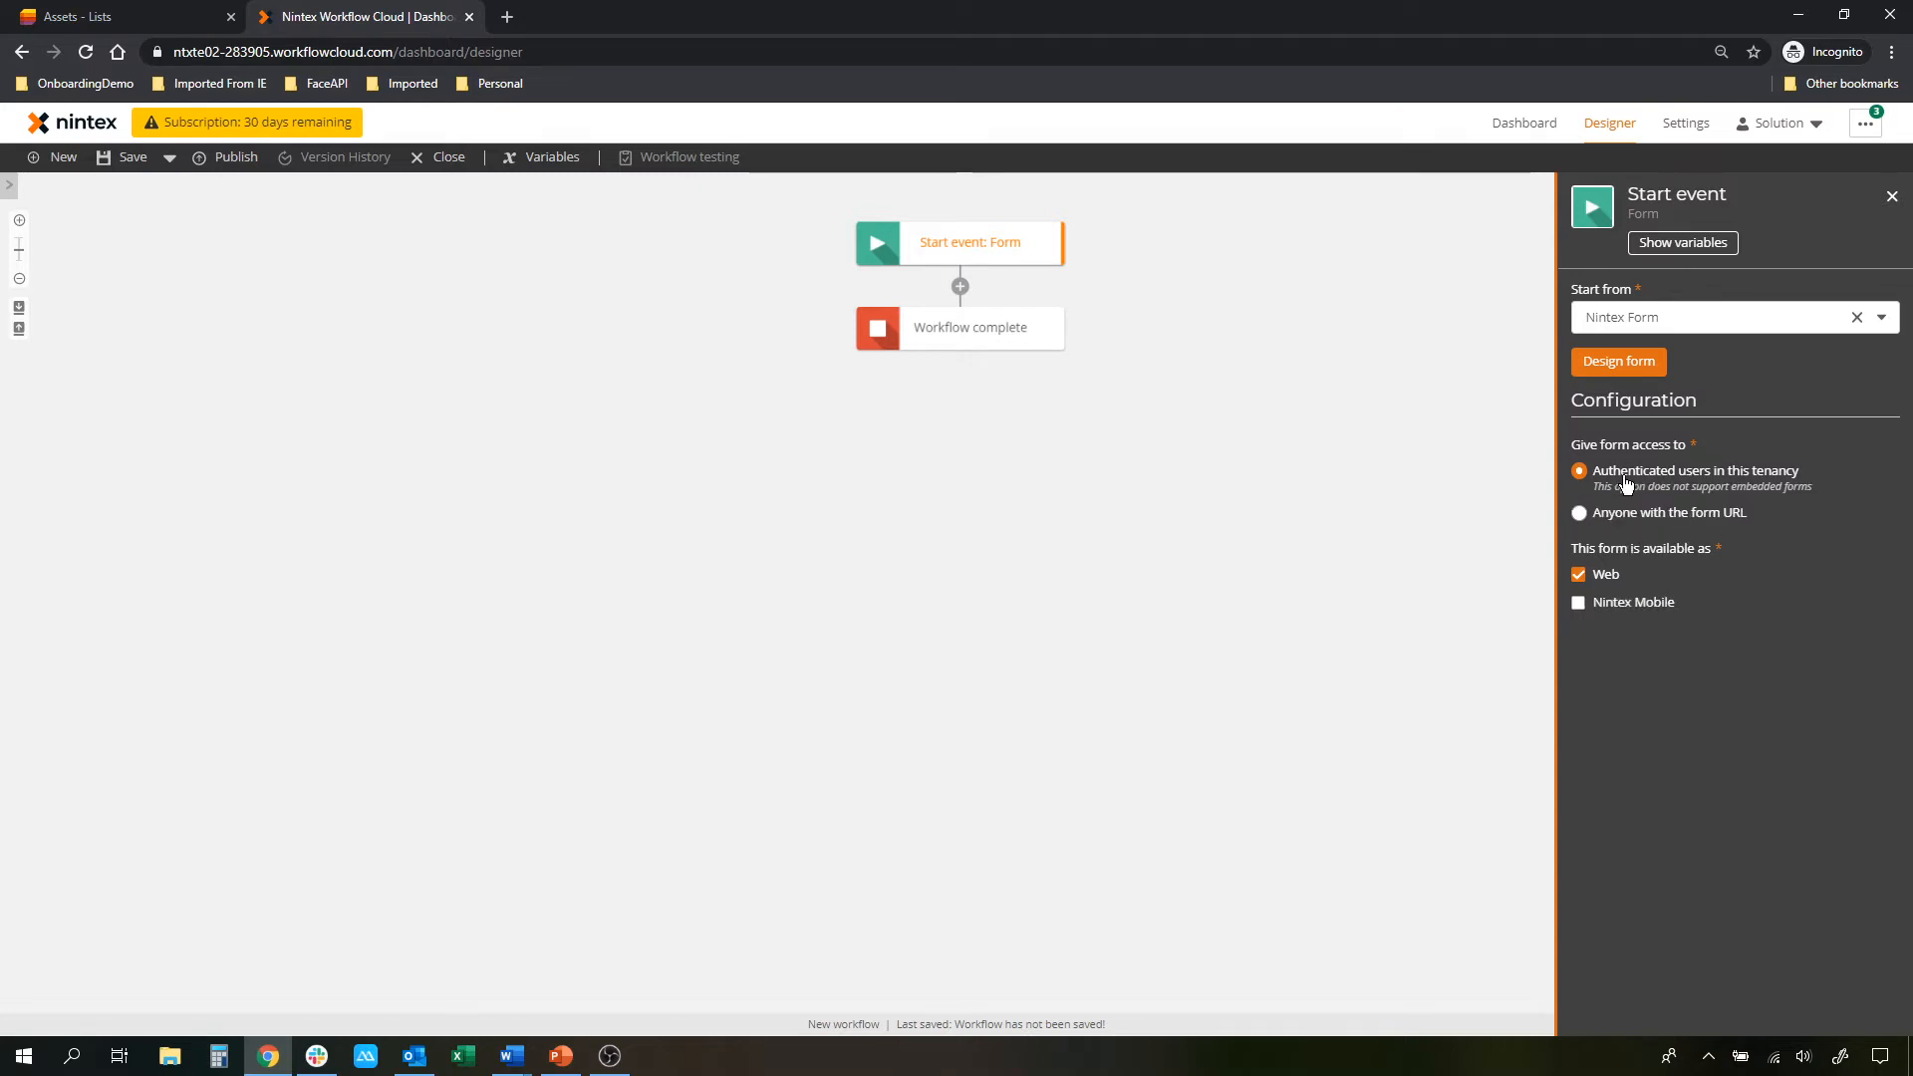
# Design the start form and add a Barcode control titled Asset ID
pyautogui.click(1622, 365)
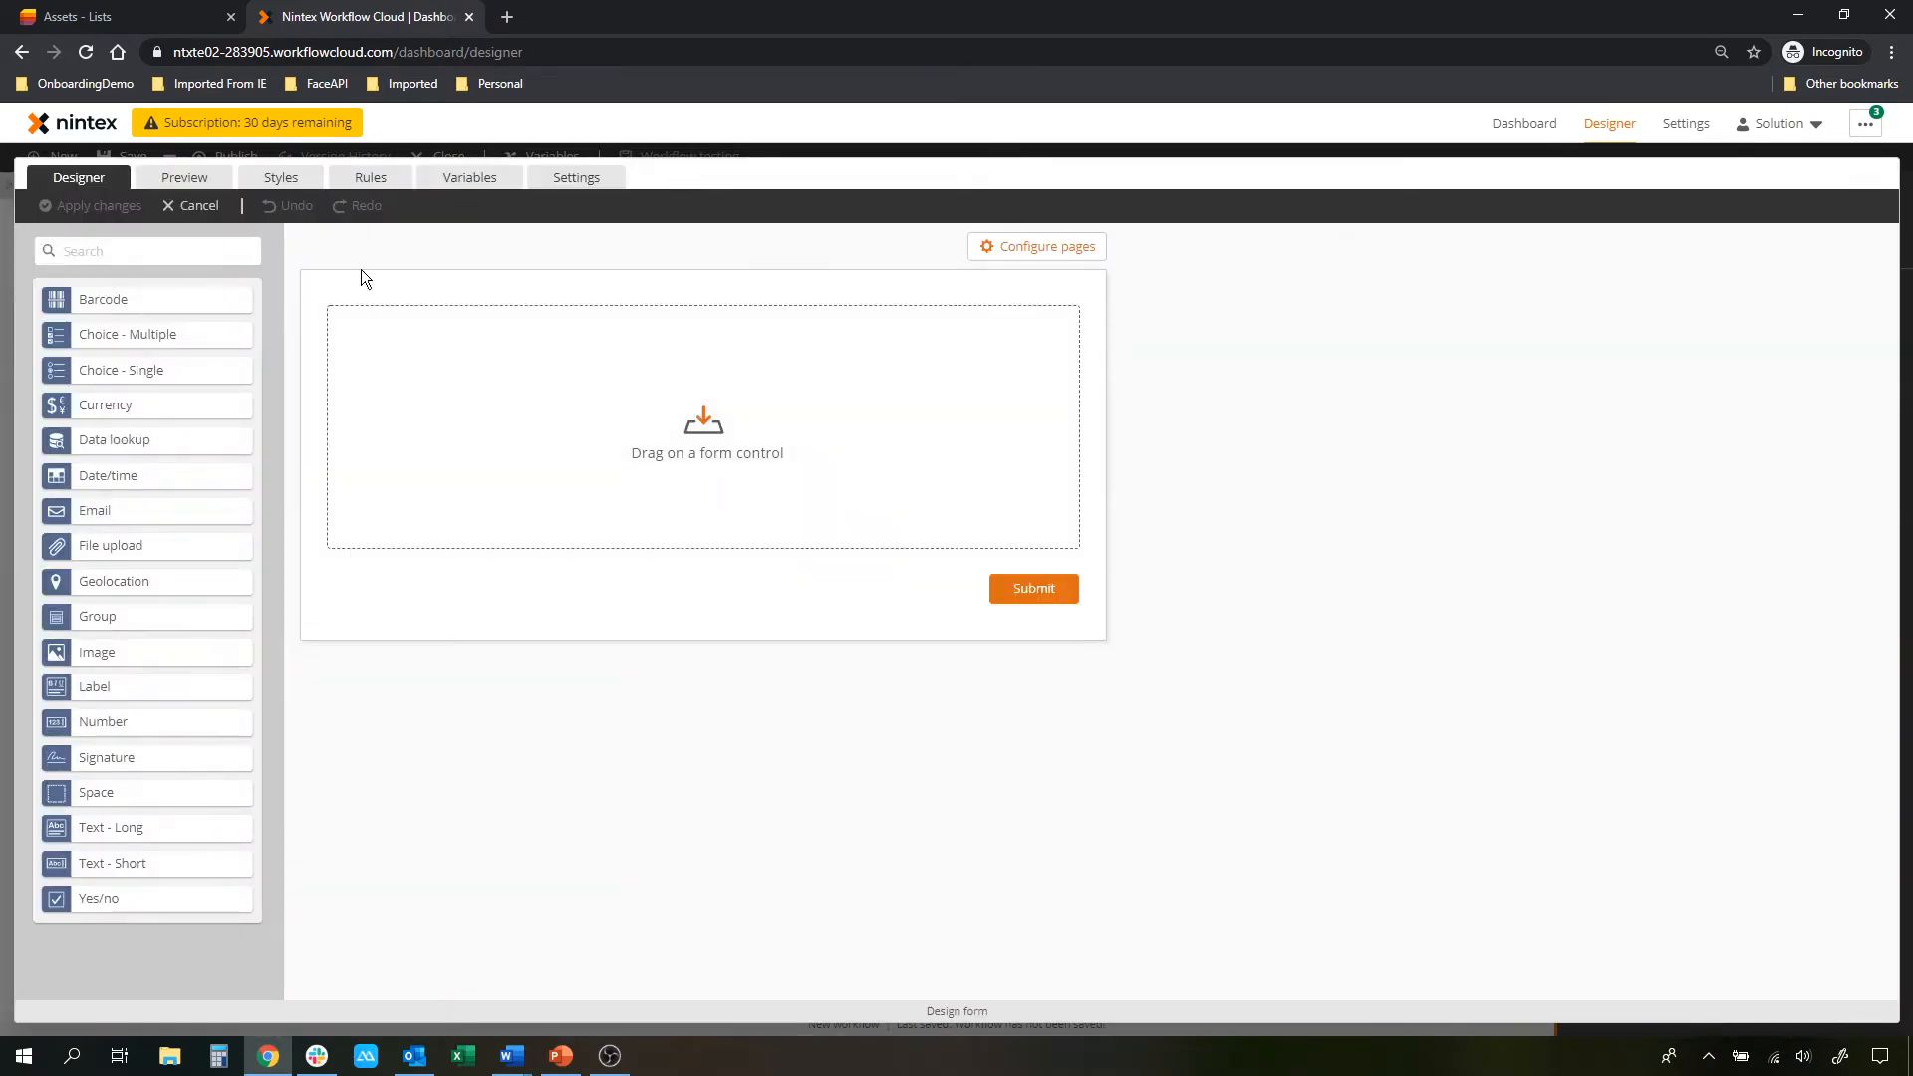
pyautogui.click(147, 12)
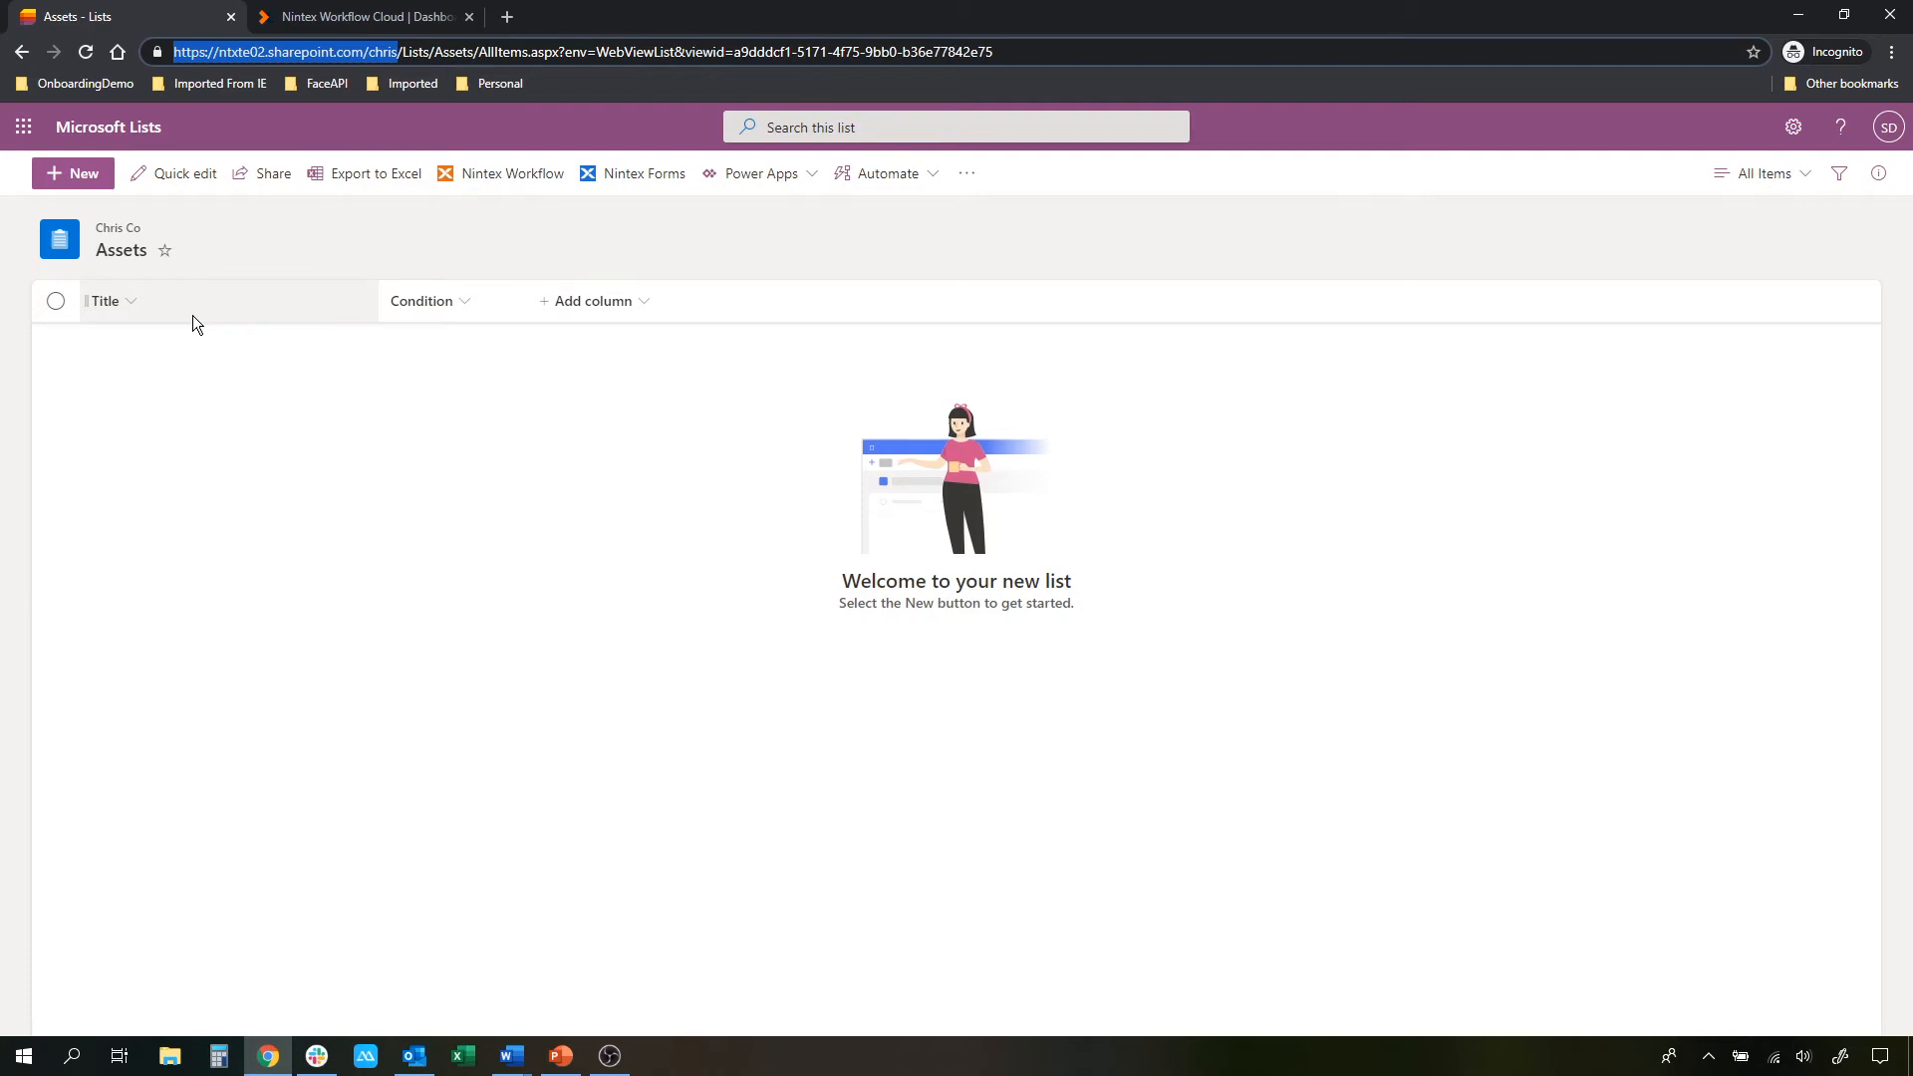
pyautogui.click(308, 12)
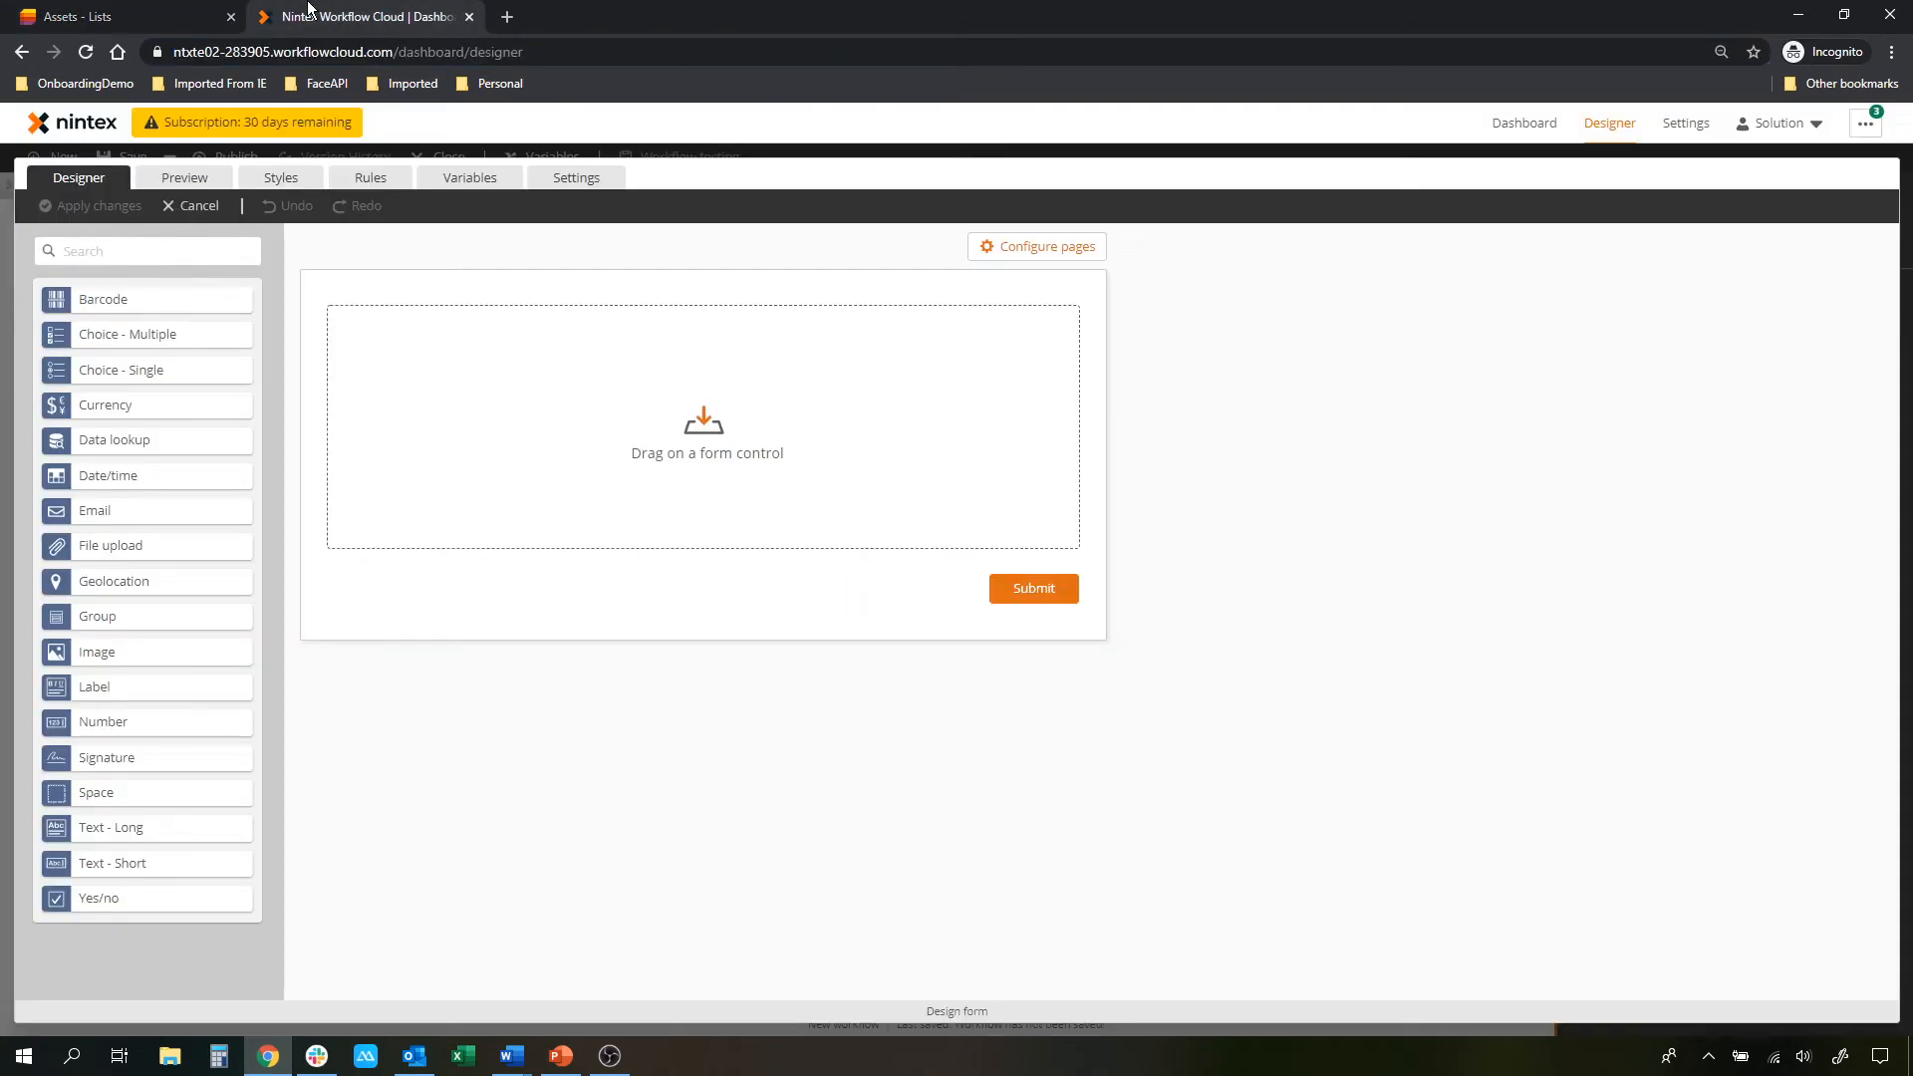
pyautogui.moveTo(133, 303); pyautogui.dragTo(478, 321)
pyautogui.click(440, 343)
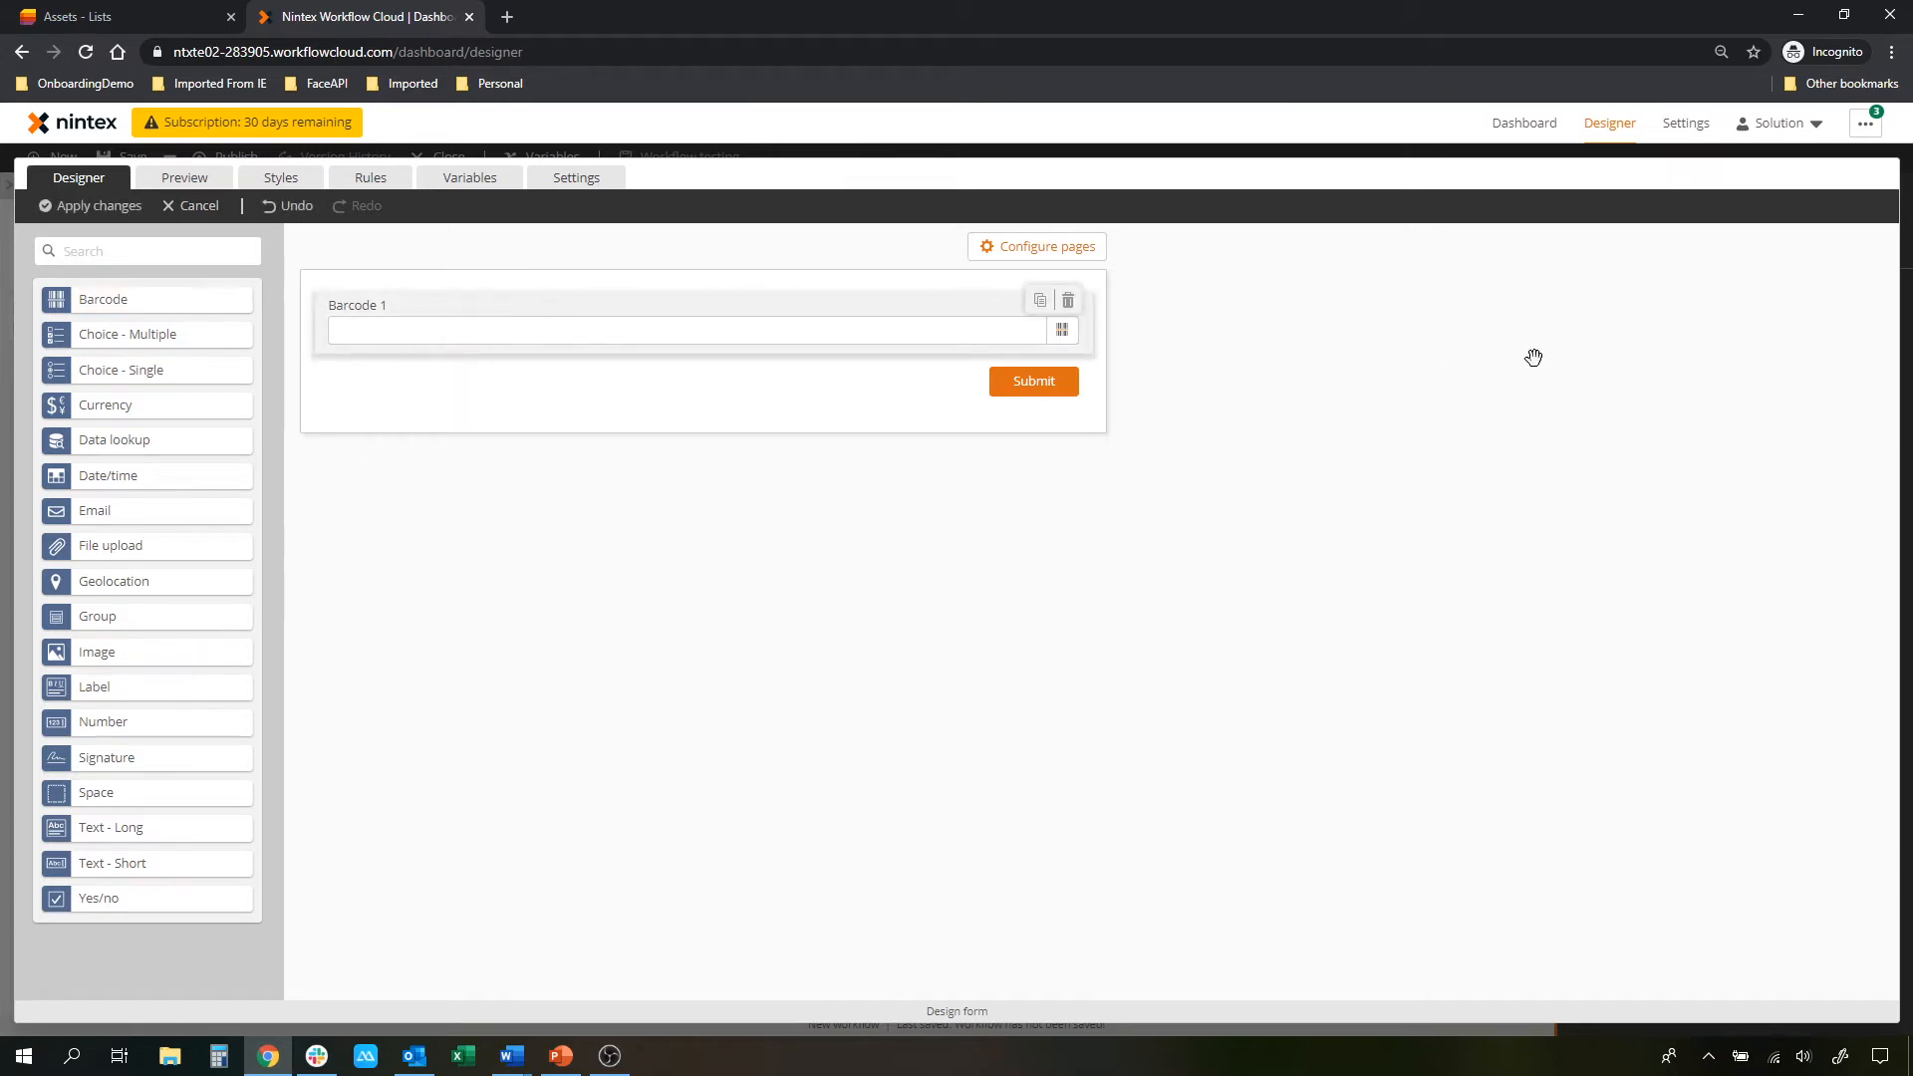
pyautogui.moveTo(1666, 363); pyautogui.dragTo(1437, 383)
pyautogui.write('Asset ID')
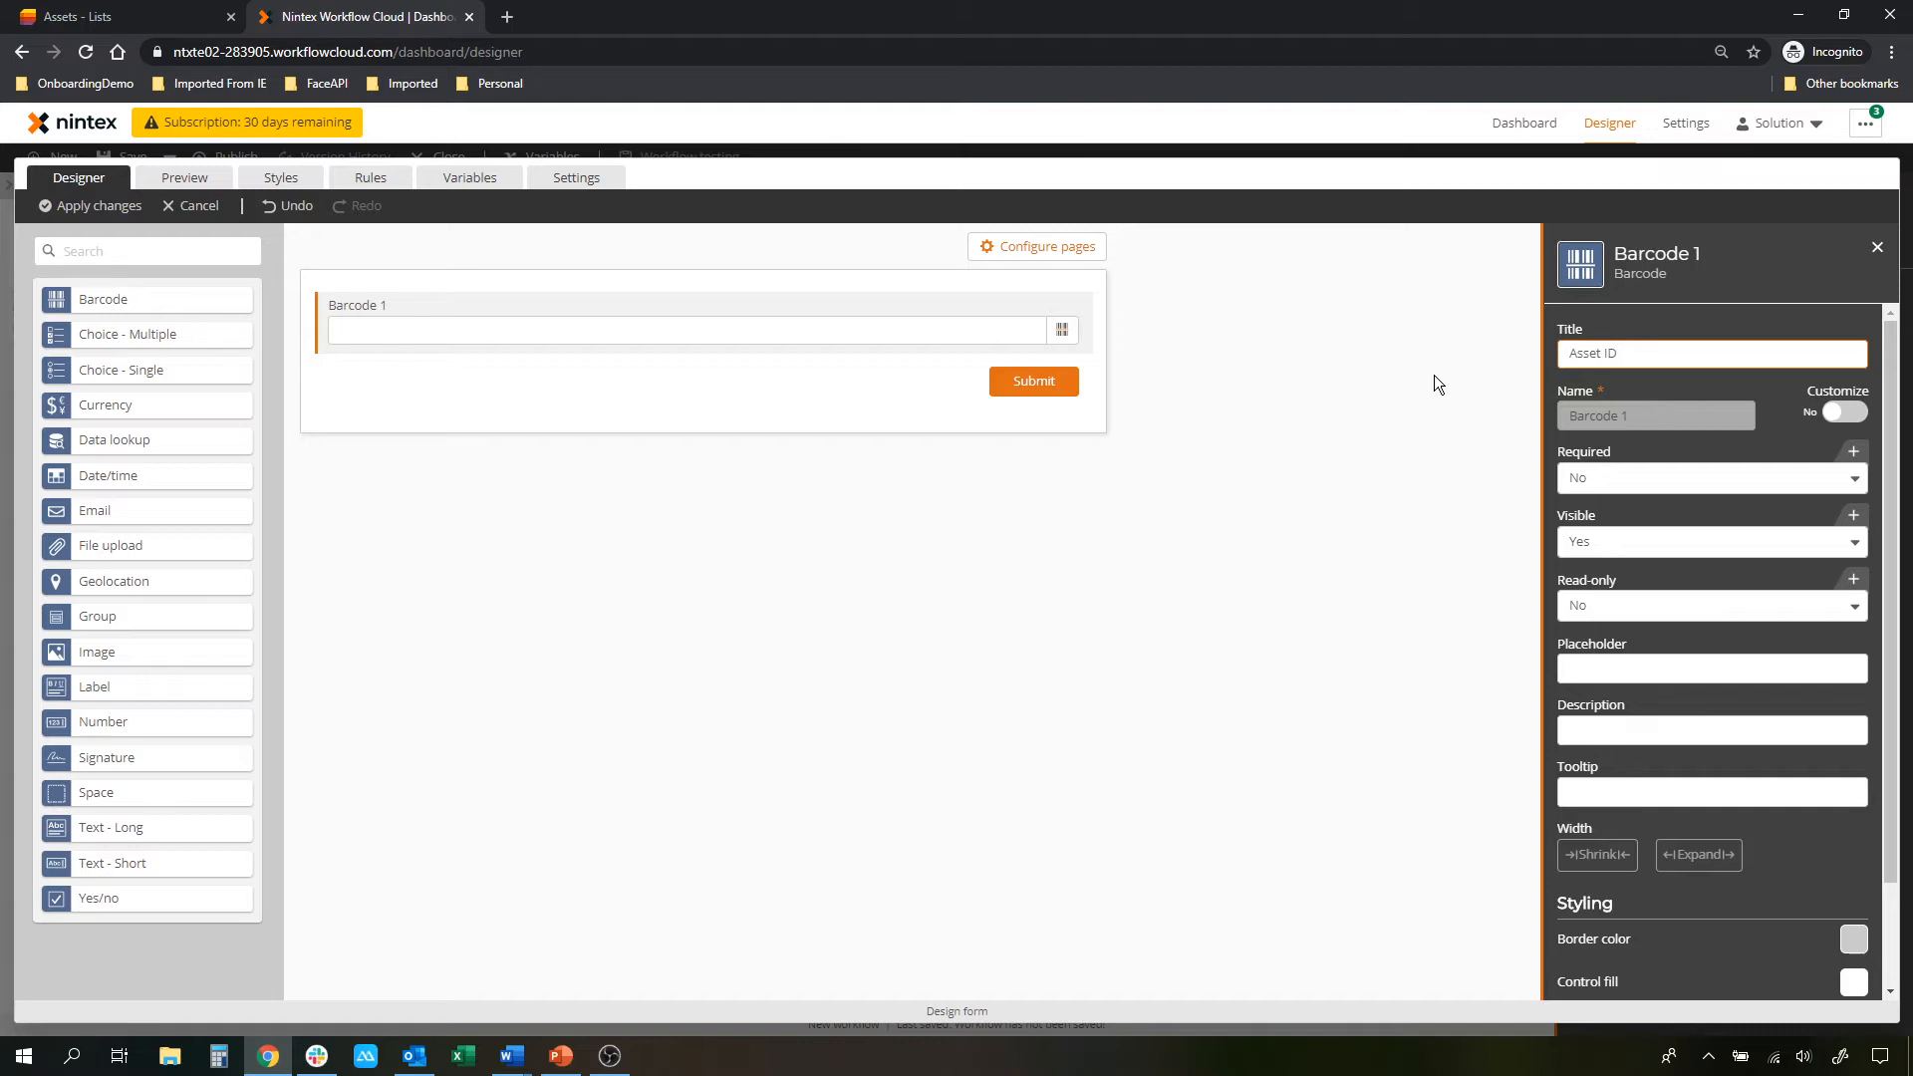
pyautogui.click(1433, 375)
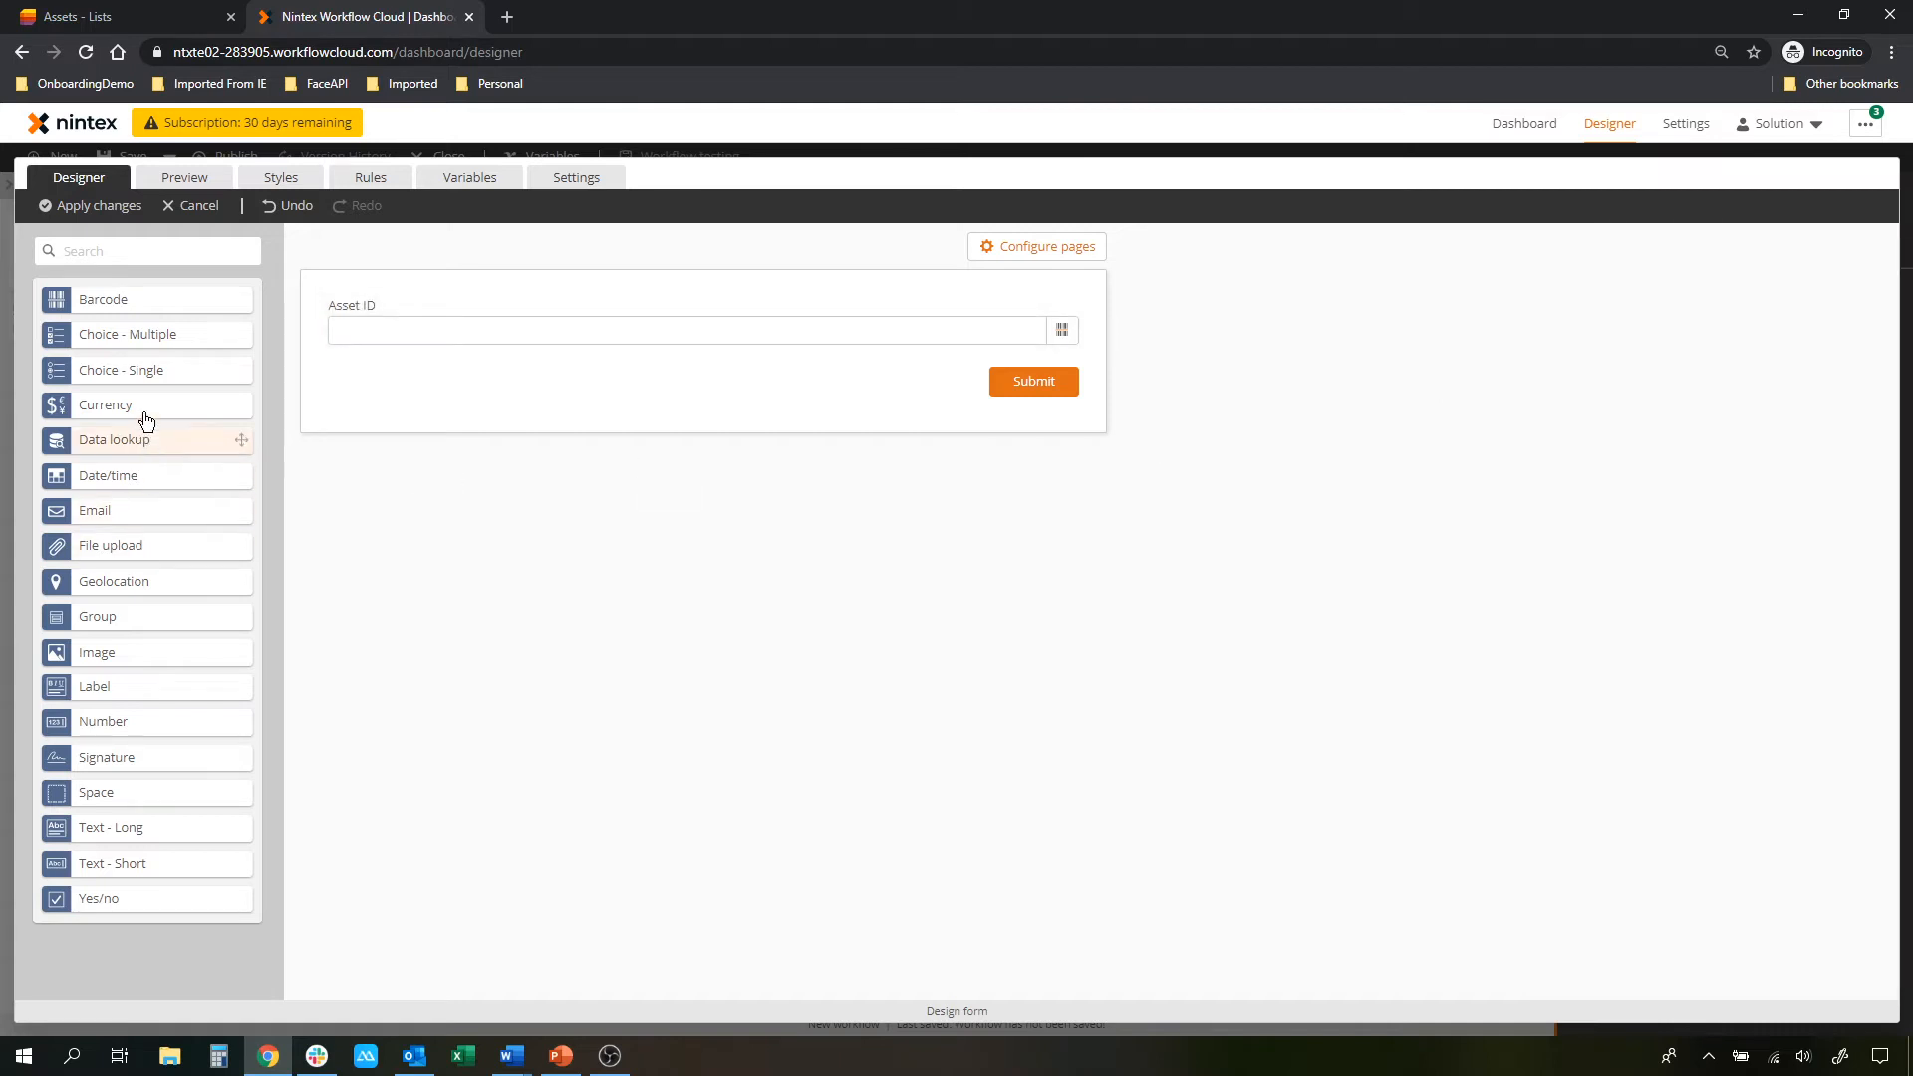
# Add a Choice - Single control titled Condition beside Asset ID with the options Good, Bad, Ugly
pyautogui.moveTo(134, 379); pyautogui.dragTo(1029, 338)
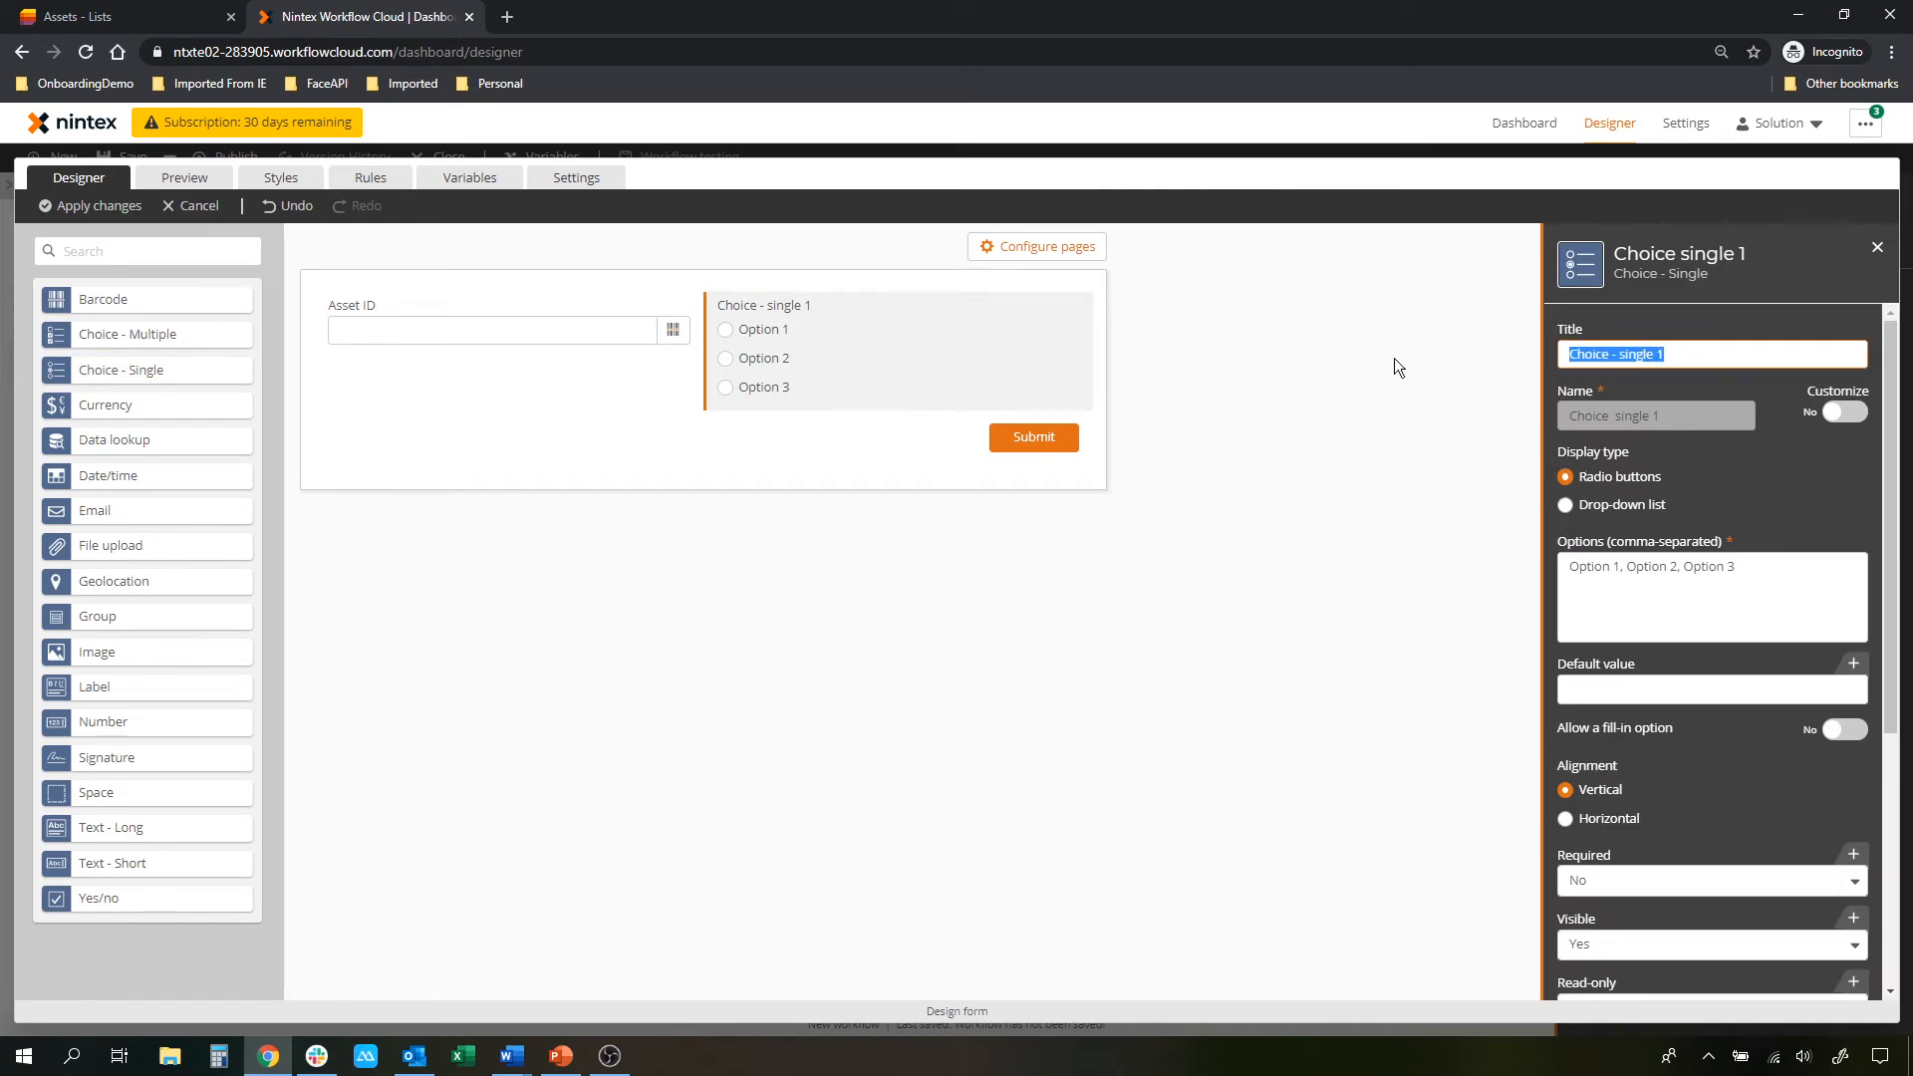
pyautogui.write('Condition')
pyautogui.press('Tab')
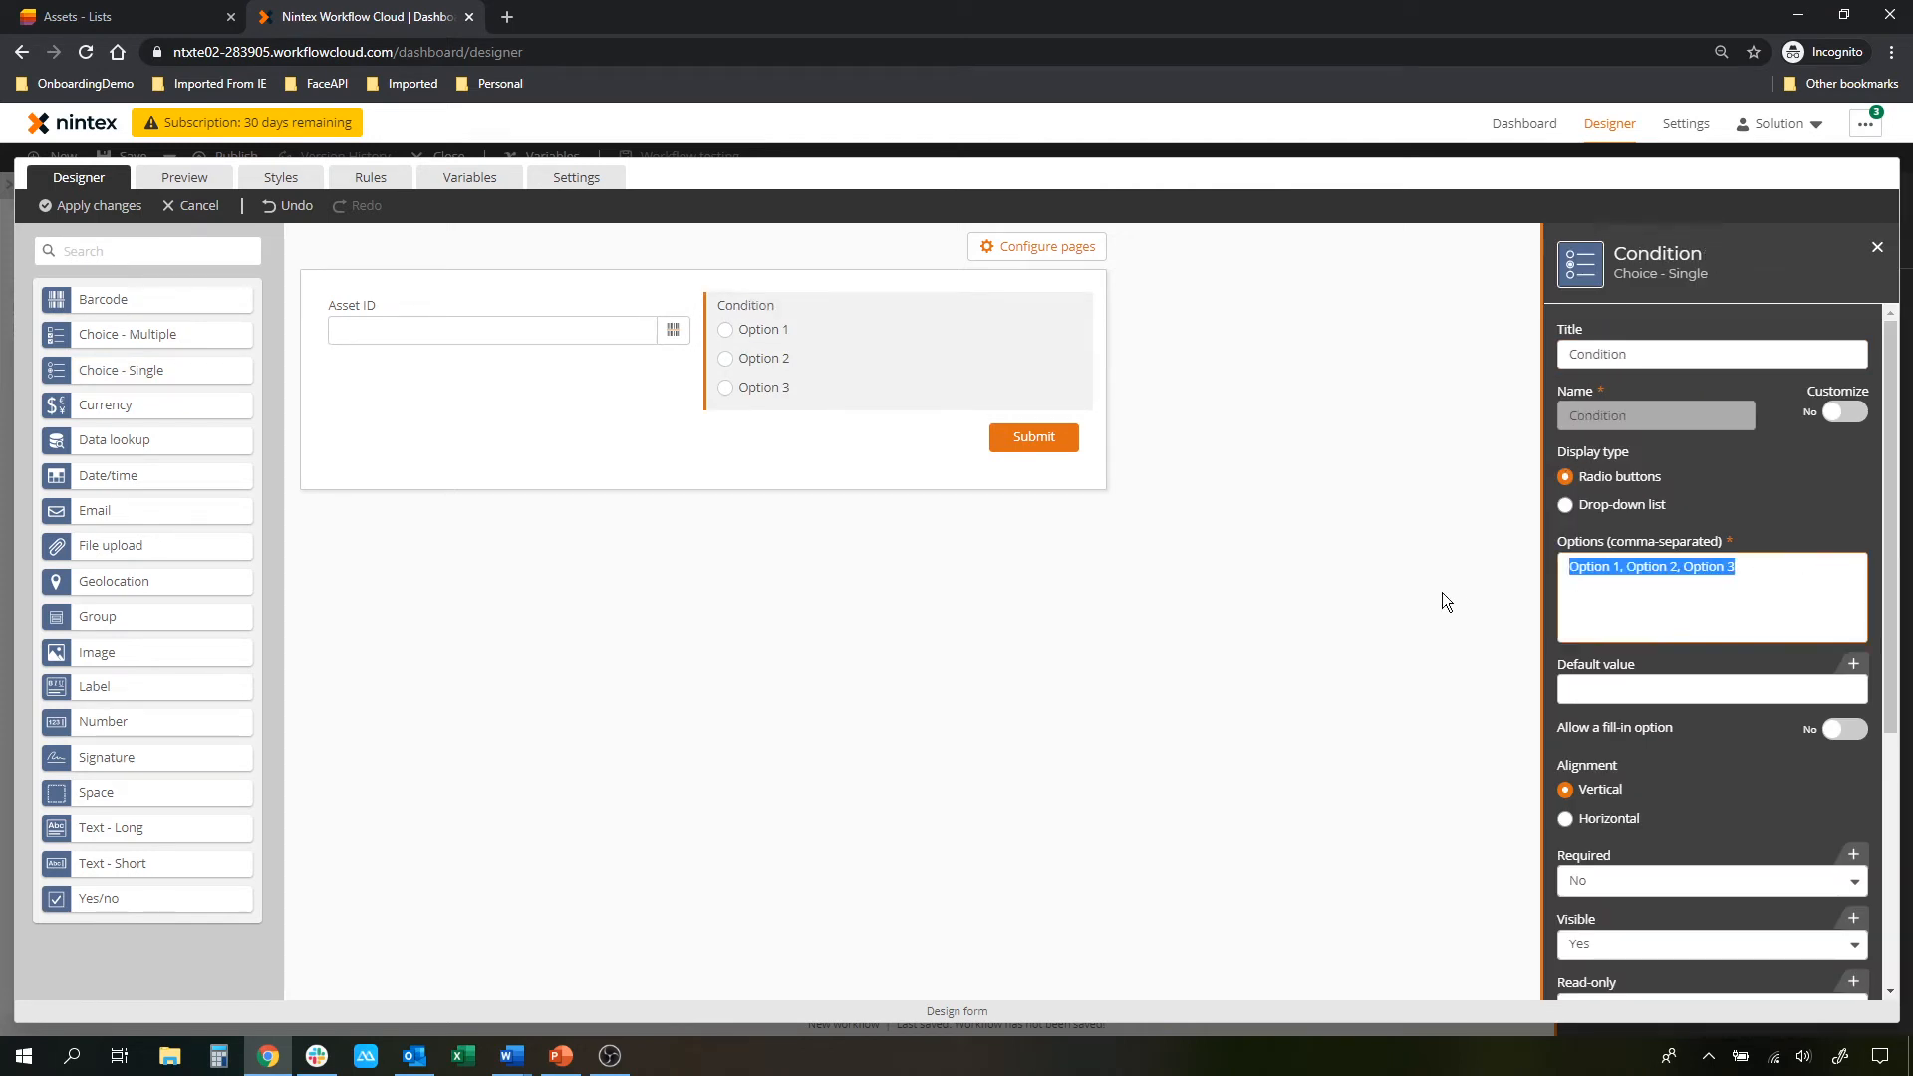
pyautogui.write('Good, Bad, Ugl')
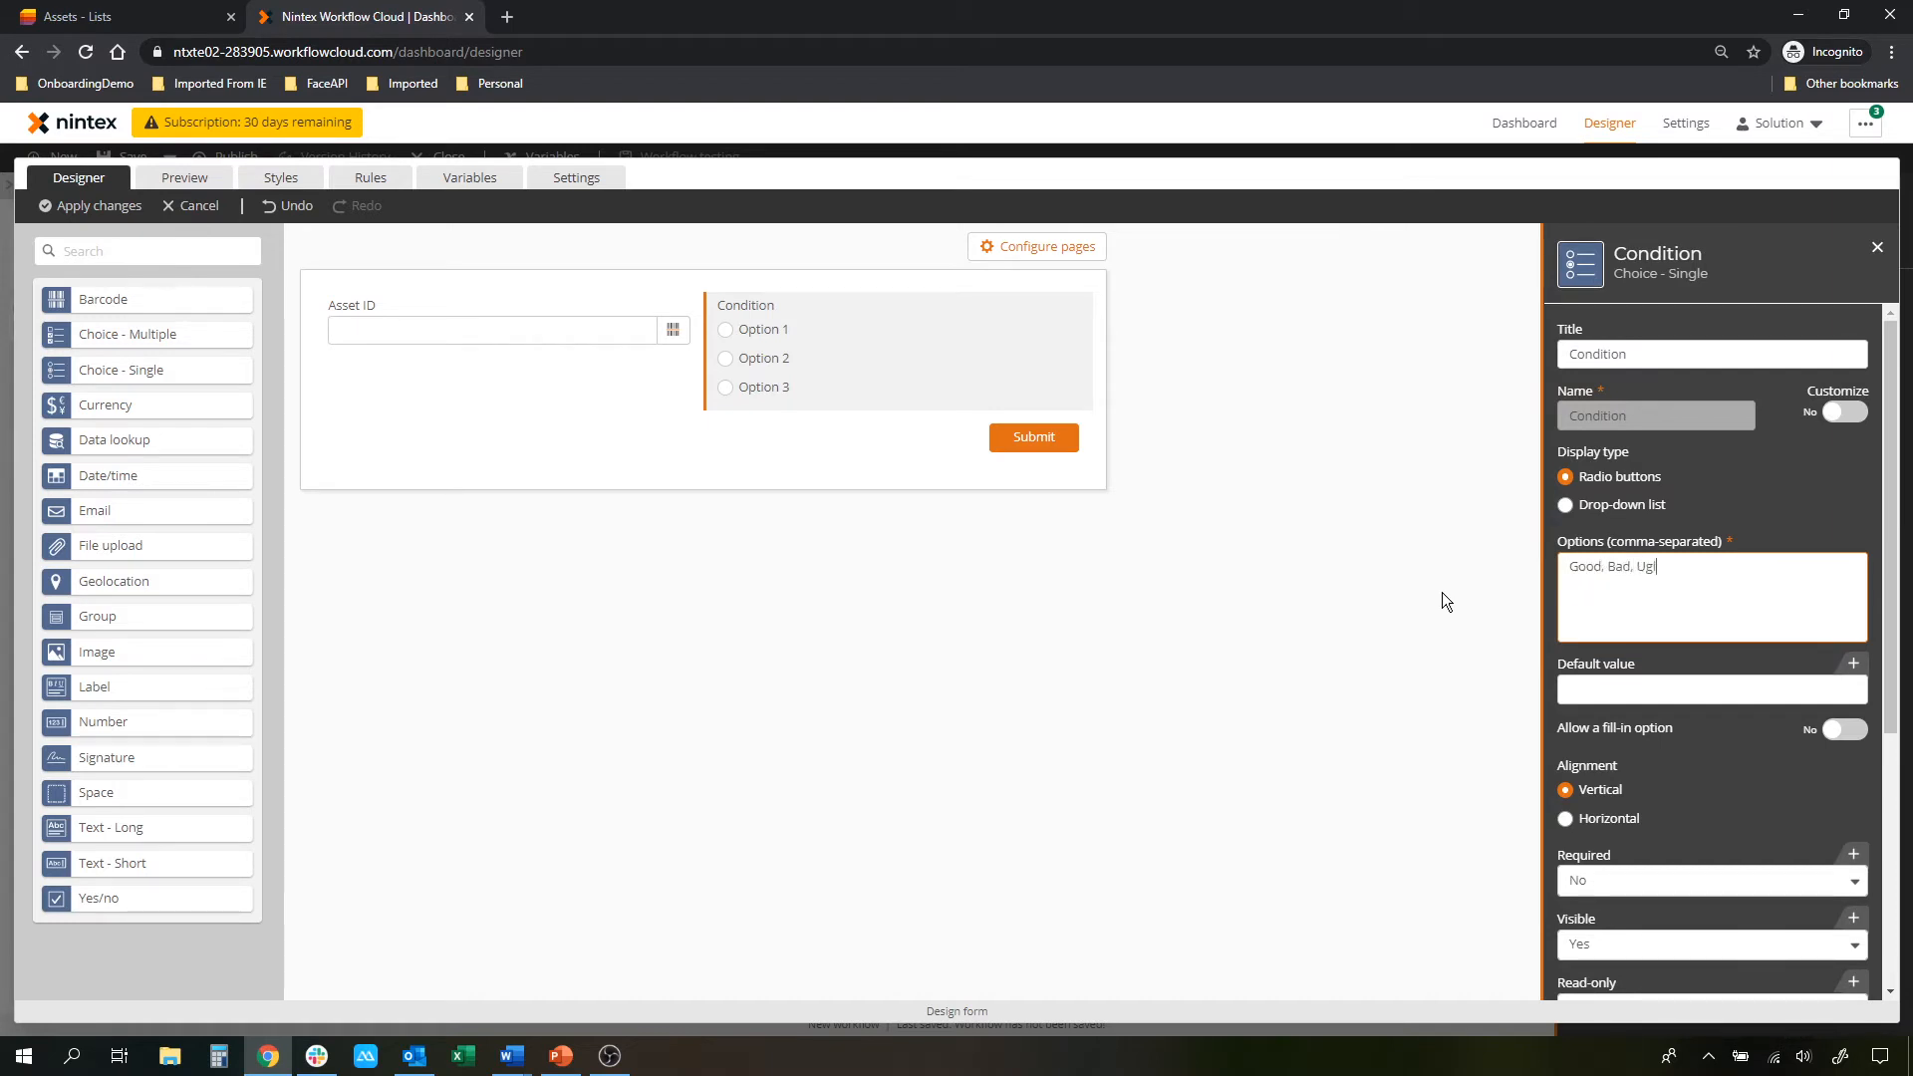
pyautogui.write('y')
pyautogui.click(1040, 687)
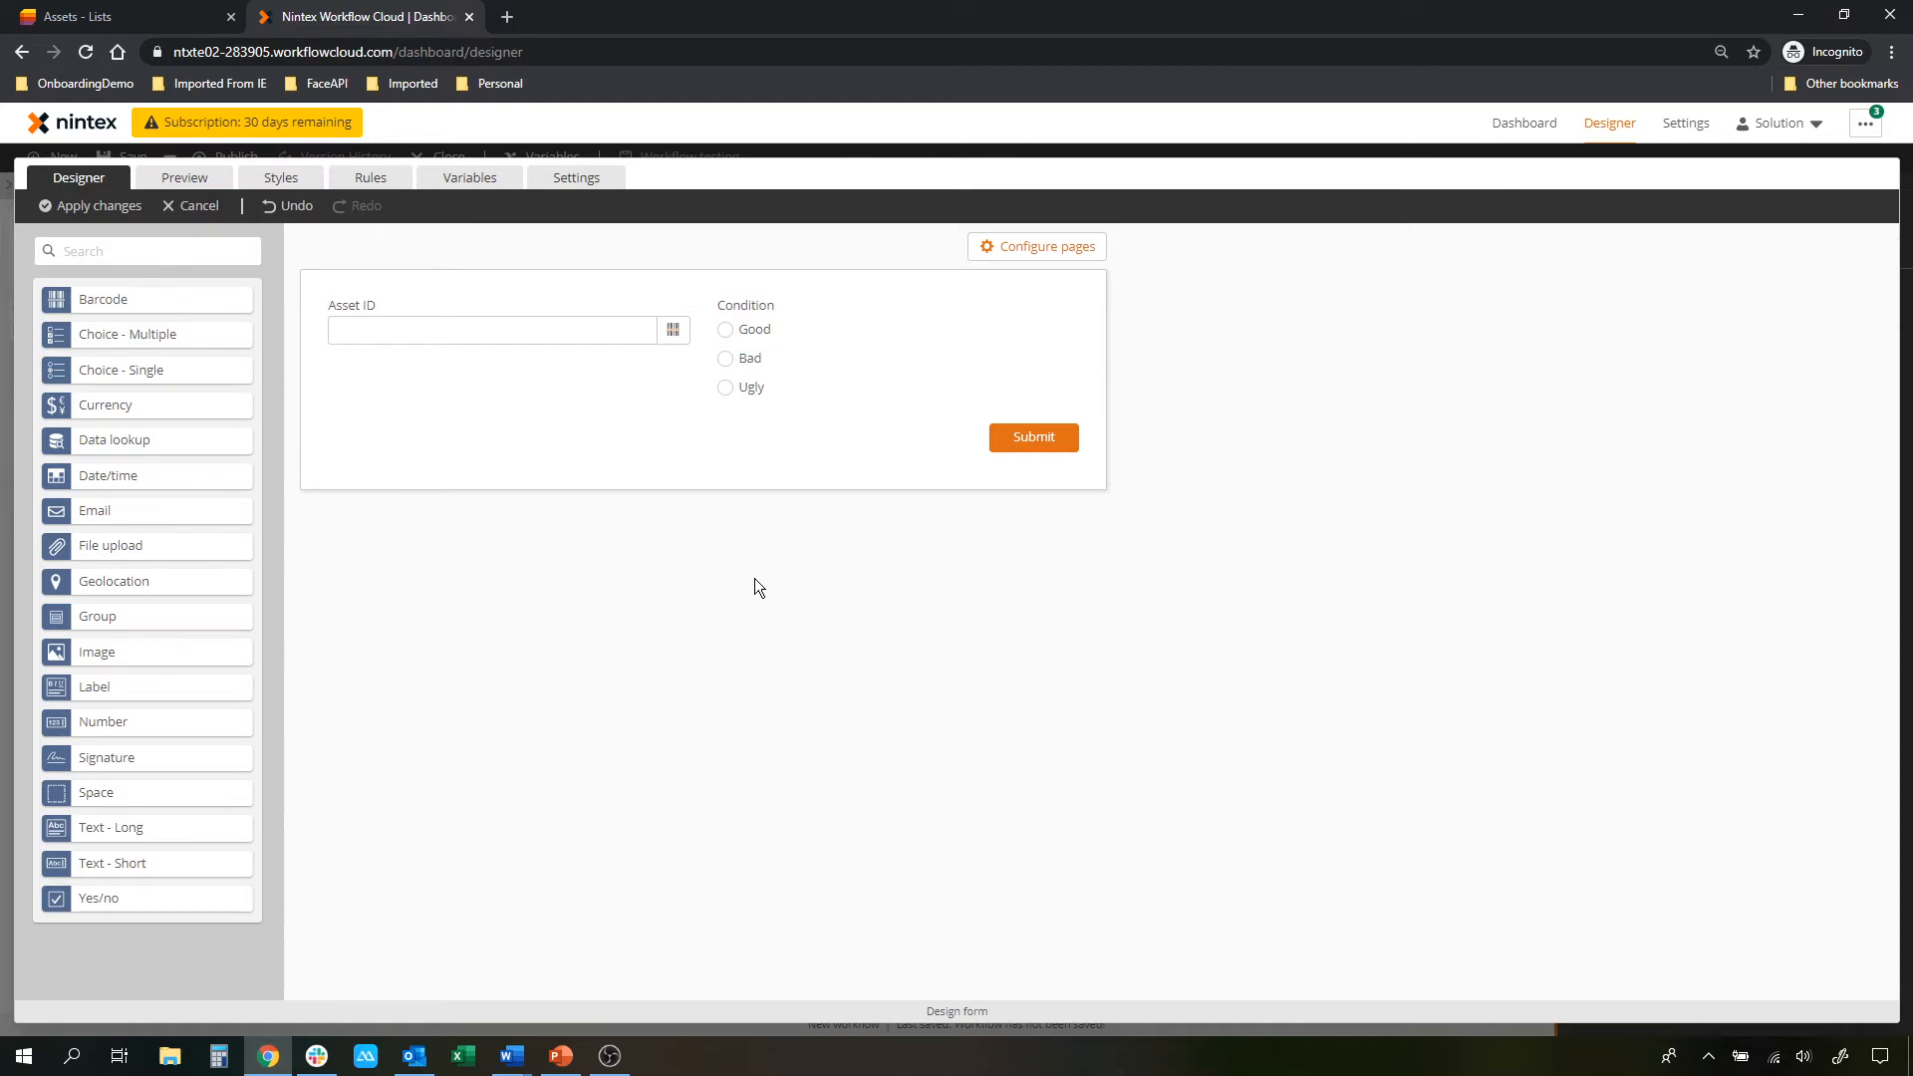
# Set the alignment of the Condition options to Horizontal
pyautogui.click(865, 377)
pyautogui.click(1608, 817)
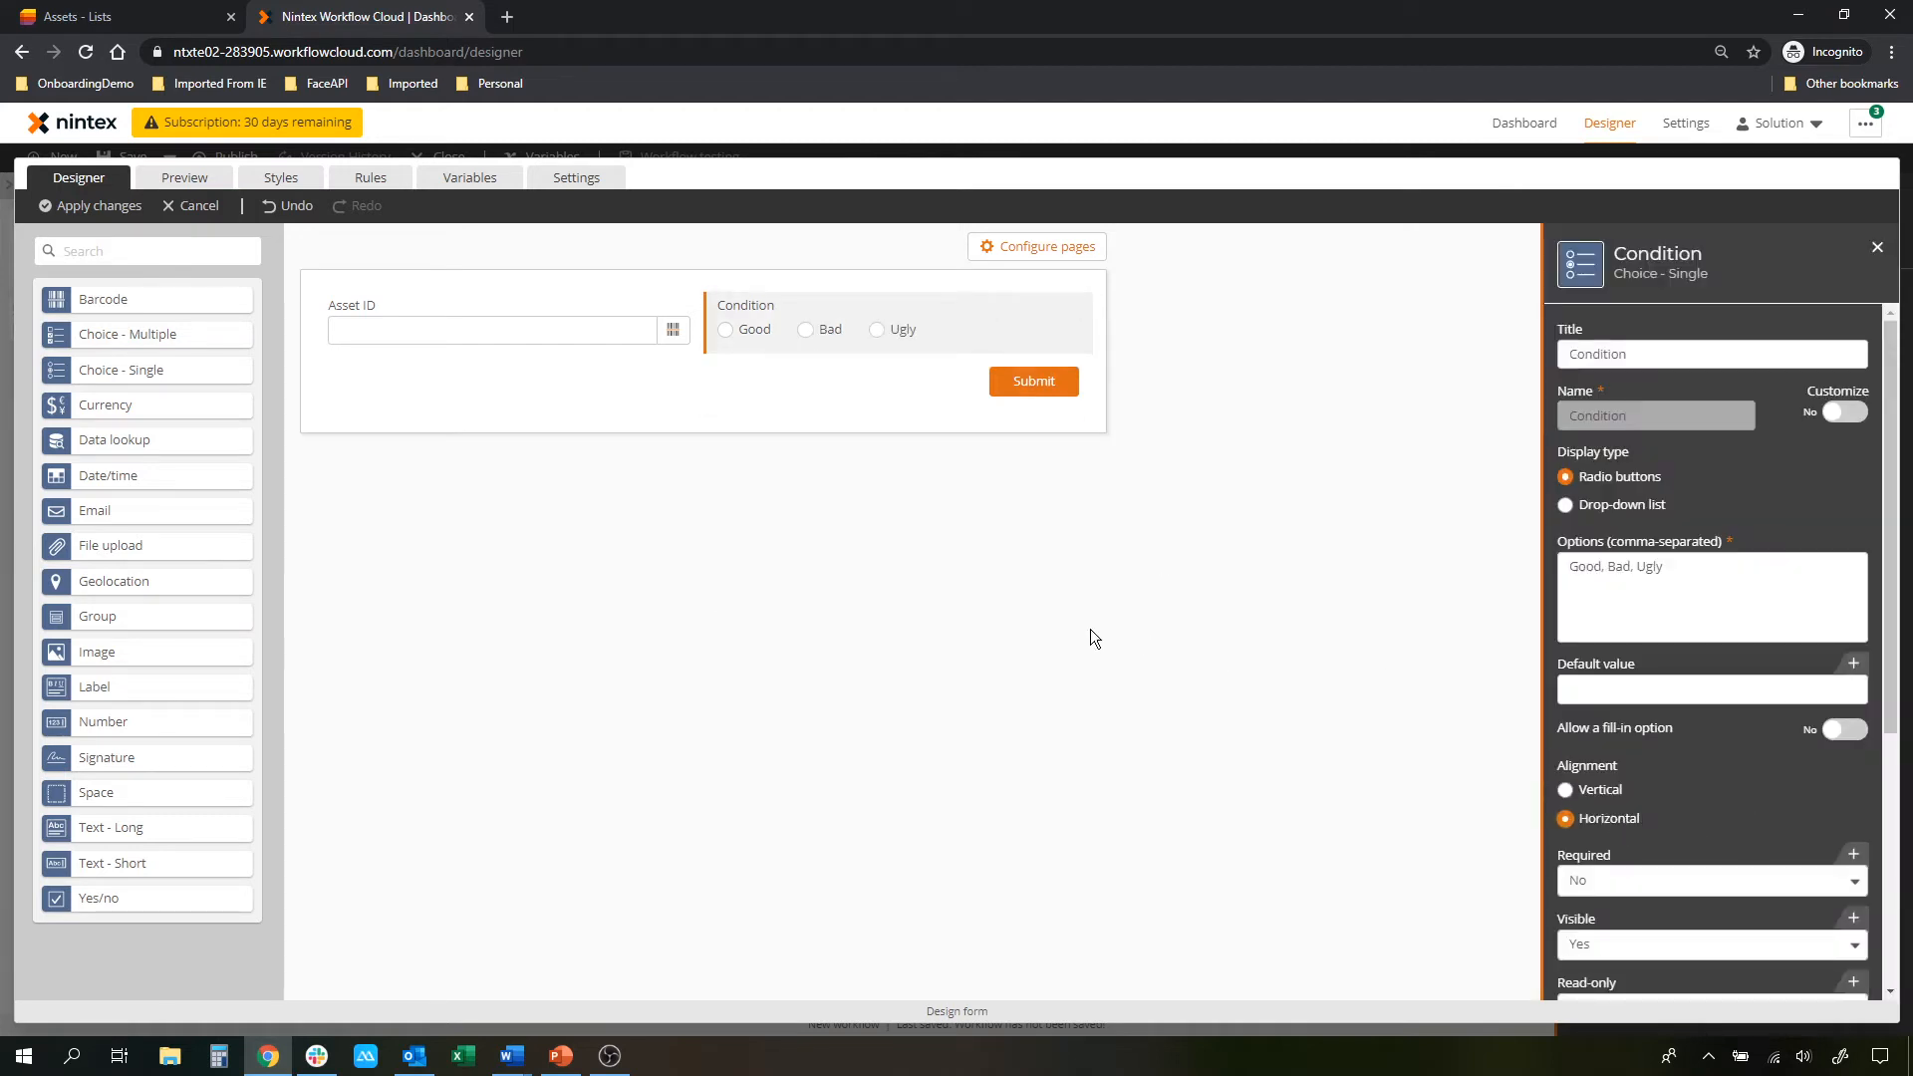
pyautogui.click(1090, 630)
# Add a Signature control titled Signature below Asset ID and Condition, and apply the form changes
pyautogui.moveTo(105, 757); pyautogui.dragTo(576, 361)
pyautogui.click(1716, 369)
pyautogui.click(1251, 547)
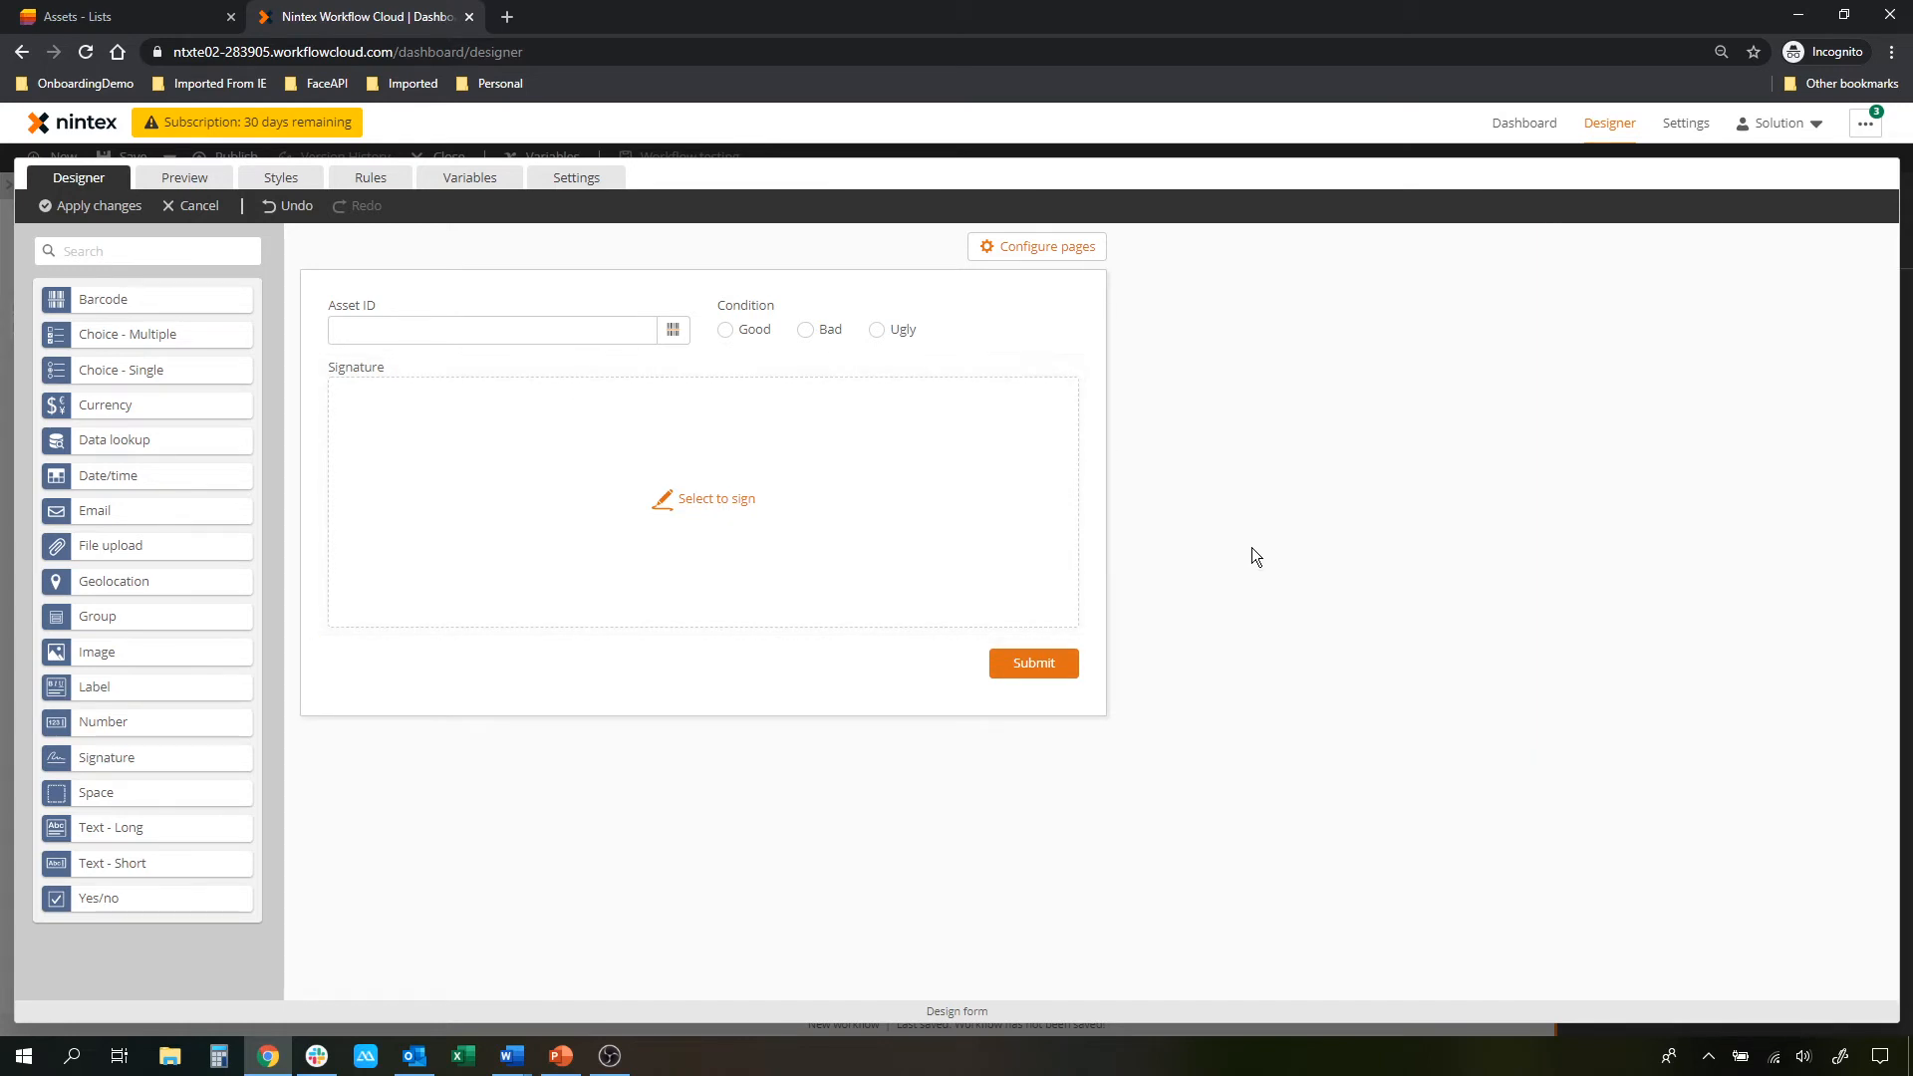
pyautogui.click(95, 205)
pyautogui.click(718, 705)
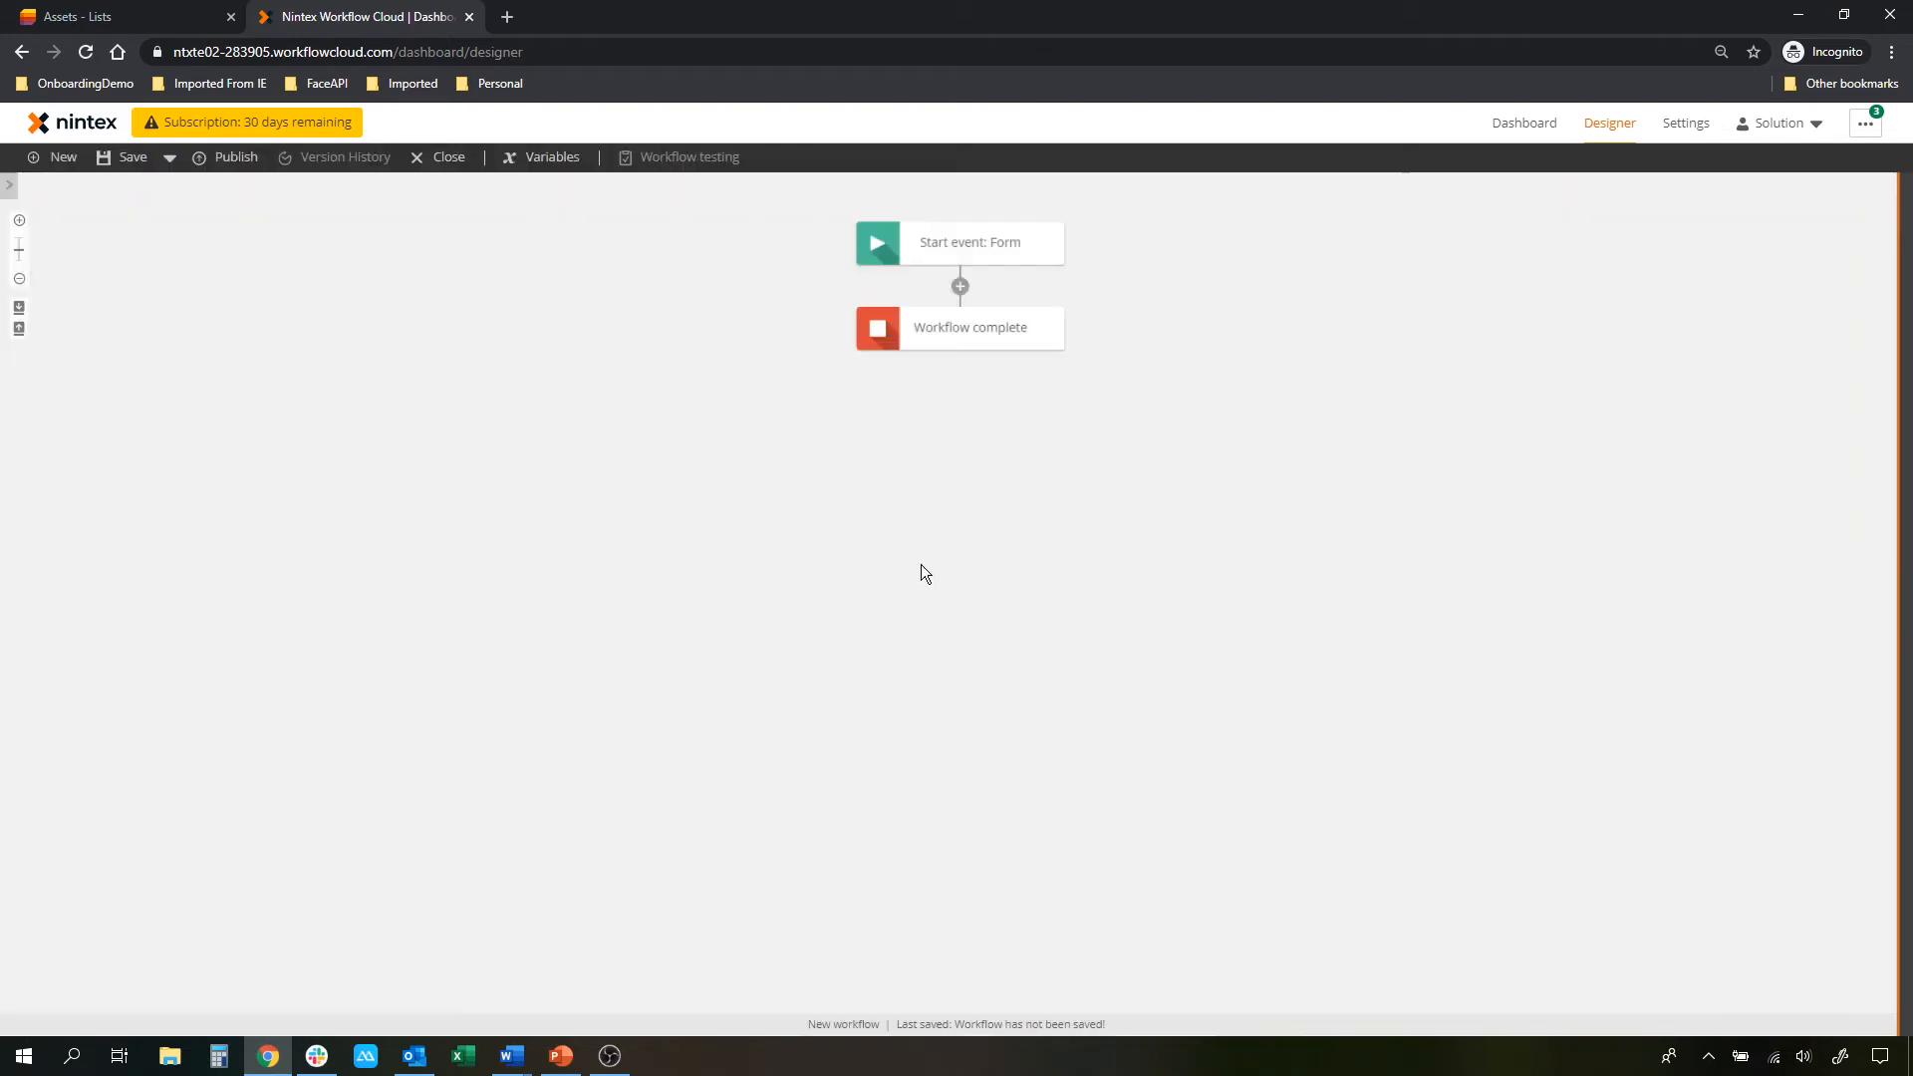
# Add a SharePoint Online Create an item action after the form start event
pyautogui.click(17, 200)
pyautogui.doubleClick(83, 206)
pyautogui.press('BackSpace')
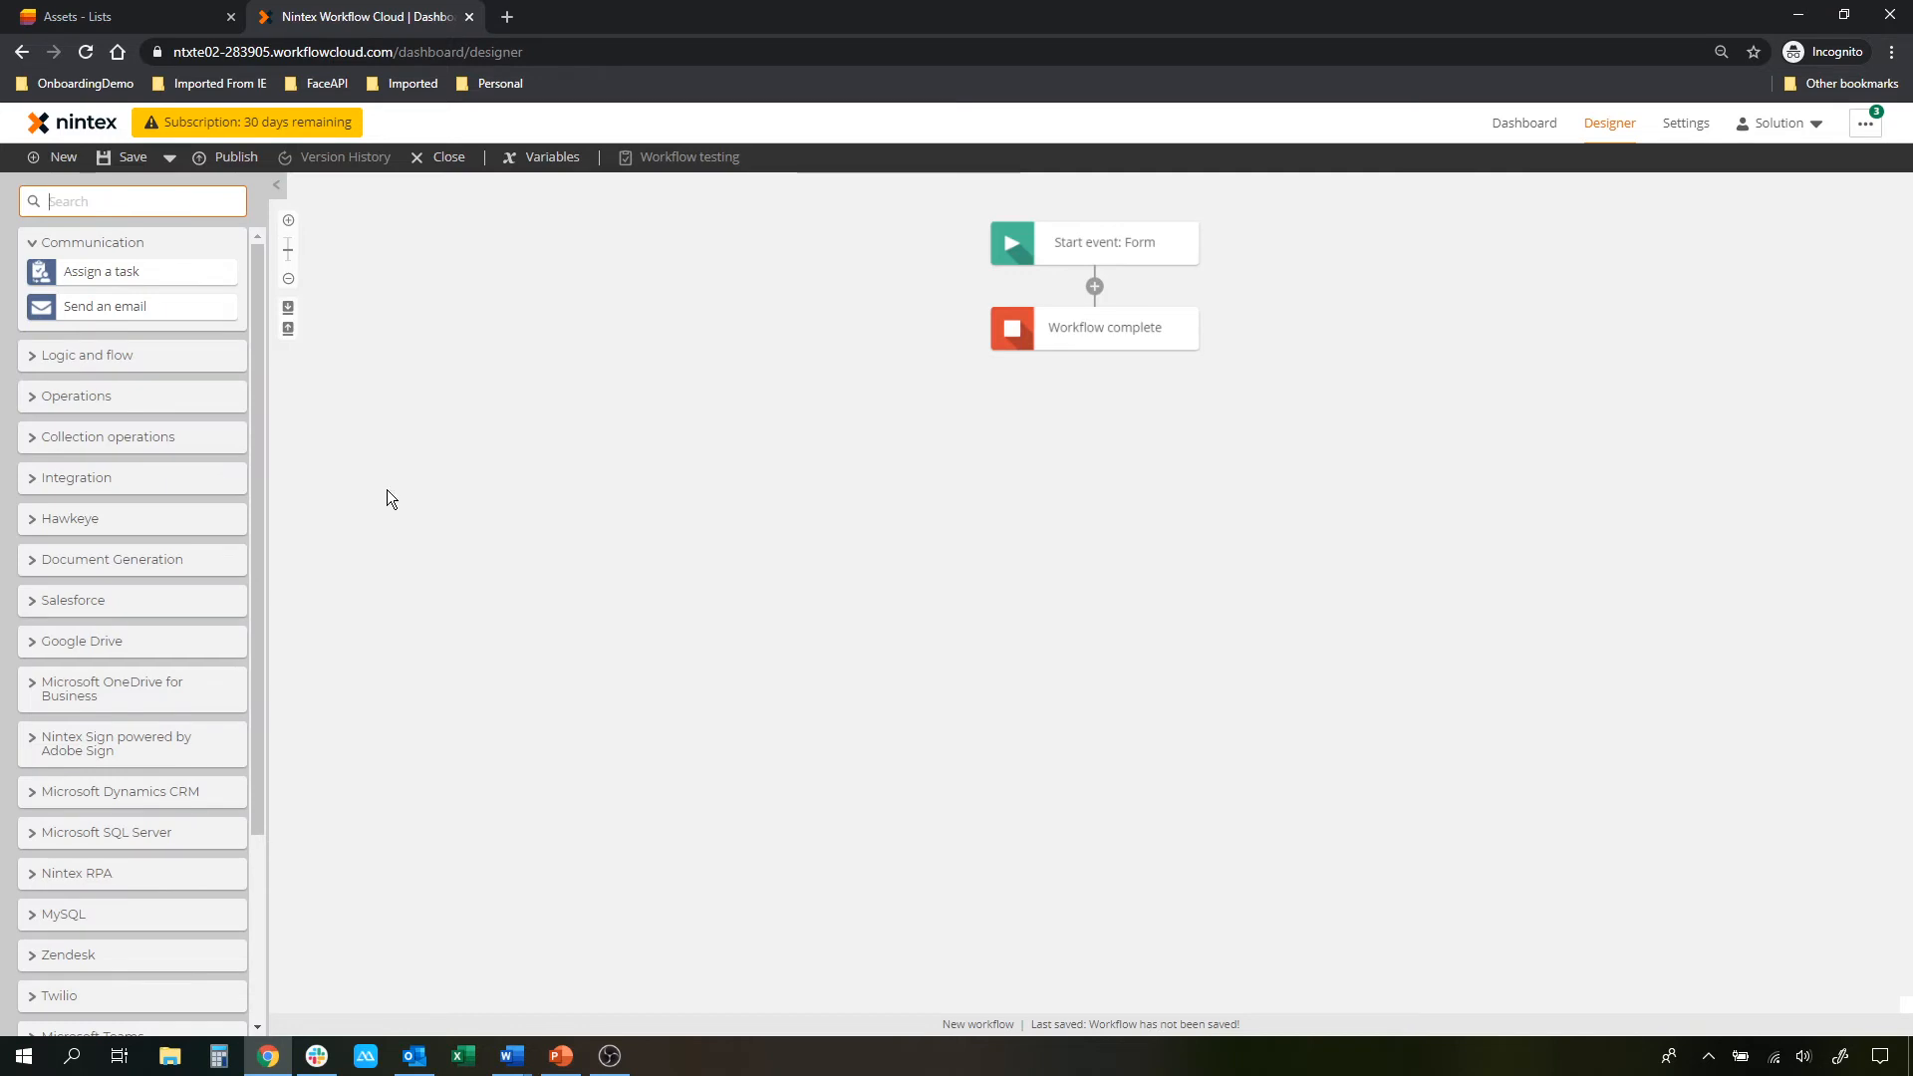
pyautogui.write('create item')
pyautogui.moveTo(47, 242); pyautogui.dragTo(1052, 307)
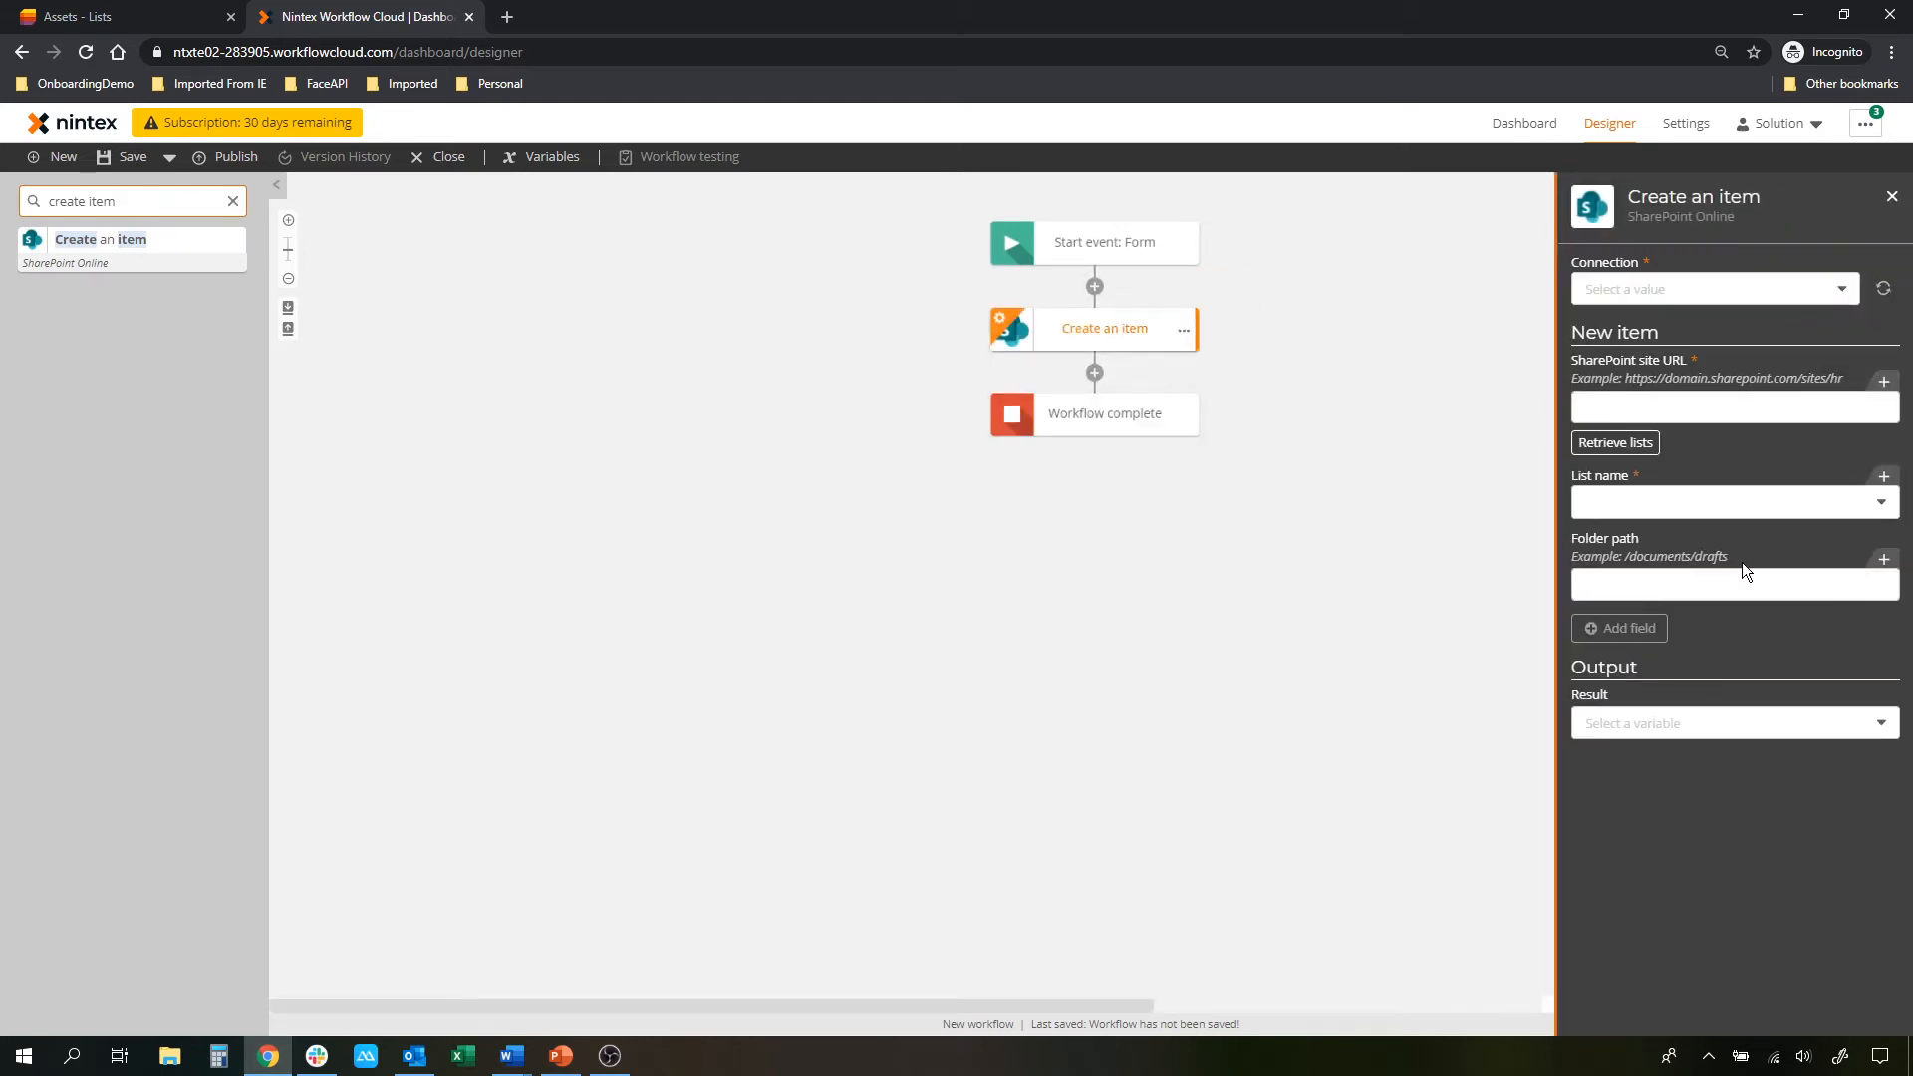
pyautogui.click(1843, 285)
pyautogui.click(1635, 349)
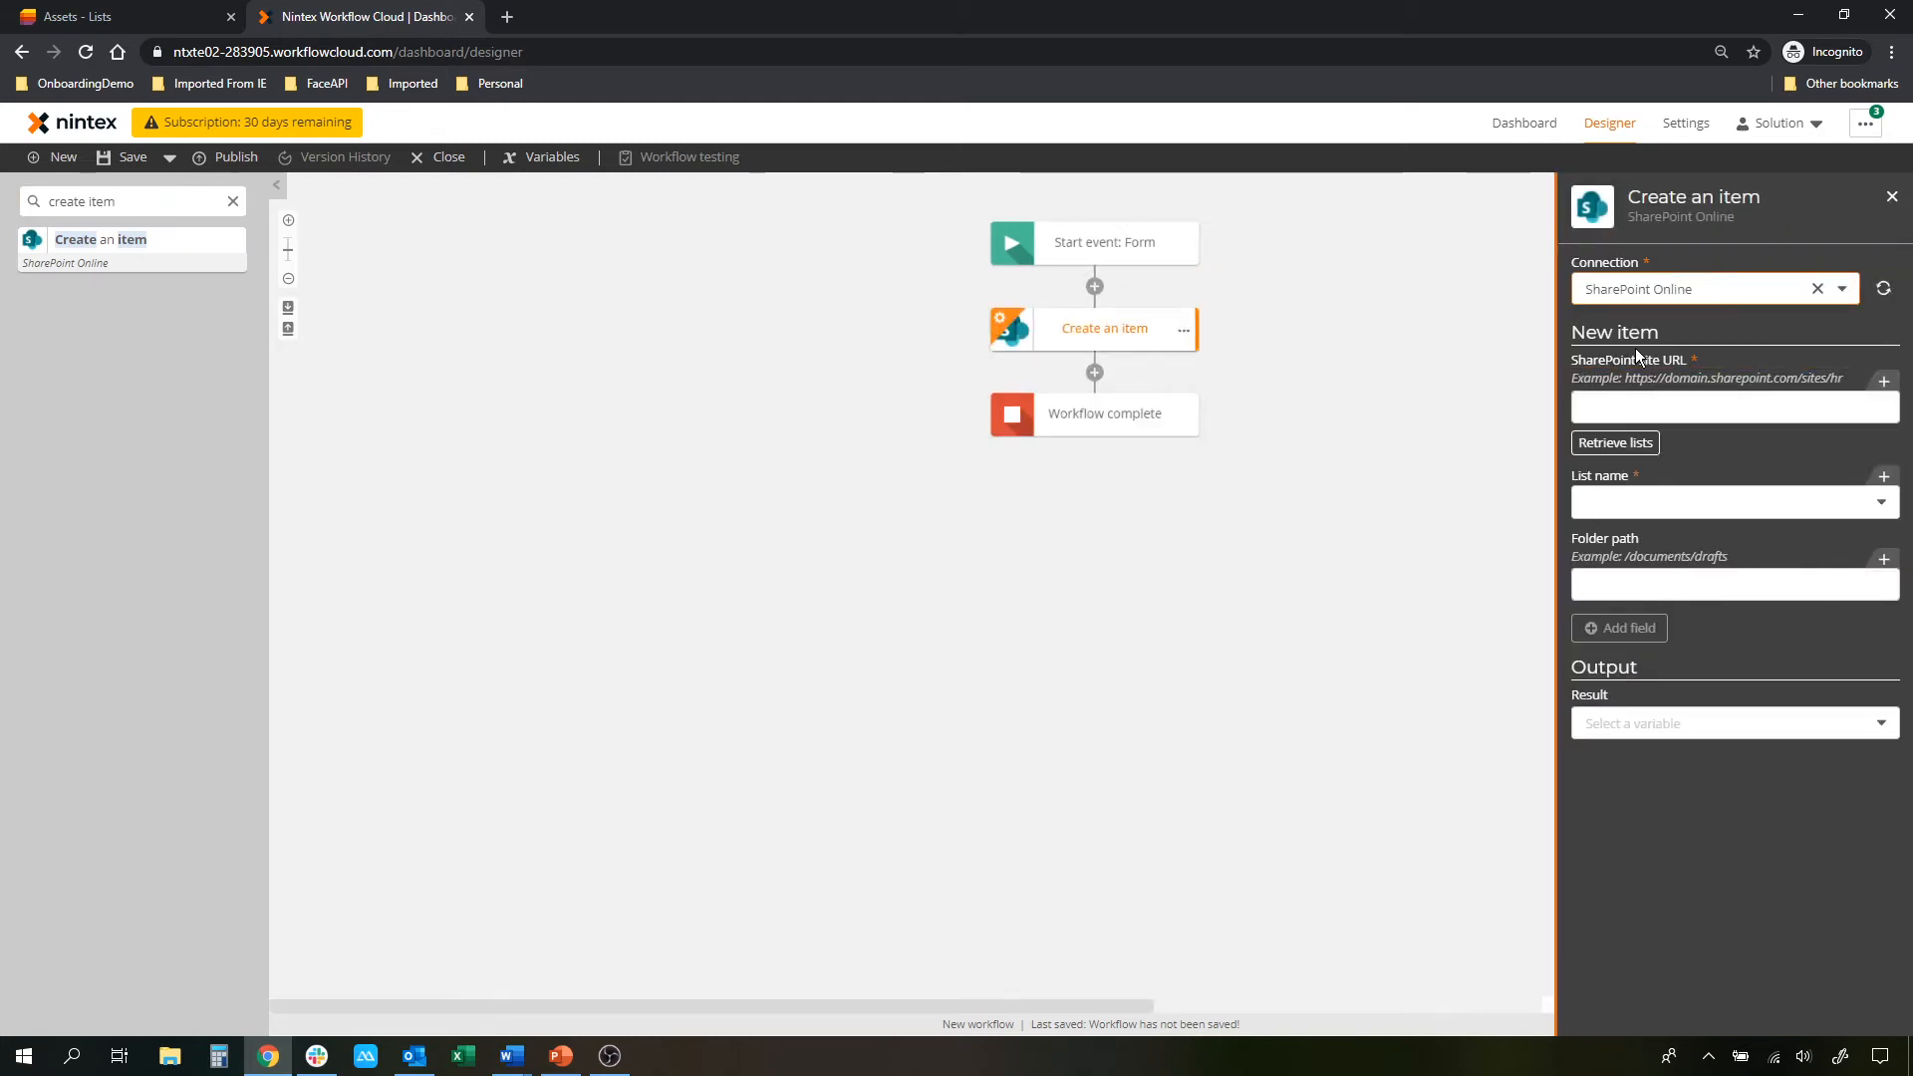
pyautogui.click(1646, 402)
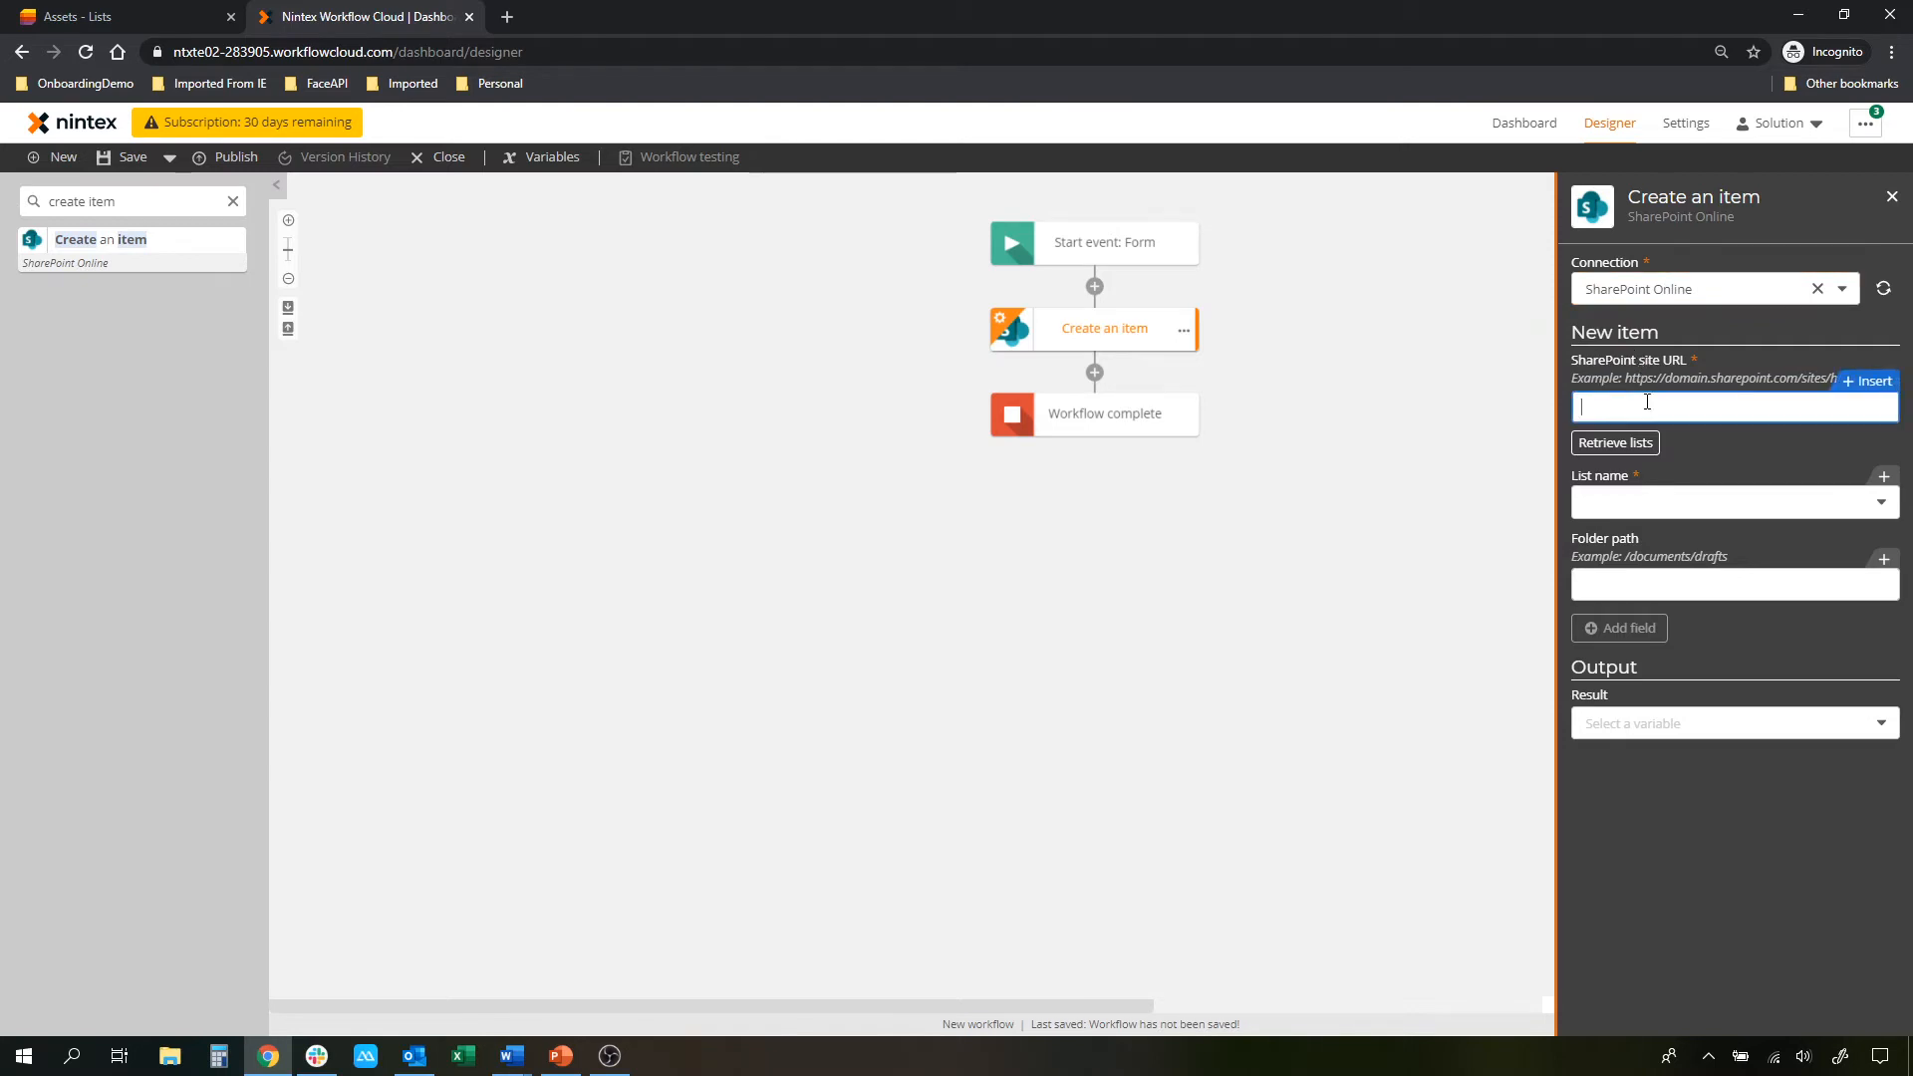
pyautogui.write('https://ntxte02.sharepoint.com/chris')
pyautogui.click(1647, 446)
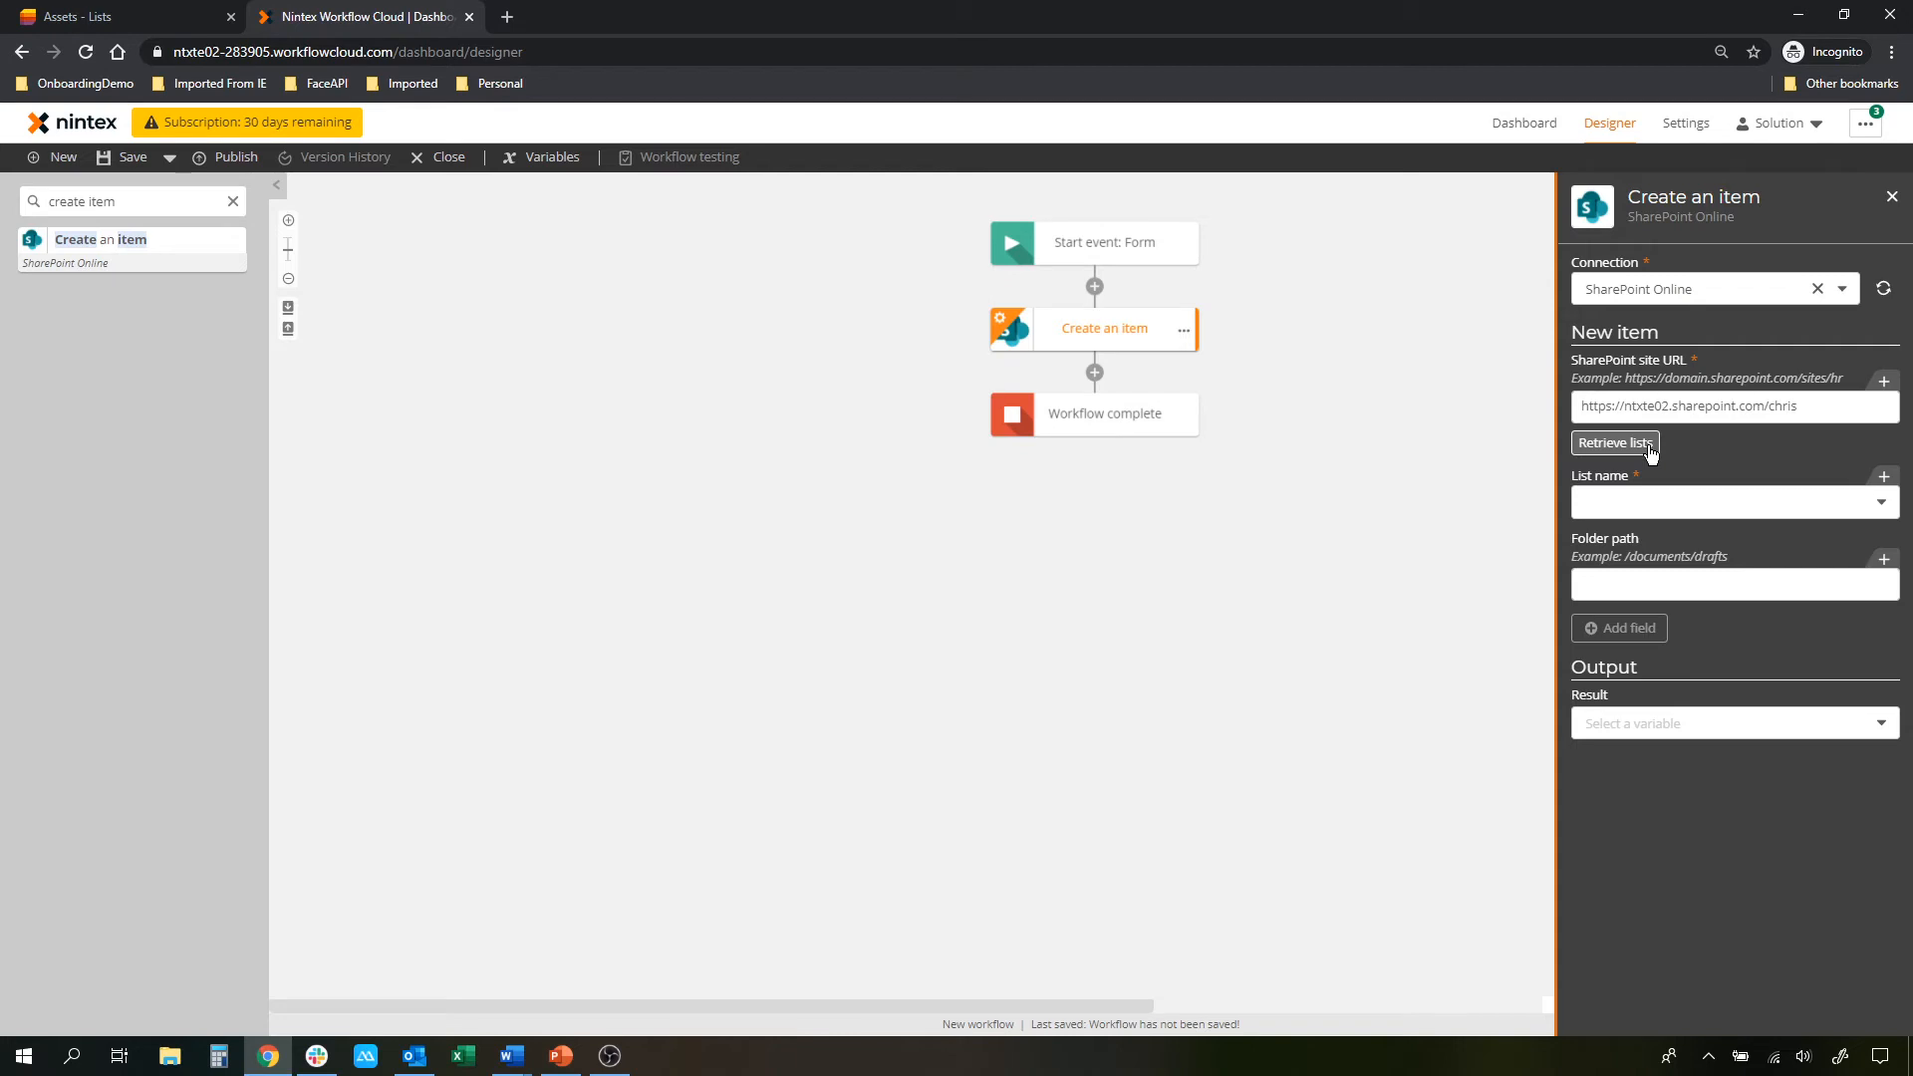
pyautogui.click(1648, 492)
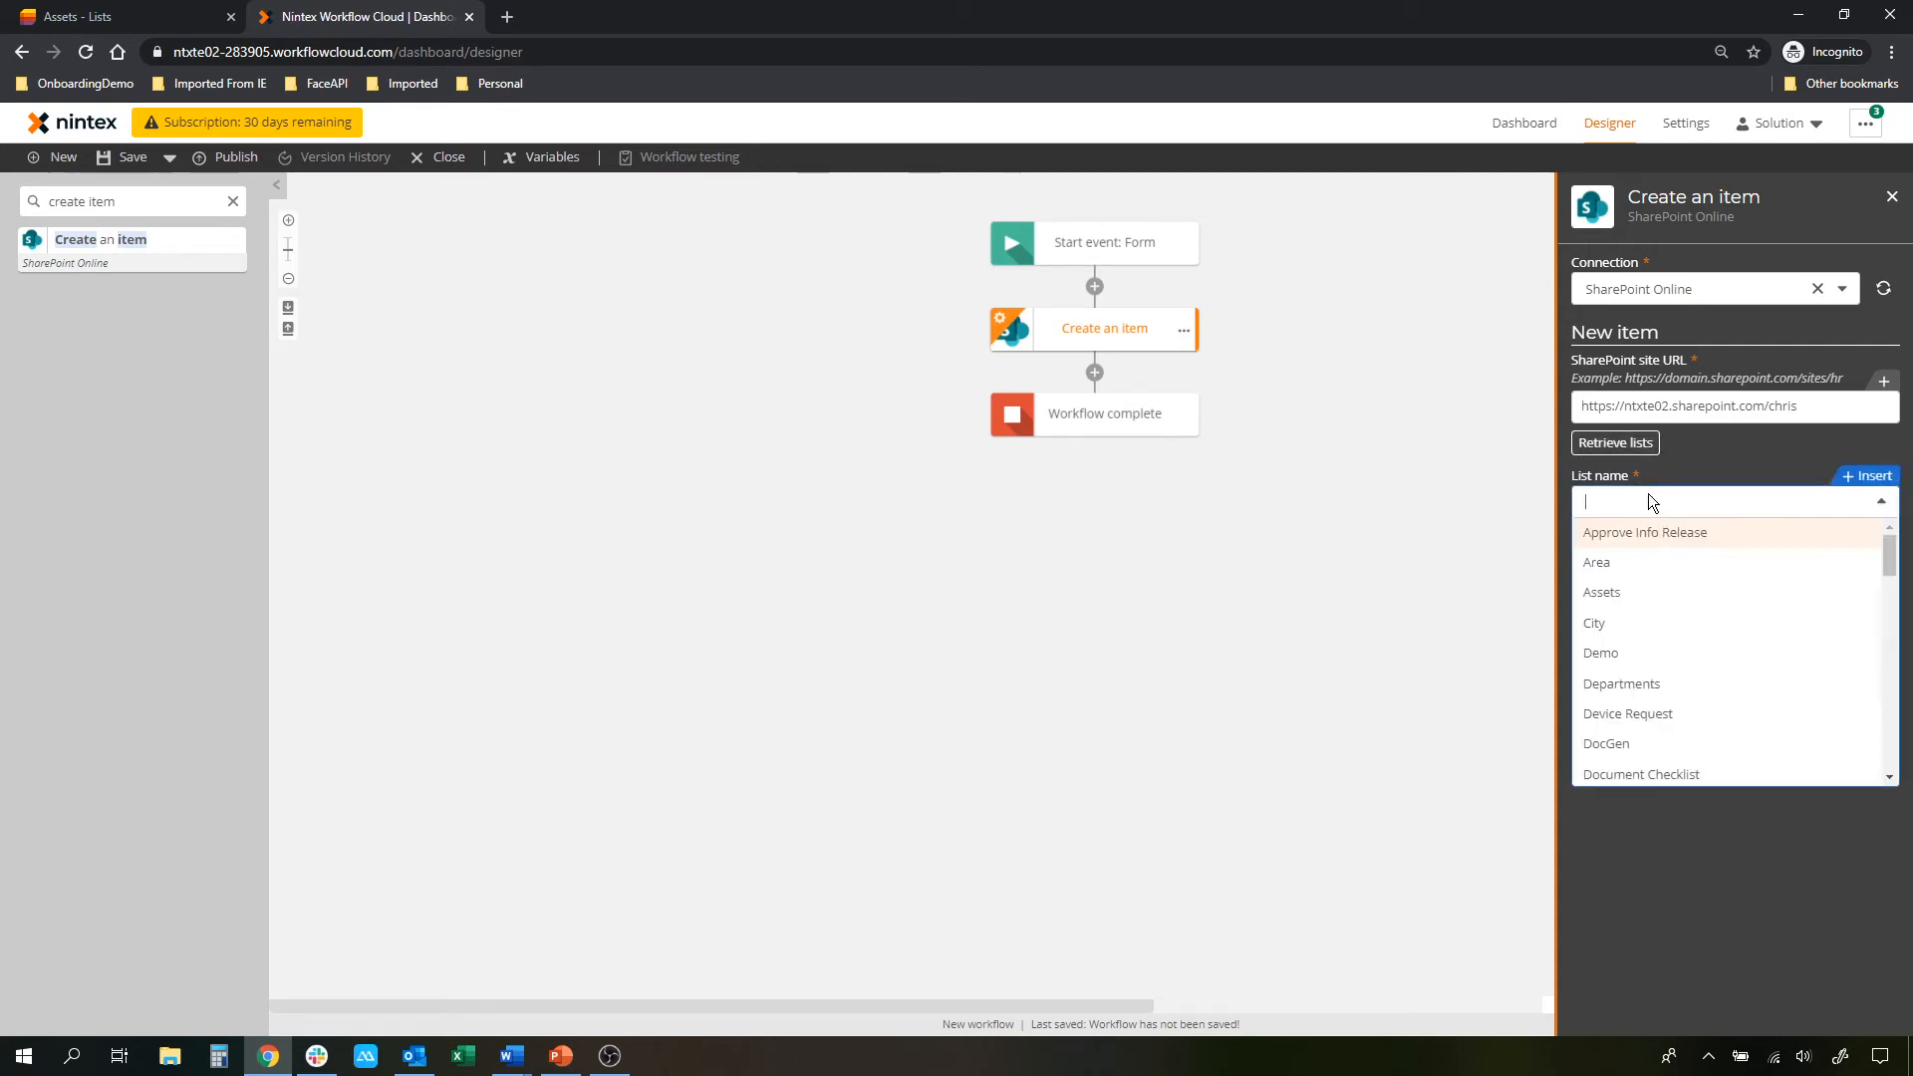
pyautogui.click(1650, 595)
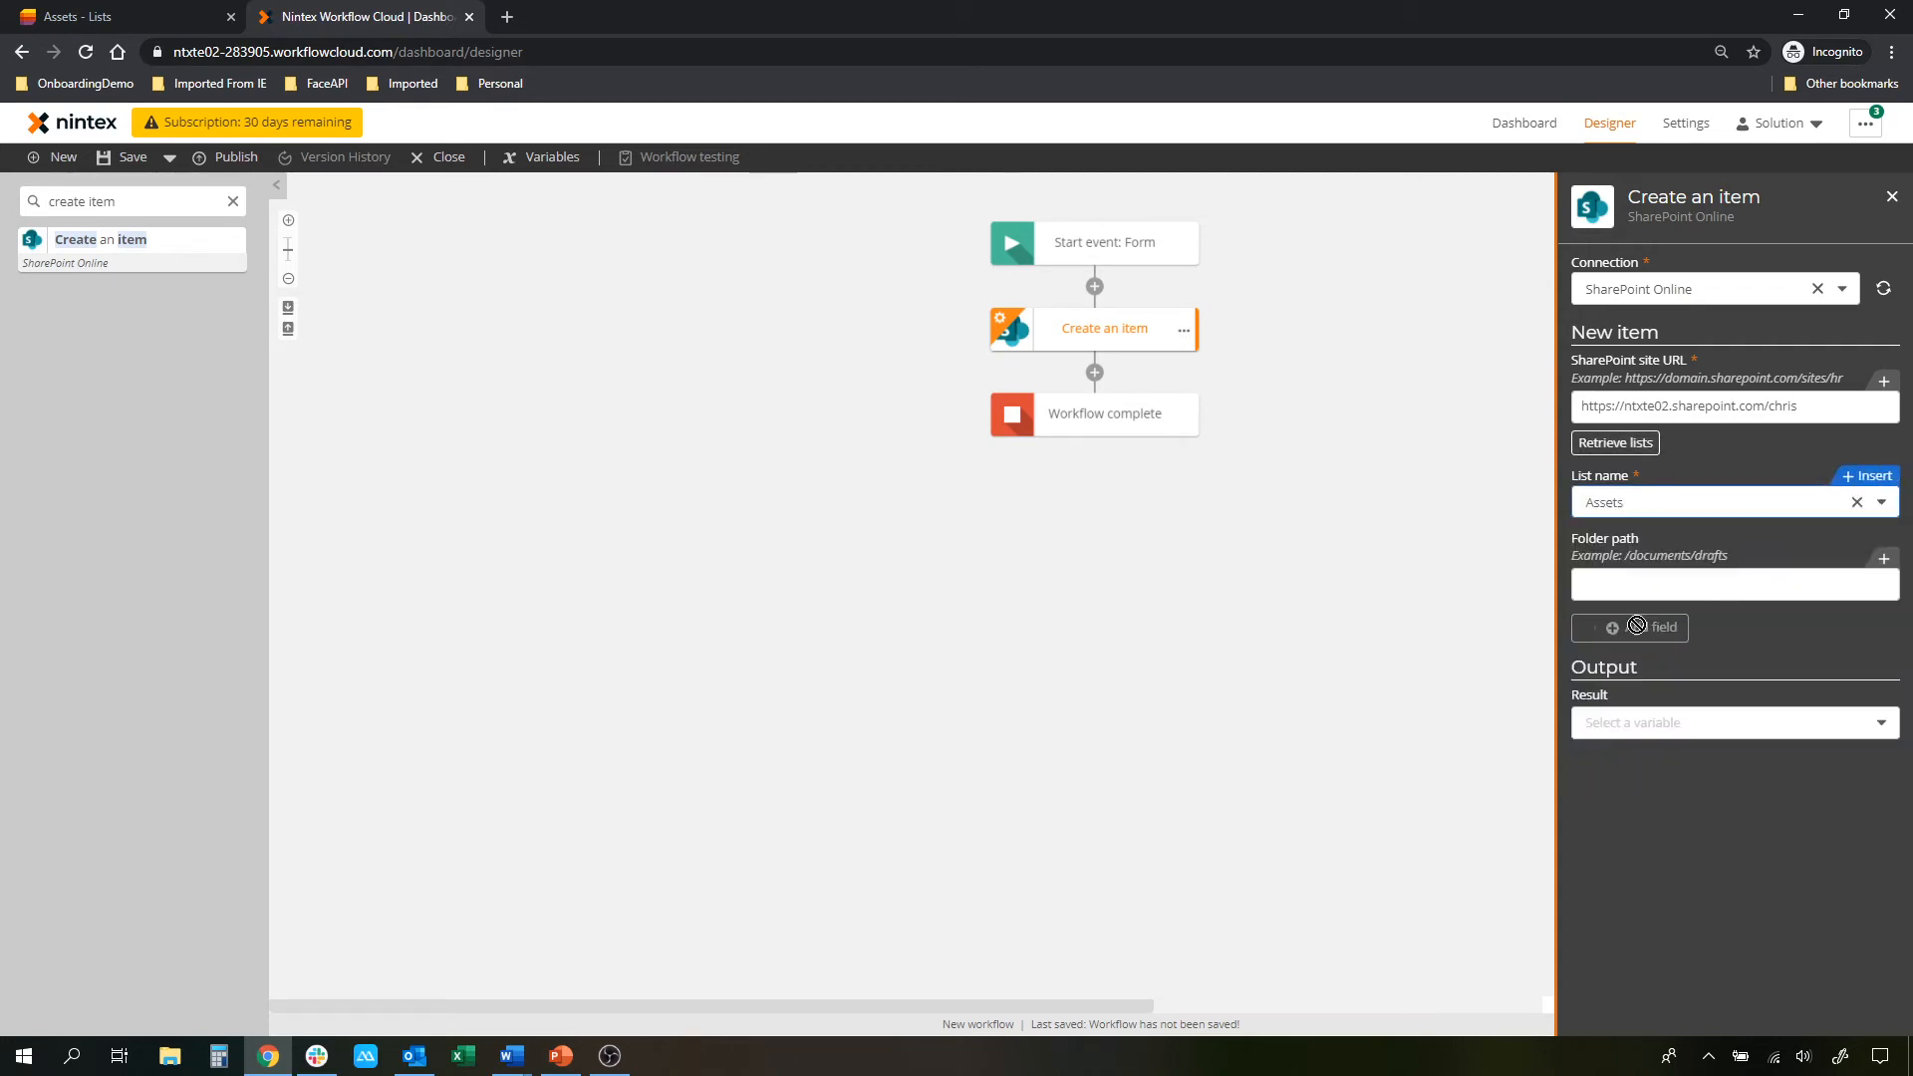
# Check the columns of the Assets list and add the Condition field to the Create an item action
pyautogui.click(1667, 638)
pyautogui.click(129, 16)
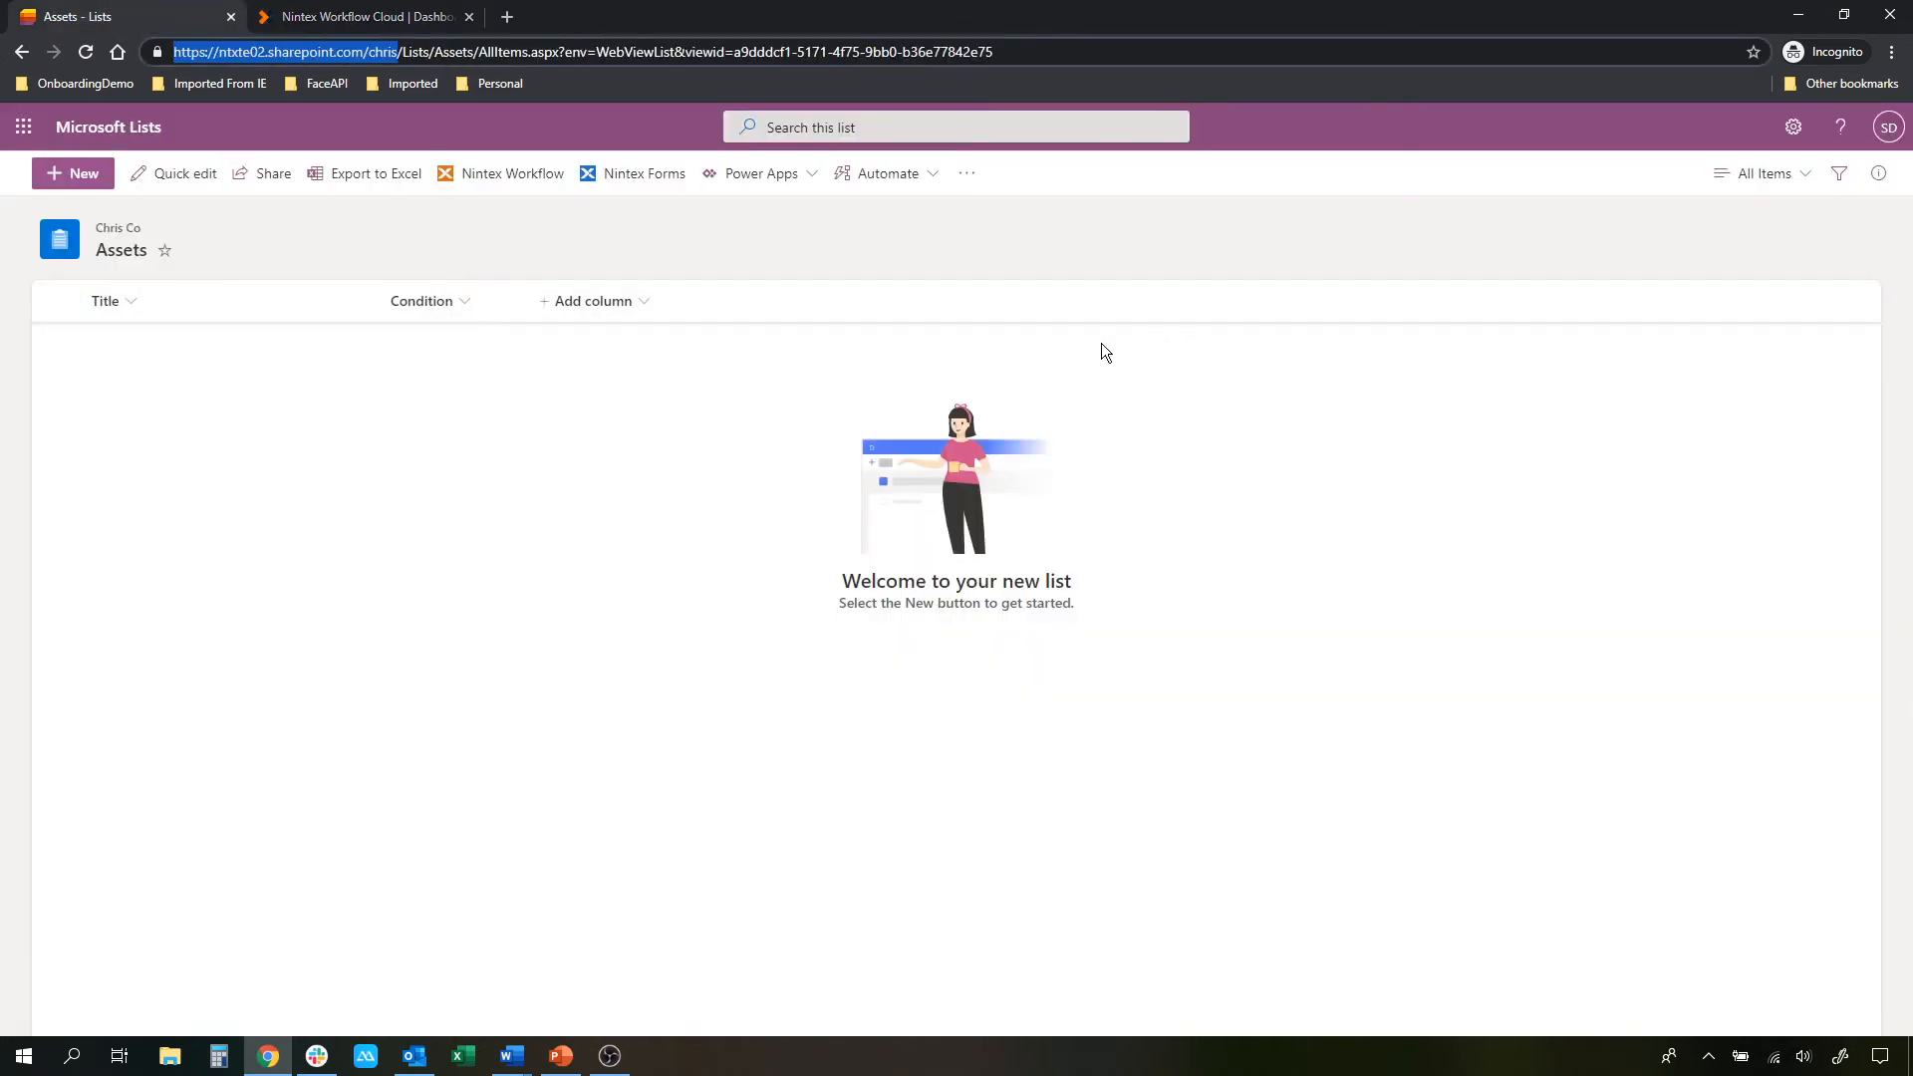
pyautogui.click(416, 14)
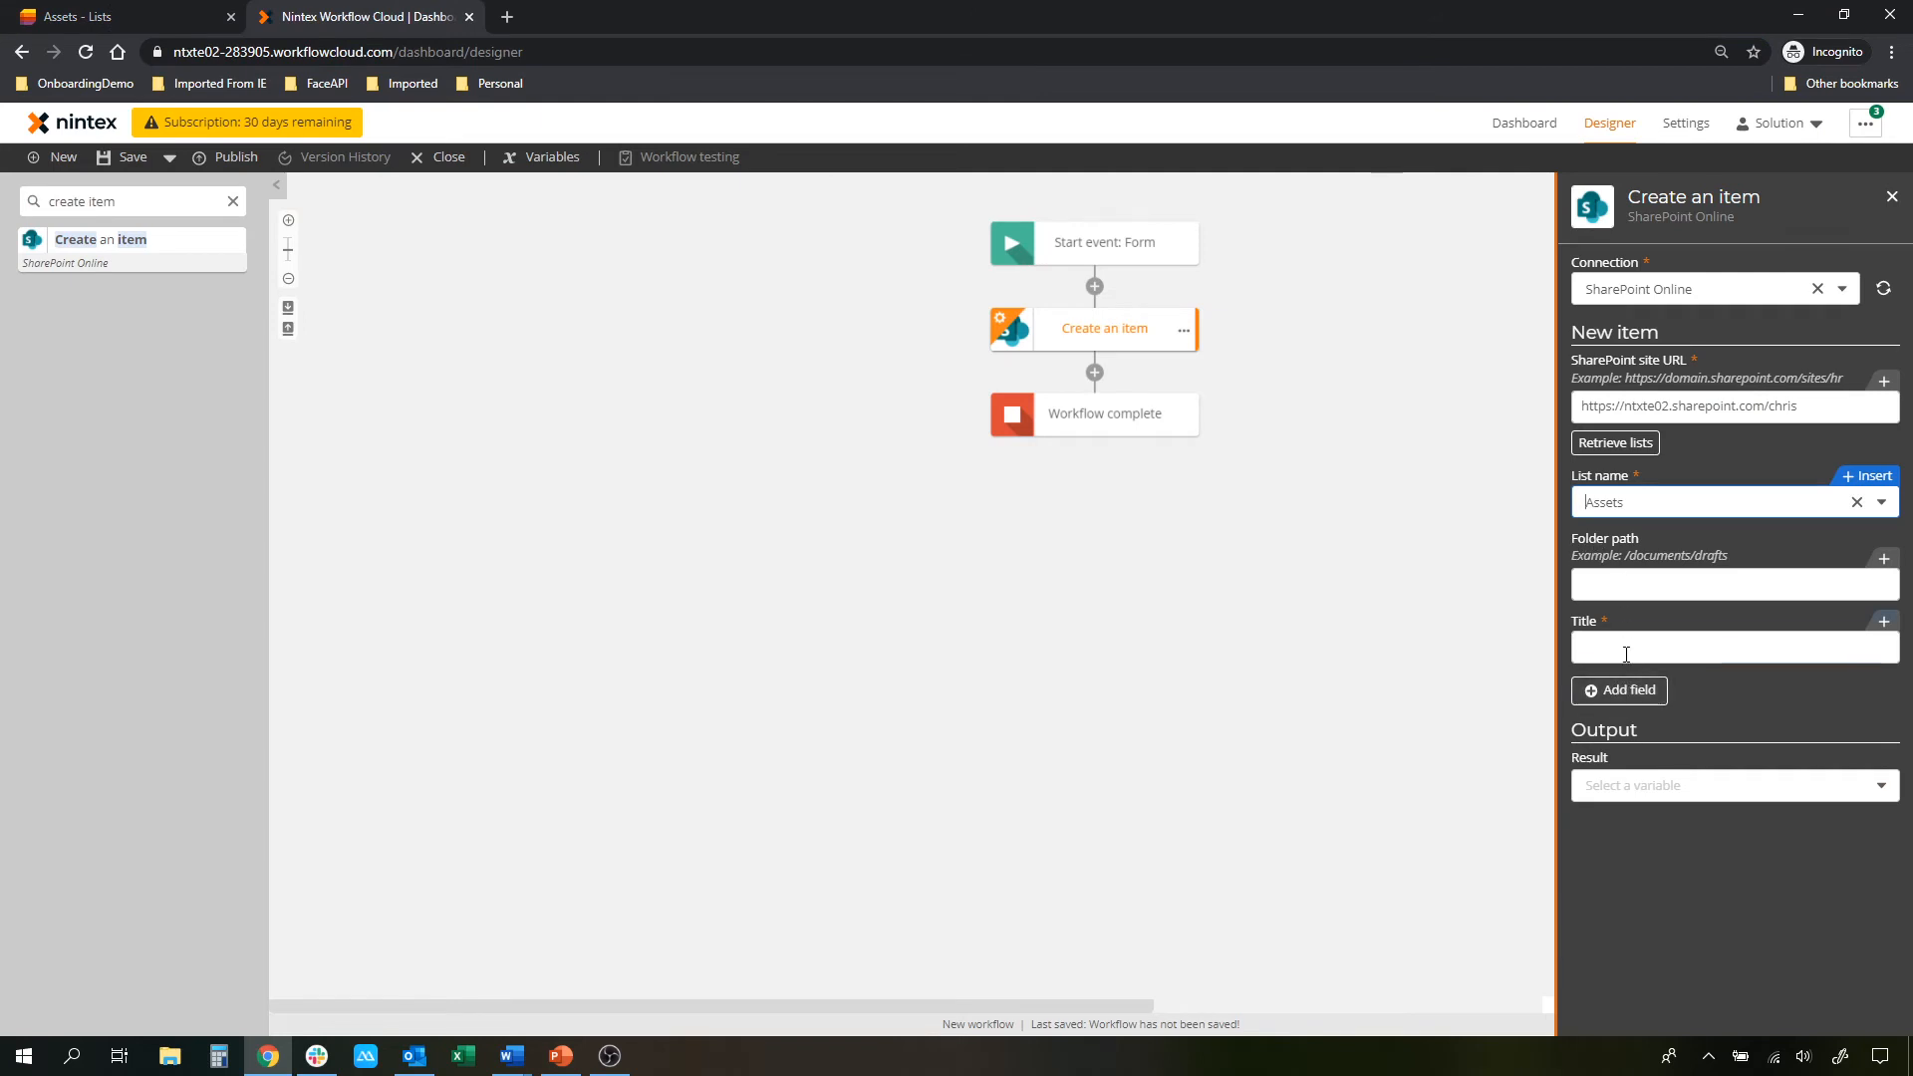
pyautogui.click(1604, 692)
pyautogui.click(1618, 732)
pyautogui.click(1865, 763)
# Map the Title field to the Asset ID form variable and the Condition field to the Condition form variable
pyautogui.click(1640, 649)
pyautogui.write('[[as')
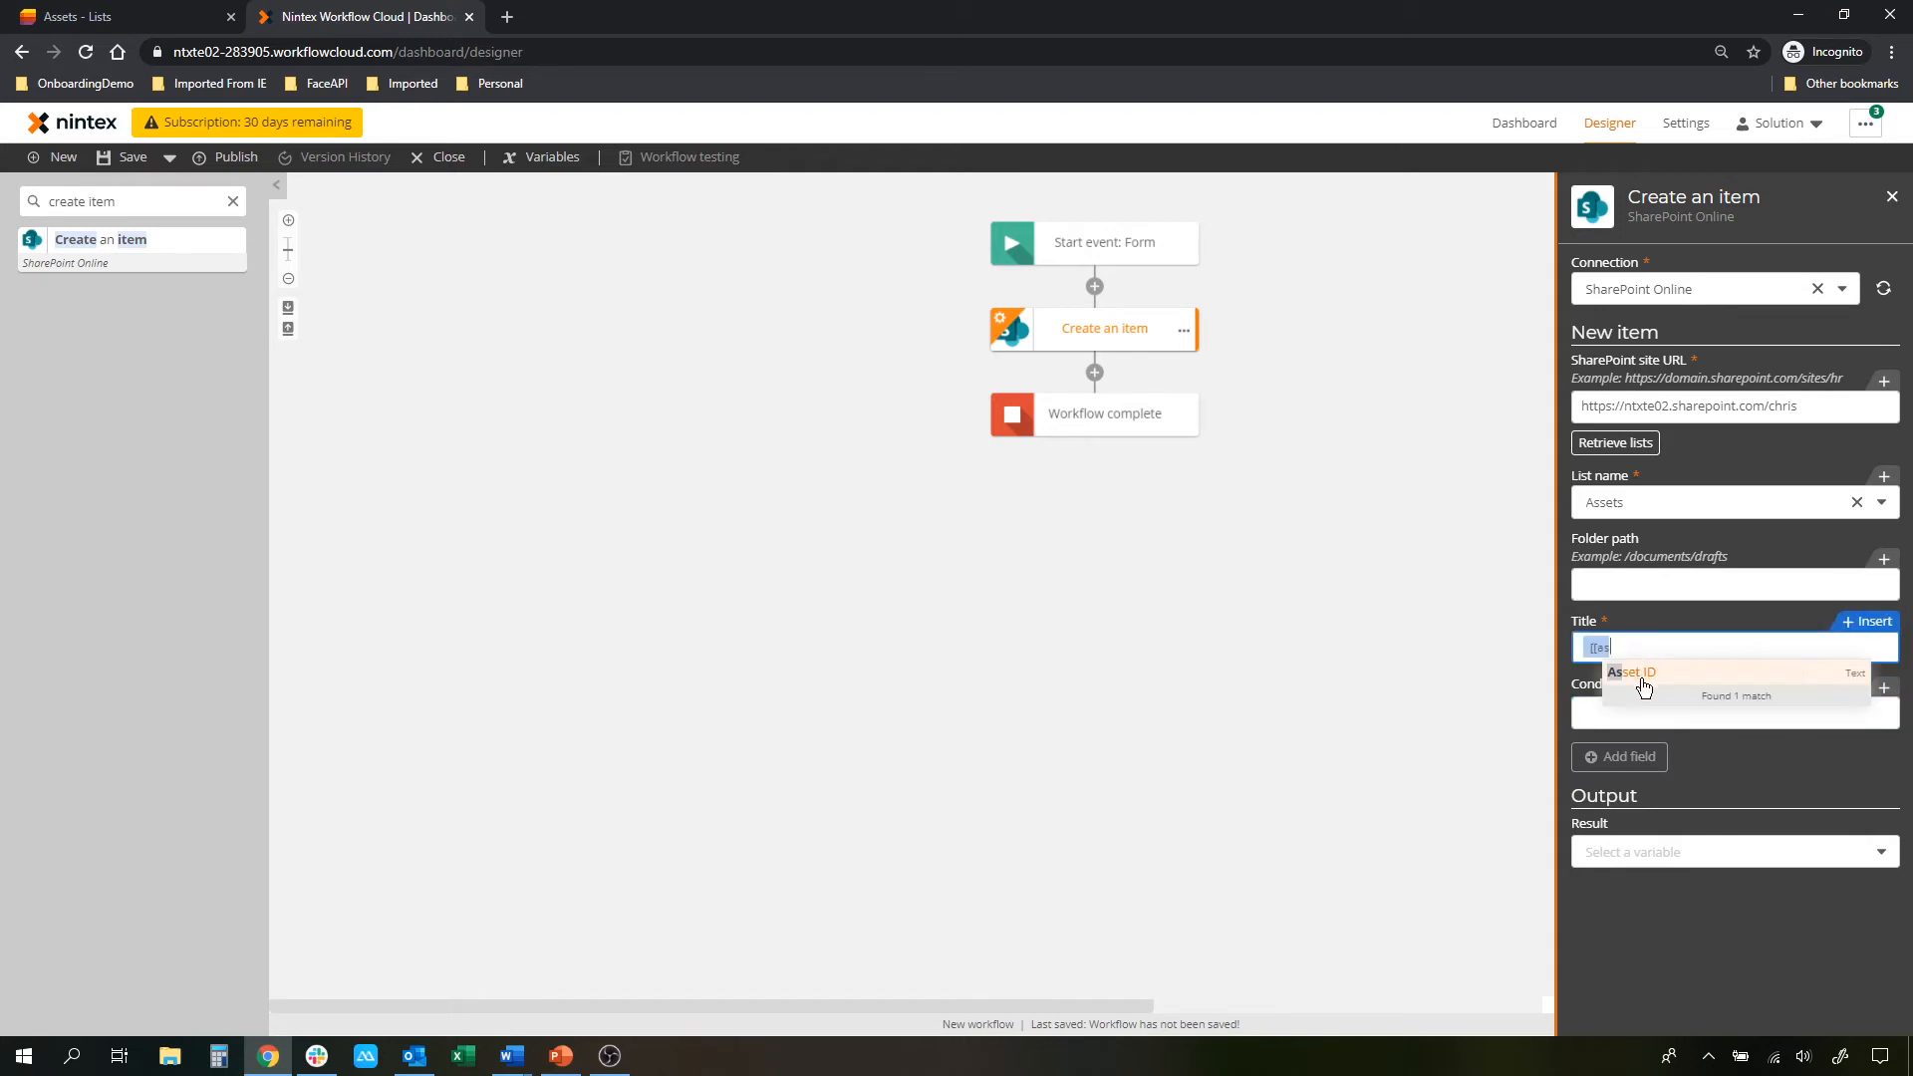
pyautogui.click(1643, 678)
pyautogui.click(1642, 709)
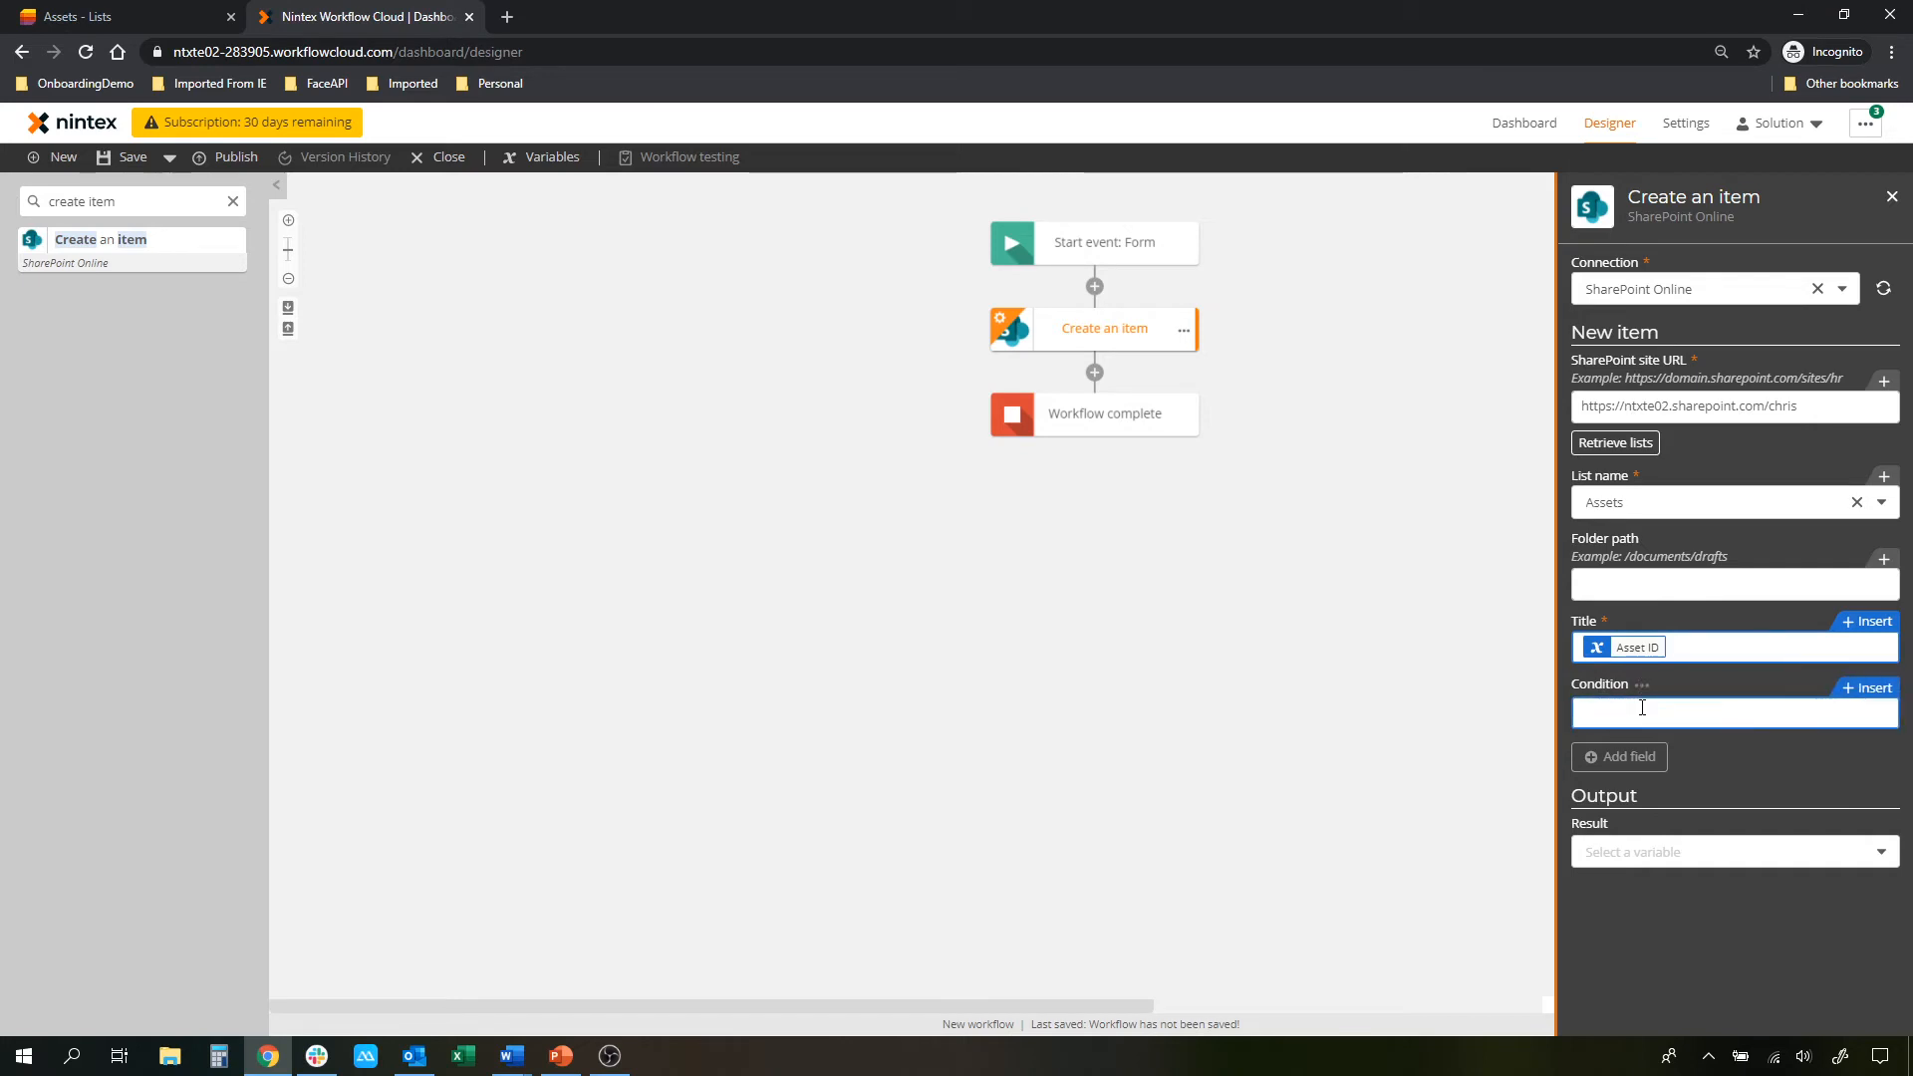
pyautogui.write('[[con')
pyautogui.click(1710, 737)
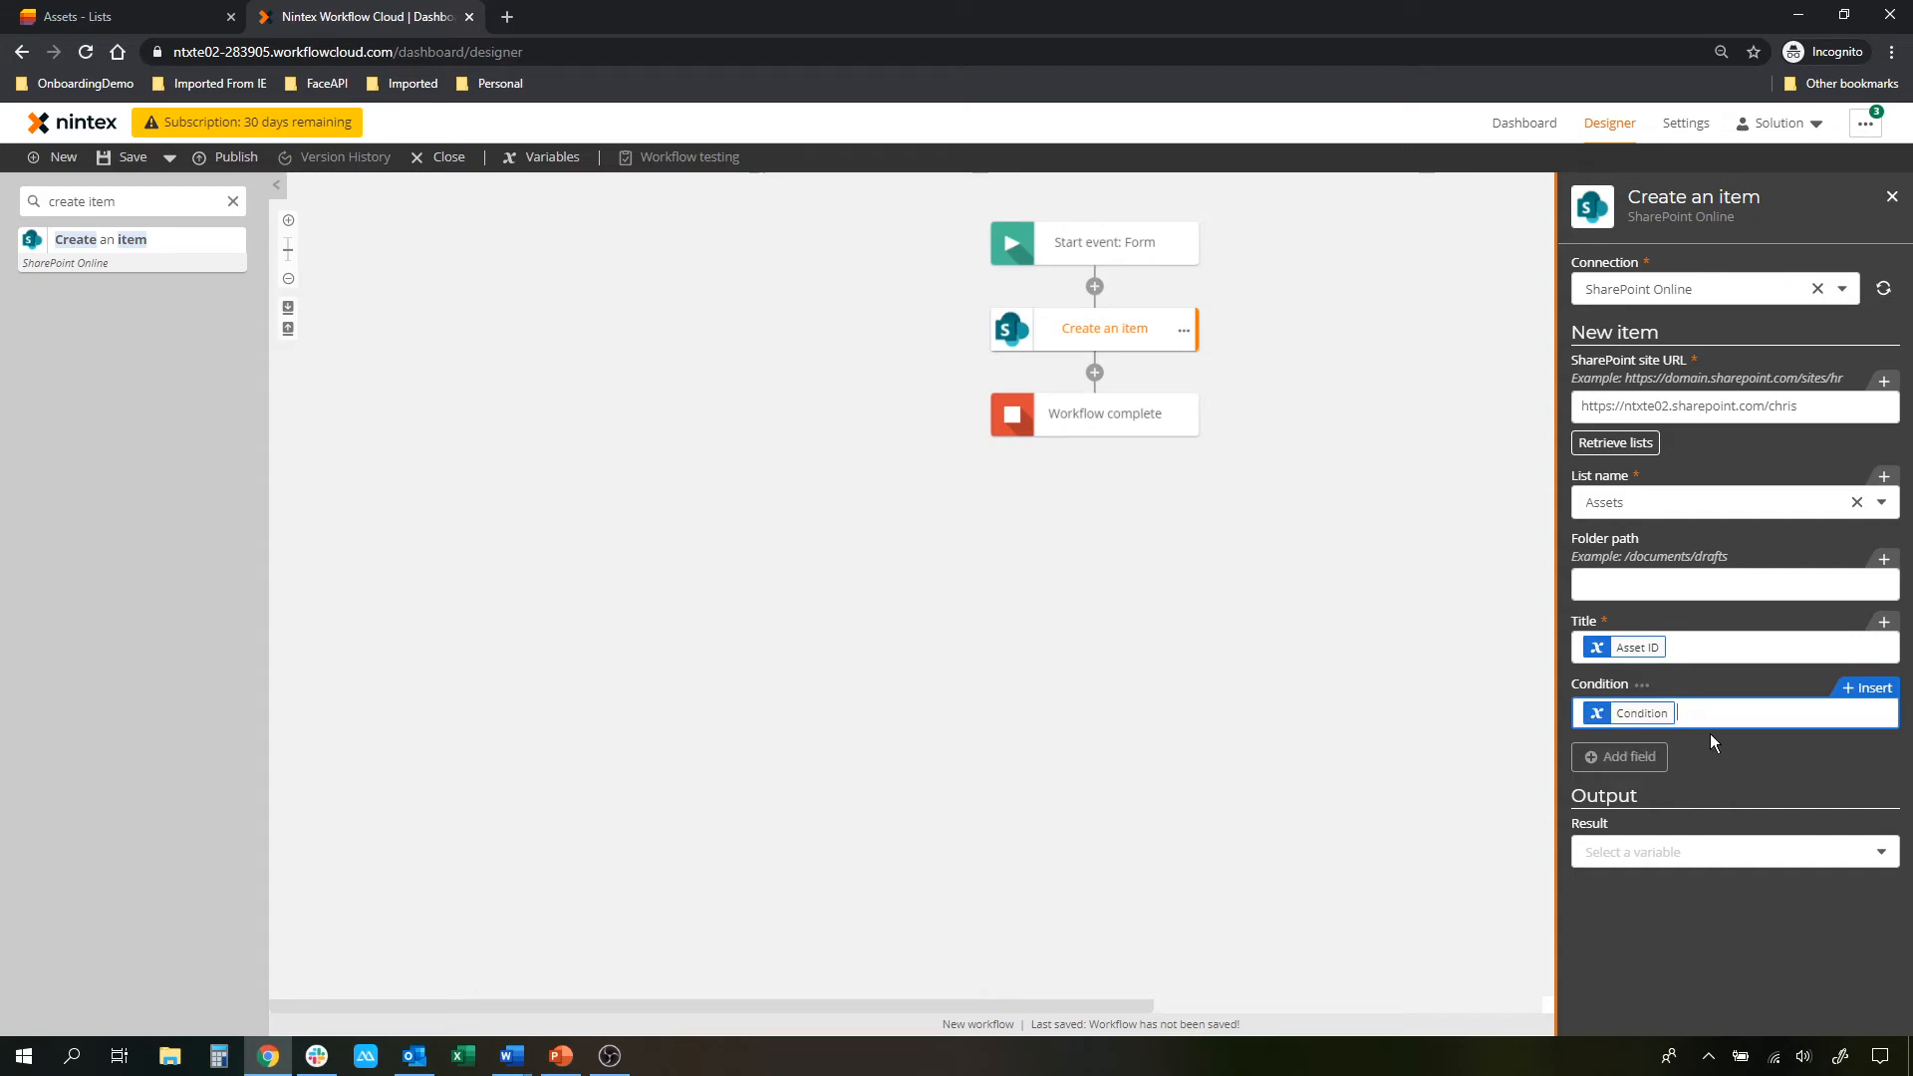
pyautogui.click(1713, 863)
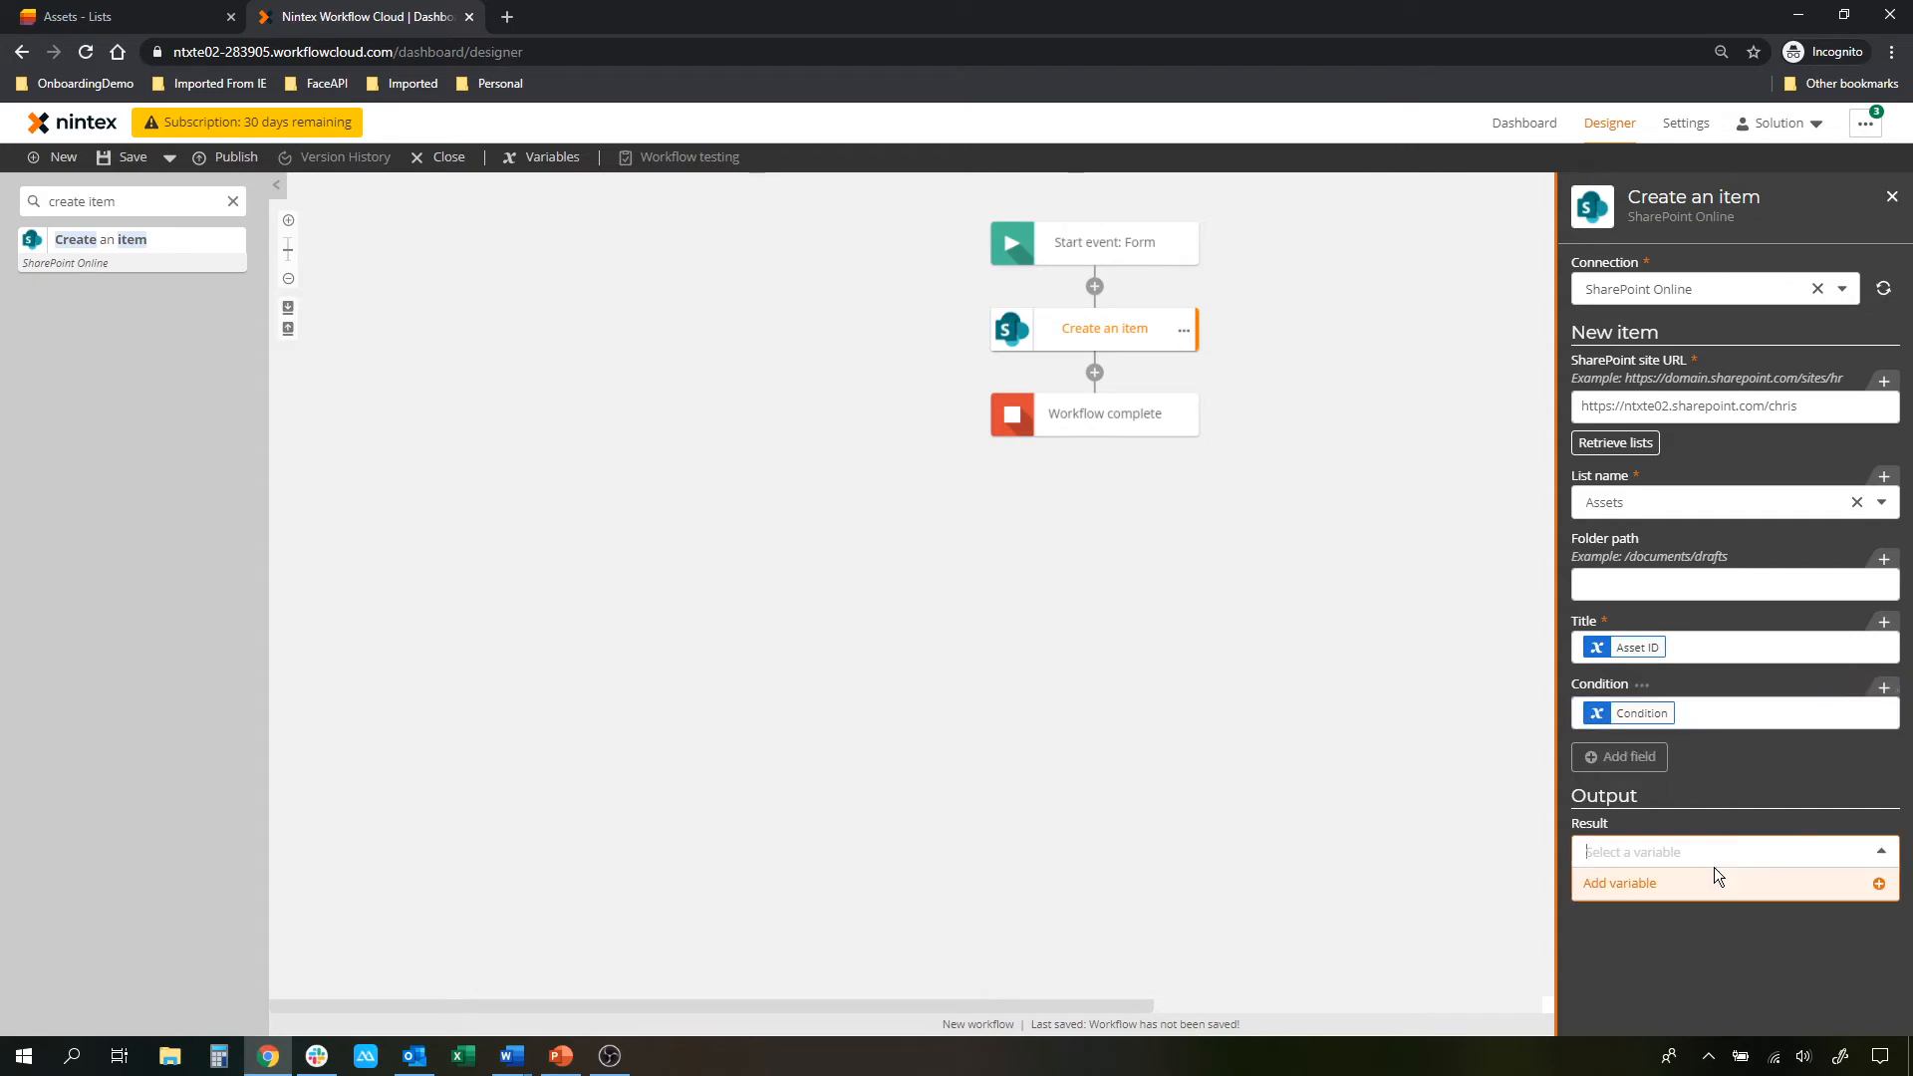
pyautogui.click(1664, 879)
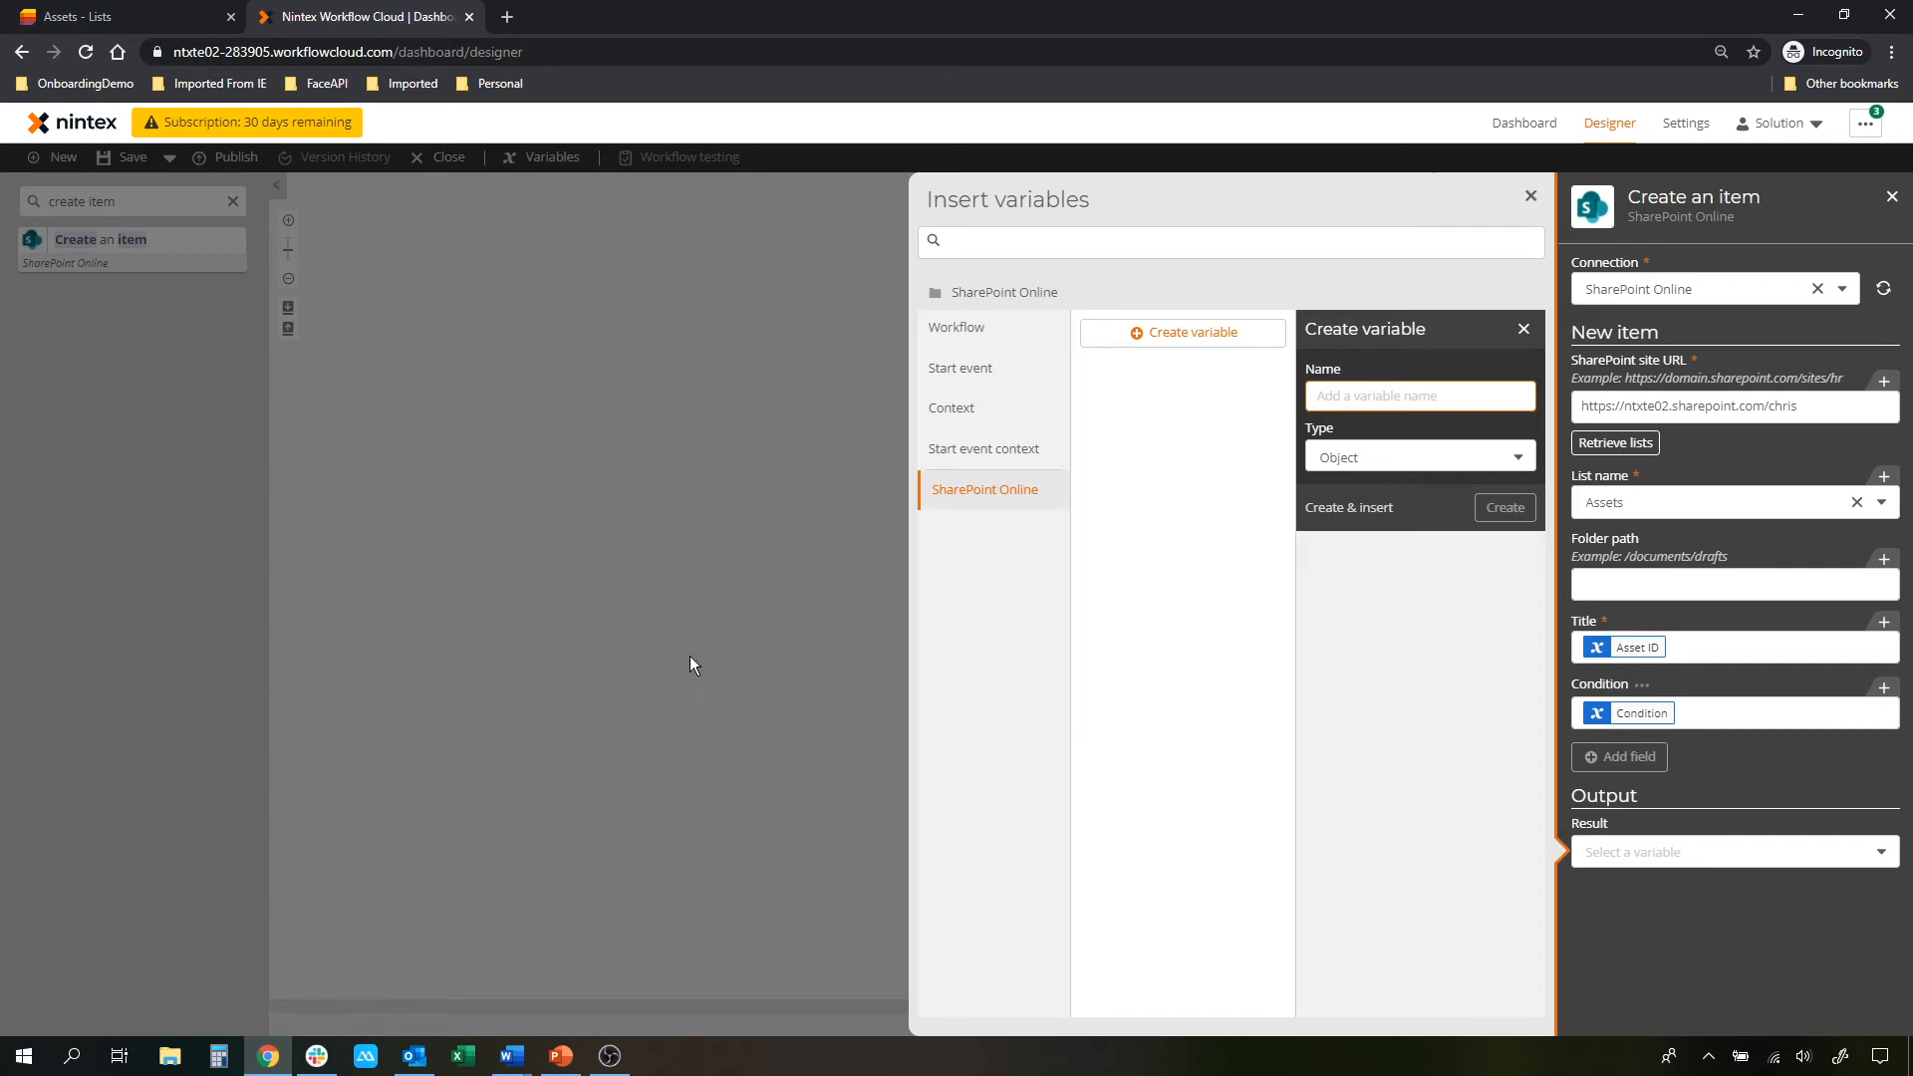
pyautogui.click(578, 637)
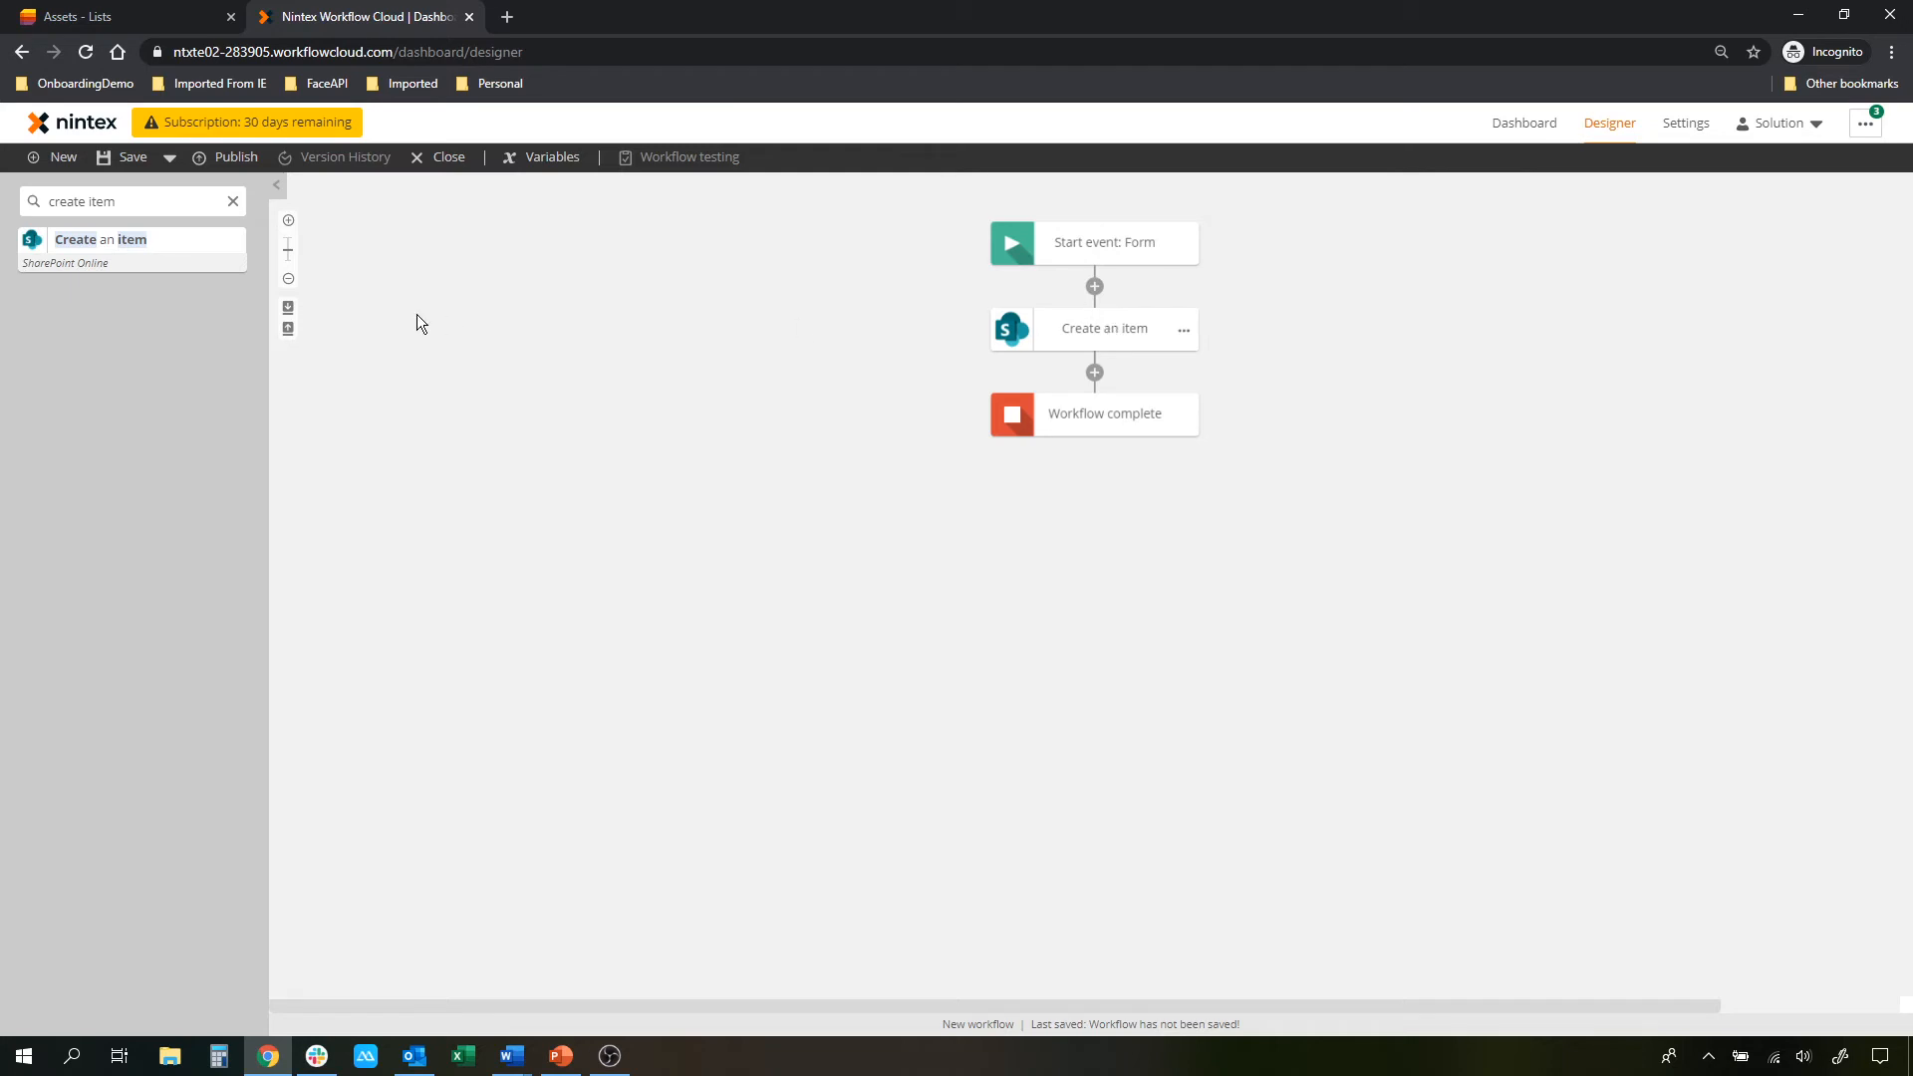
# Publish the workflow under the name Microsoft List Demo for Production use
pyautogui.click(241, 158)
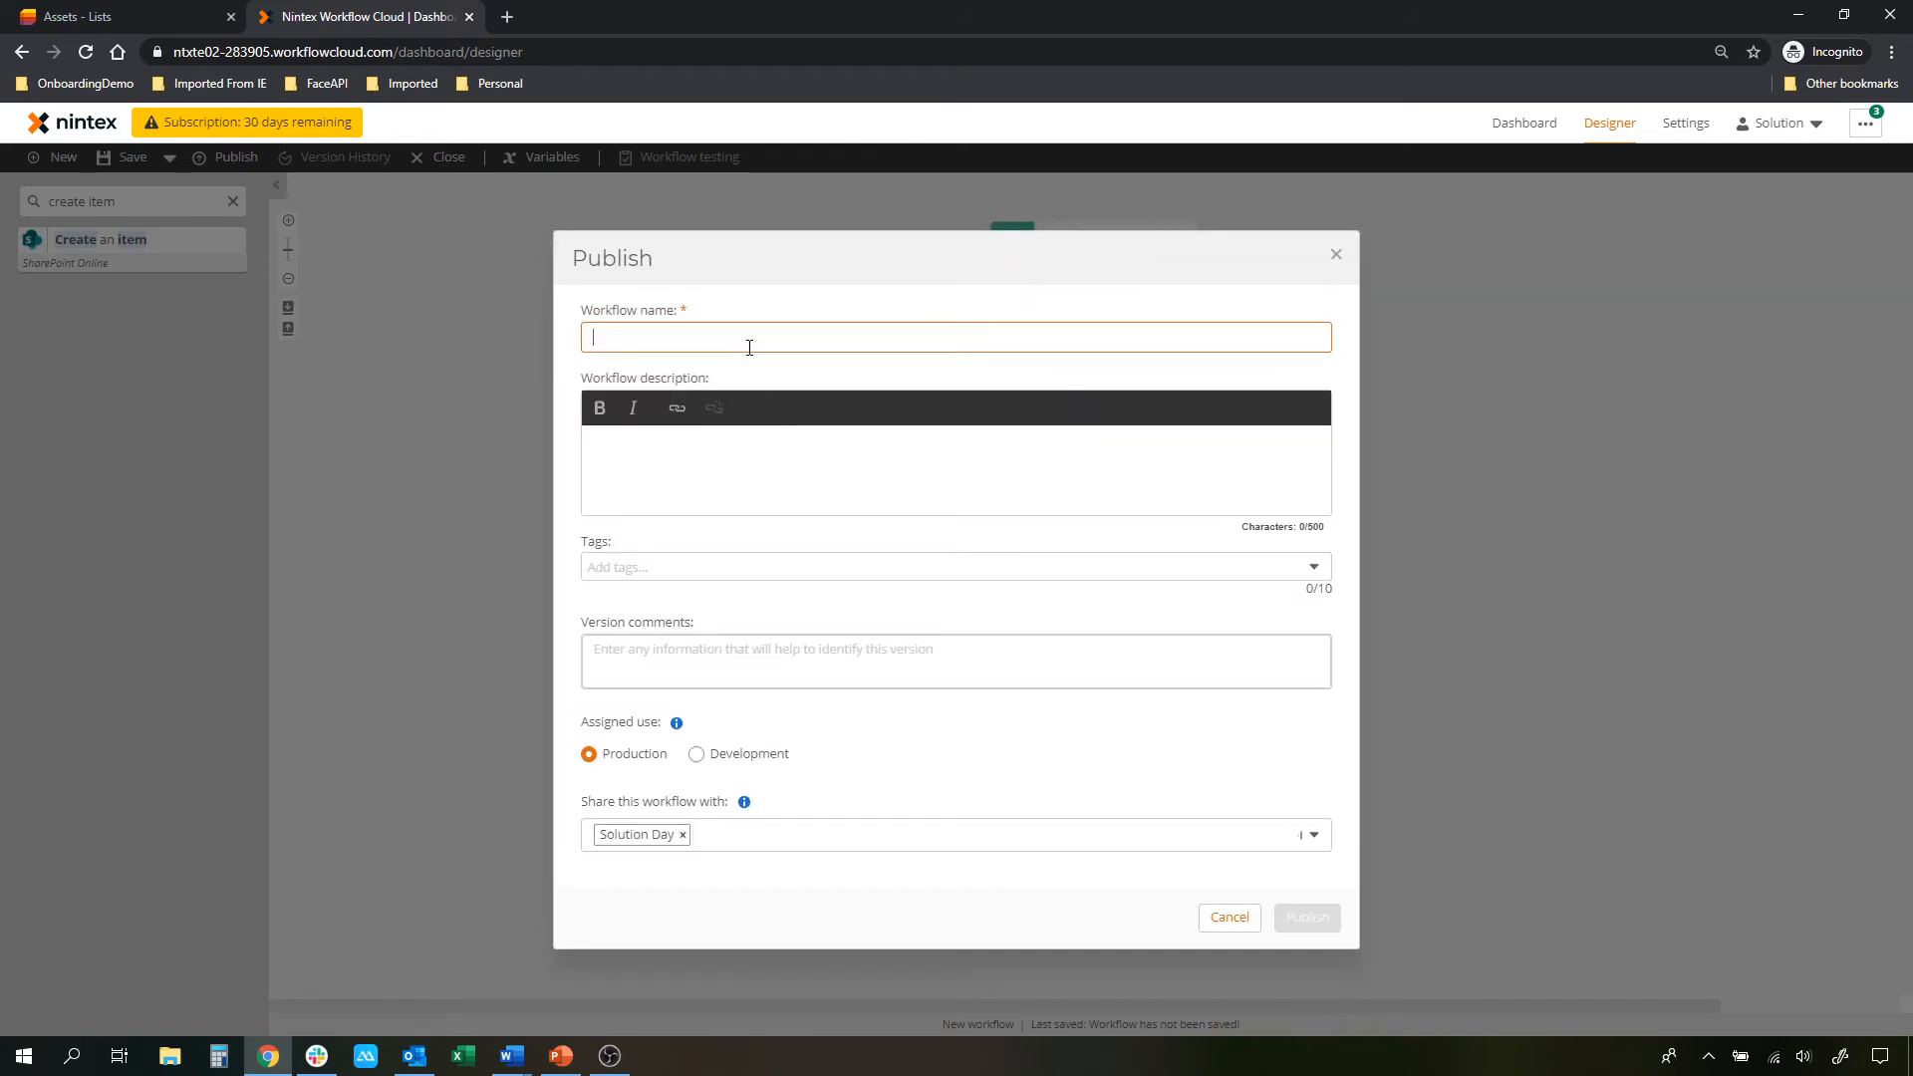
pyautogui.write('Microsoft List Demo')
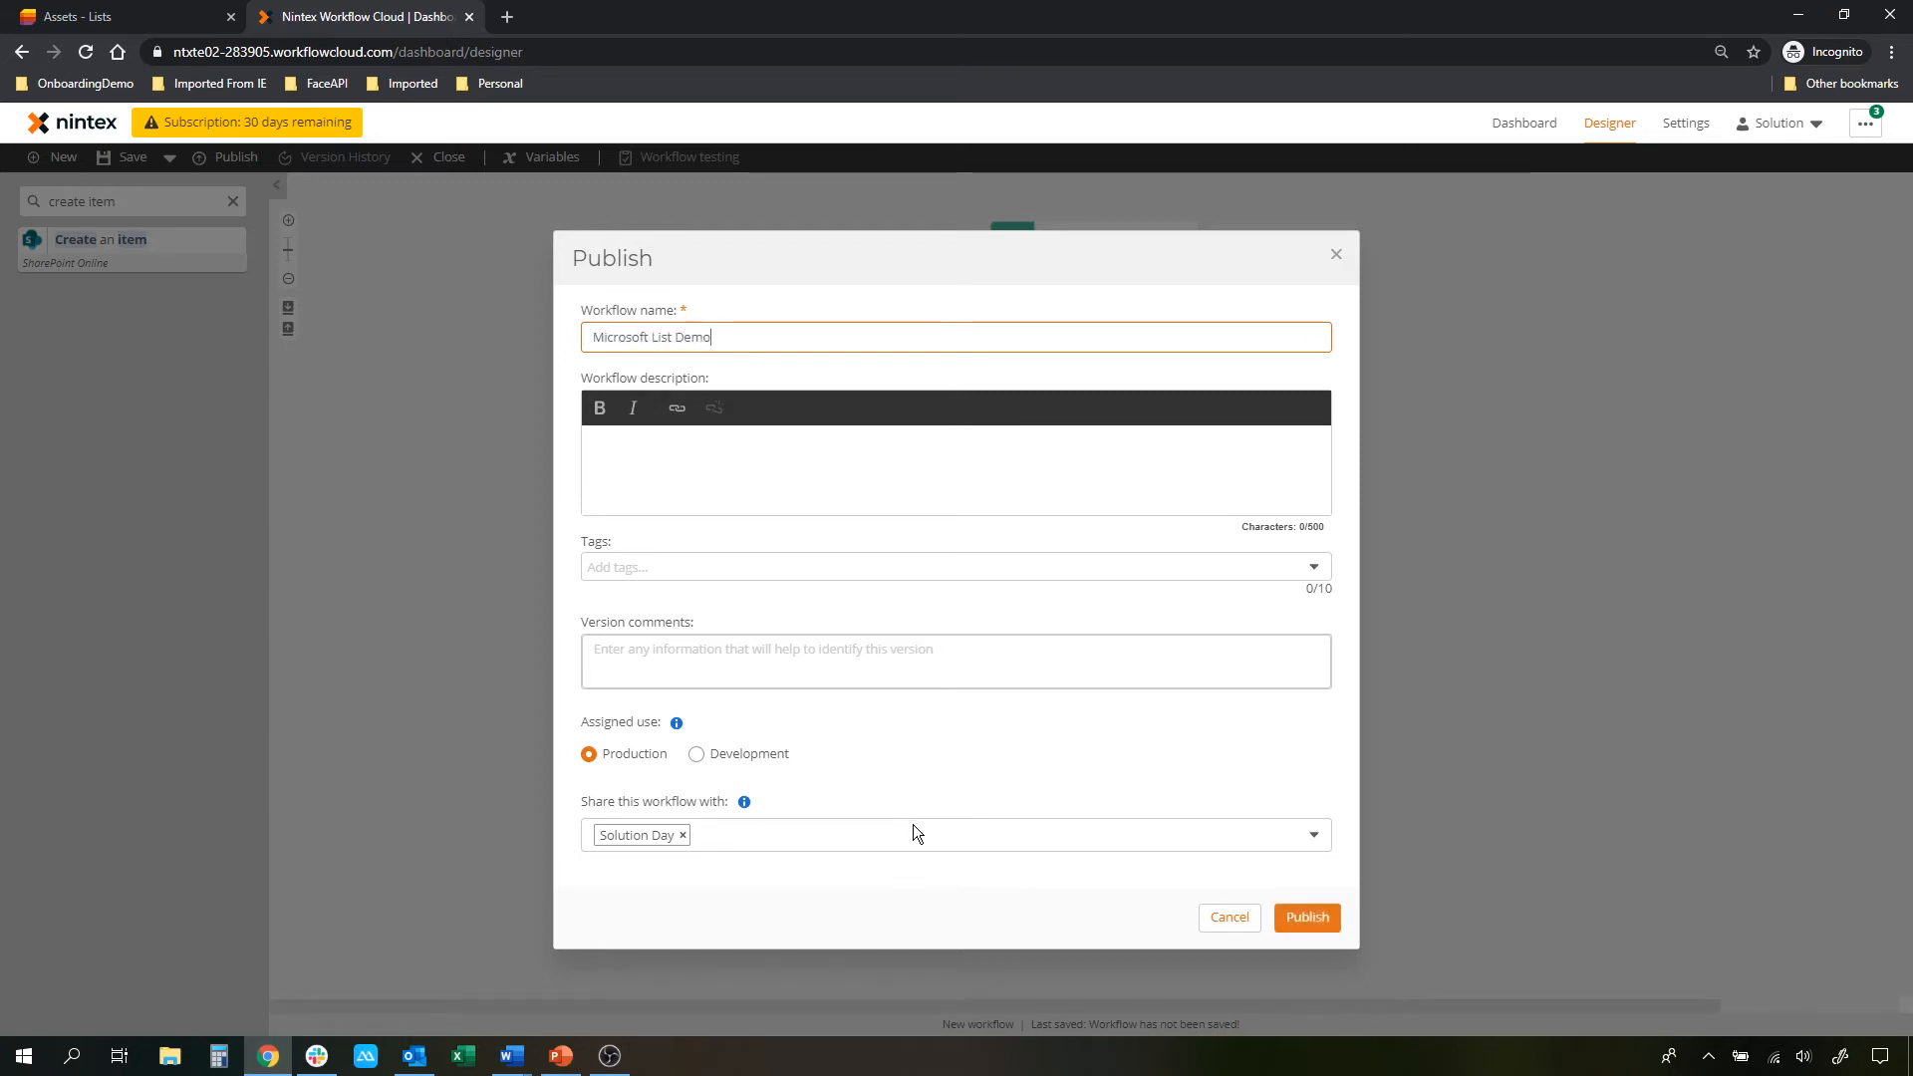
pyautogui.click(1313, 918)
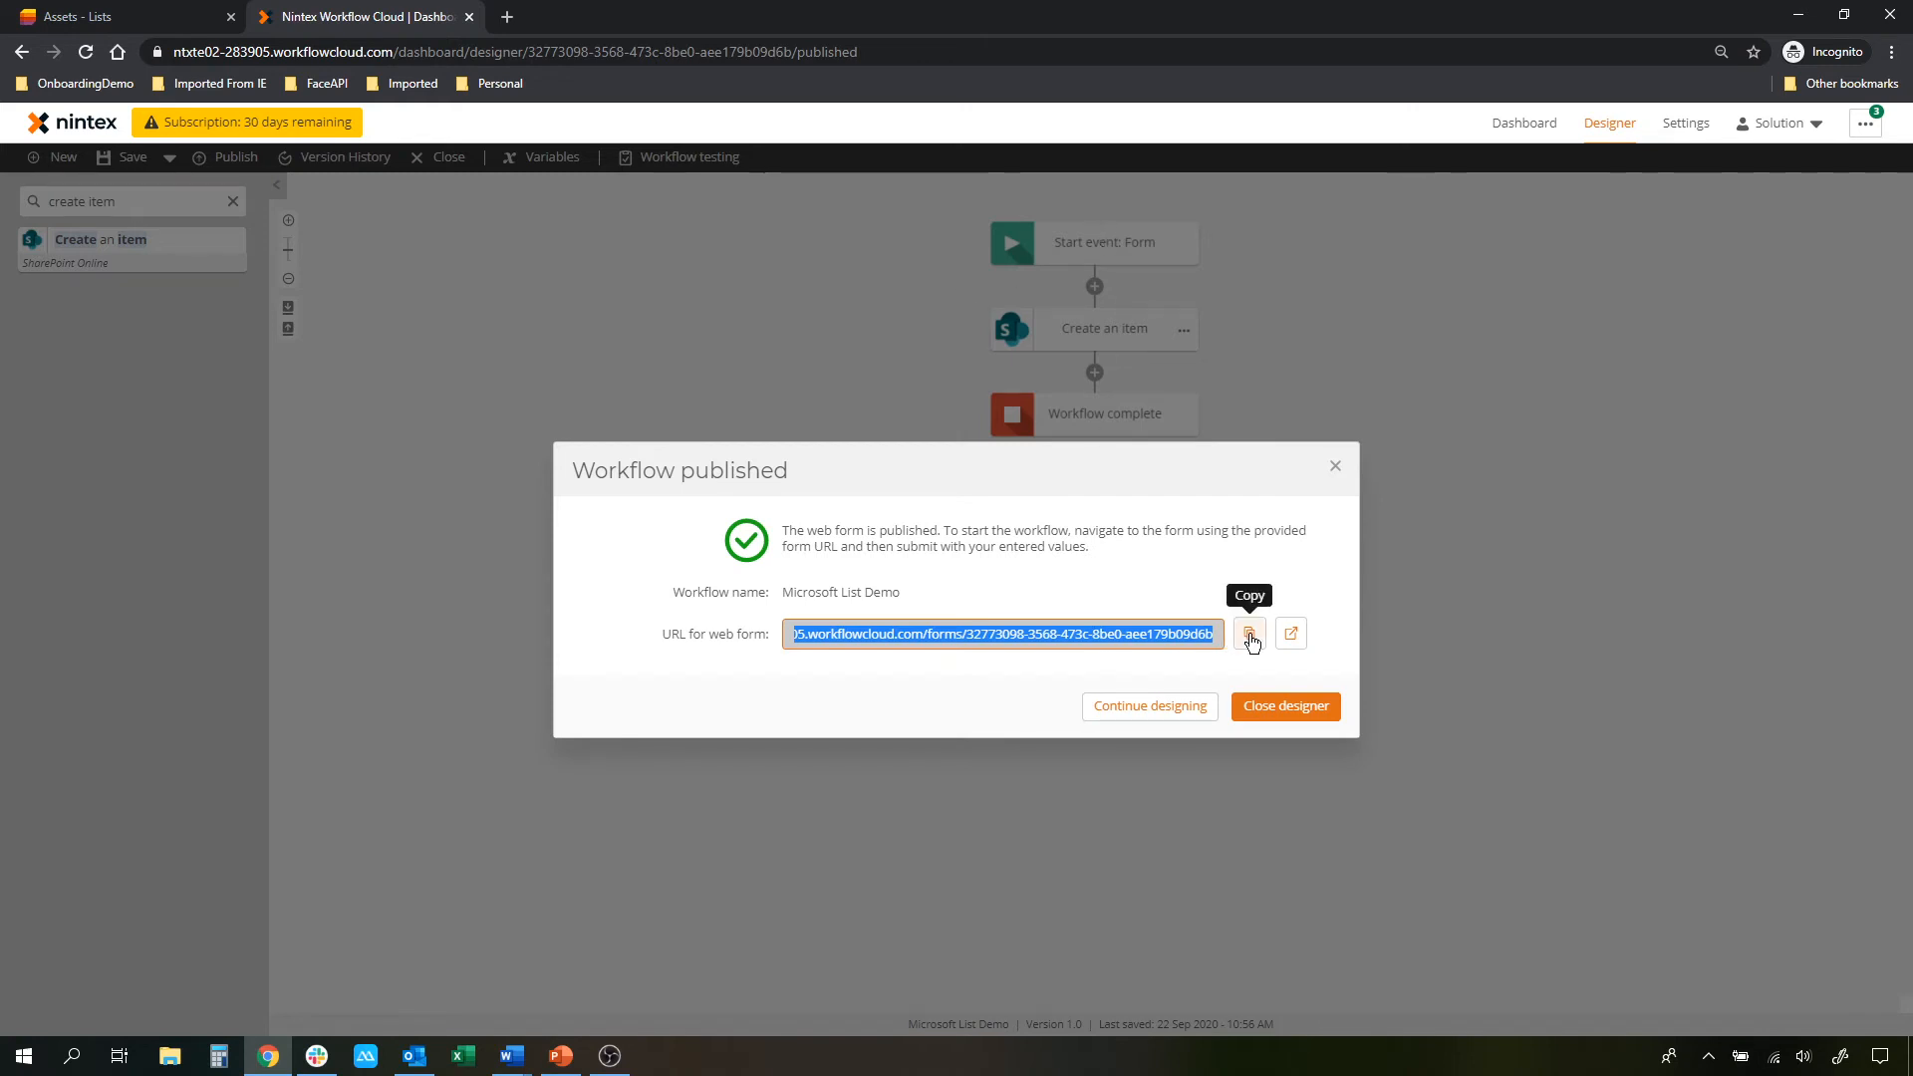
# Open the published web form and submit it with Asset ID 123, condition Ugly and a freehand signature
pyautogui.click(1299, 638)
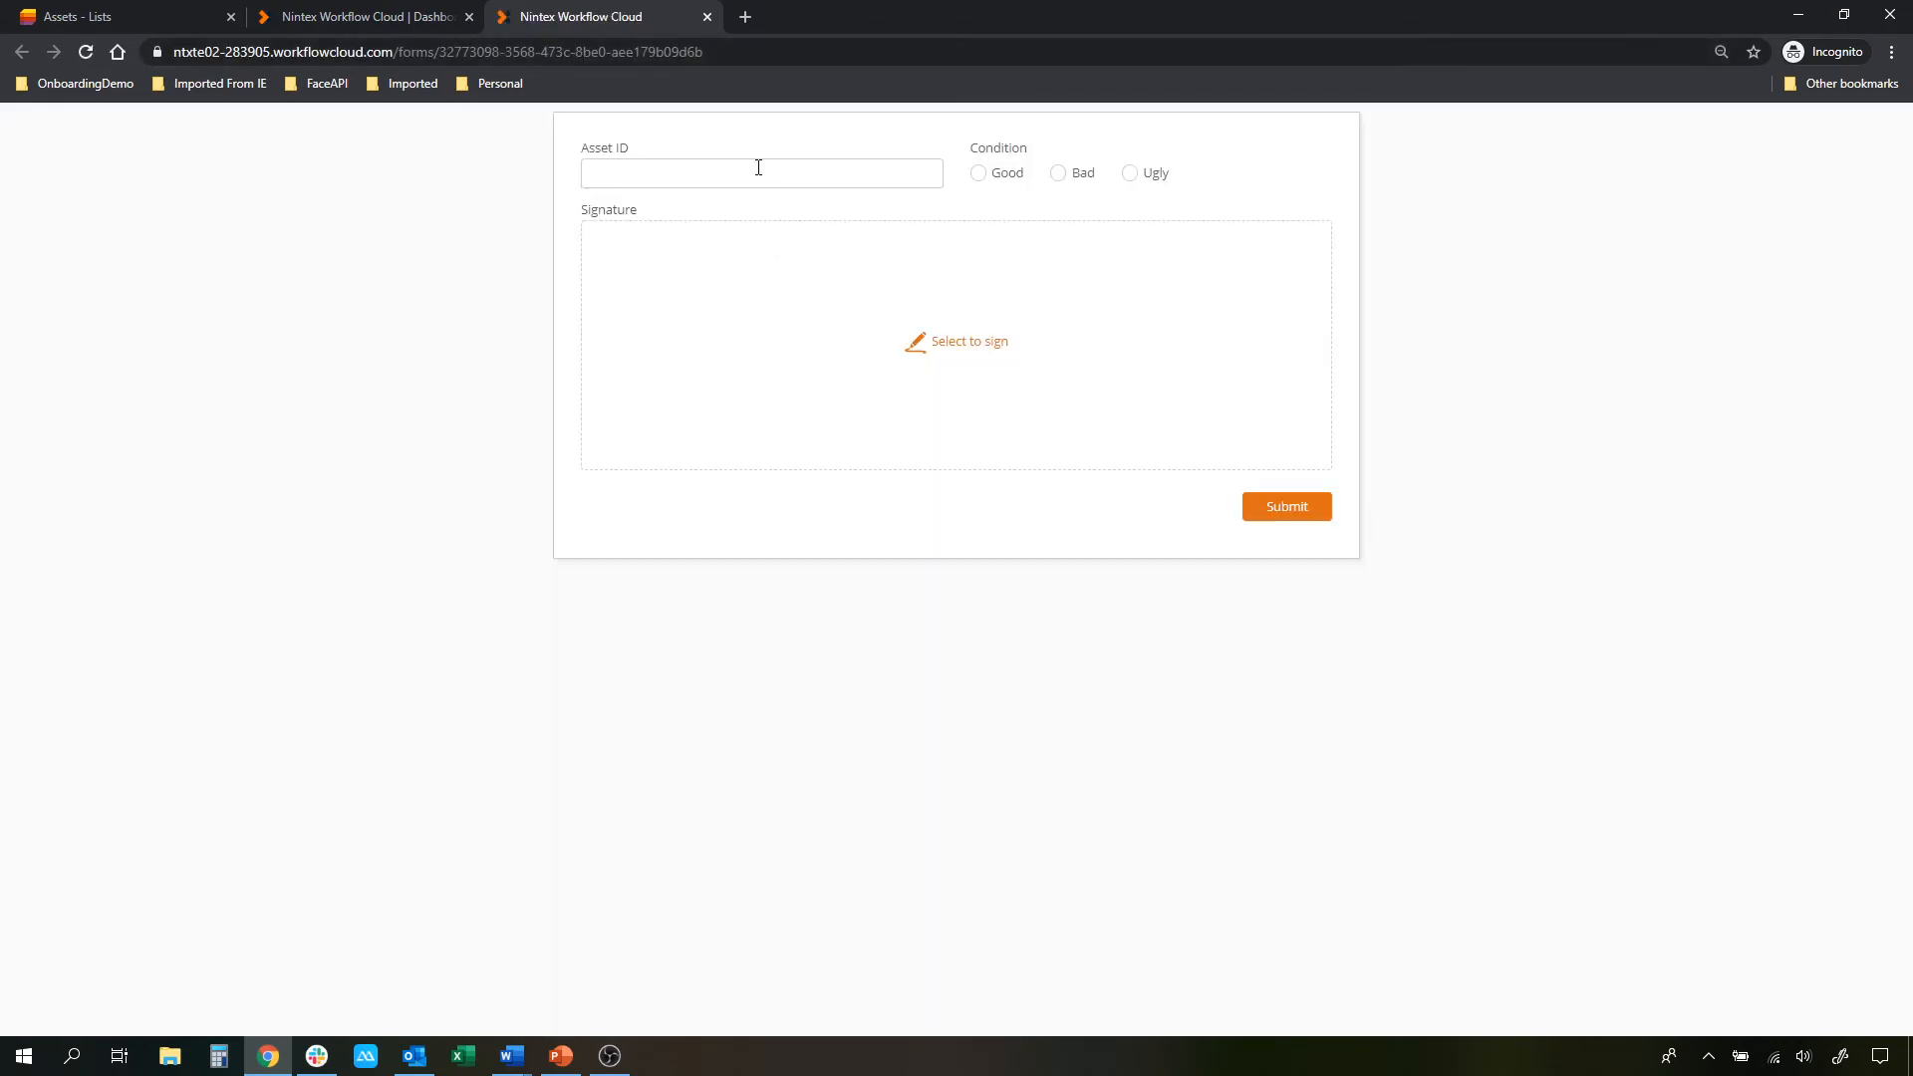
pyautogui.click(752, 164)
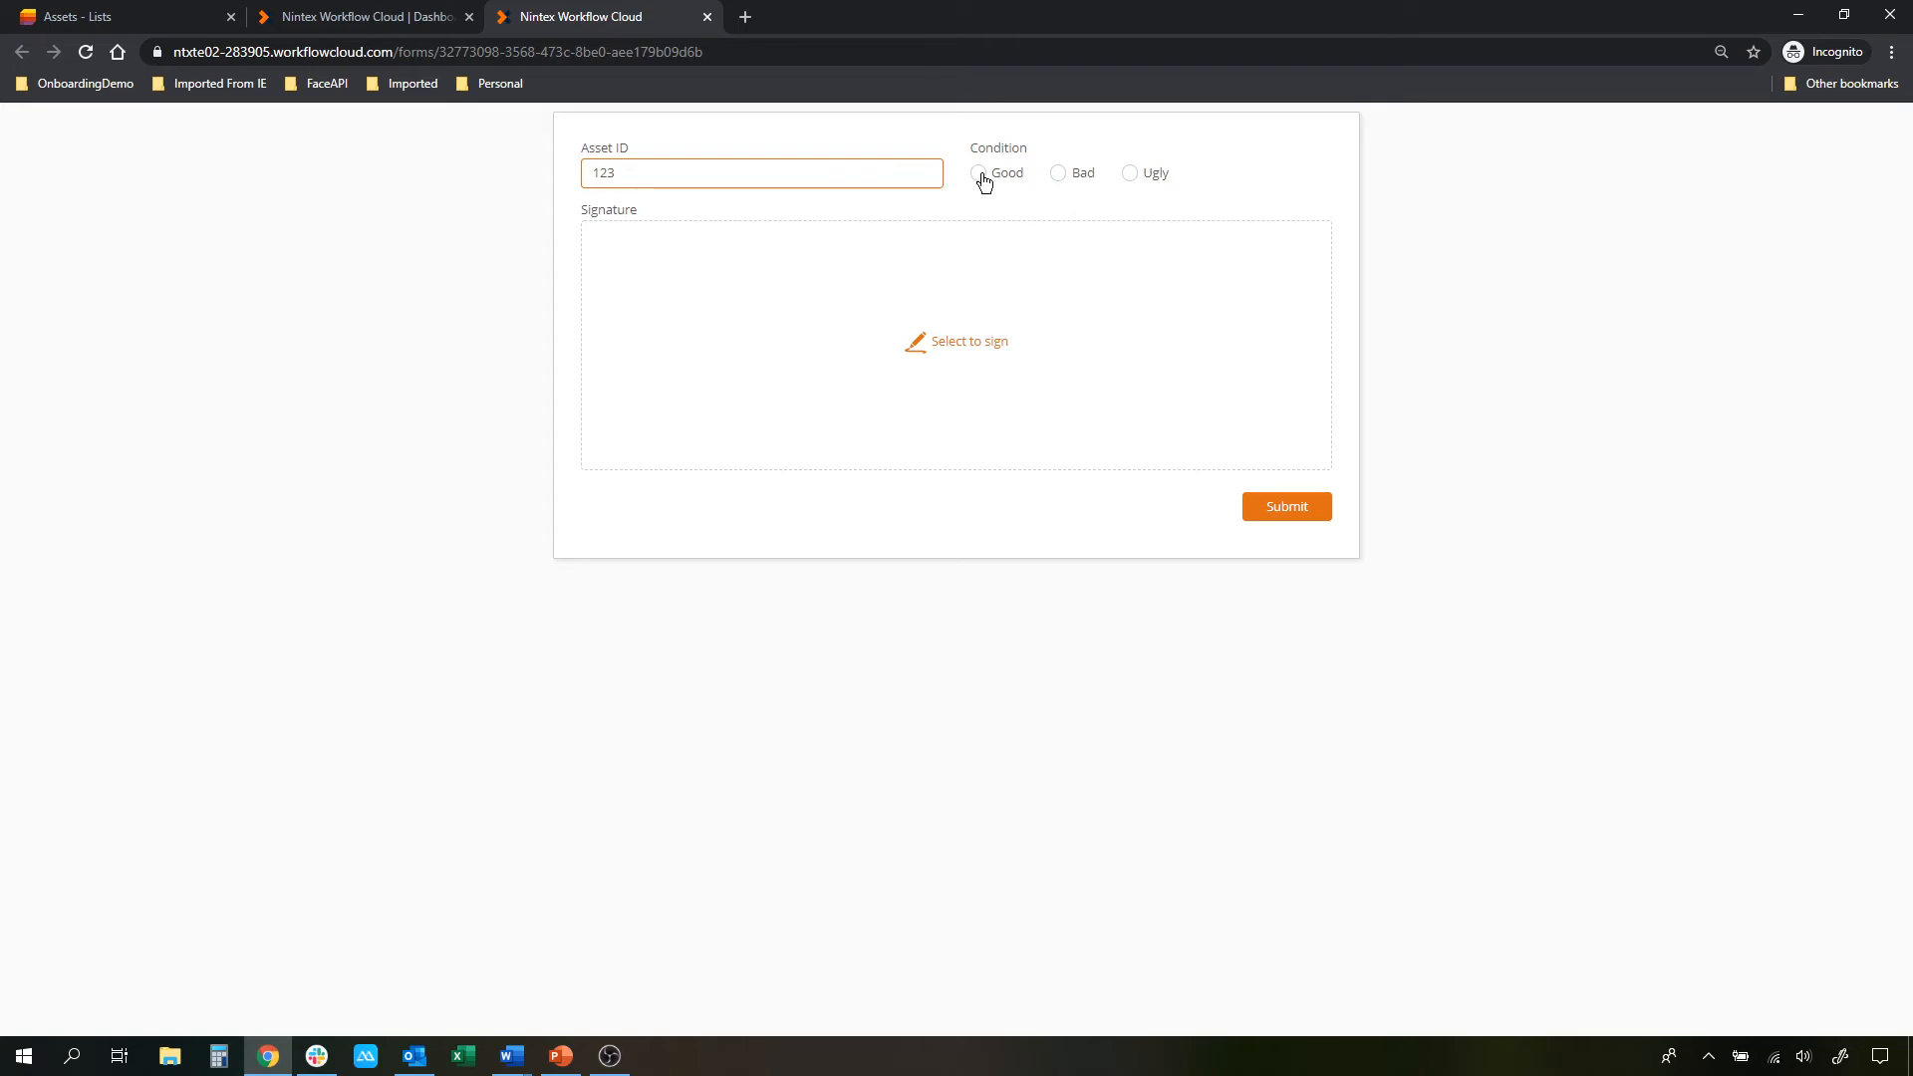
pyautogui.click(1129, 174)
pyautogui.click(1110, 375)
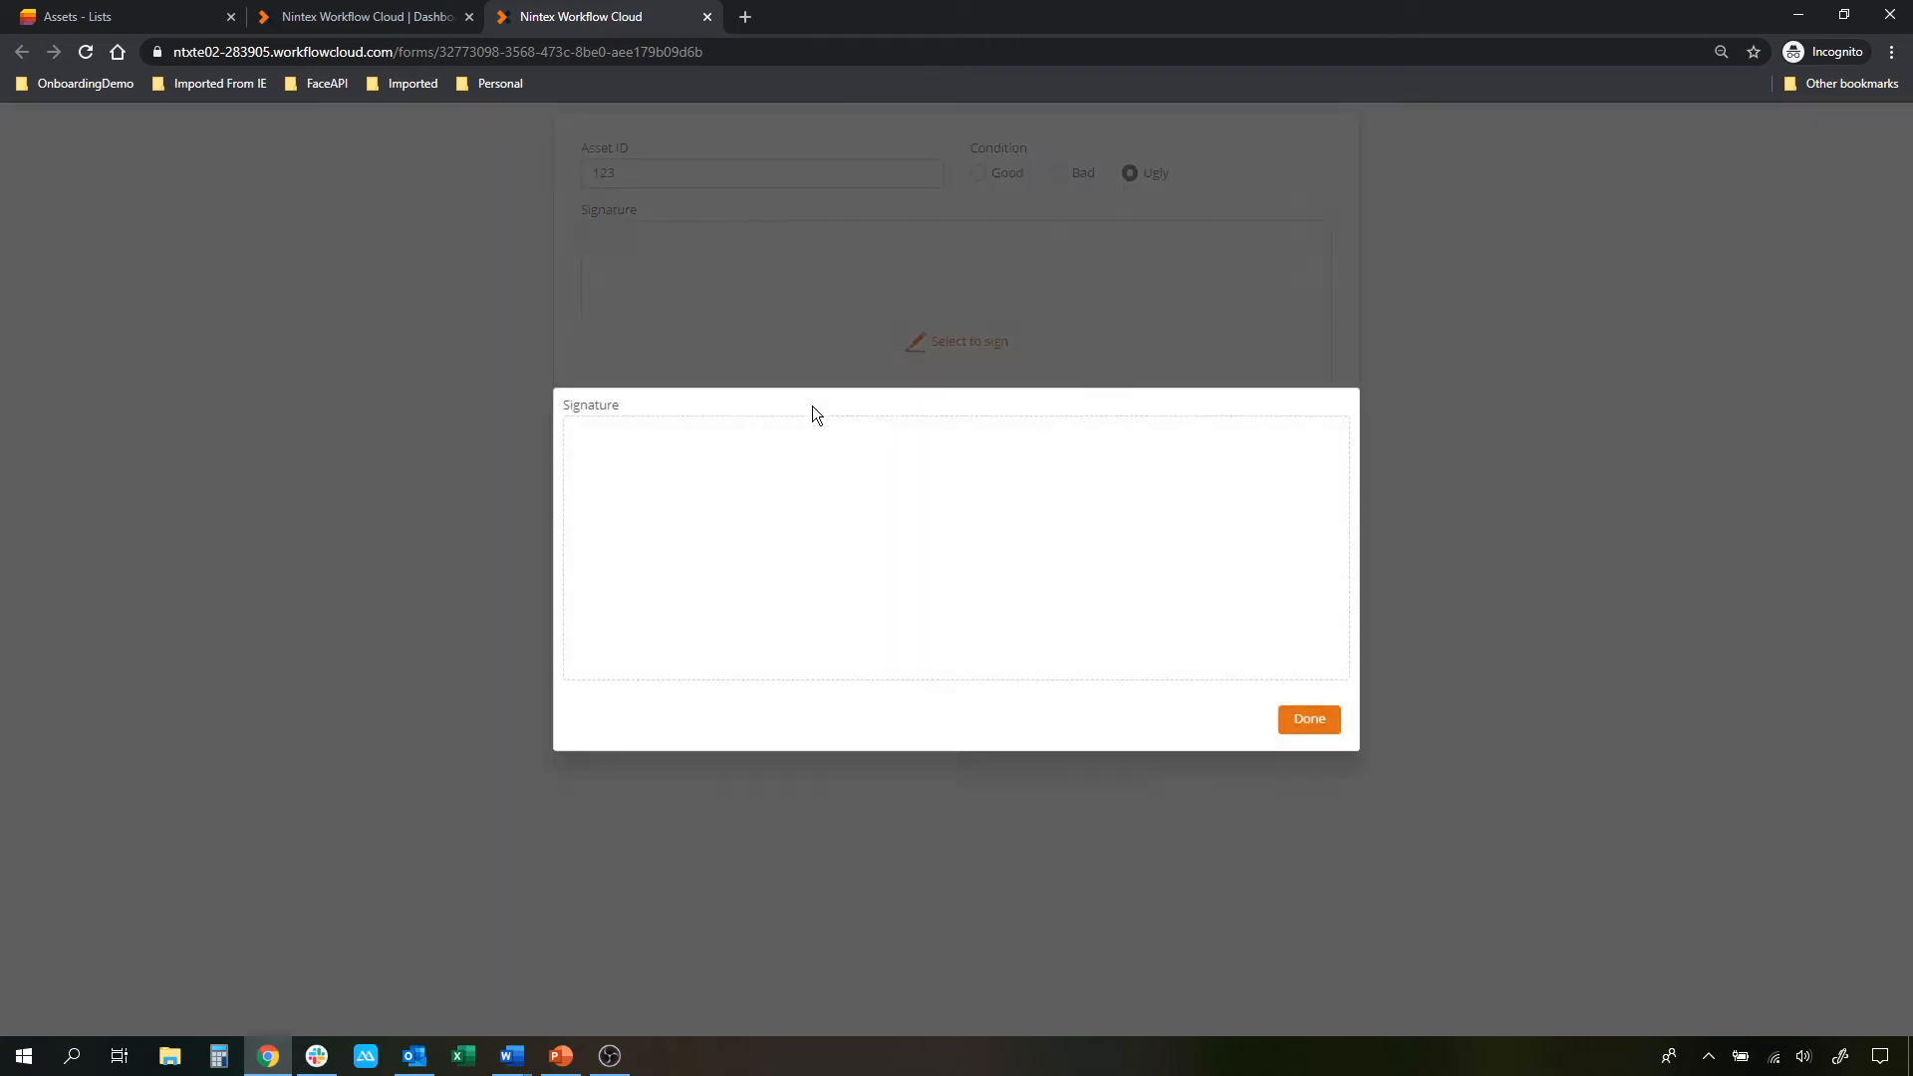
pyautogui.moveTo(945, 473); pyautogui.dragTo(876, 573)
pyautogui.moveTo(694, 429); pyautogui.dragTo(928, 543)
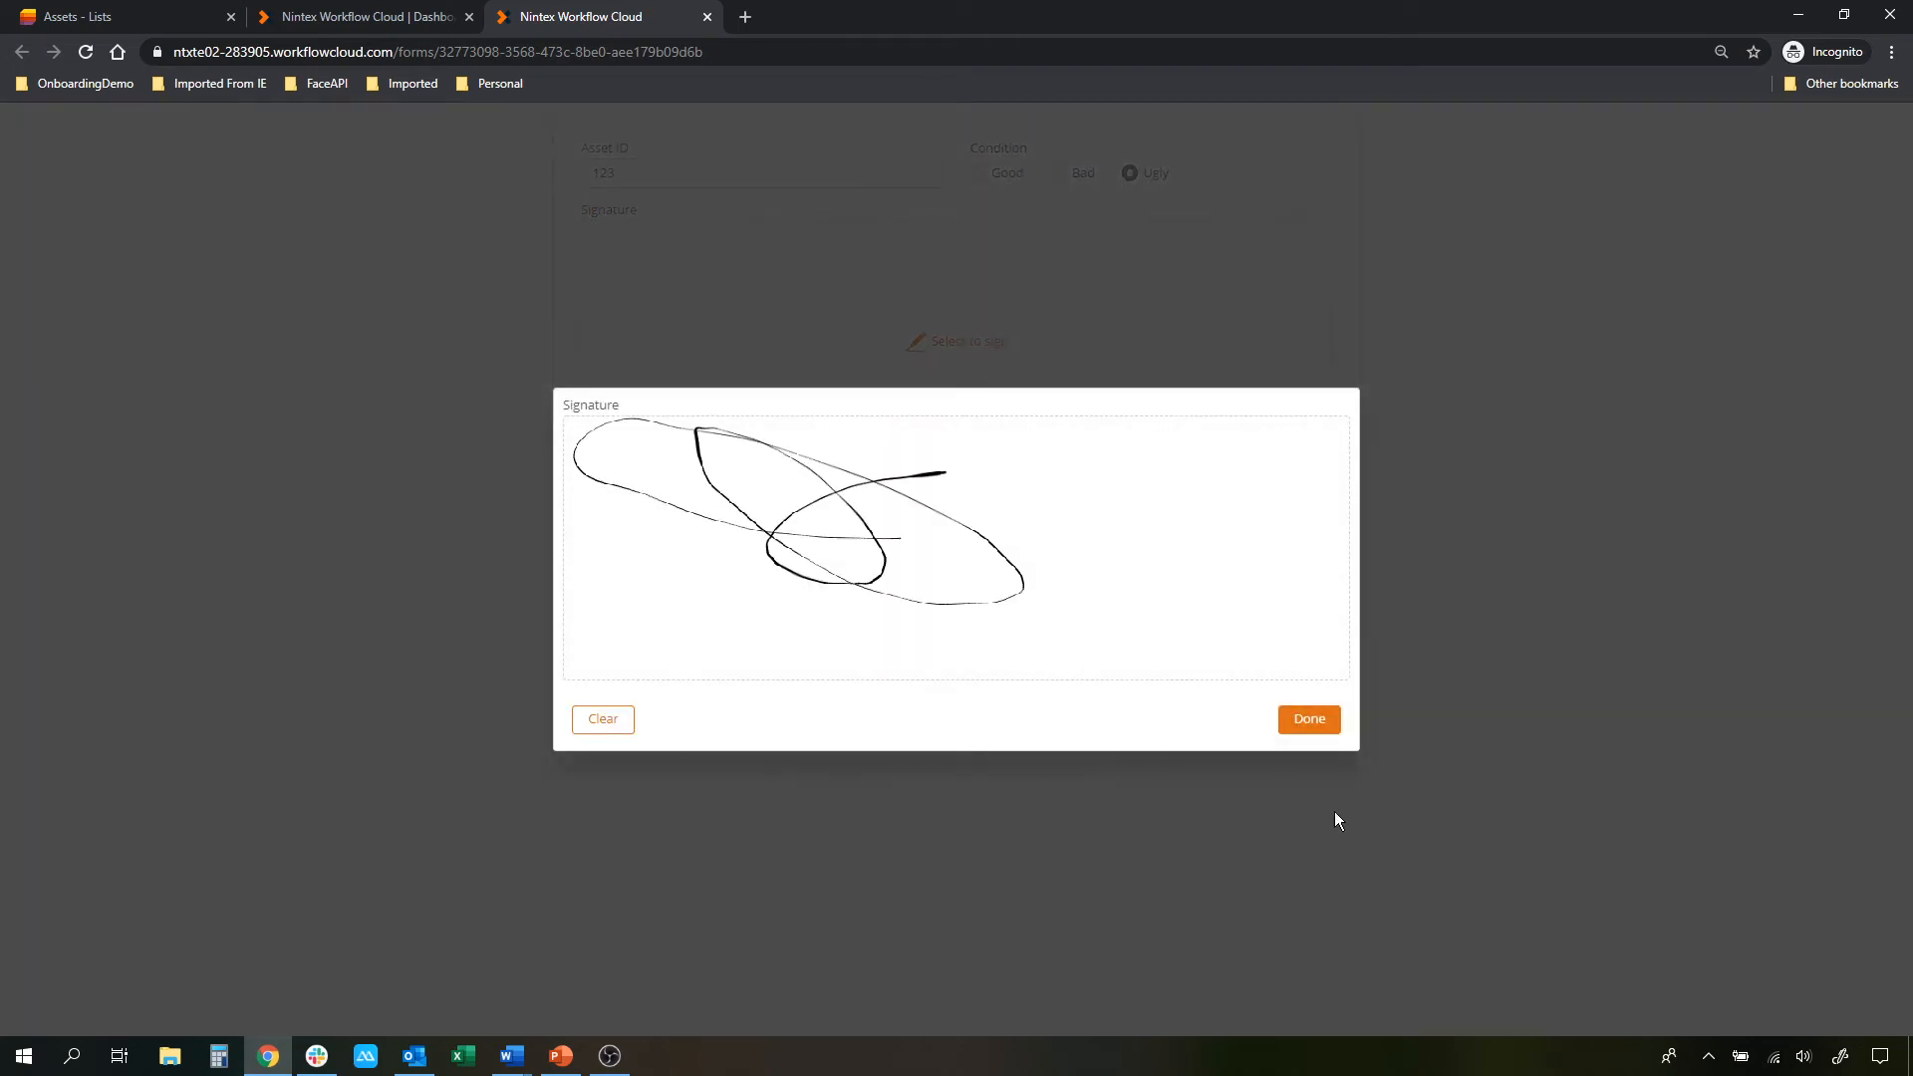
pyautogui.click(1313, 722)
pyautogui.click(1274, 508)
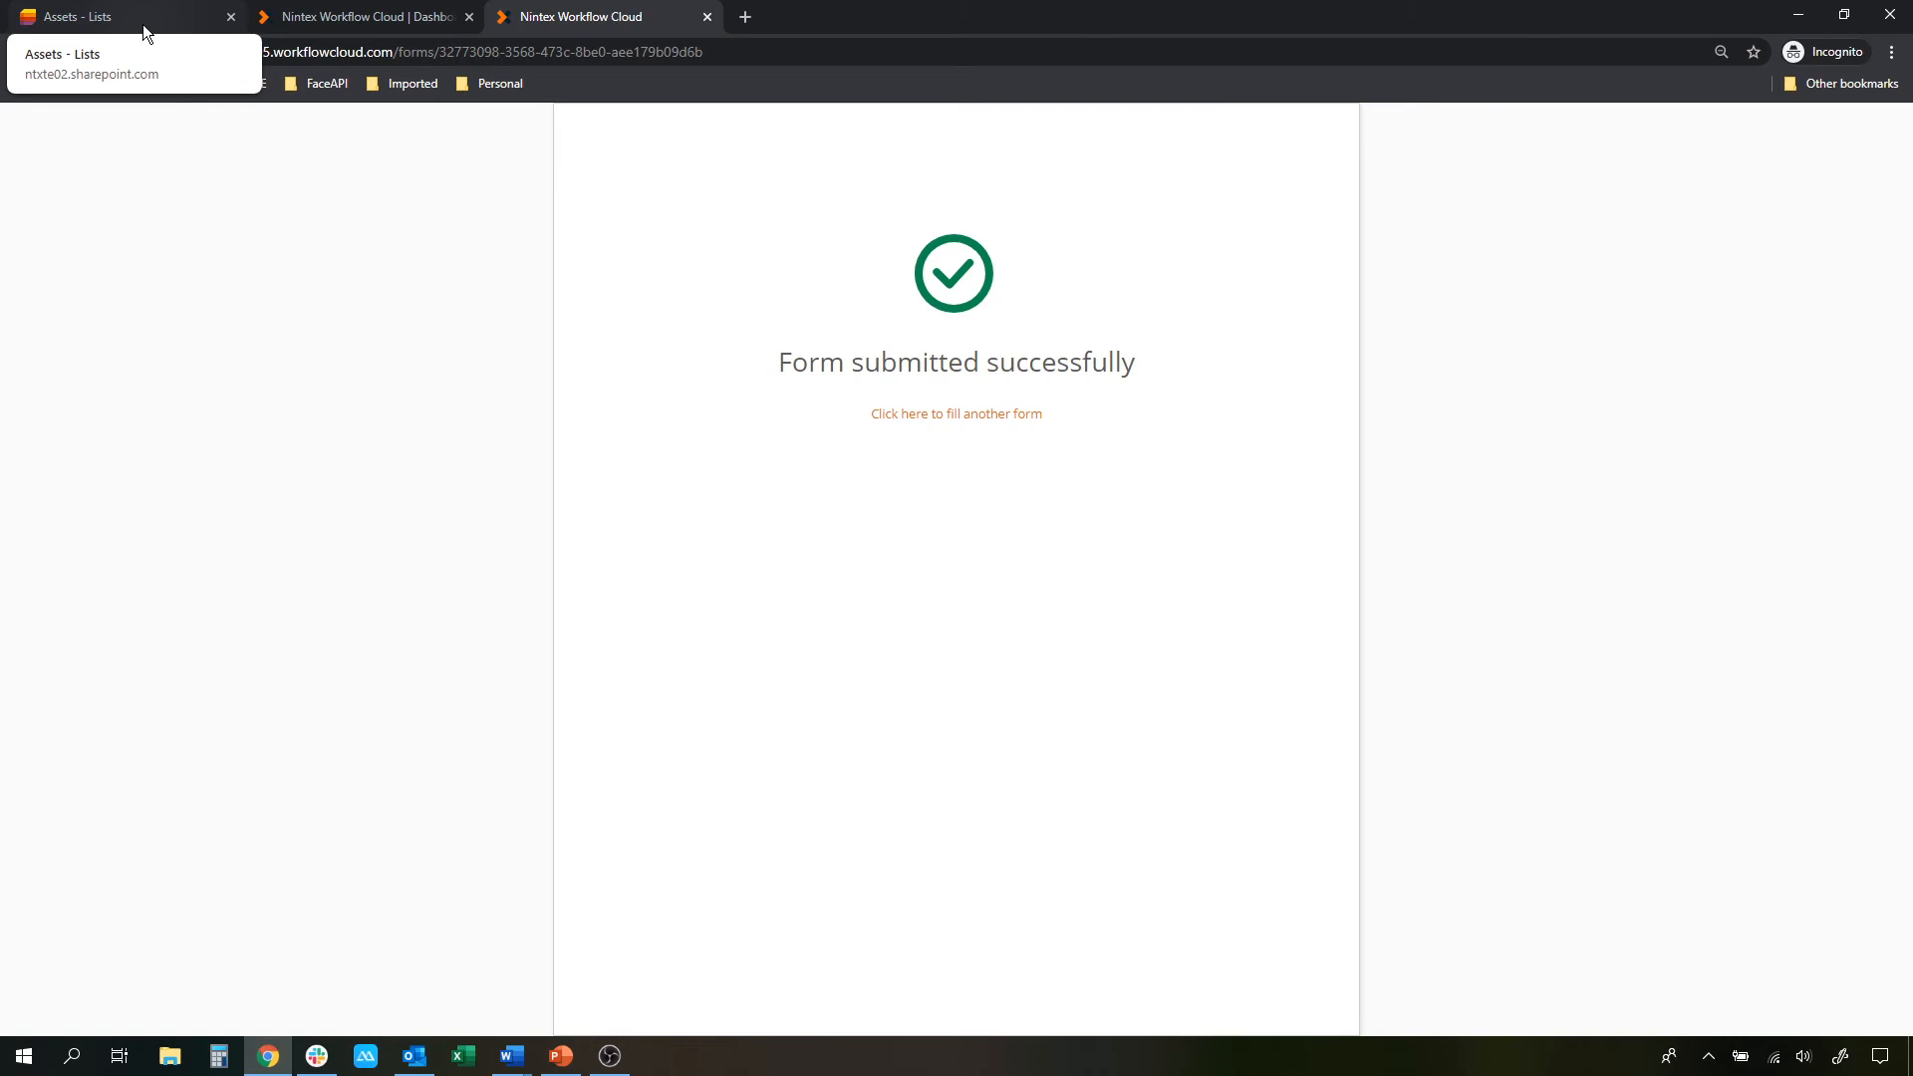
# Refresh the Assets list to check for the submitted item, and return to designing the workflow
pyautogui.click(146, 21)
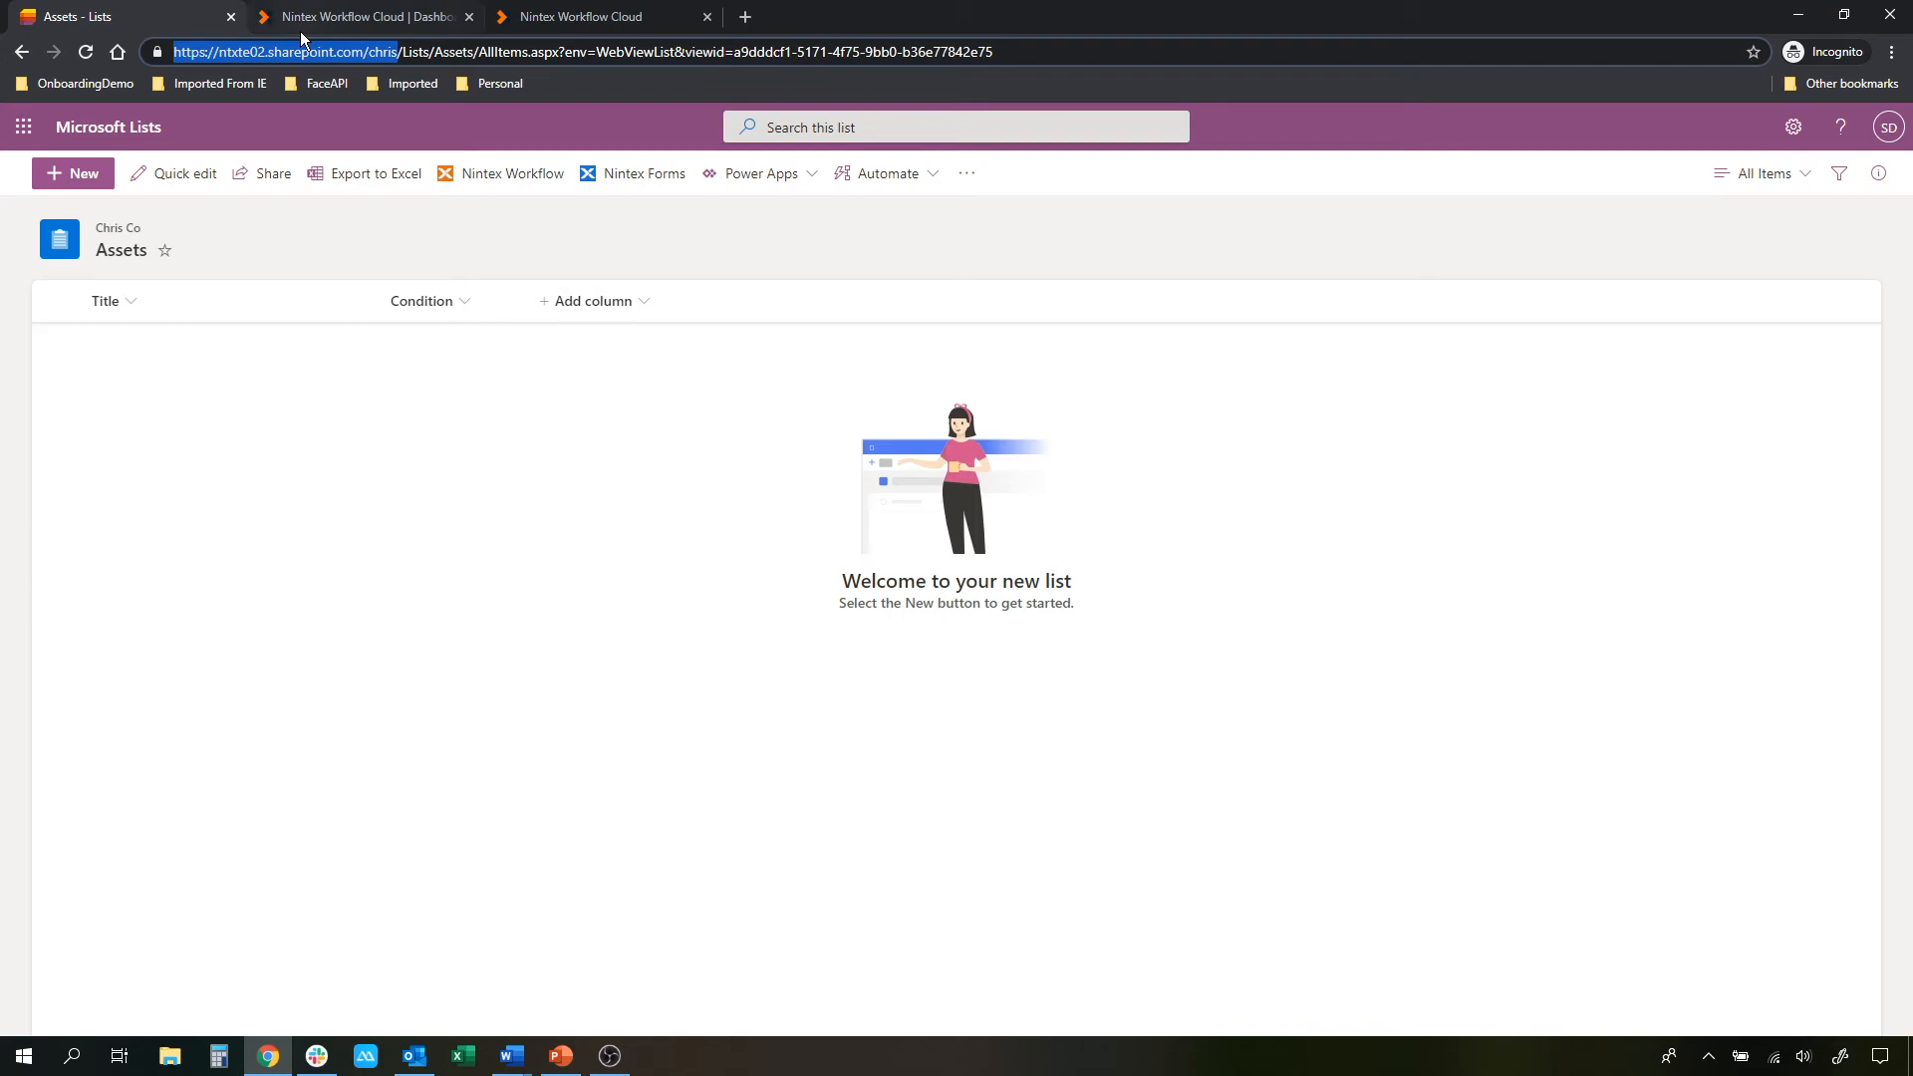
pyautogui.click(87, 51)
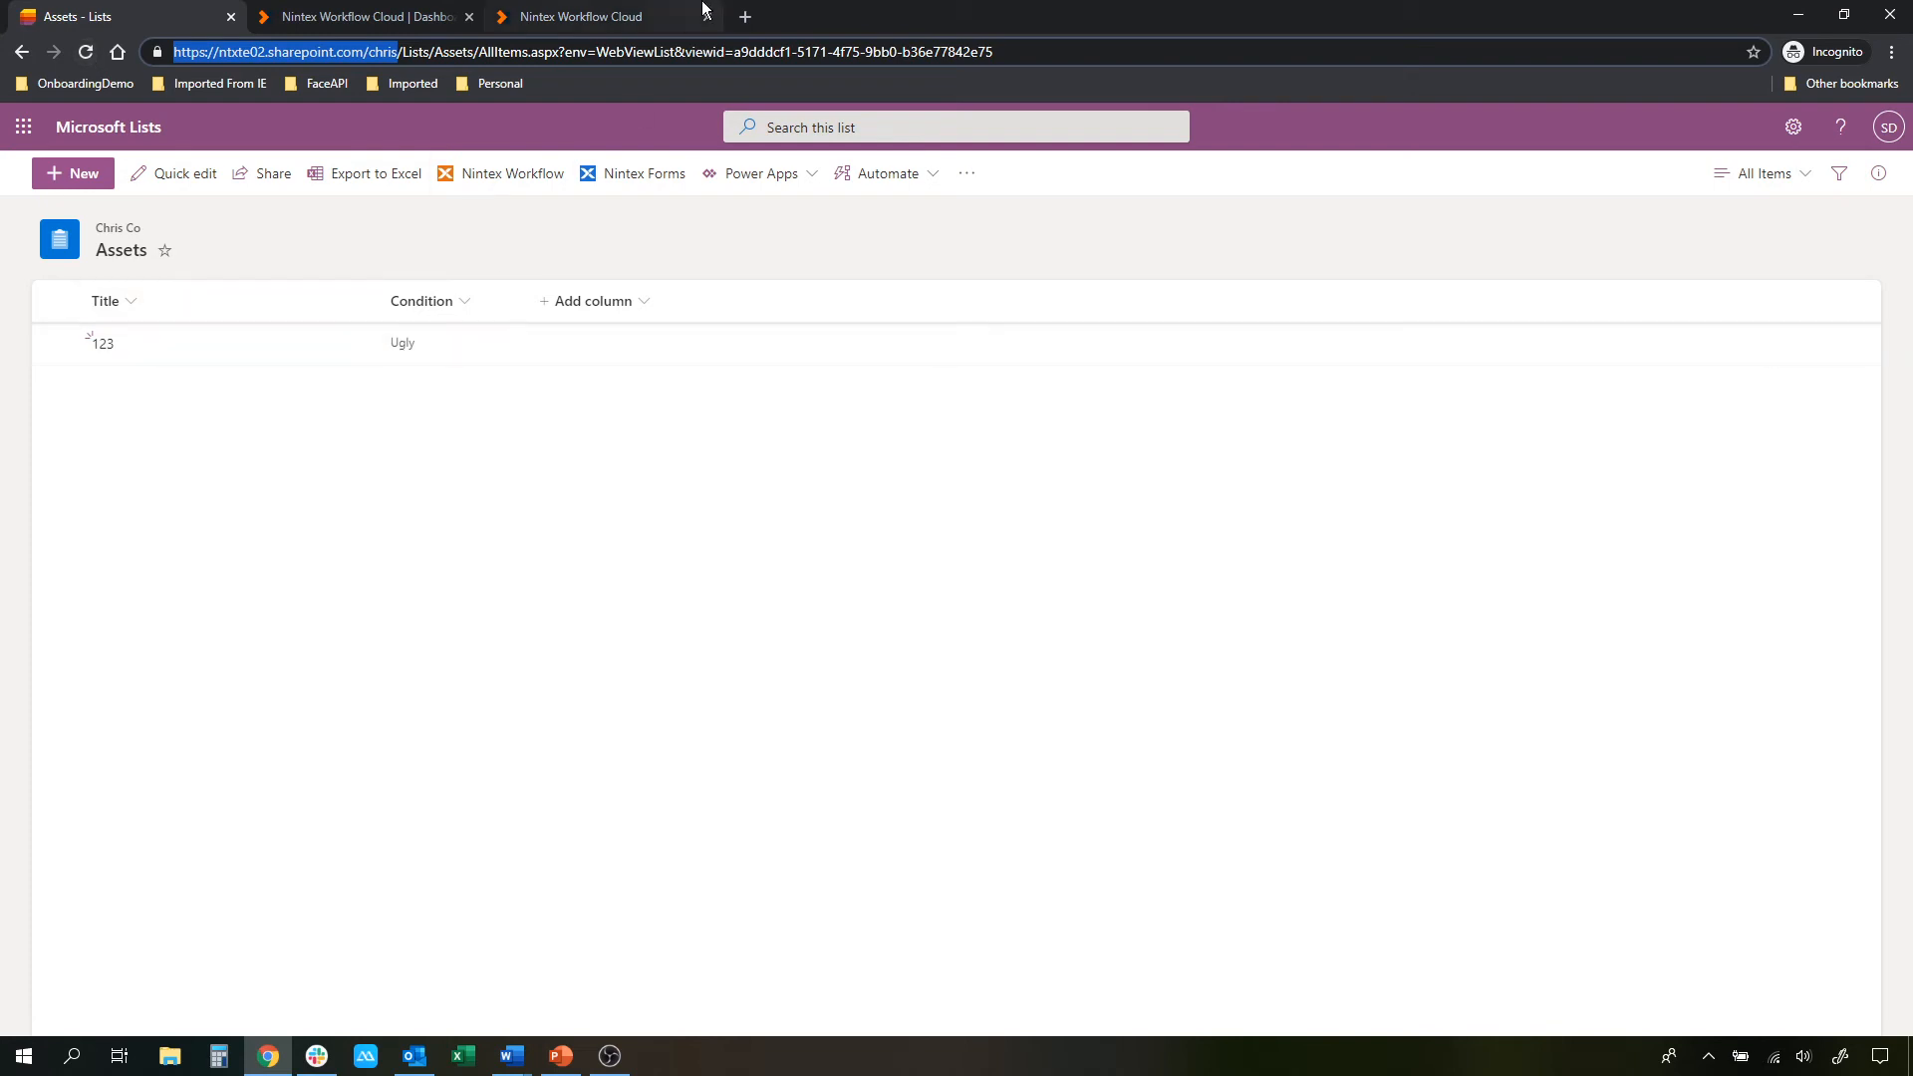
pyautogui.click(610, 12)
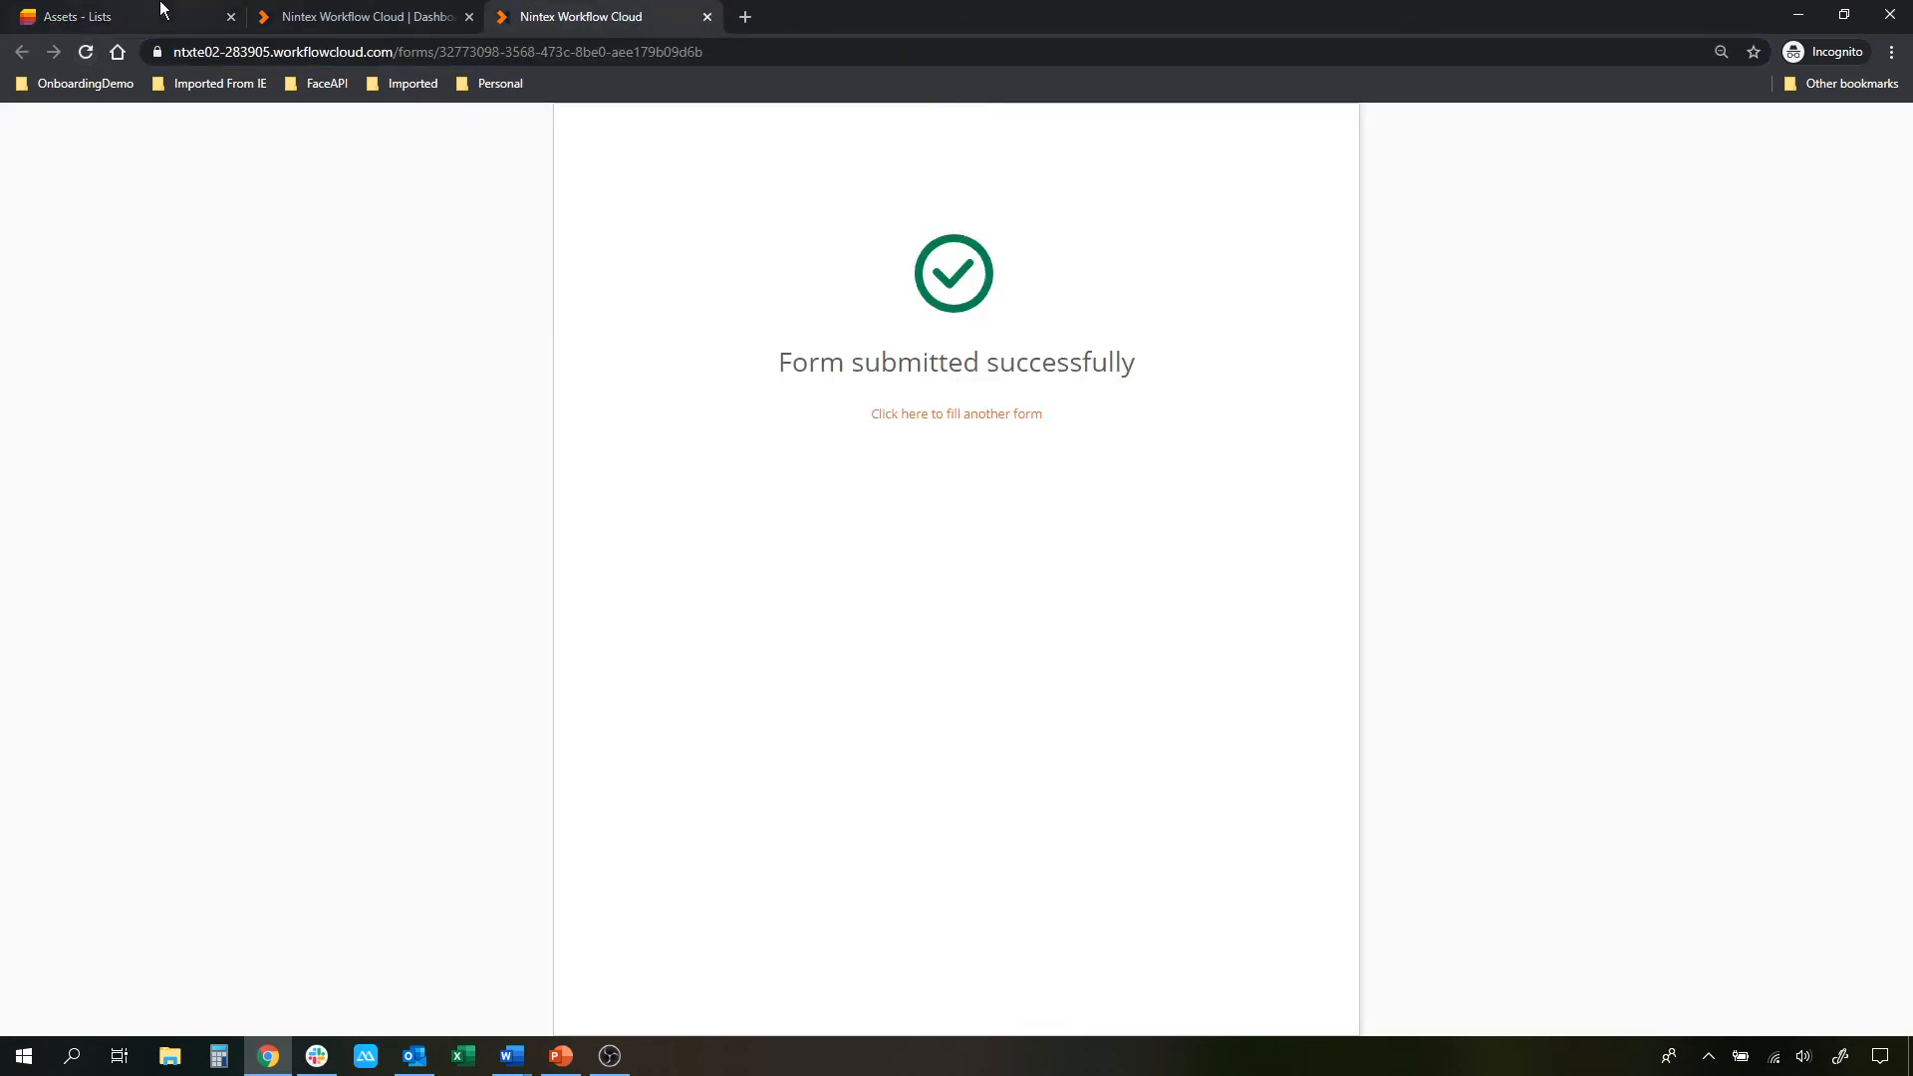
pyautogui.click(398, 16)
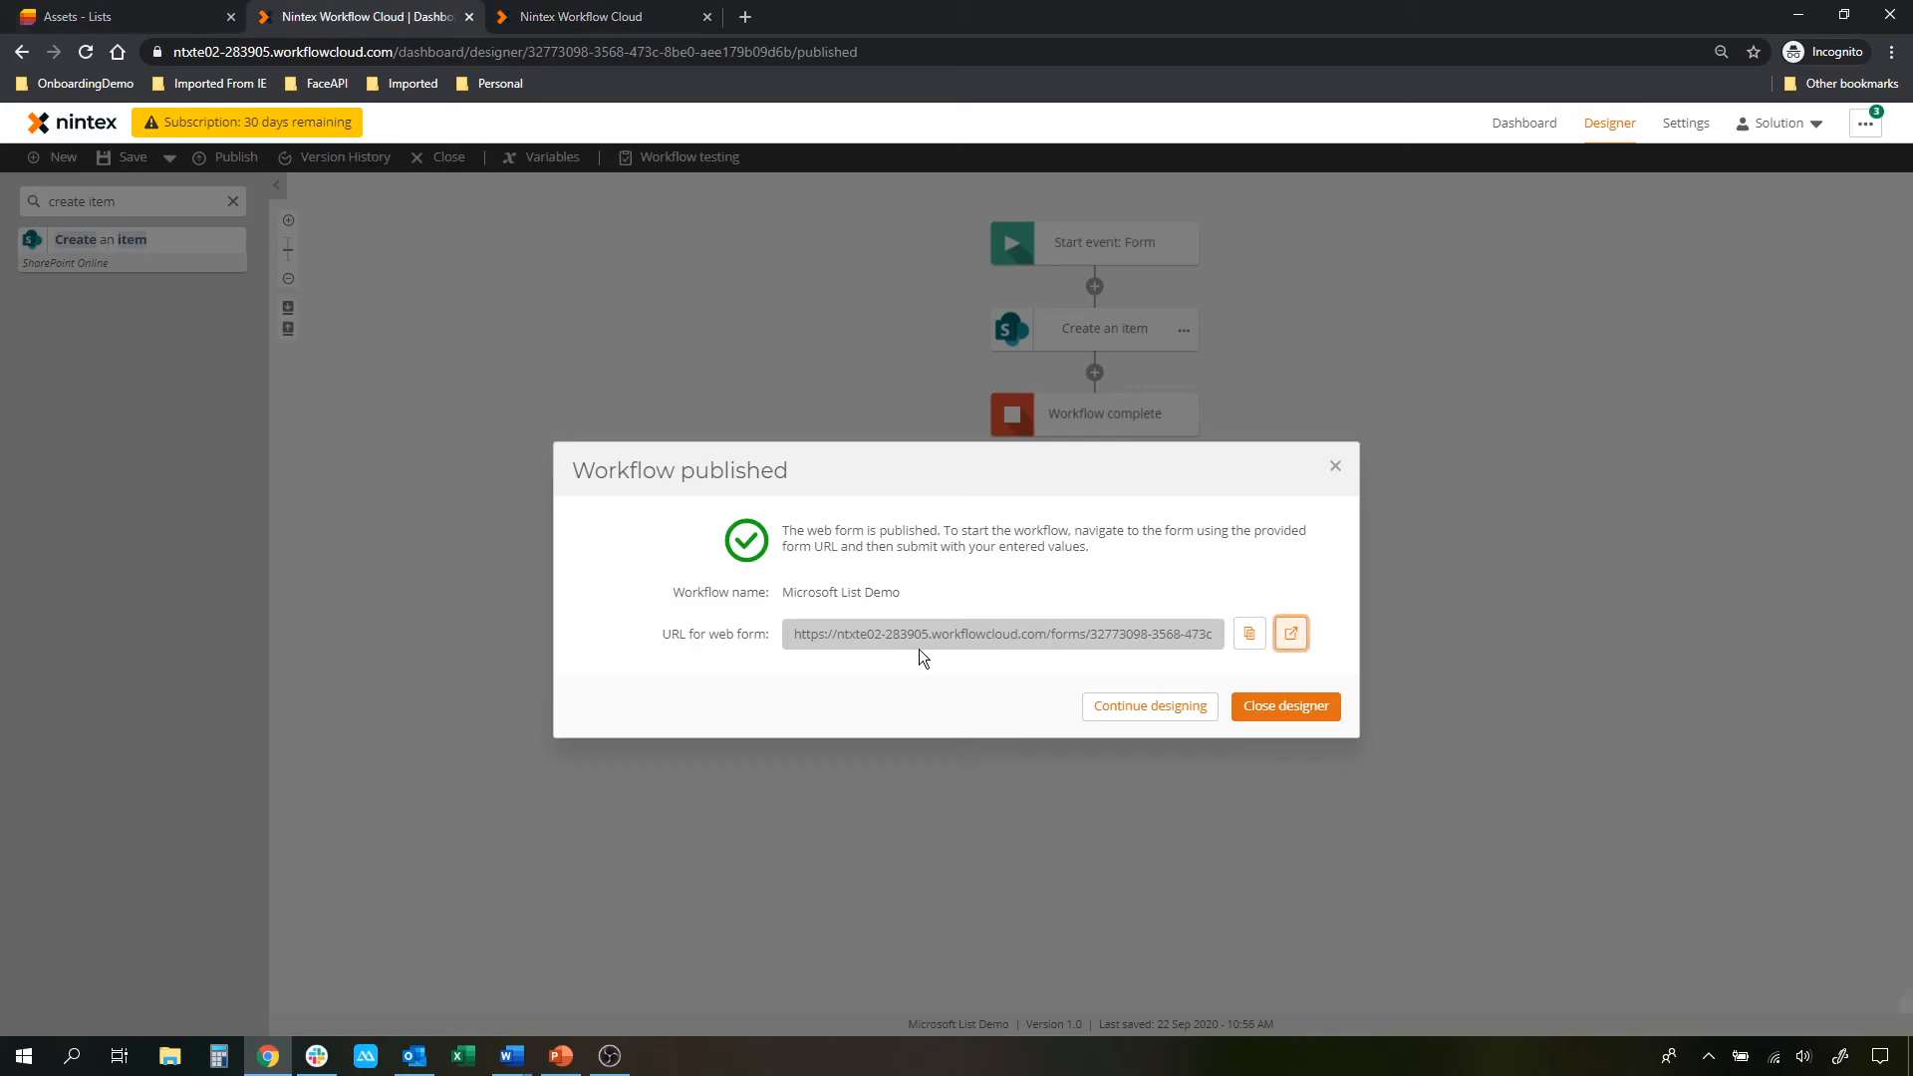
pyautogui.click(1155, 706)
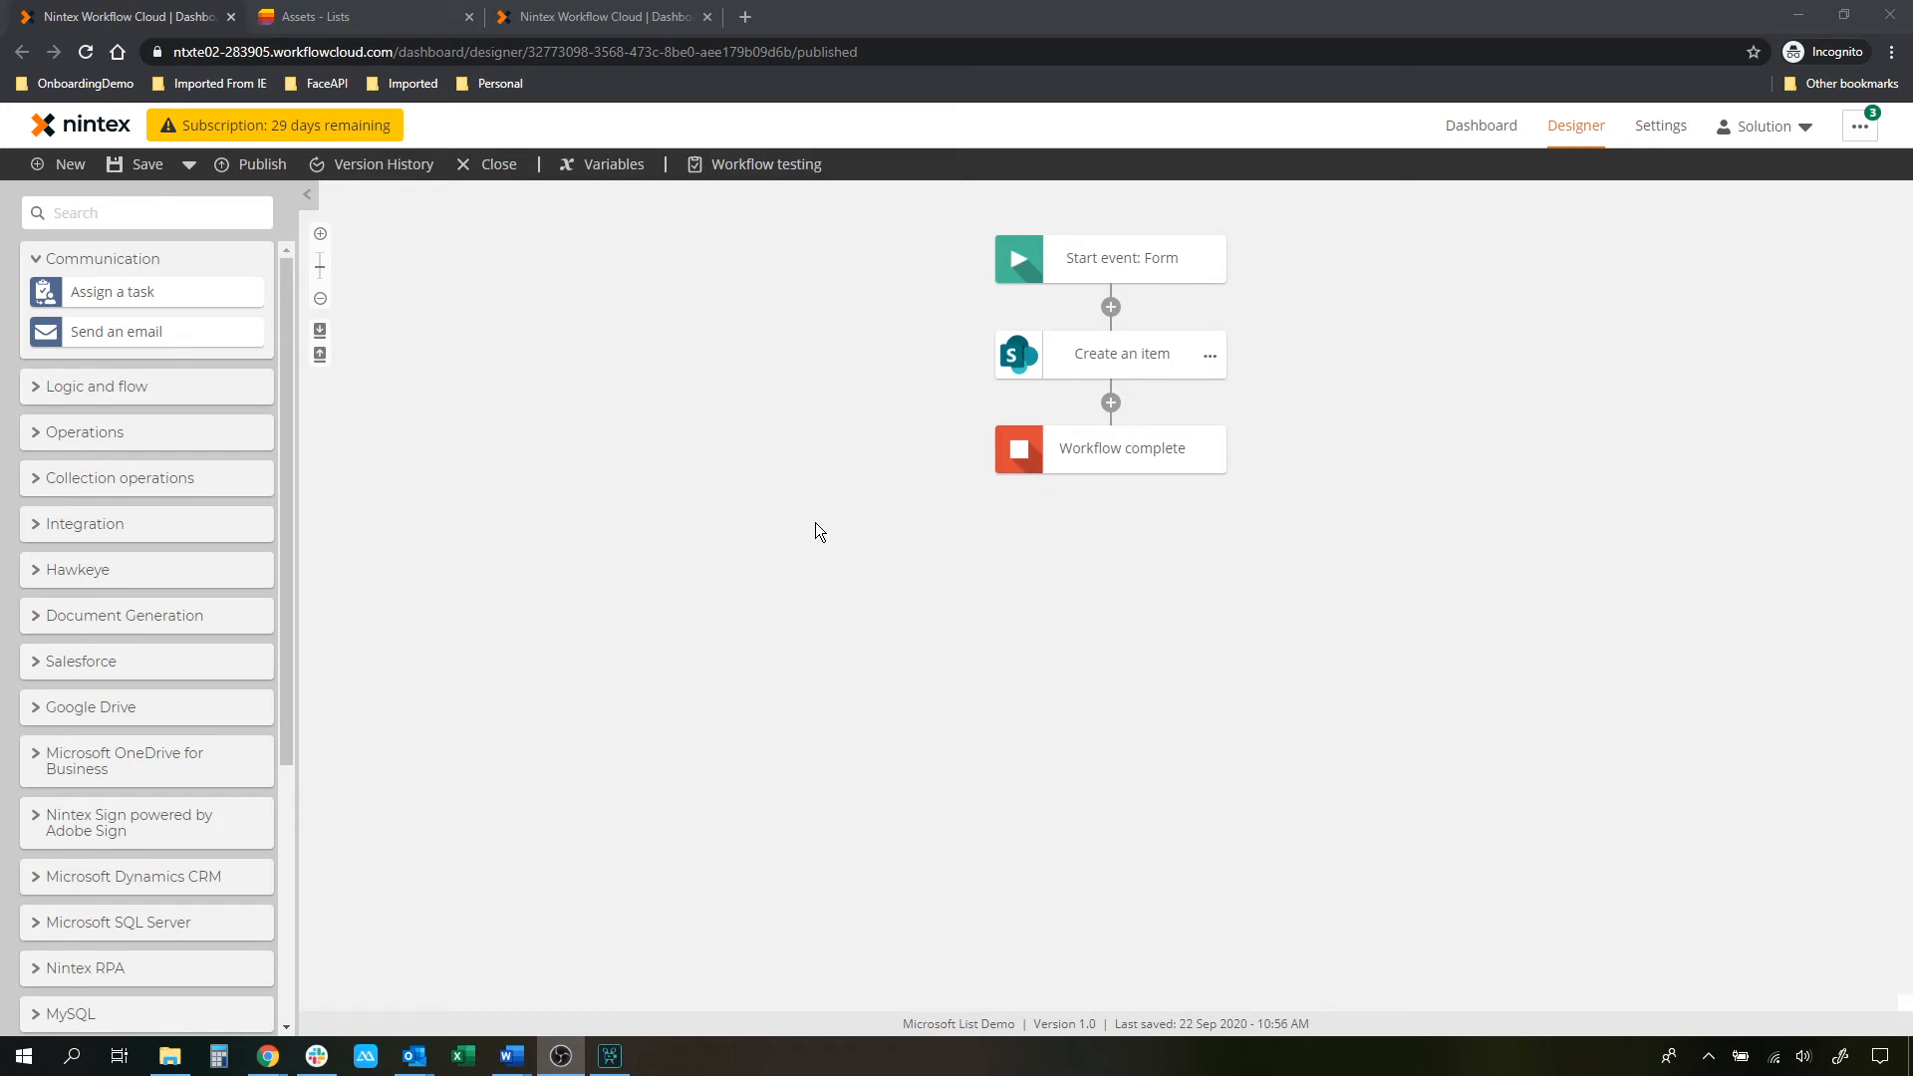
# Start a new data source named Asset List with the description "A list of assets"
pyautogui.click(614, 12)
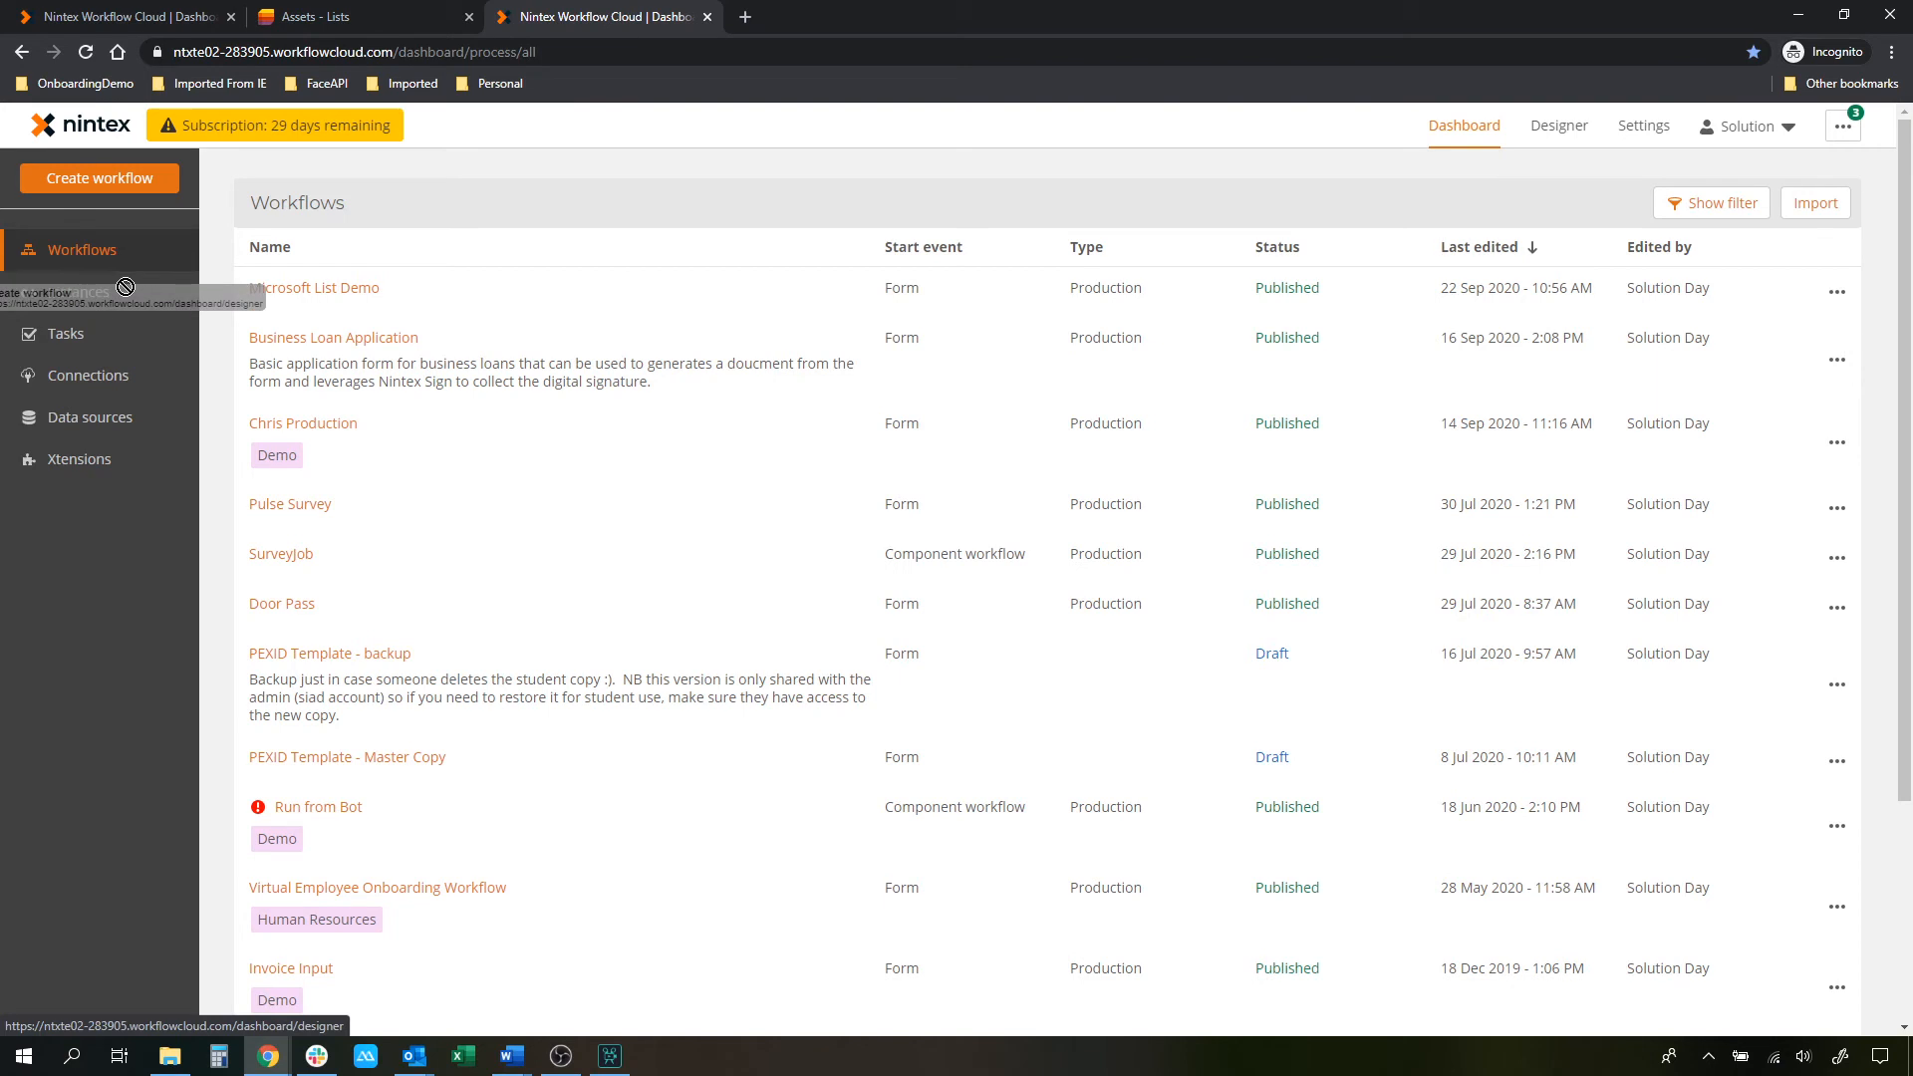
pyautogui.click(88, 418)
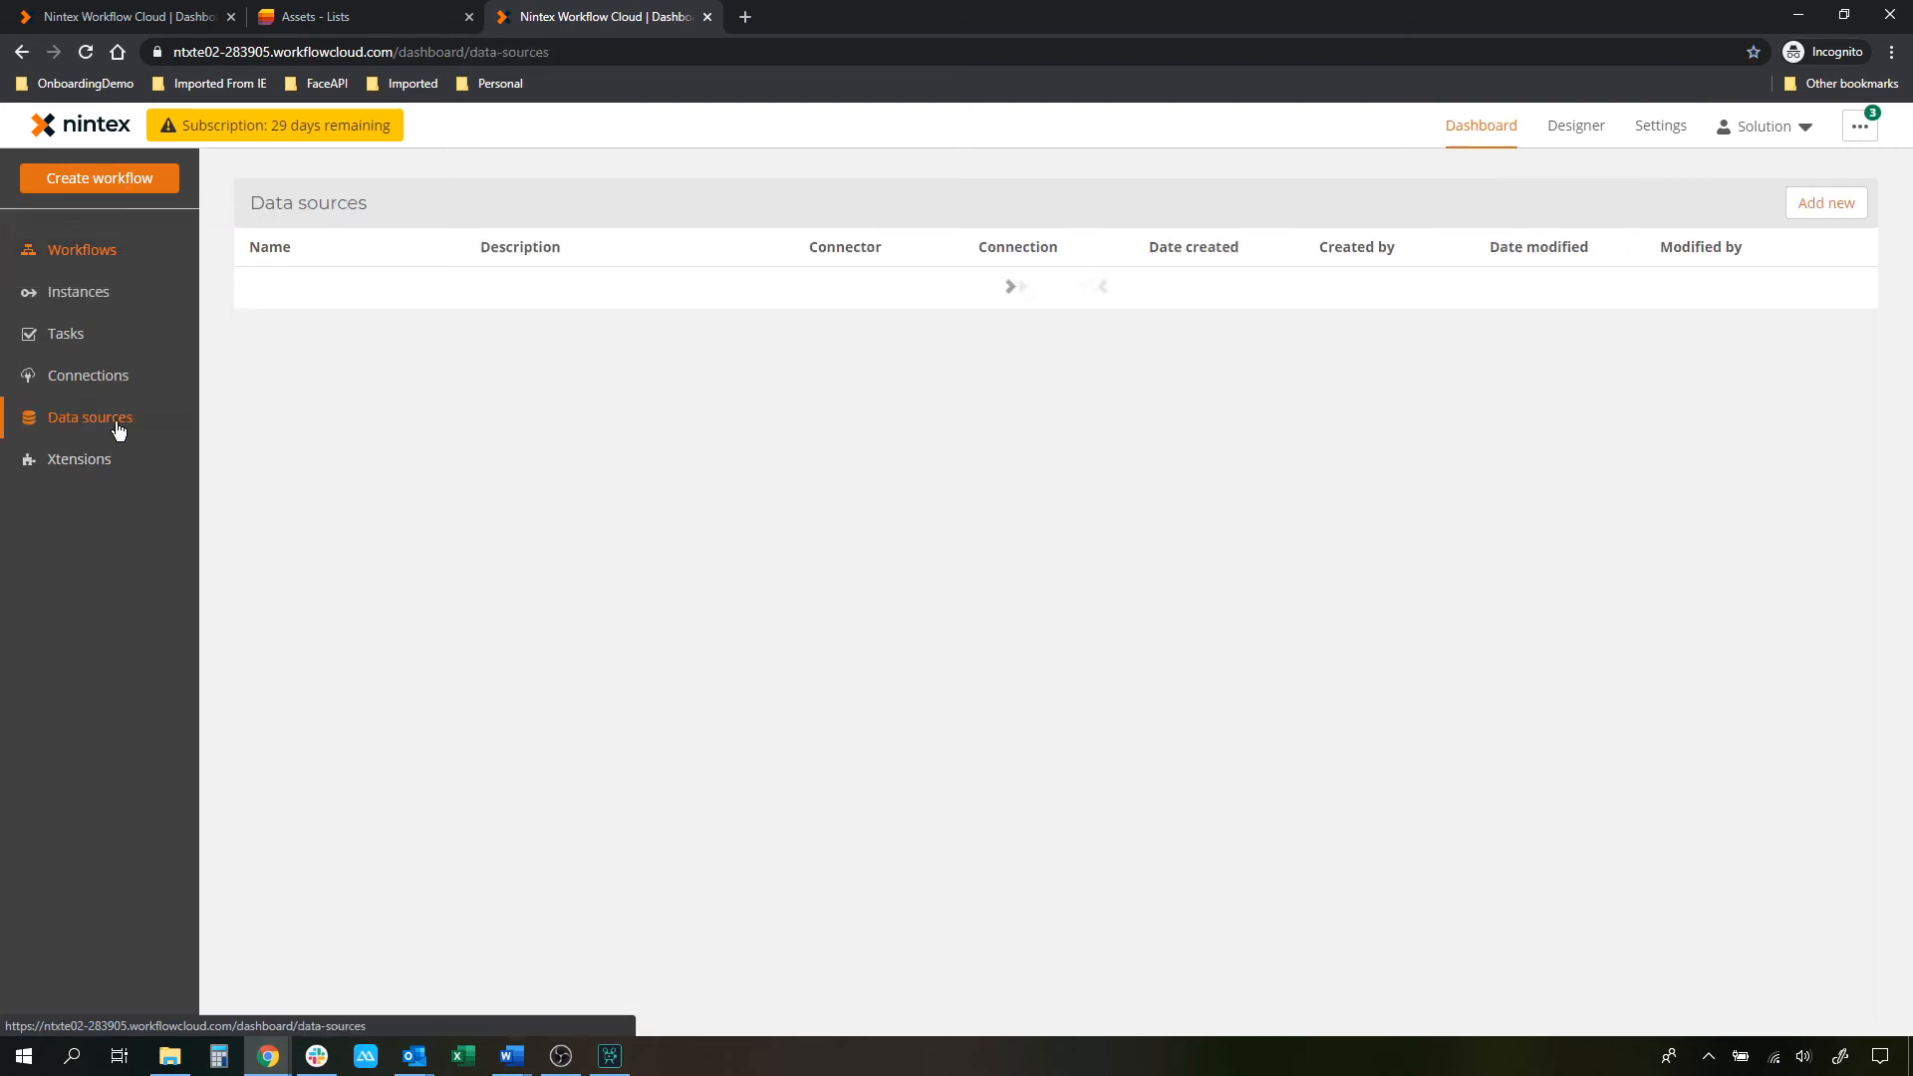
pyautogui.click(329, 16)
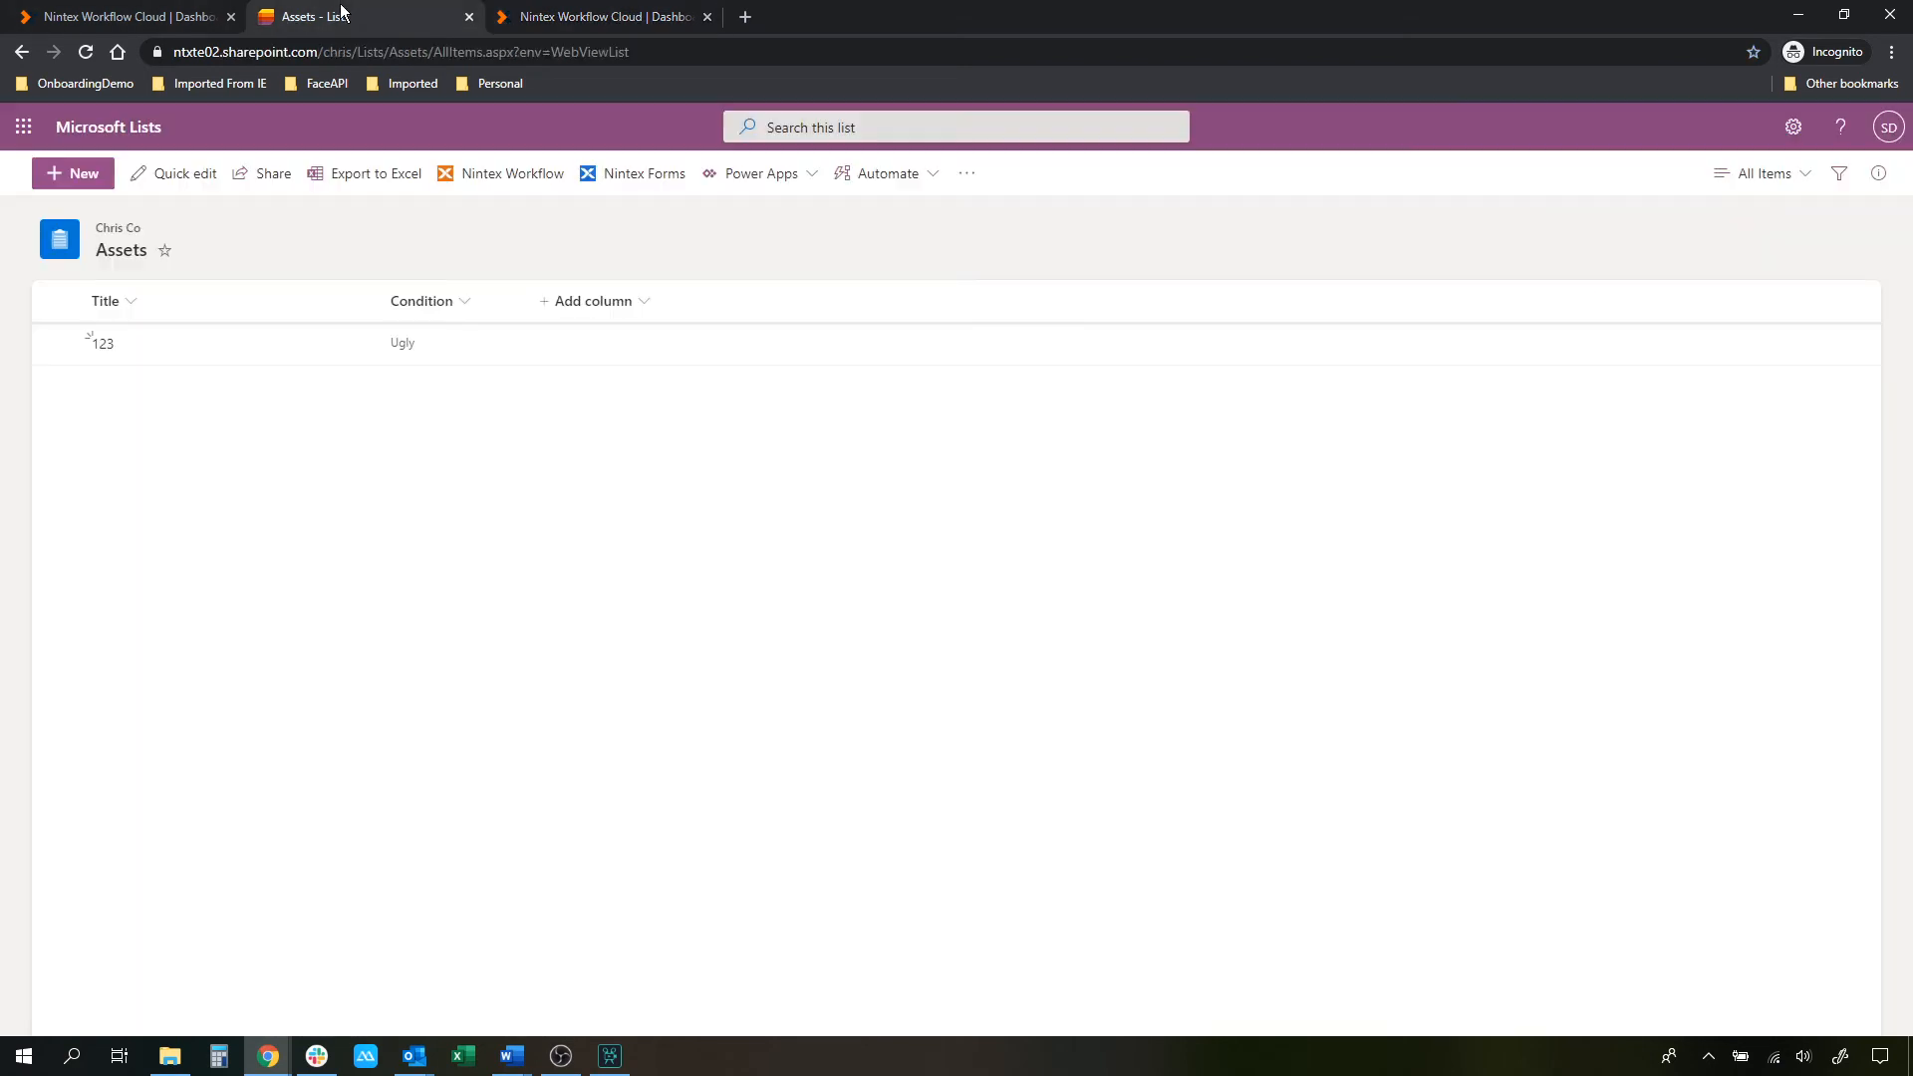
pyautogui.click(586, 16)
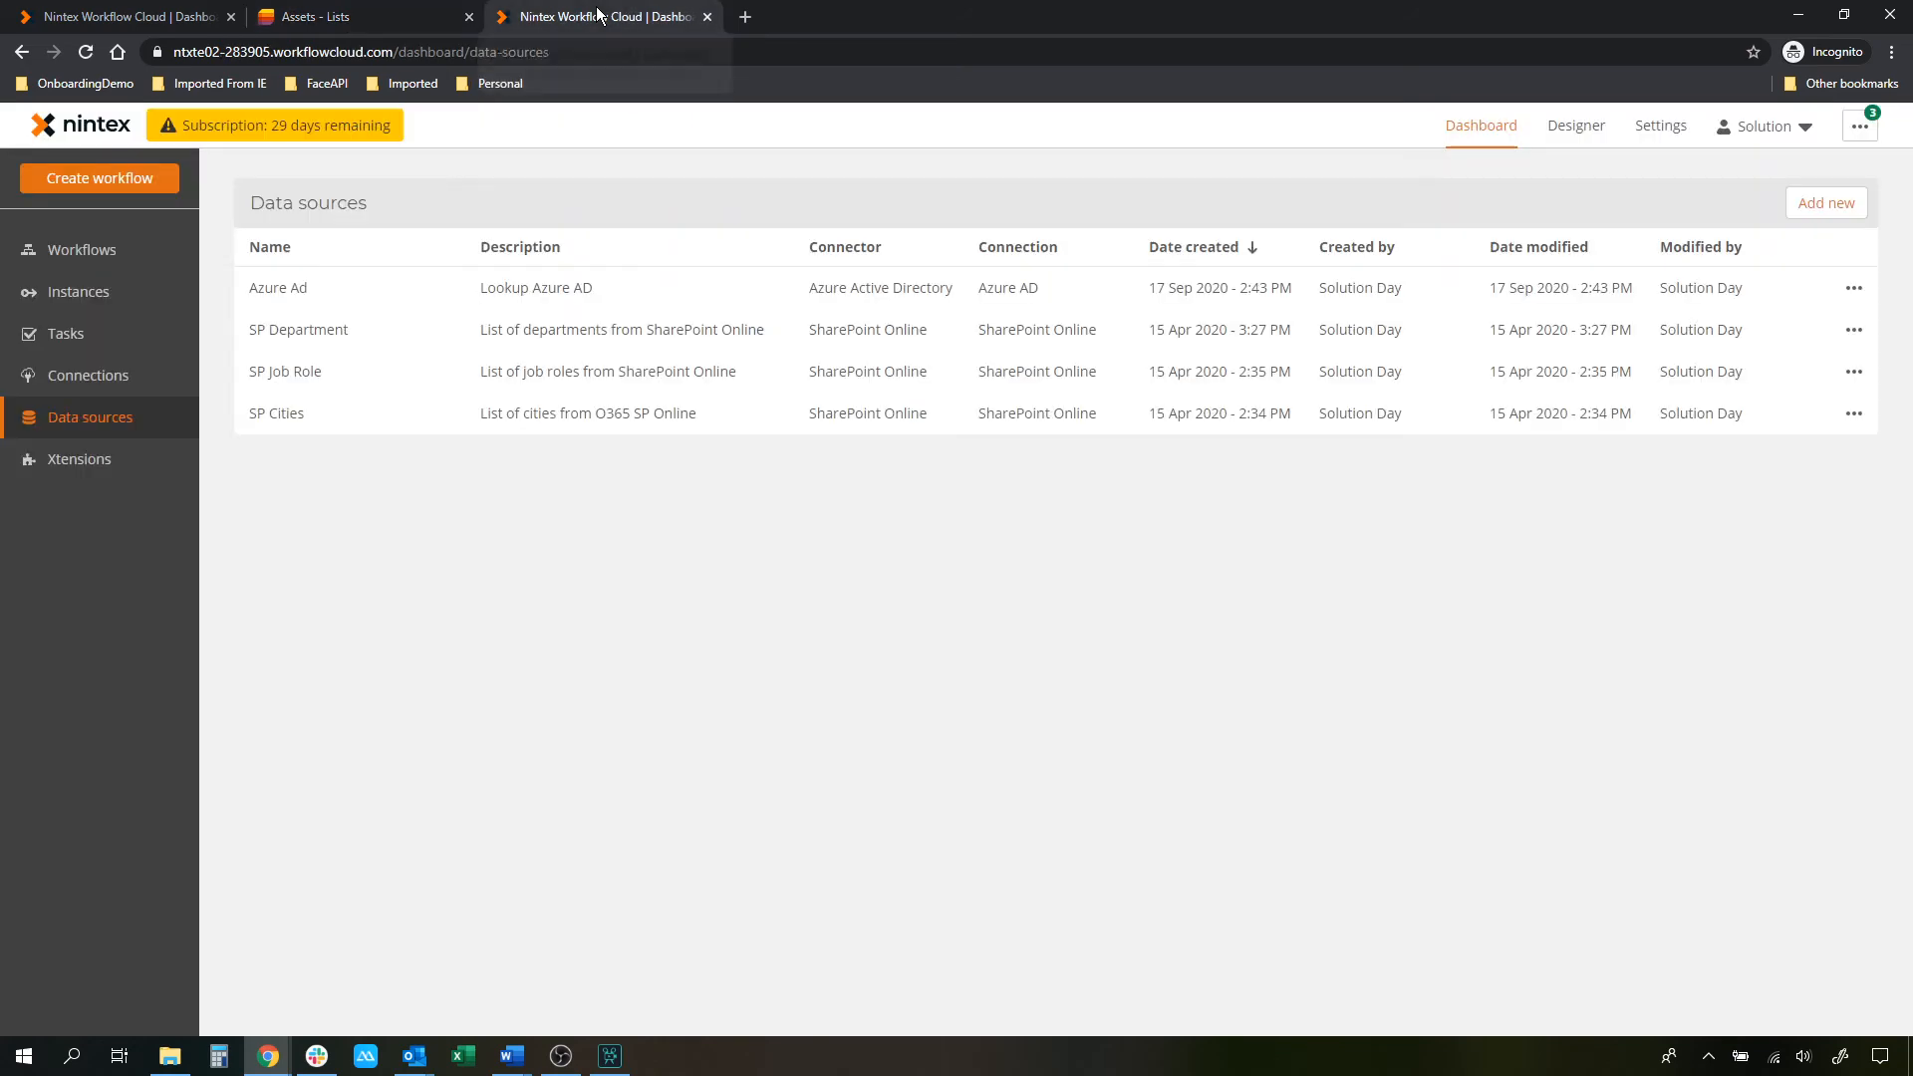
pyautogui.click(1843, 209)
pyautogui.click(582, 380)
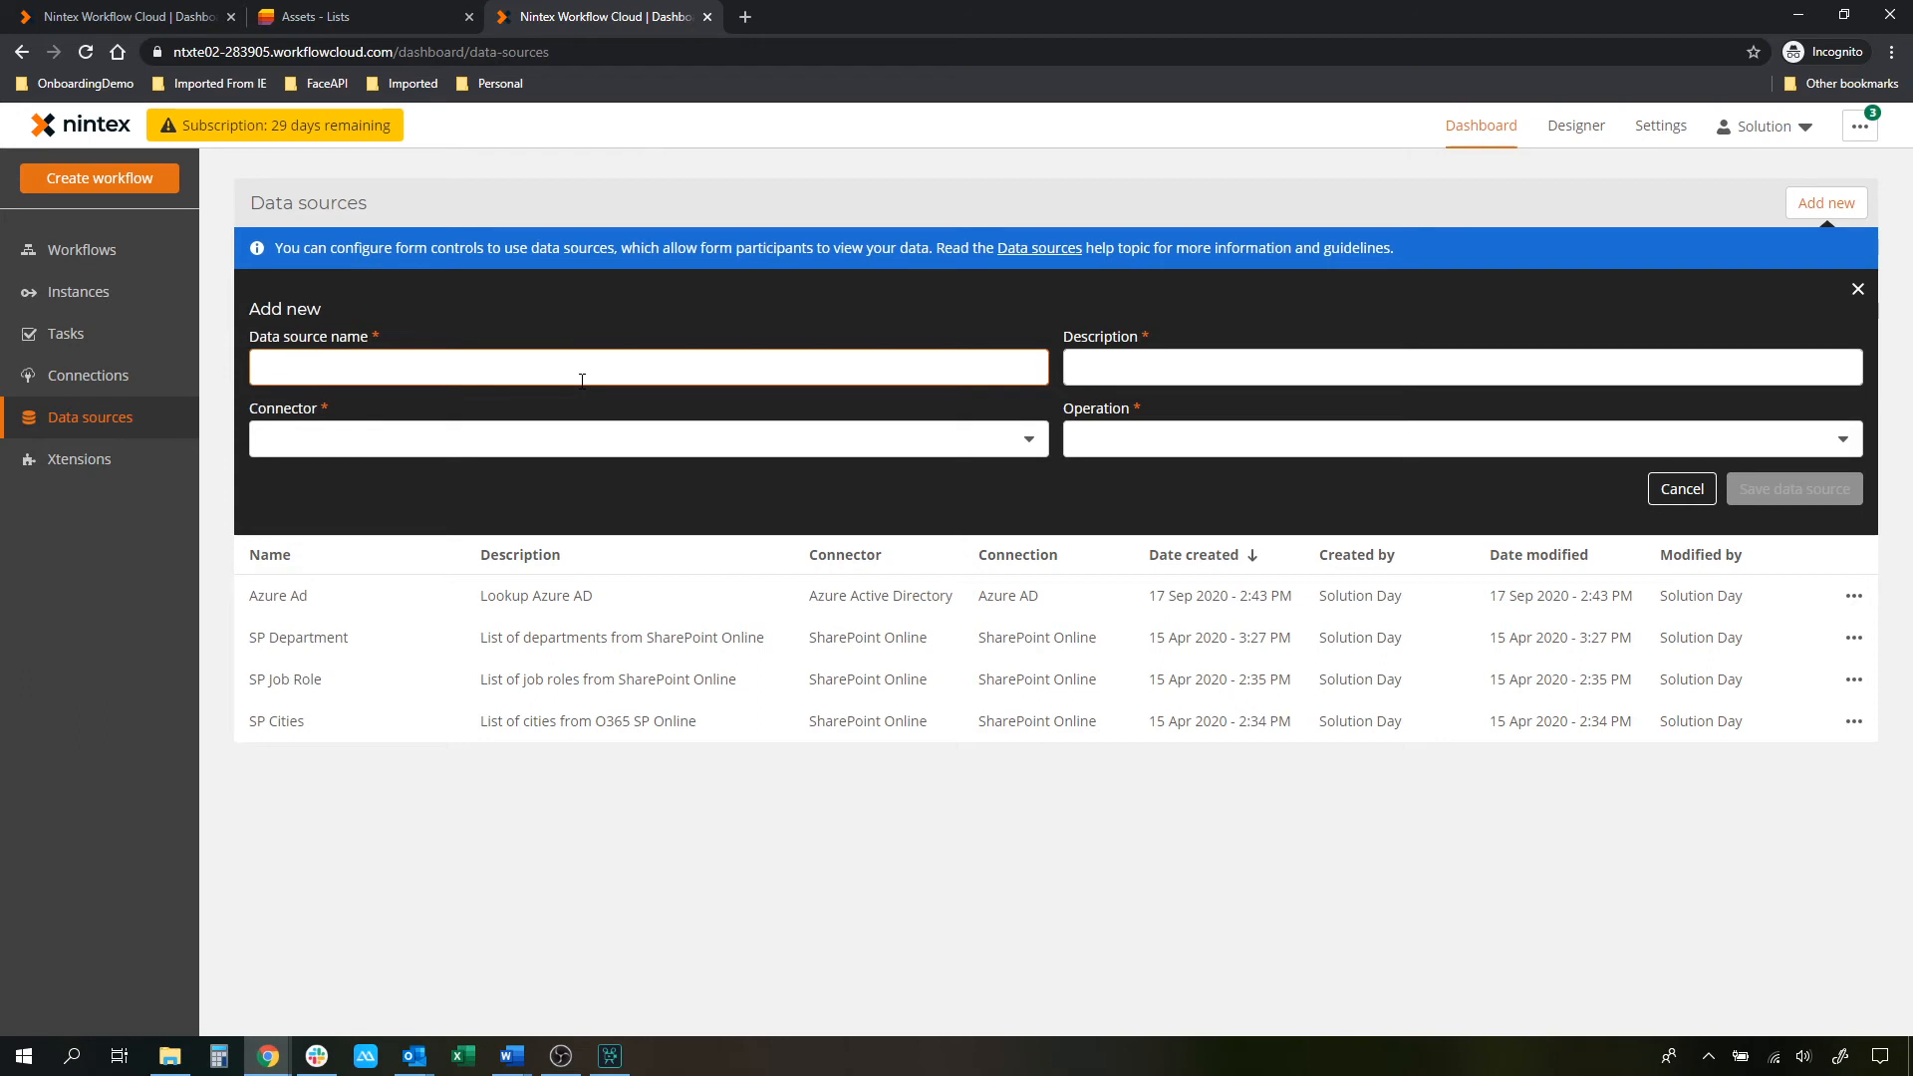
pyautogui.write('Asset List')
pyautogui.click(1137, 366)
pyautogui.write('A list of assets')
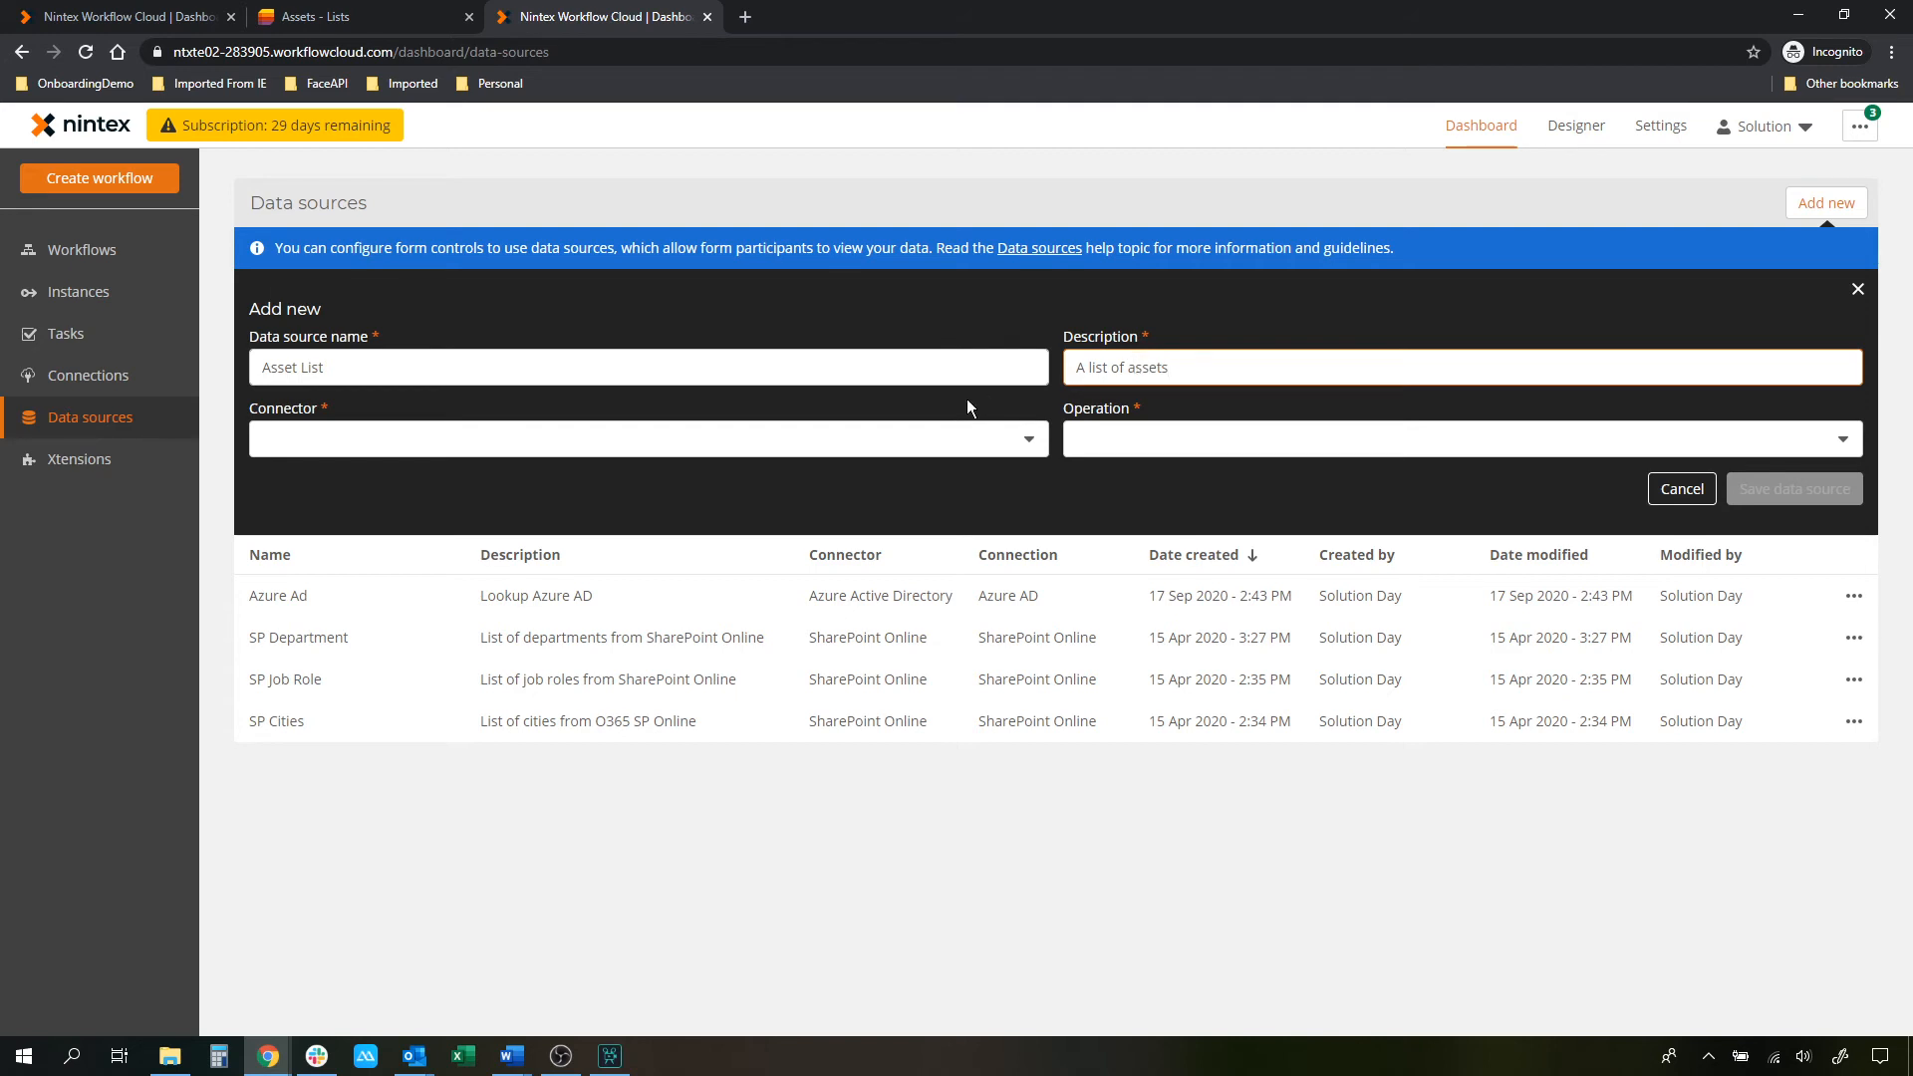
# Set the data source's connector to SharePoint Online, its operation to Query a list and its connection to SharePoint Online
pyautogui.click(943, 430)
pyautogui.click(373, 501)
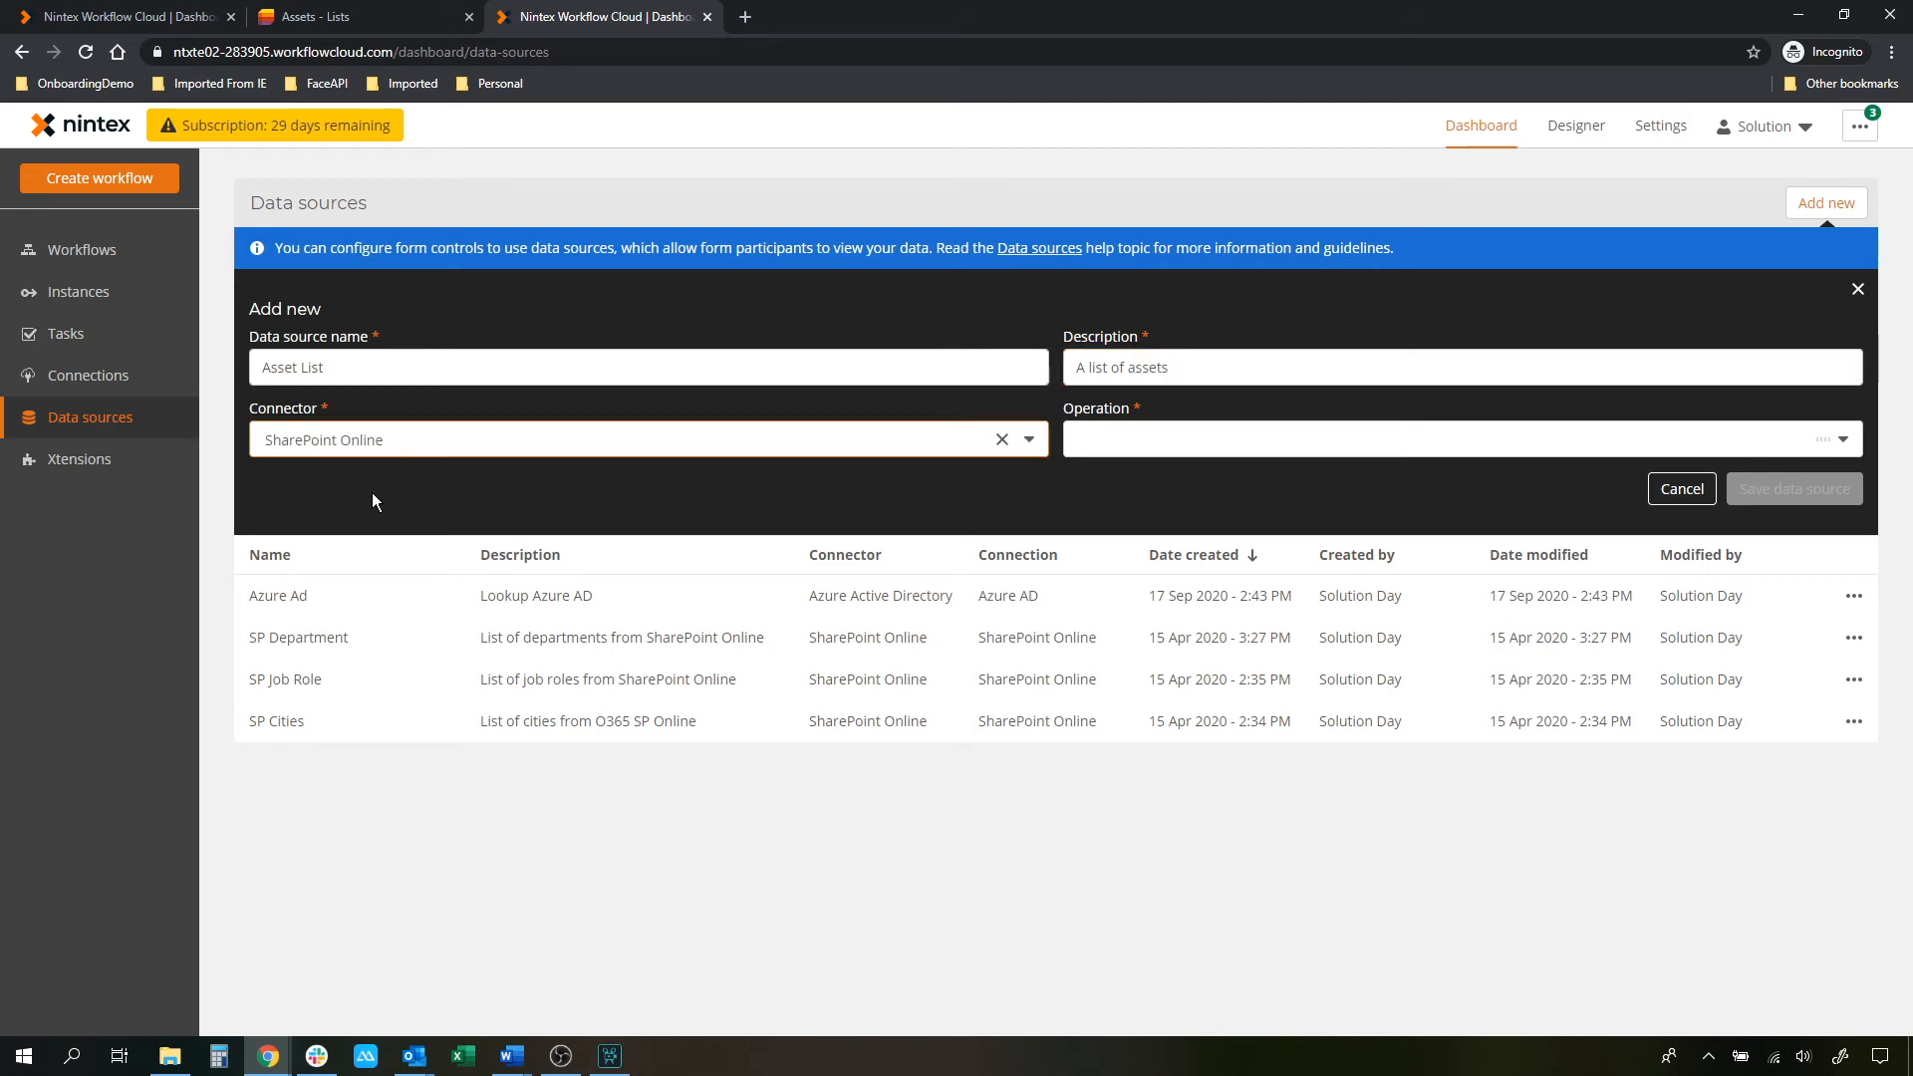
pyautogui.click(1174, 444)
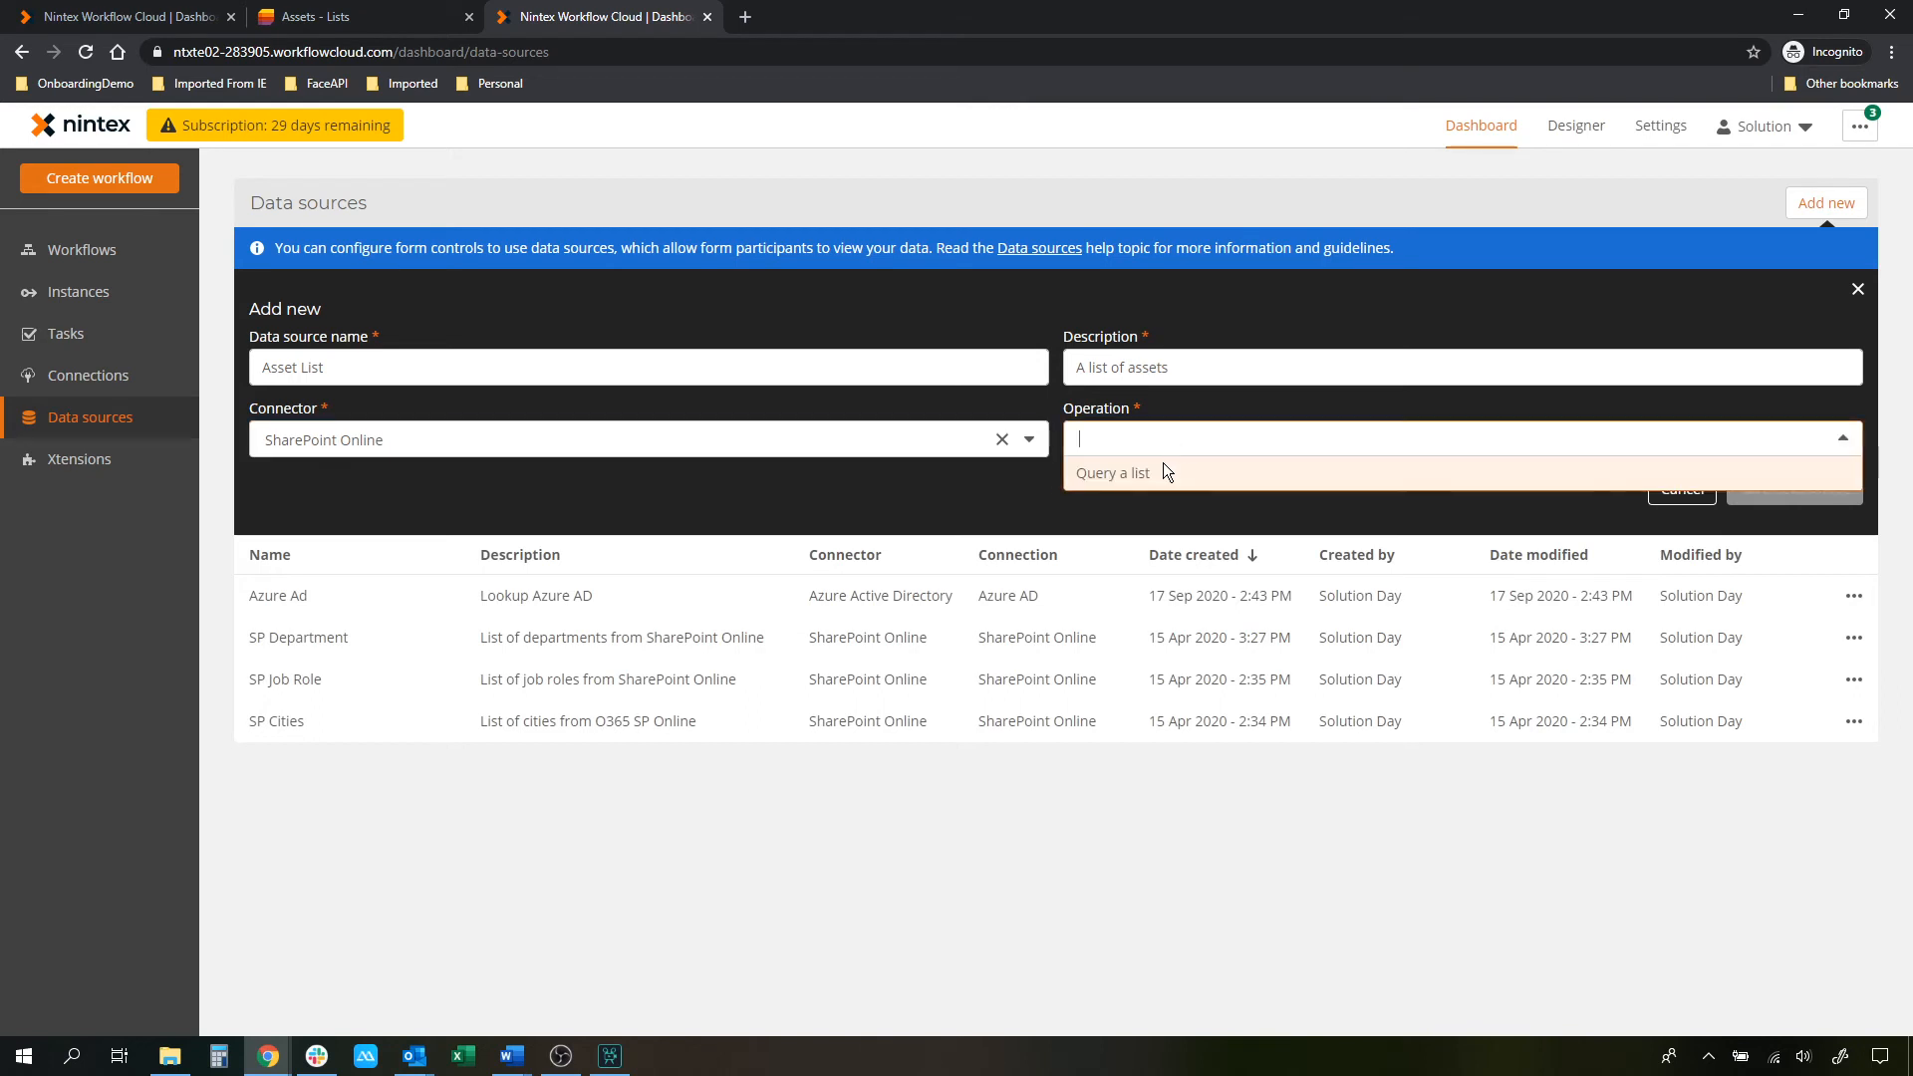
pyautogui.click(1163, 471)
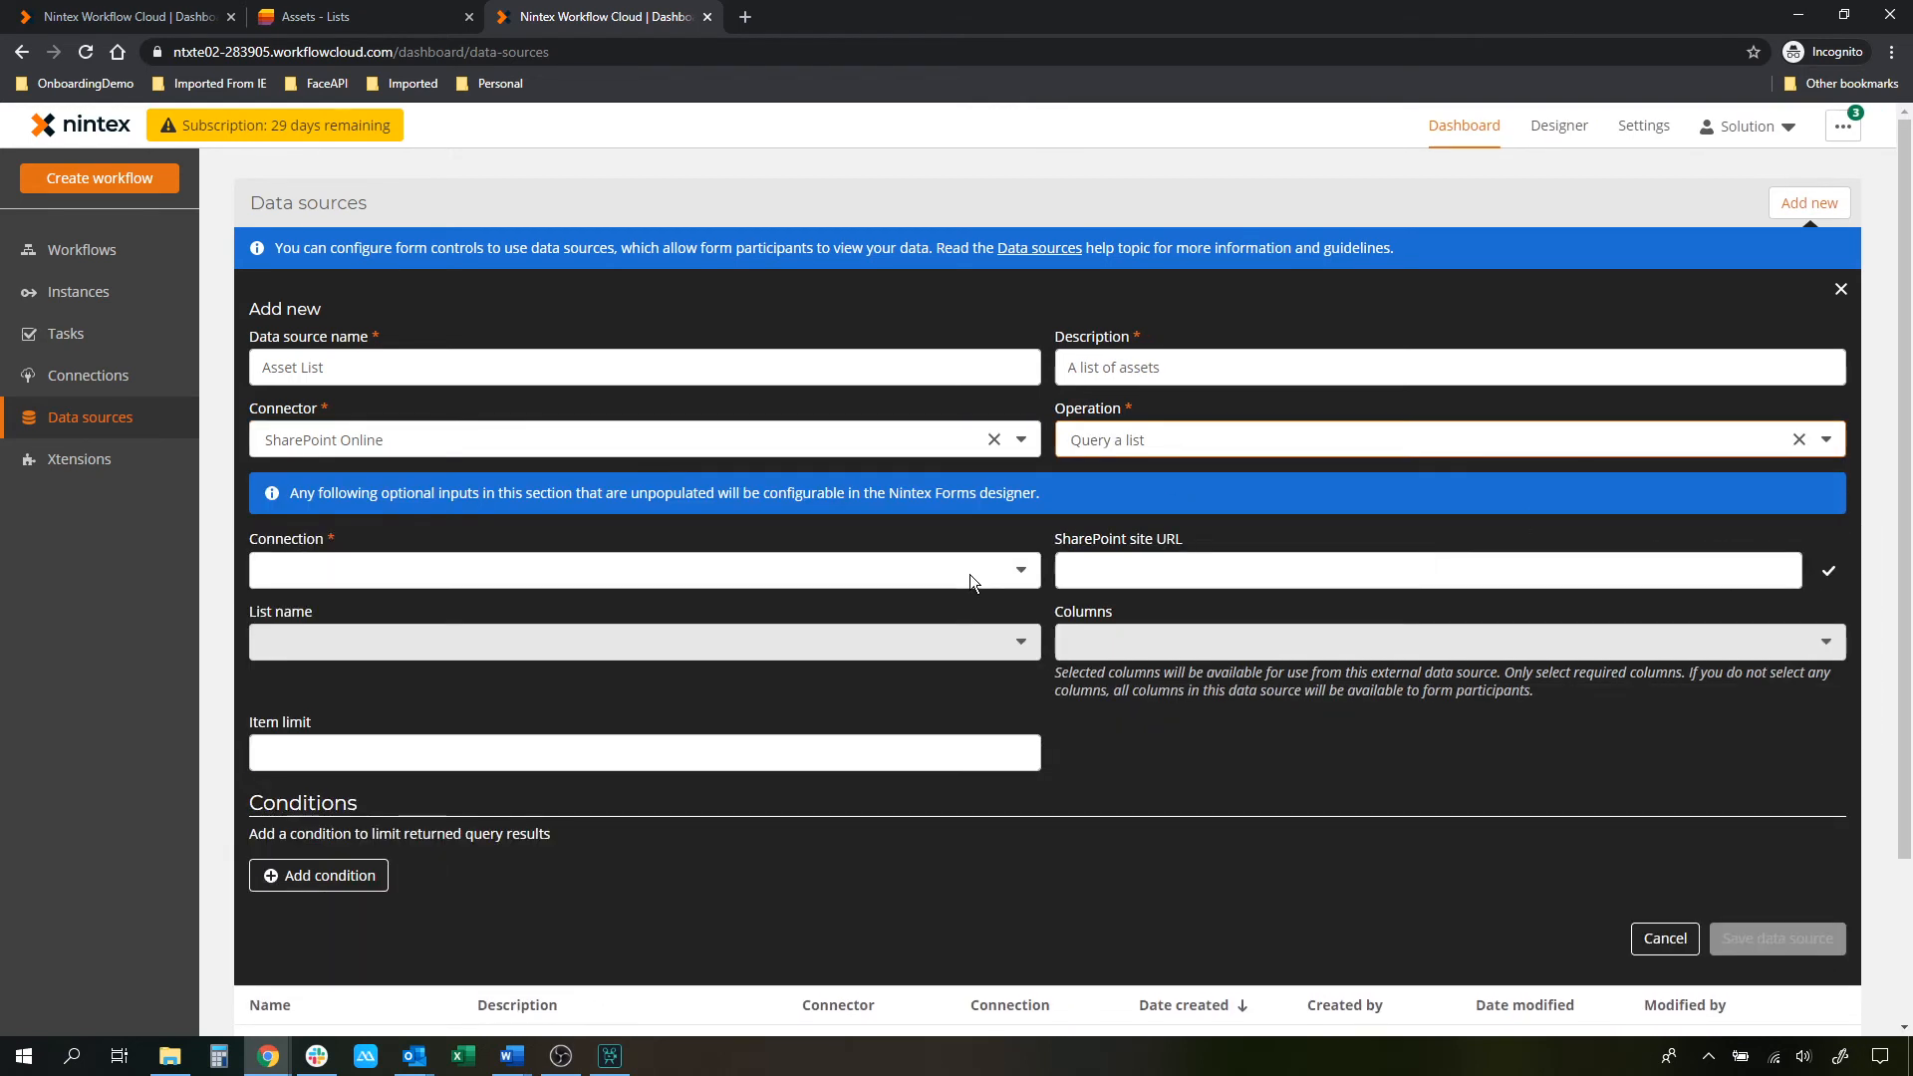
pyautogui.click(971, 570)
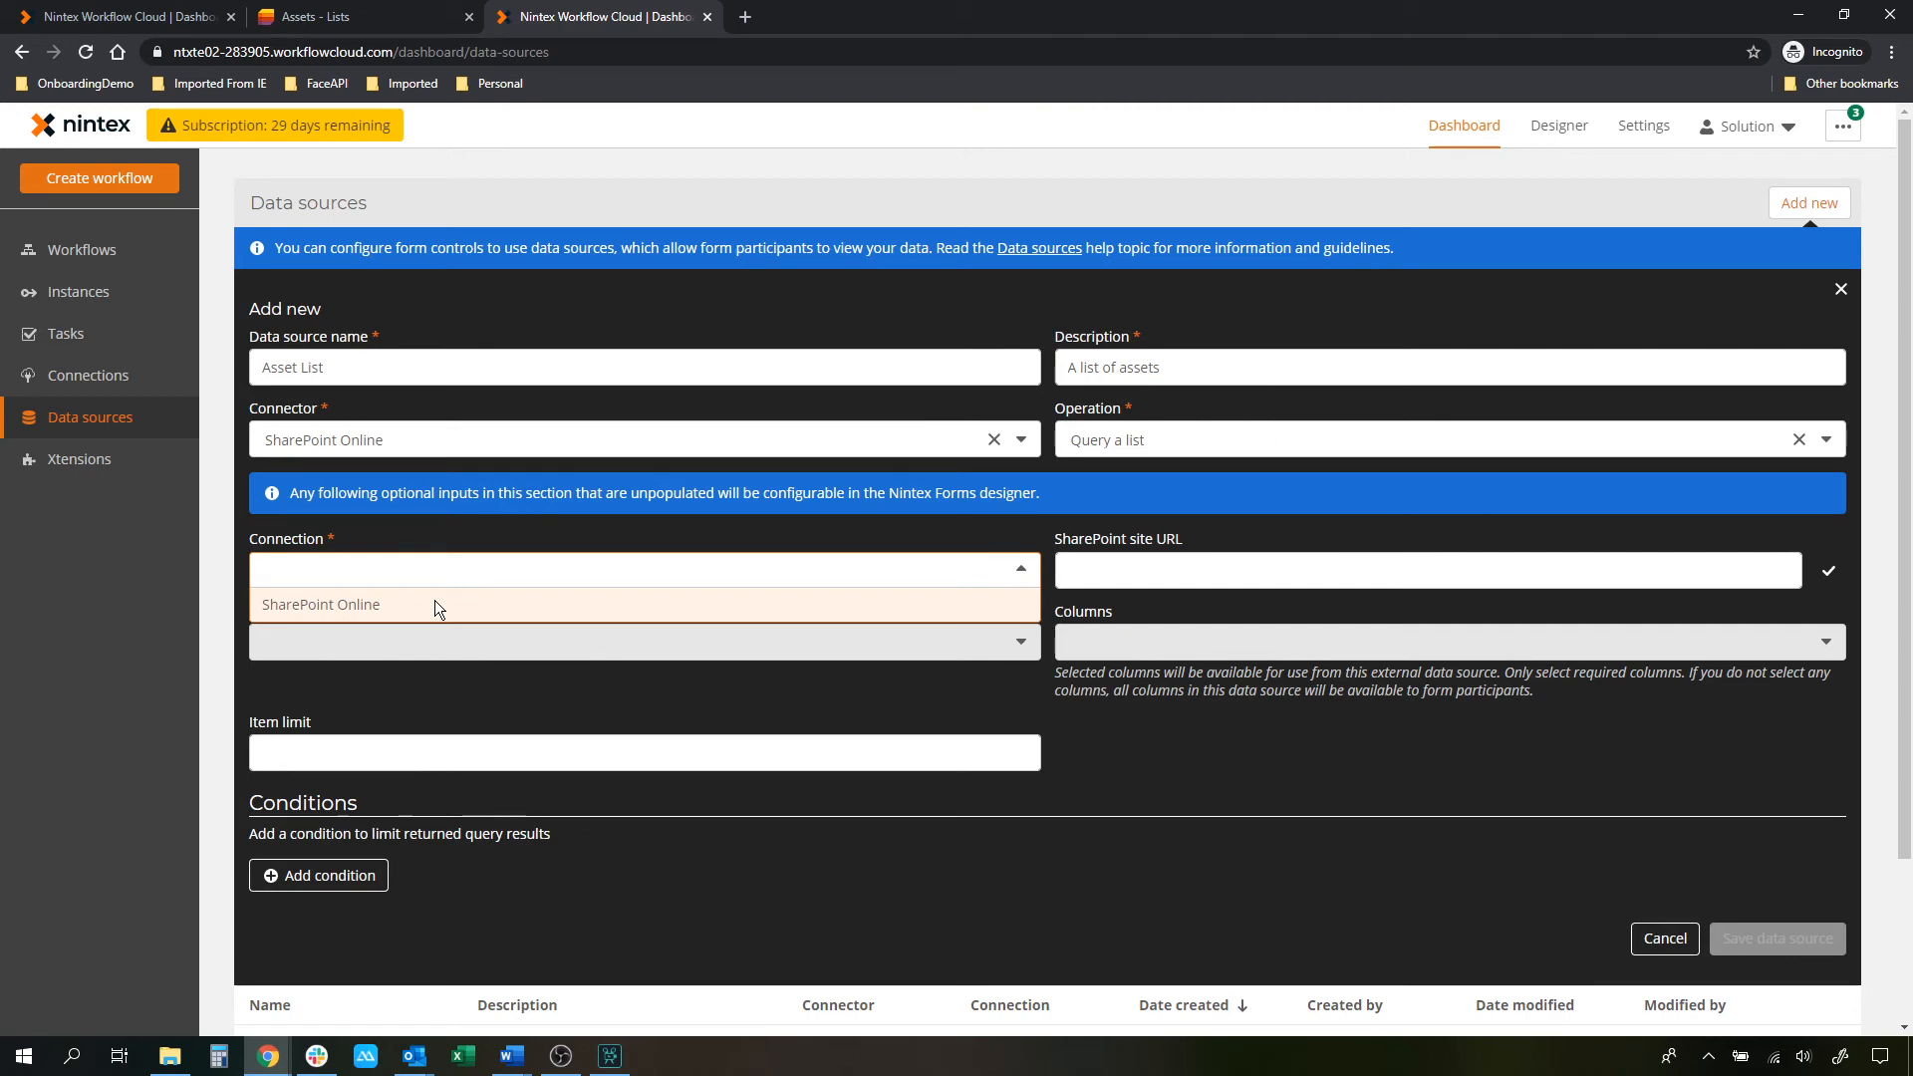
pyautogui.click(367, 608)
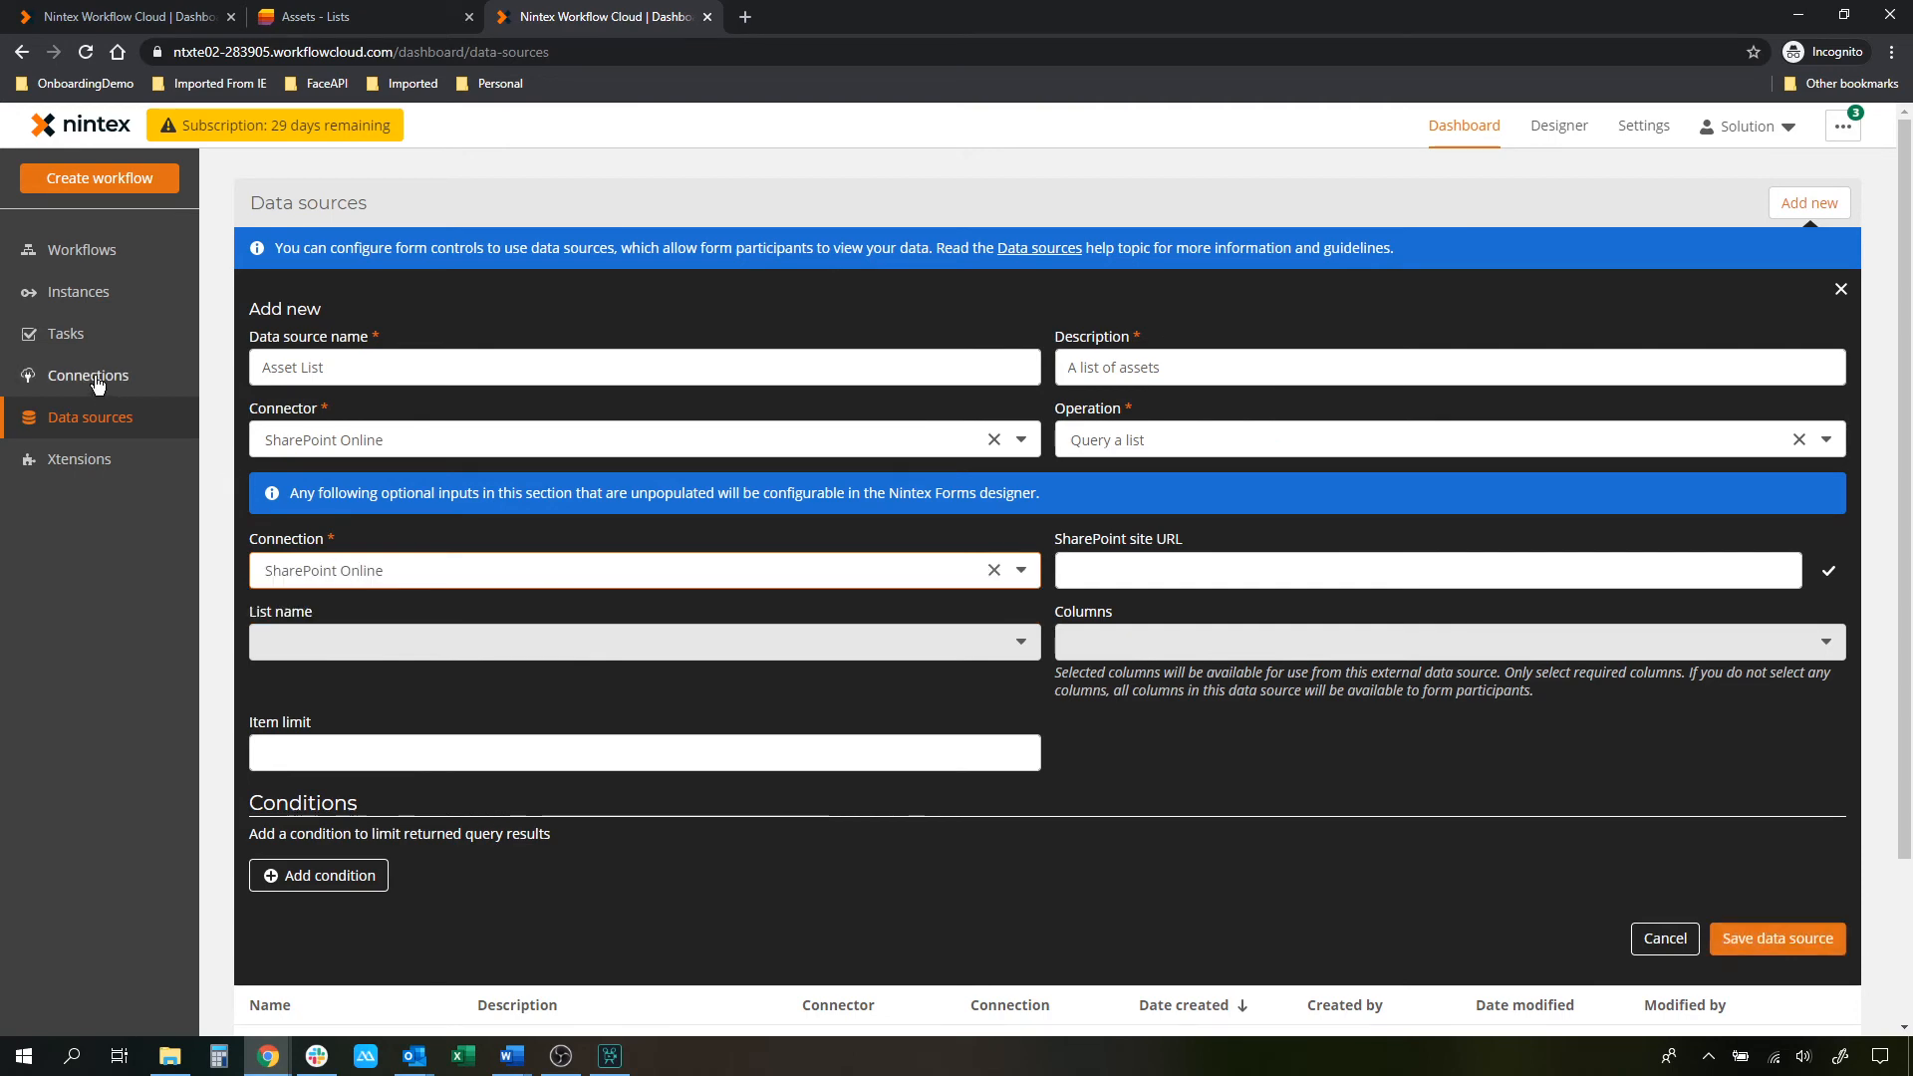
pyautogui.click(315, 17)
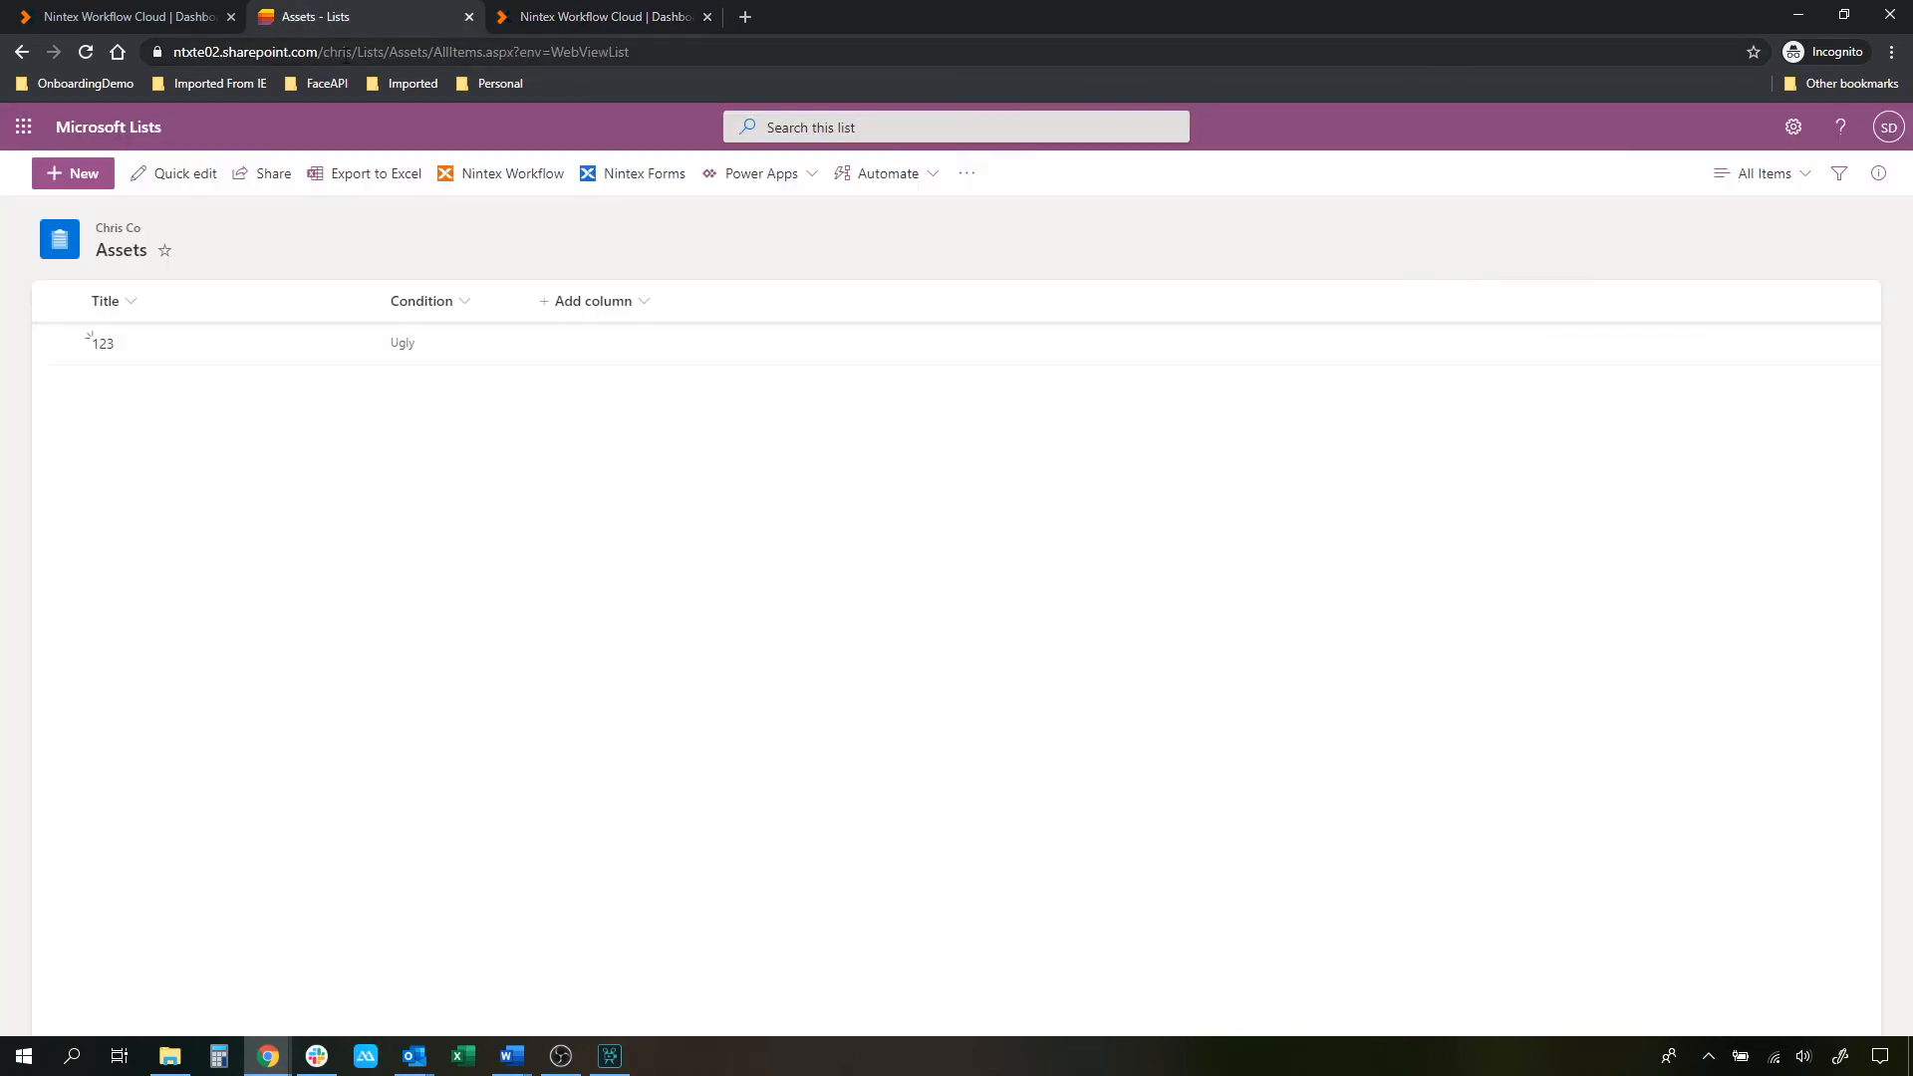
pyautogui.click(570, 13)
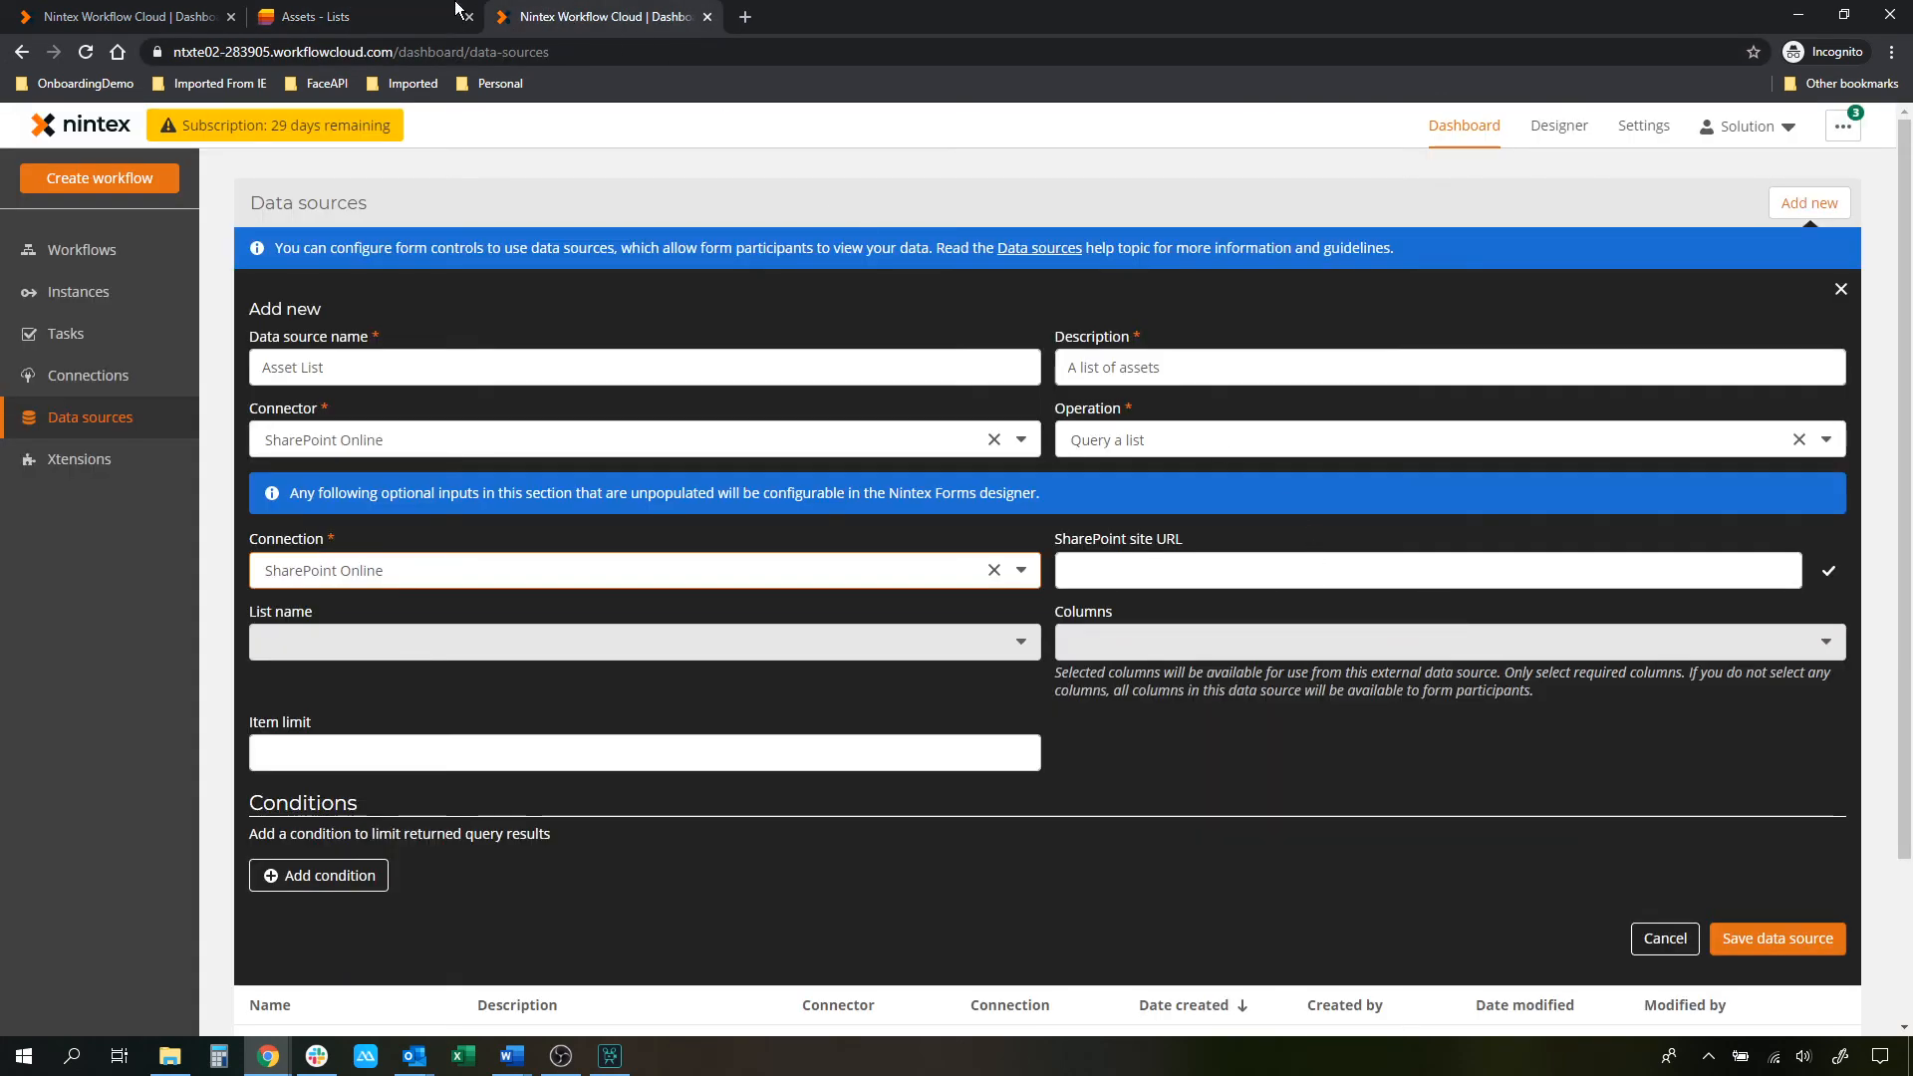
pyautogui.click(354, 14)
pyautogui.moveTo(344, 55); pyautogui.dragTo(171, 56)
pyautogui.hotkey('ctrl', 'c')
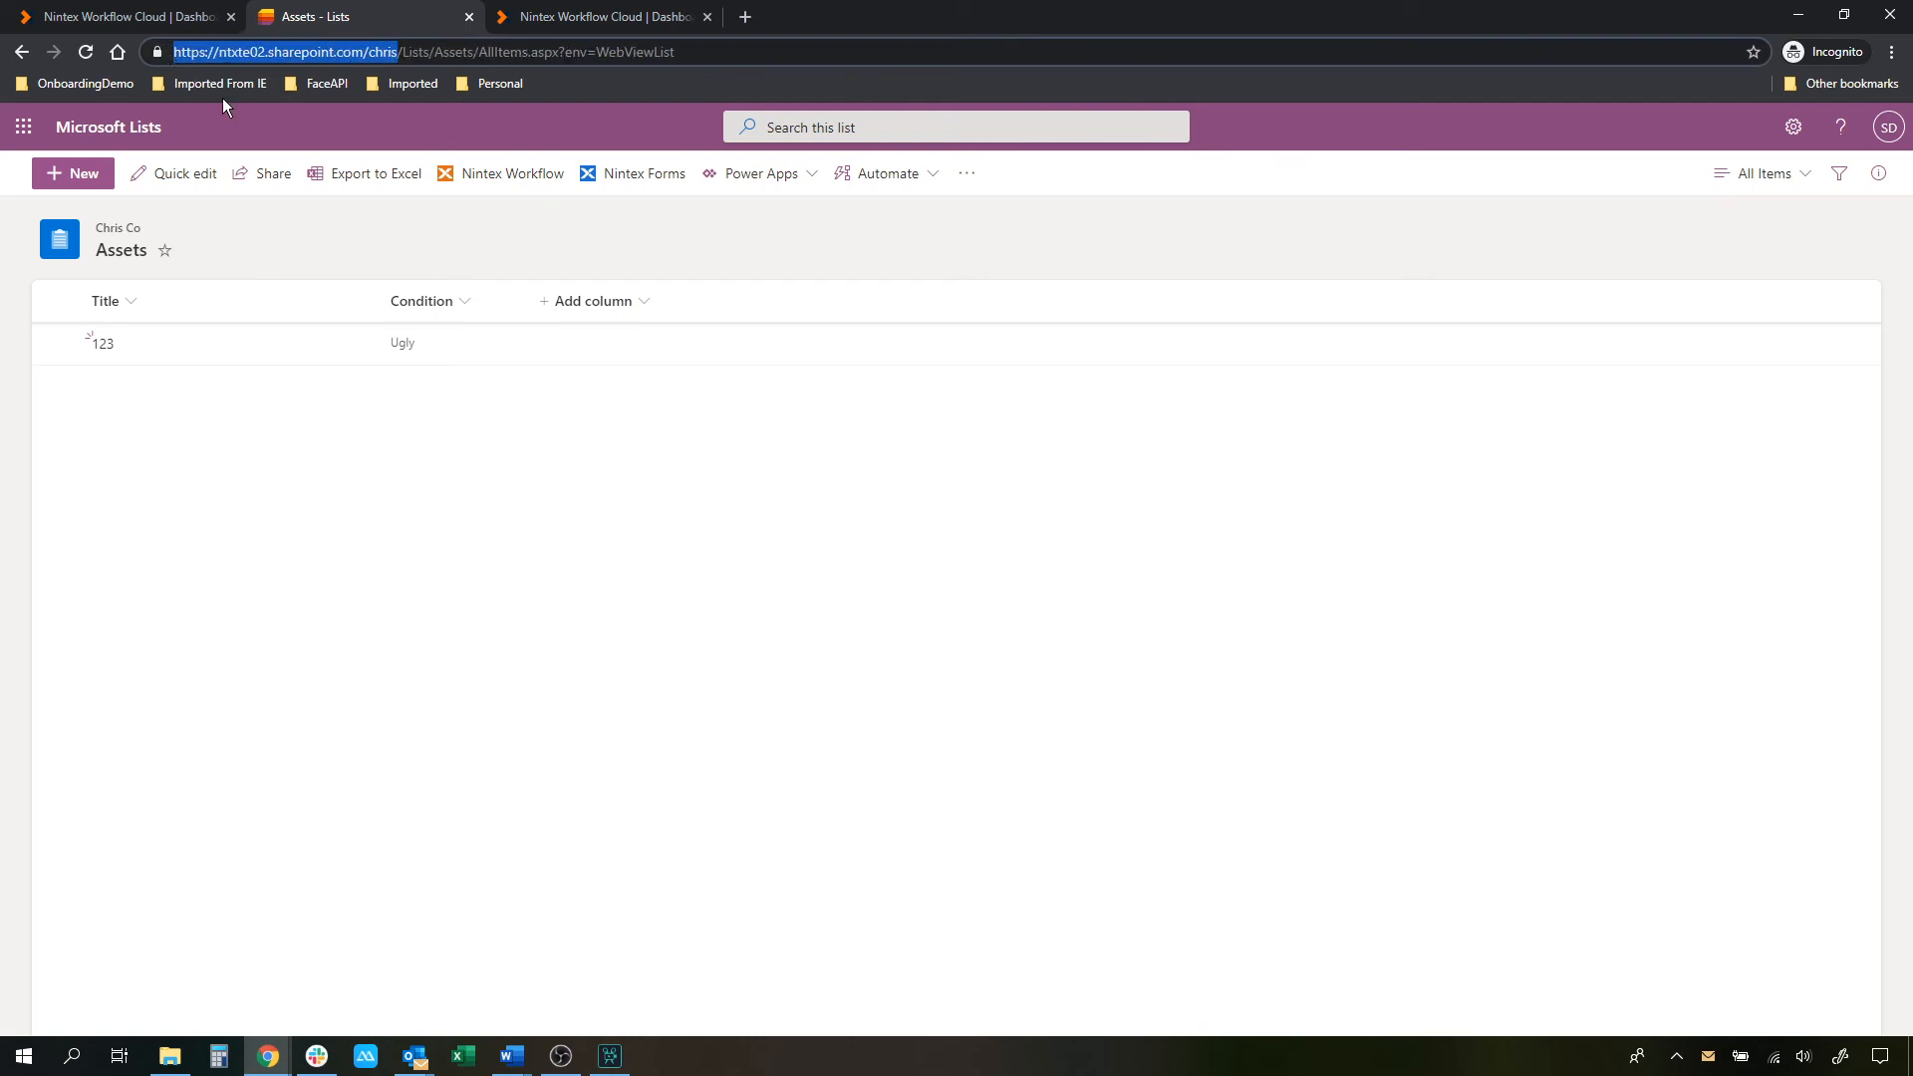
pyautogui.click(588, 16)
pyautogui.click(1424, 579)
pyautogui.hotkey('ctrl', 'v')
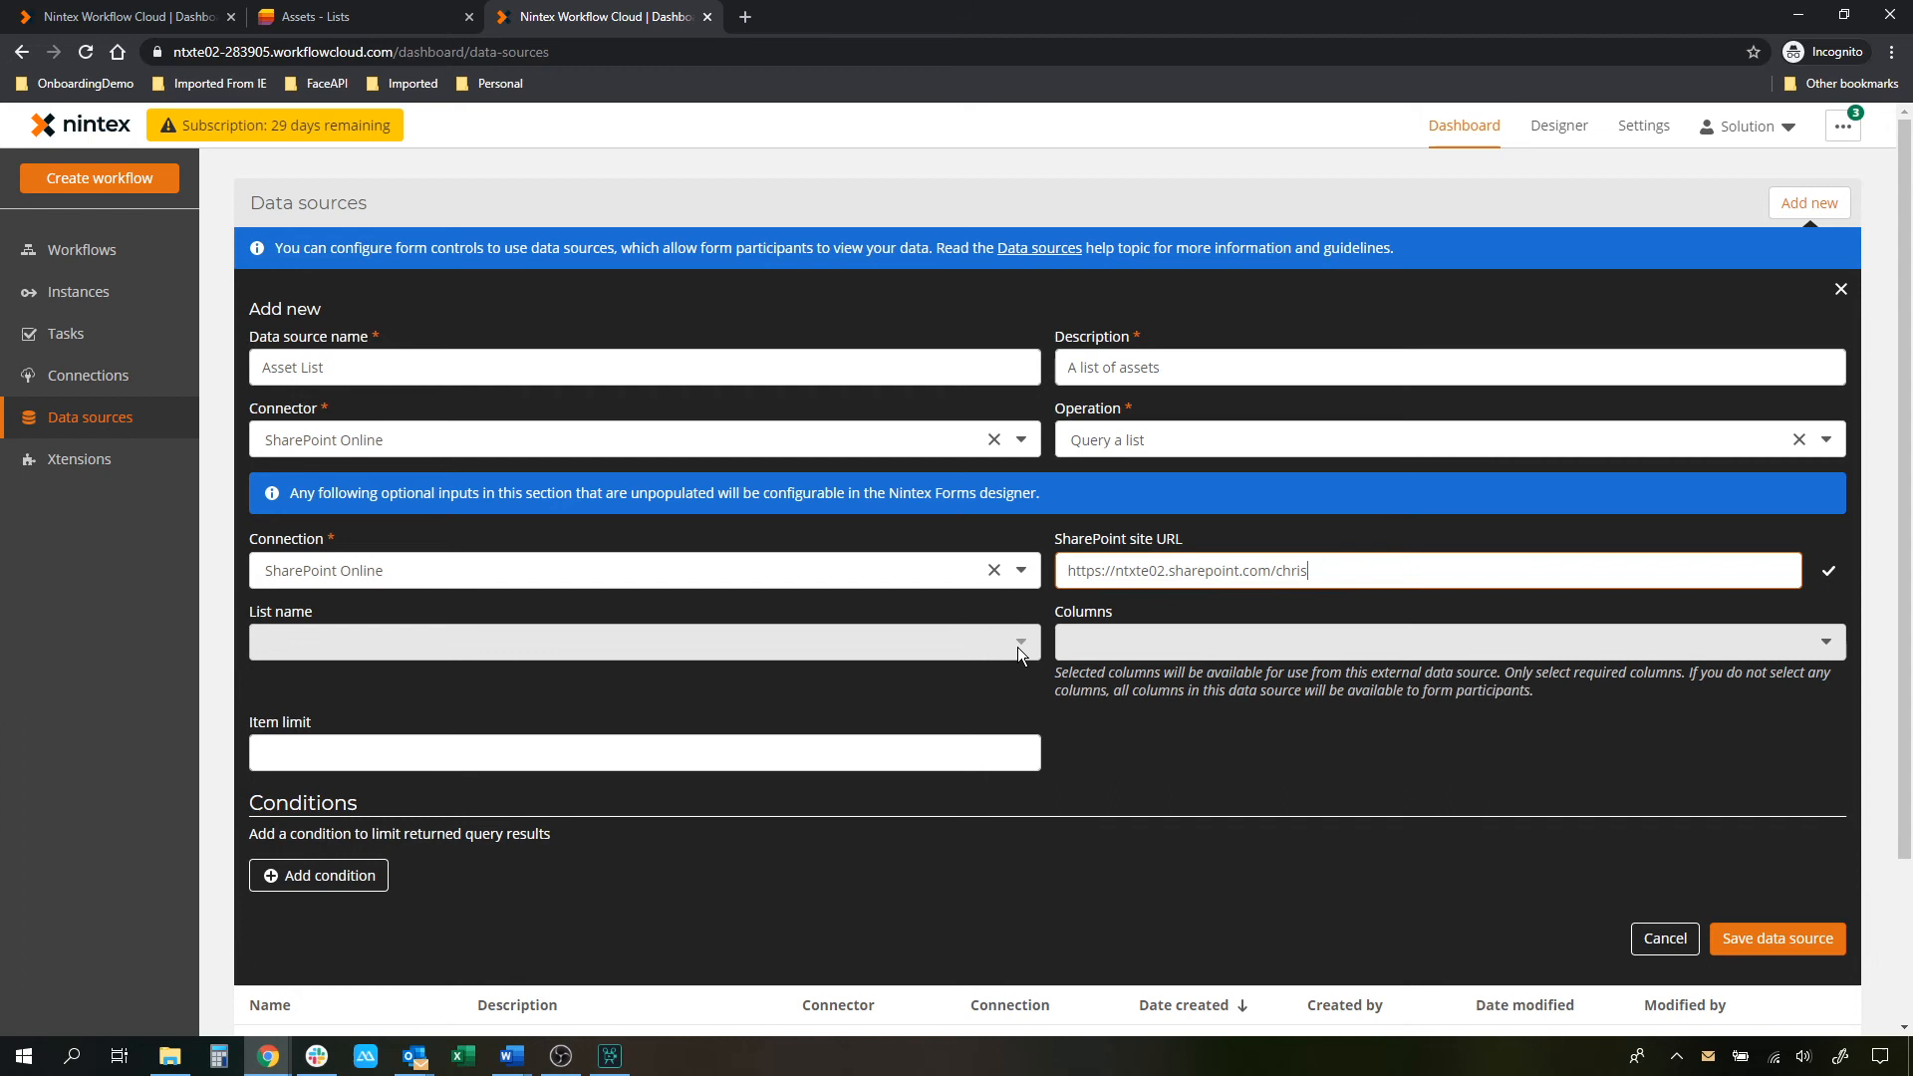
pyautogui.click(1829, 571)
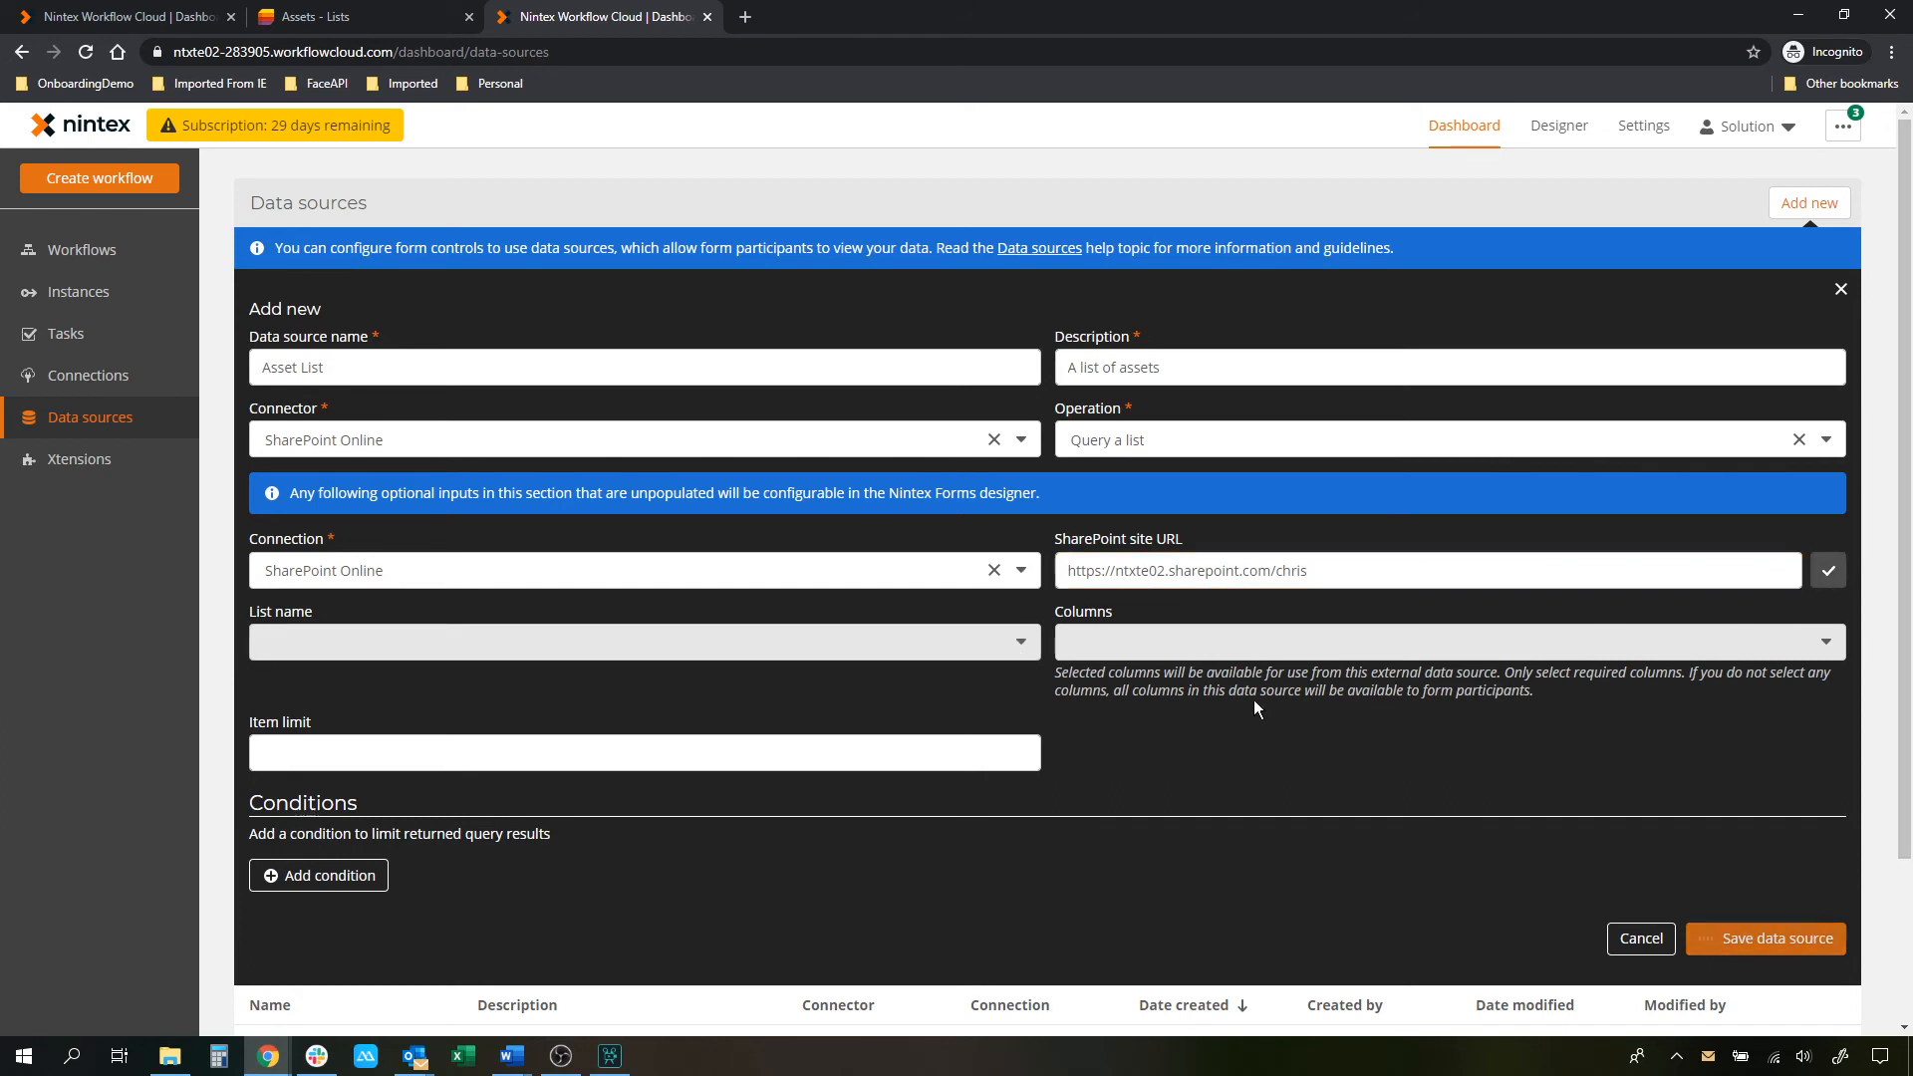
# Set the data source's list to Assets, leave its columns and item limit unrestricted, and save the data source
pyautogui.click(1023, 643)
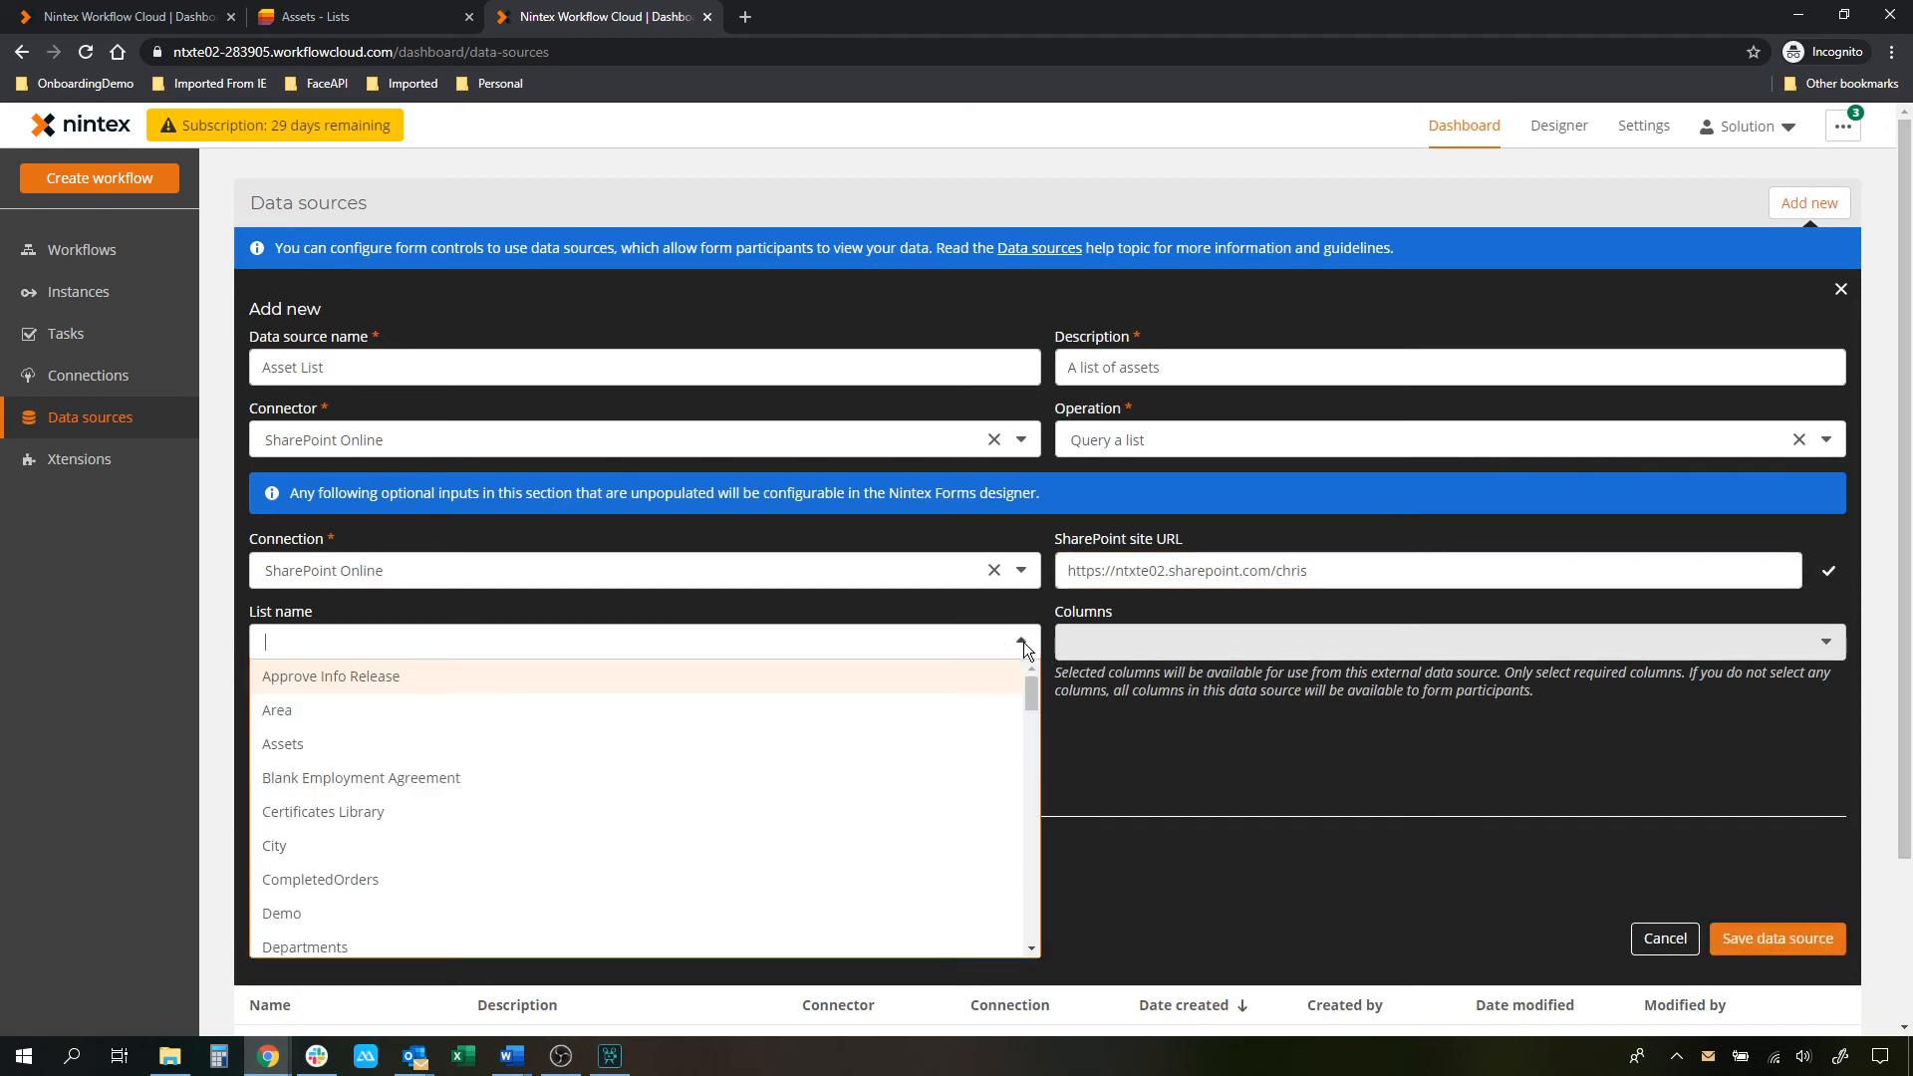
pyautogui.click(332, 748)
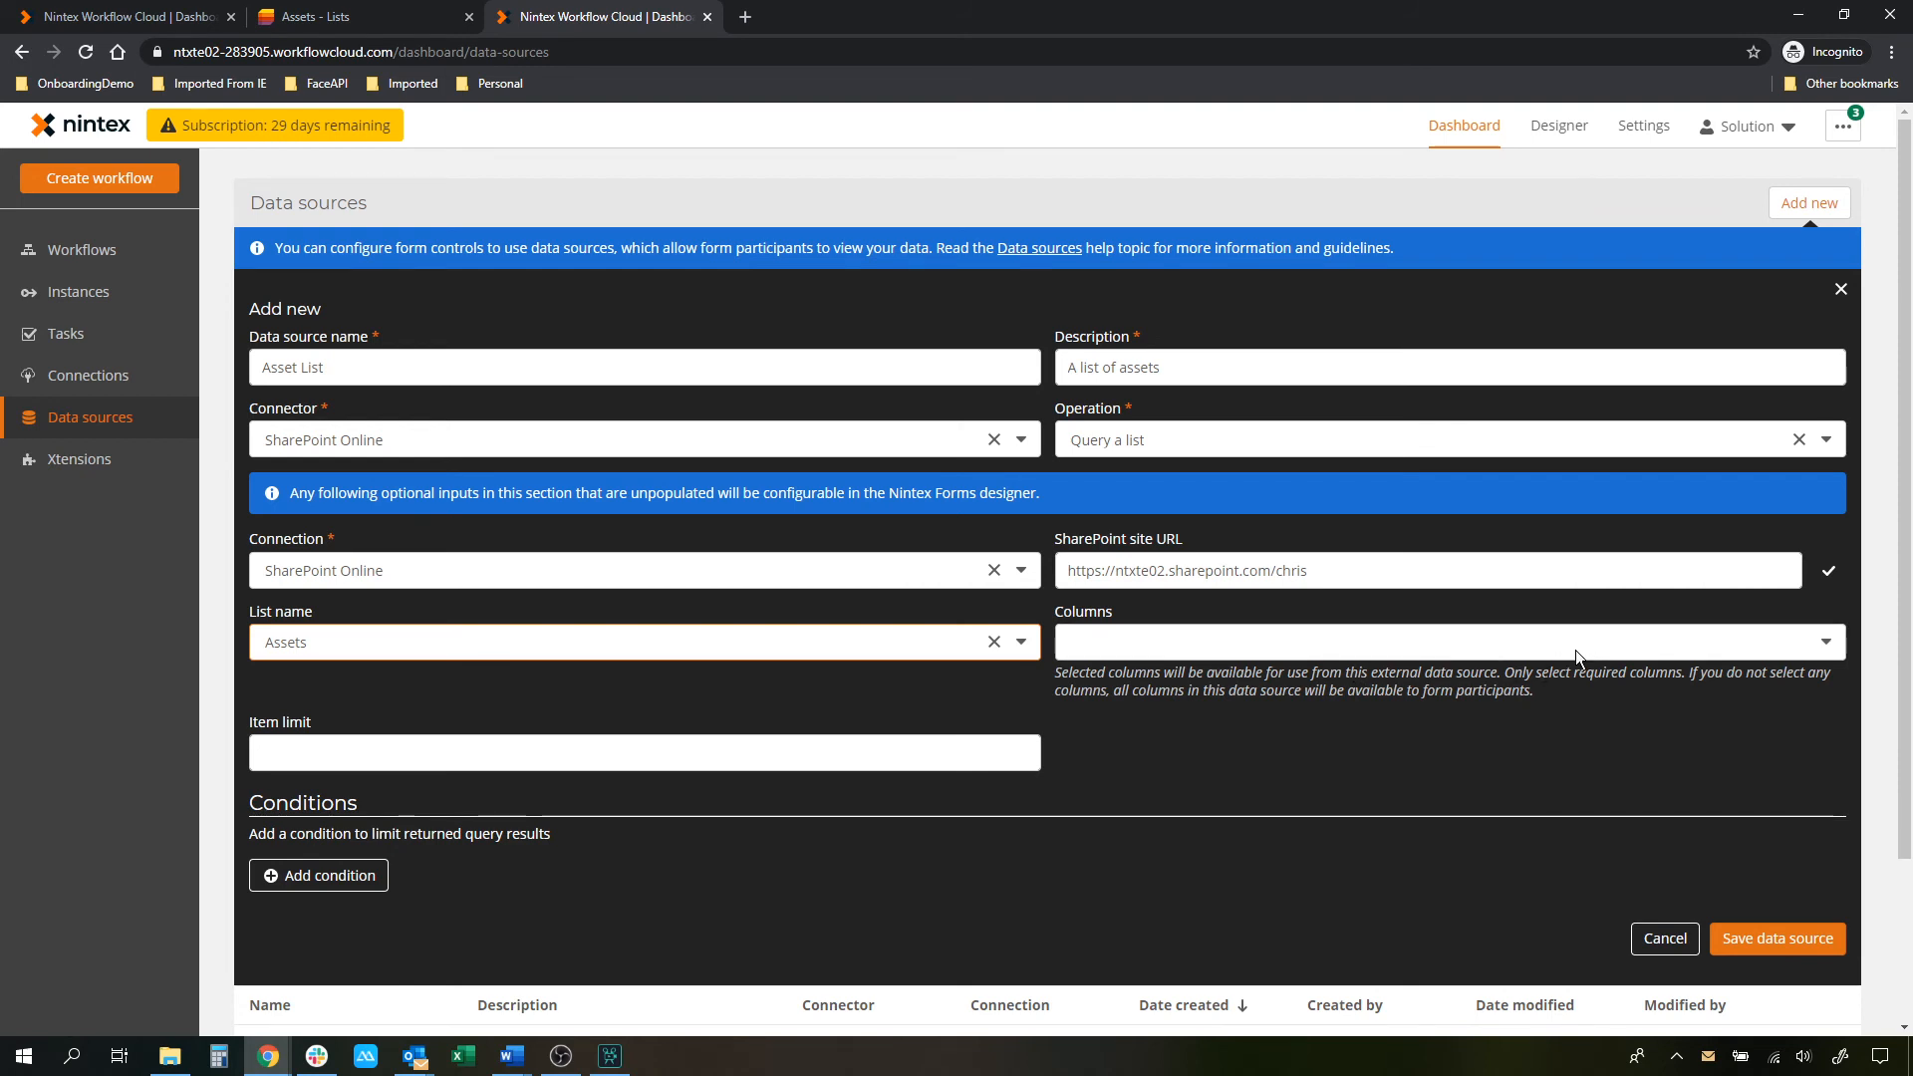
pyautogui.click(1345, 653)
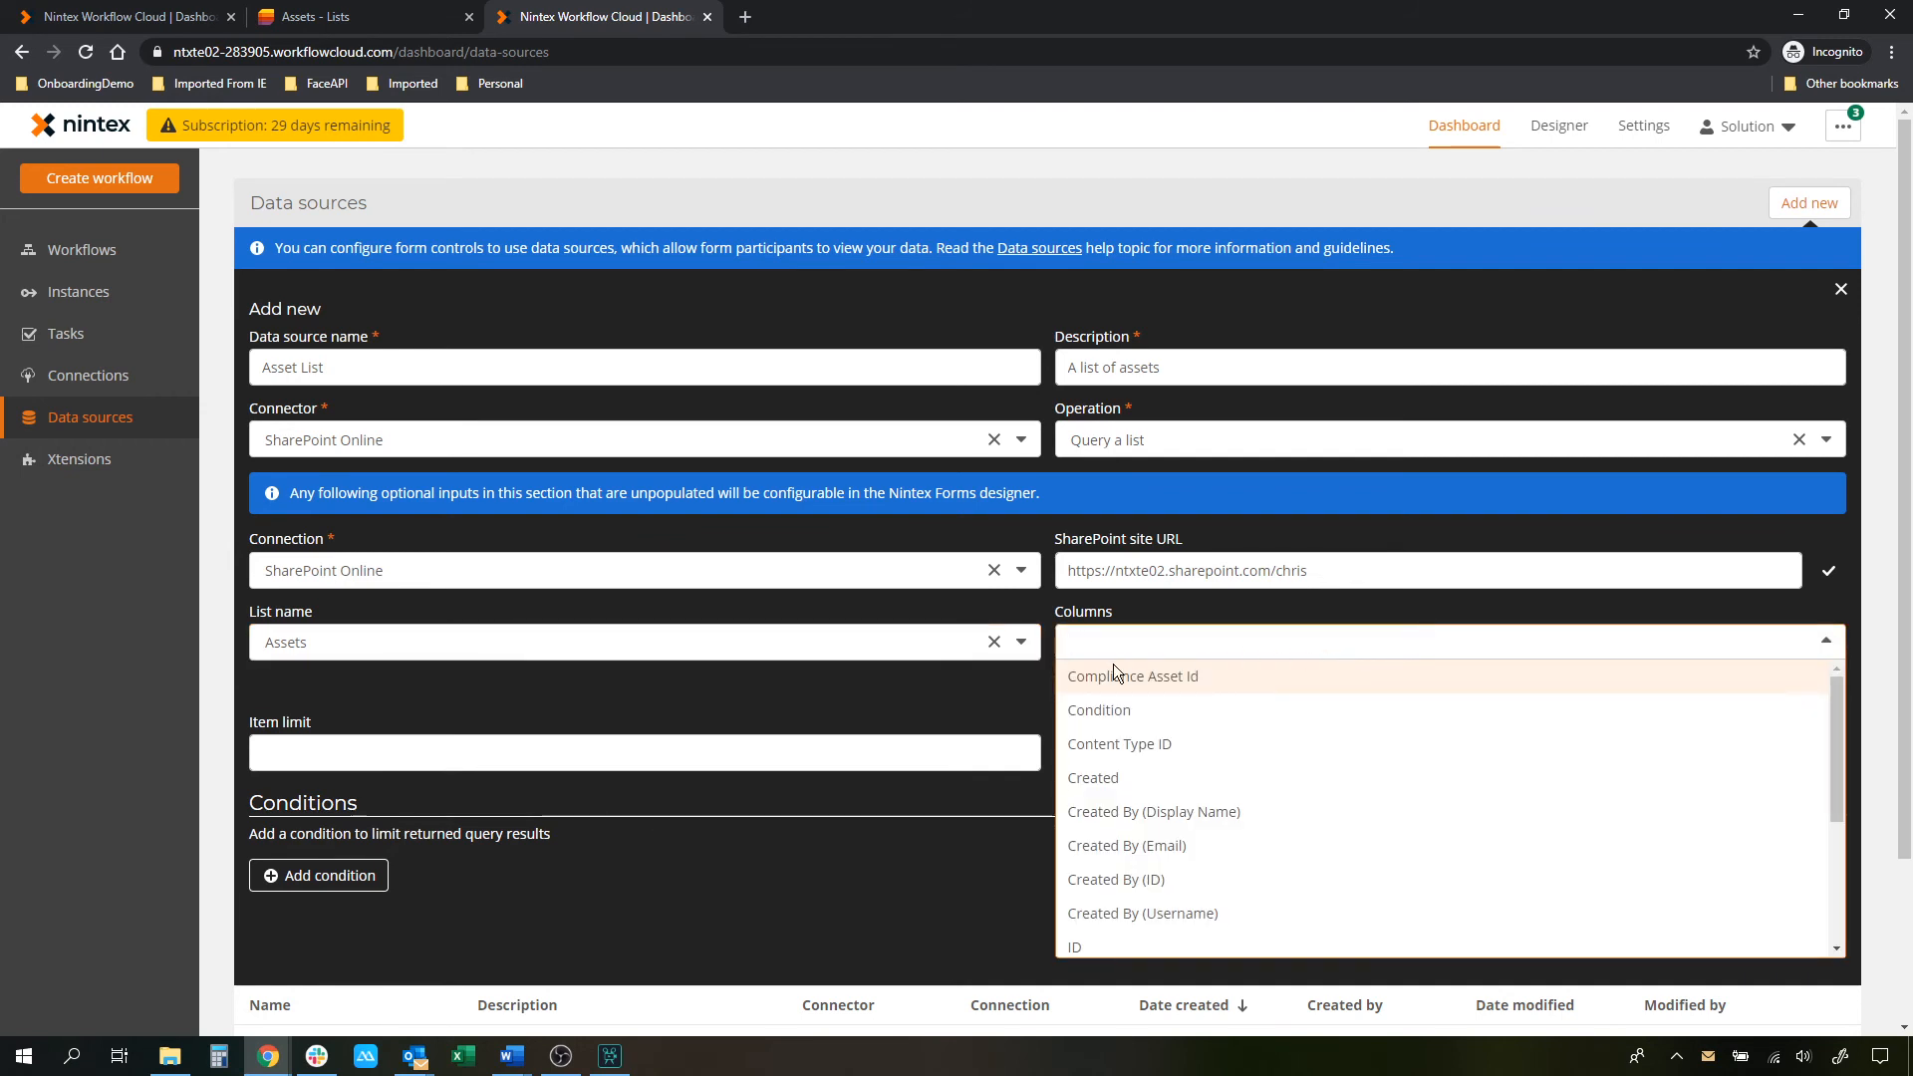
pyautogui.click(705, 739)
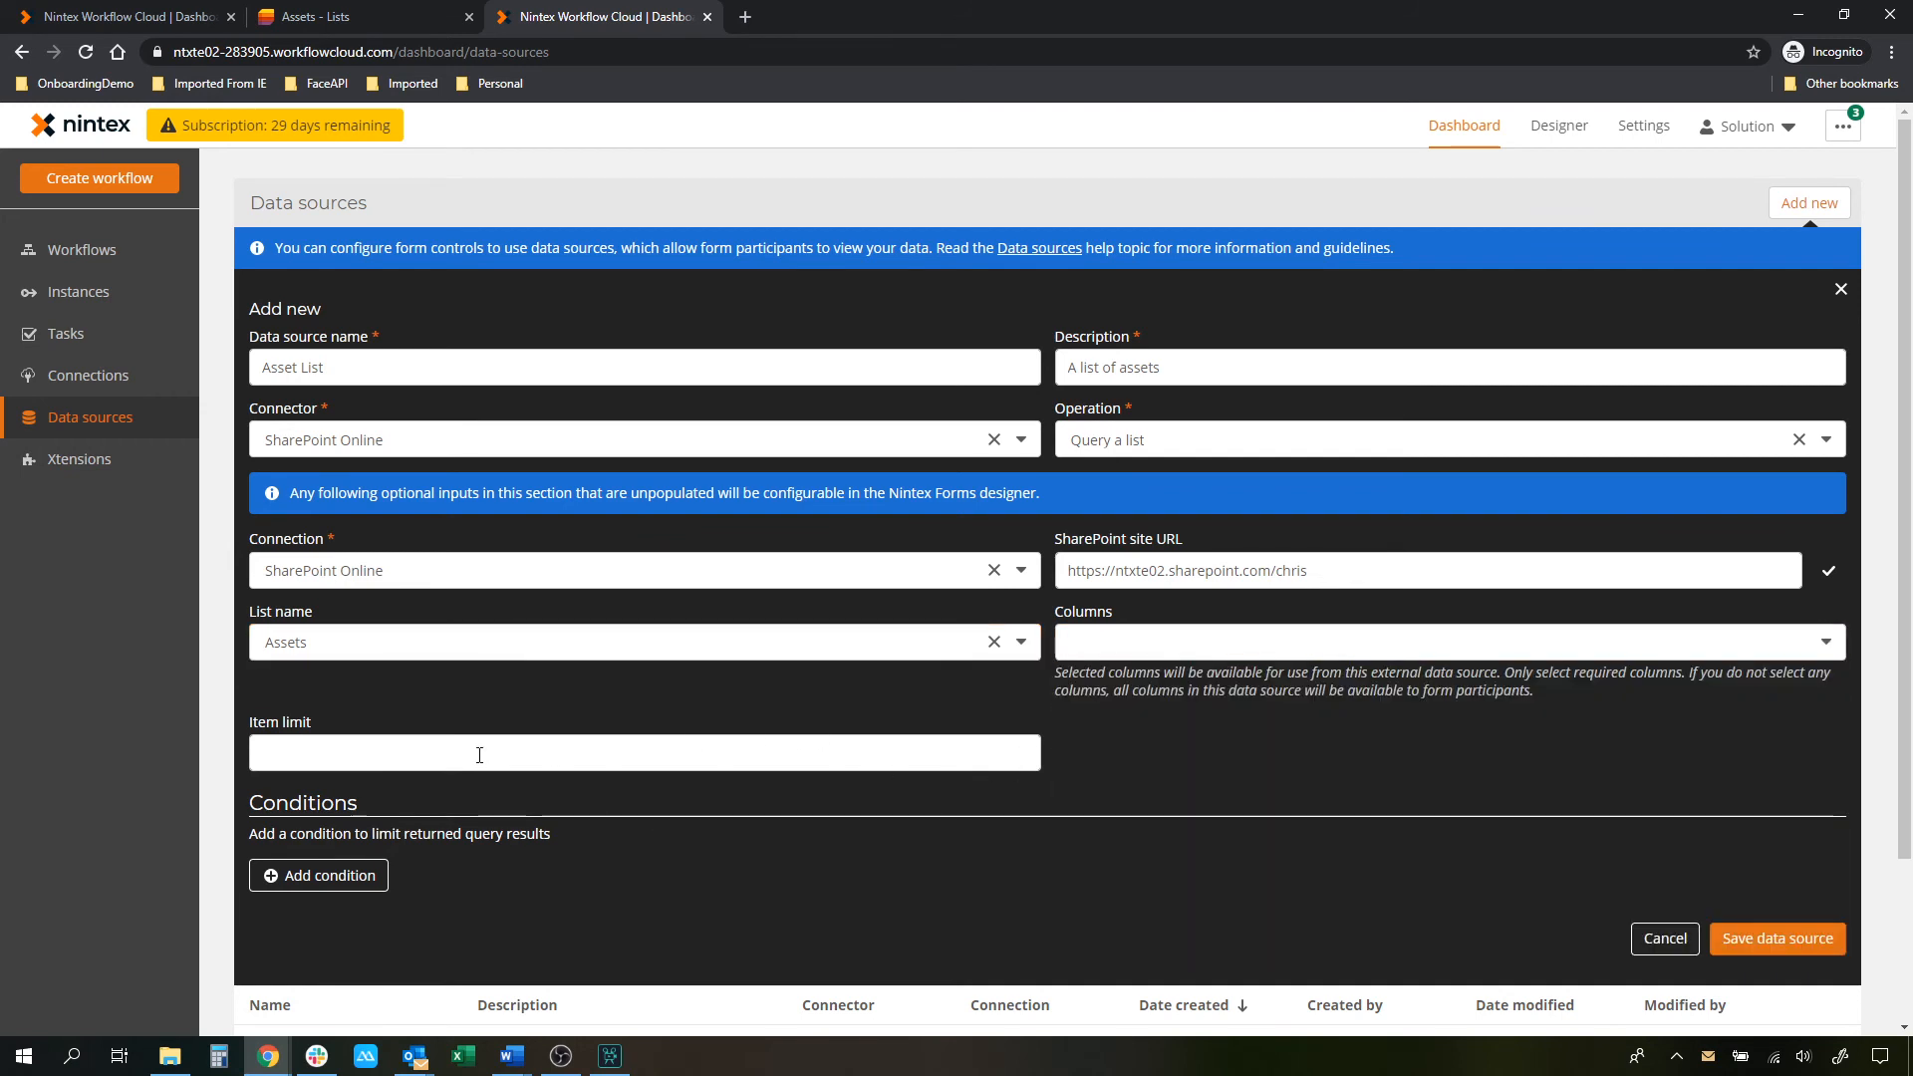
pyautogui.click(1796, 952)
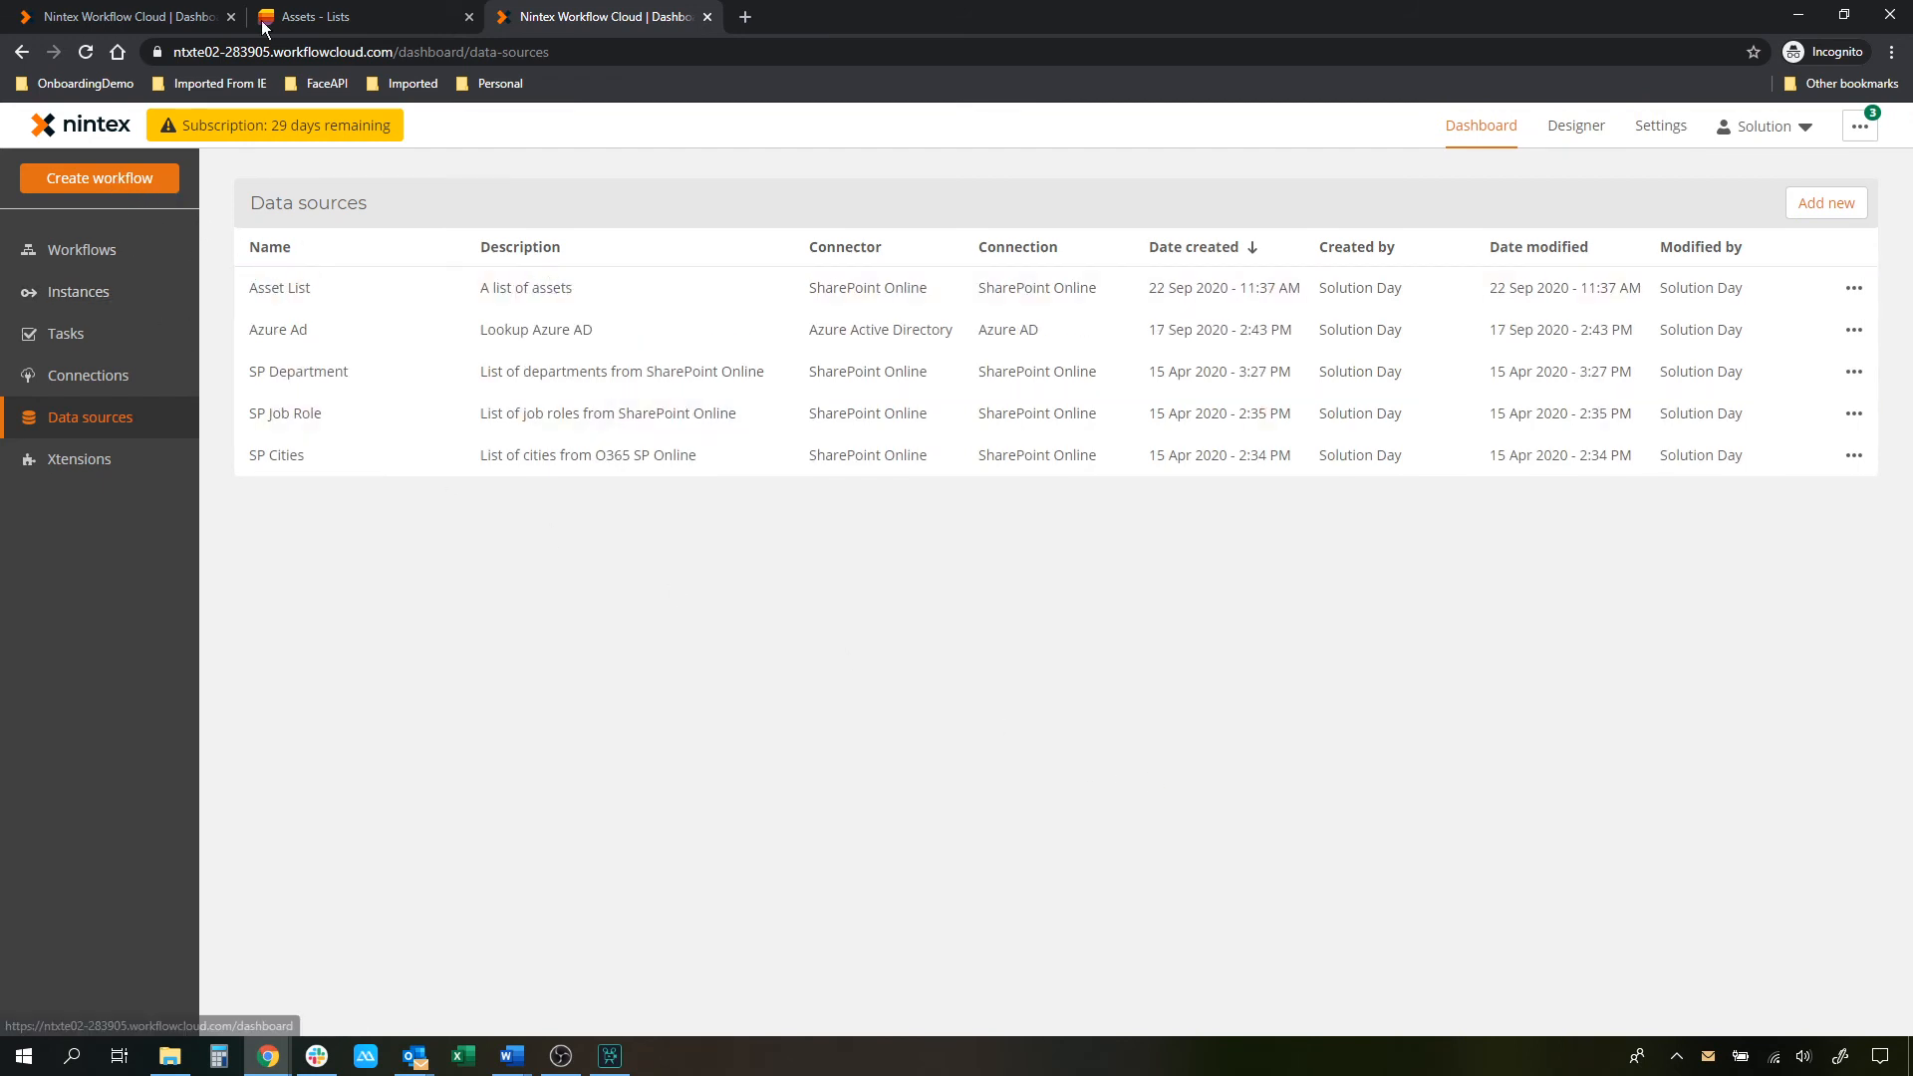
# Create a new workflow that starts from a Nintex form and give access to anyone with the form URL
pyautogui.click(315, 16)
pyautogui.click(605, 16)
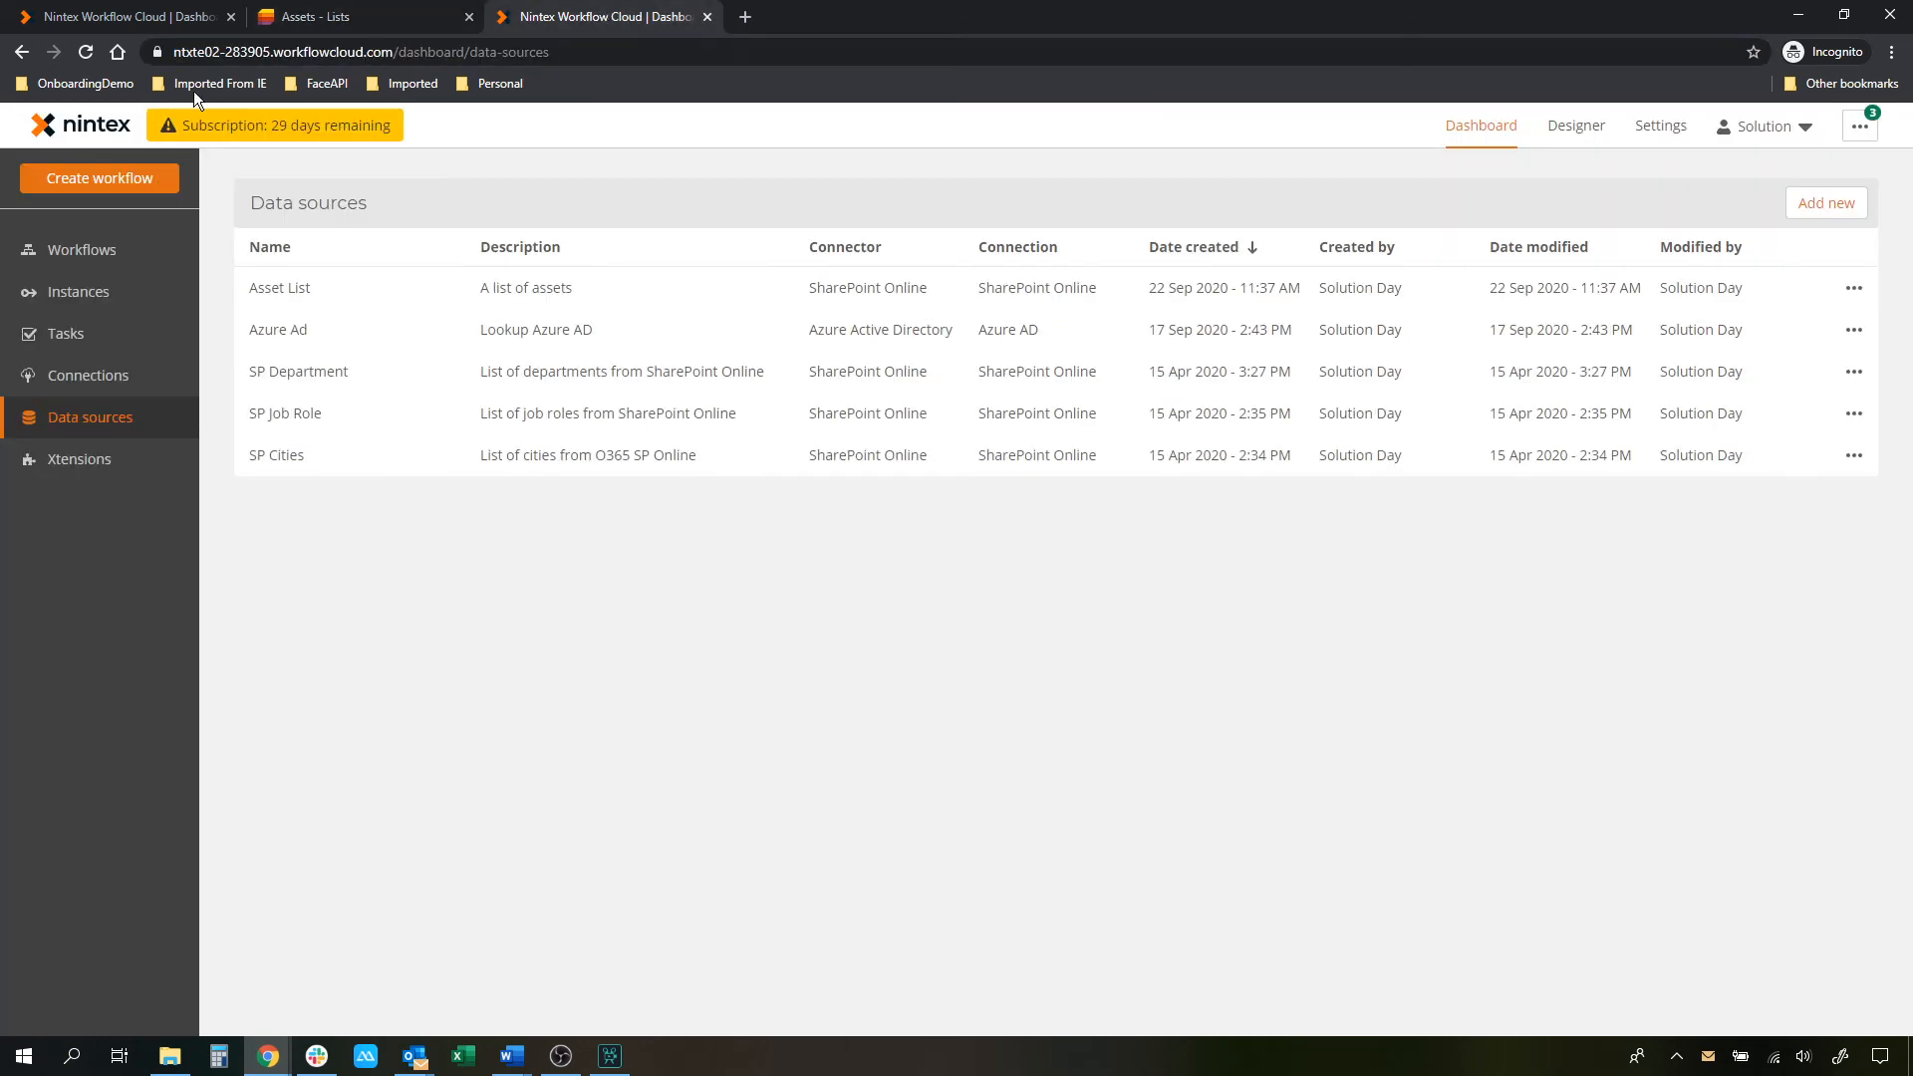
pyautogui.click(118, 173)
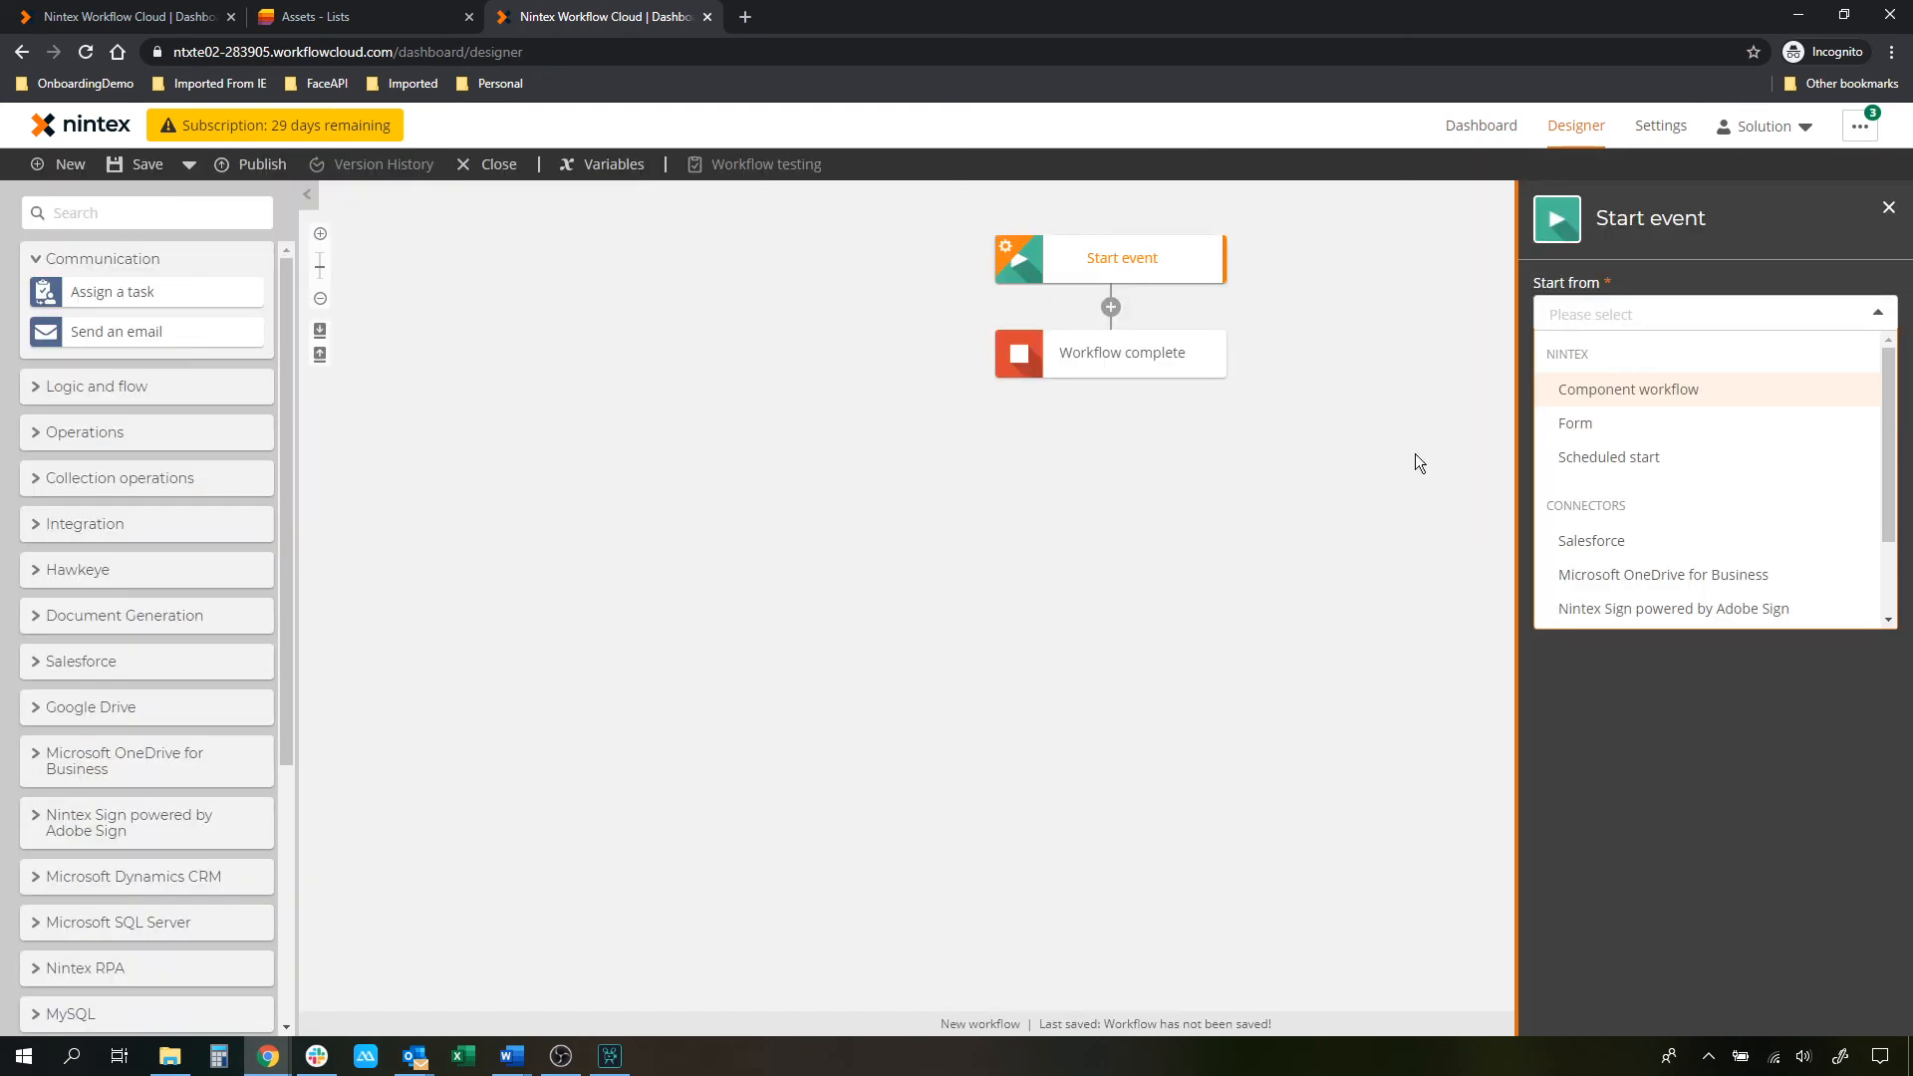
pyautogui.click(1594, 423)
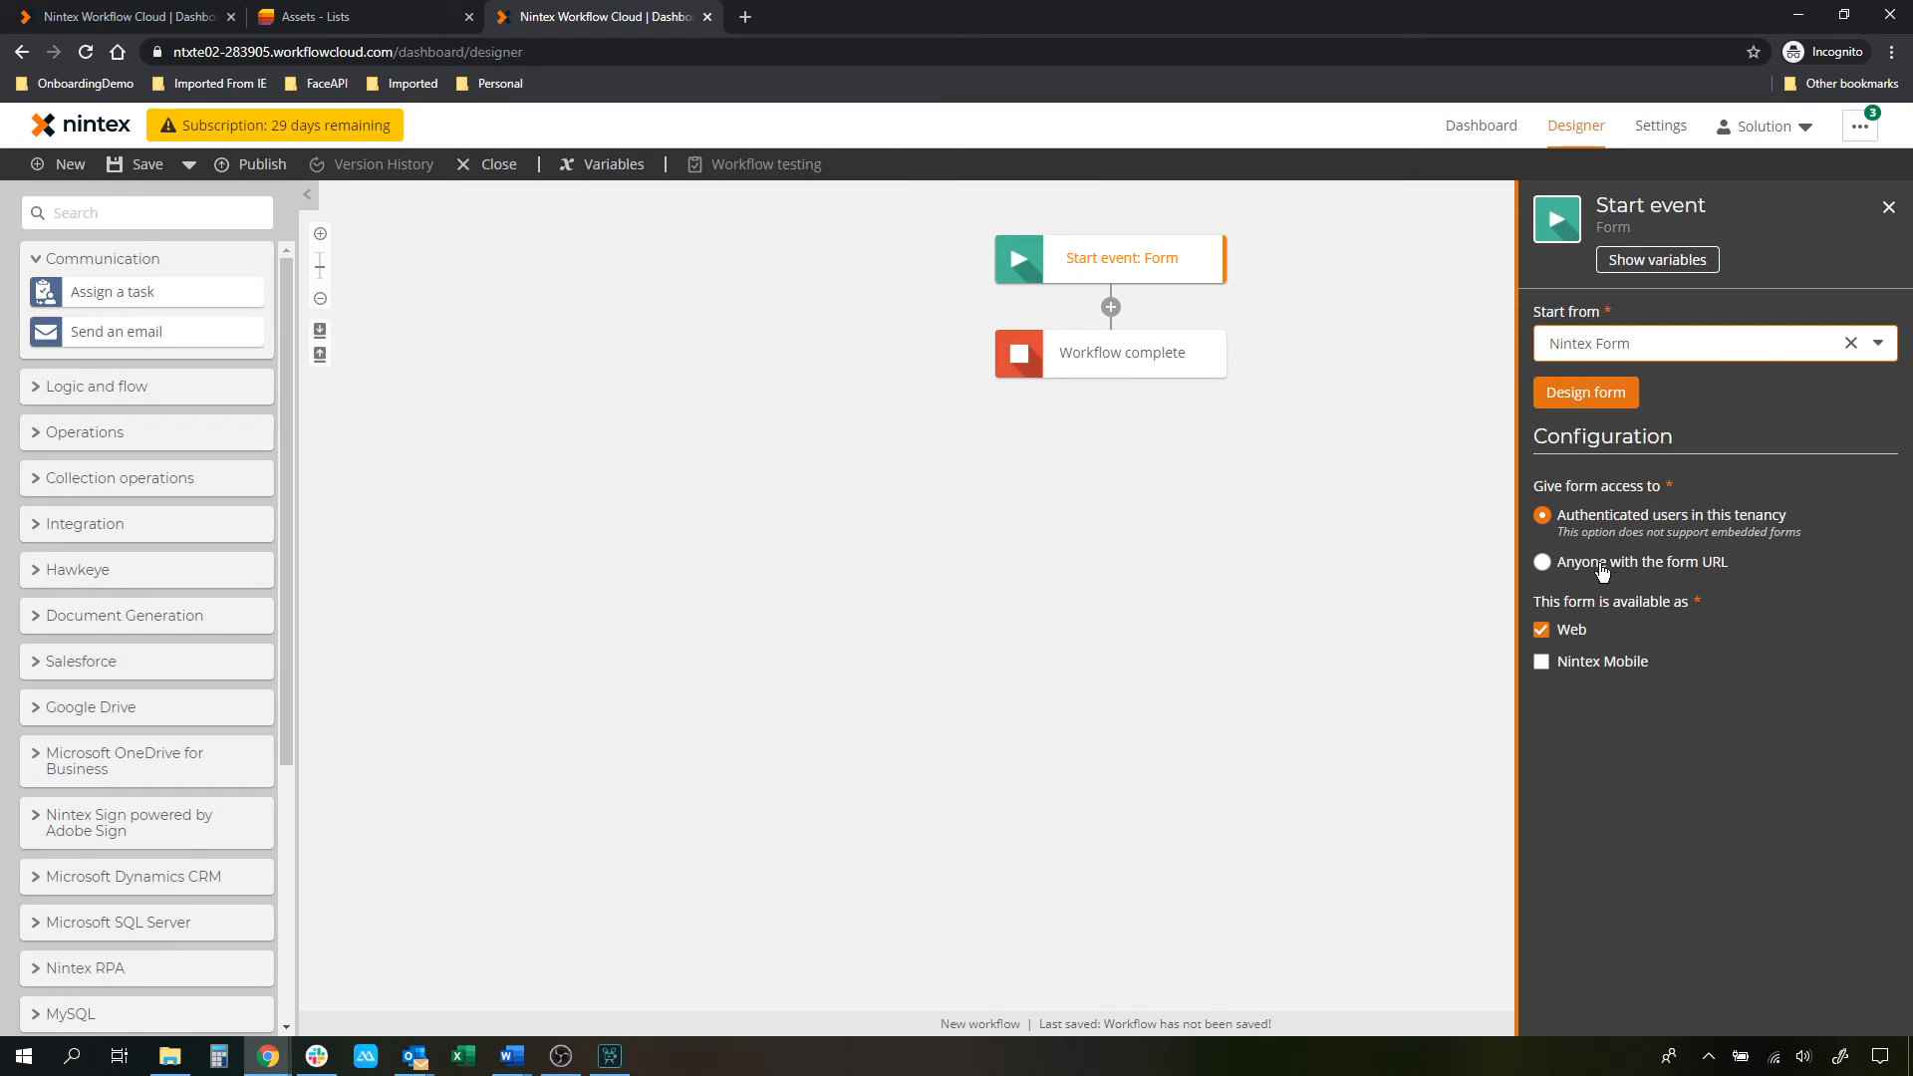
pyautogui.click(1600, 564)
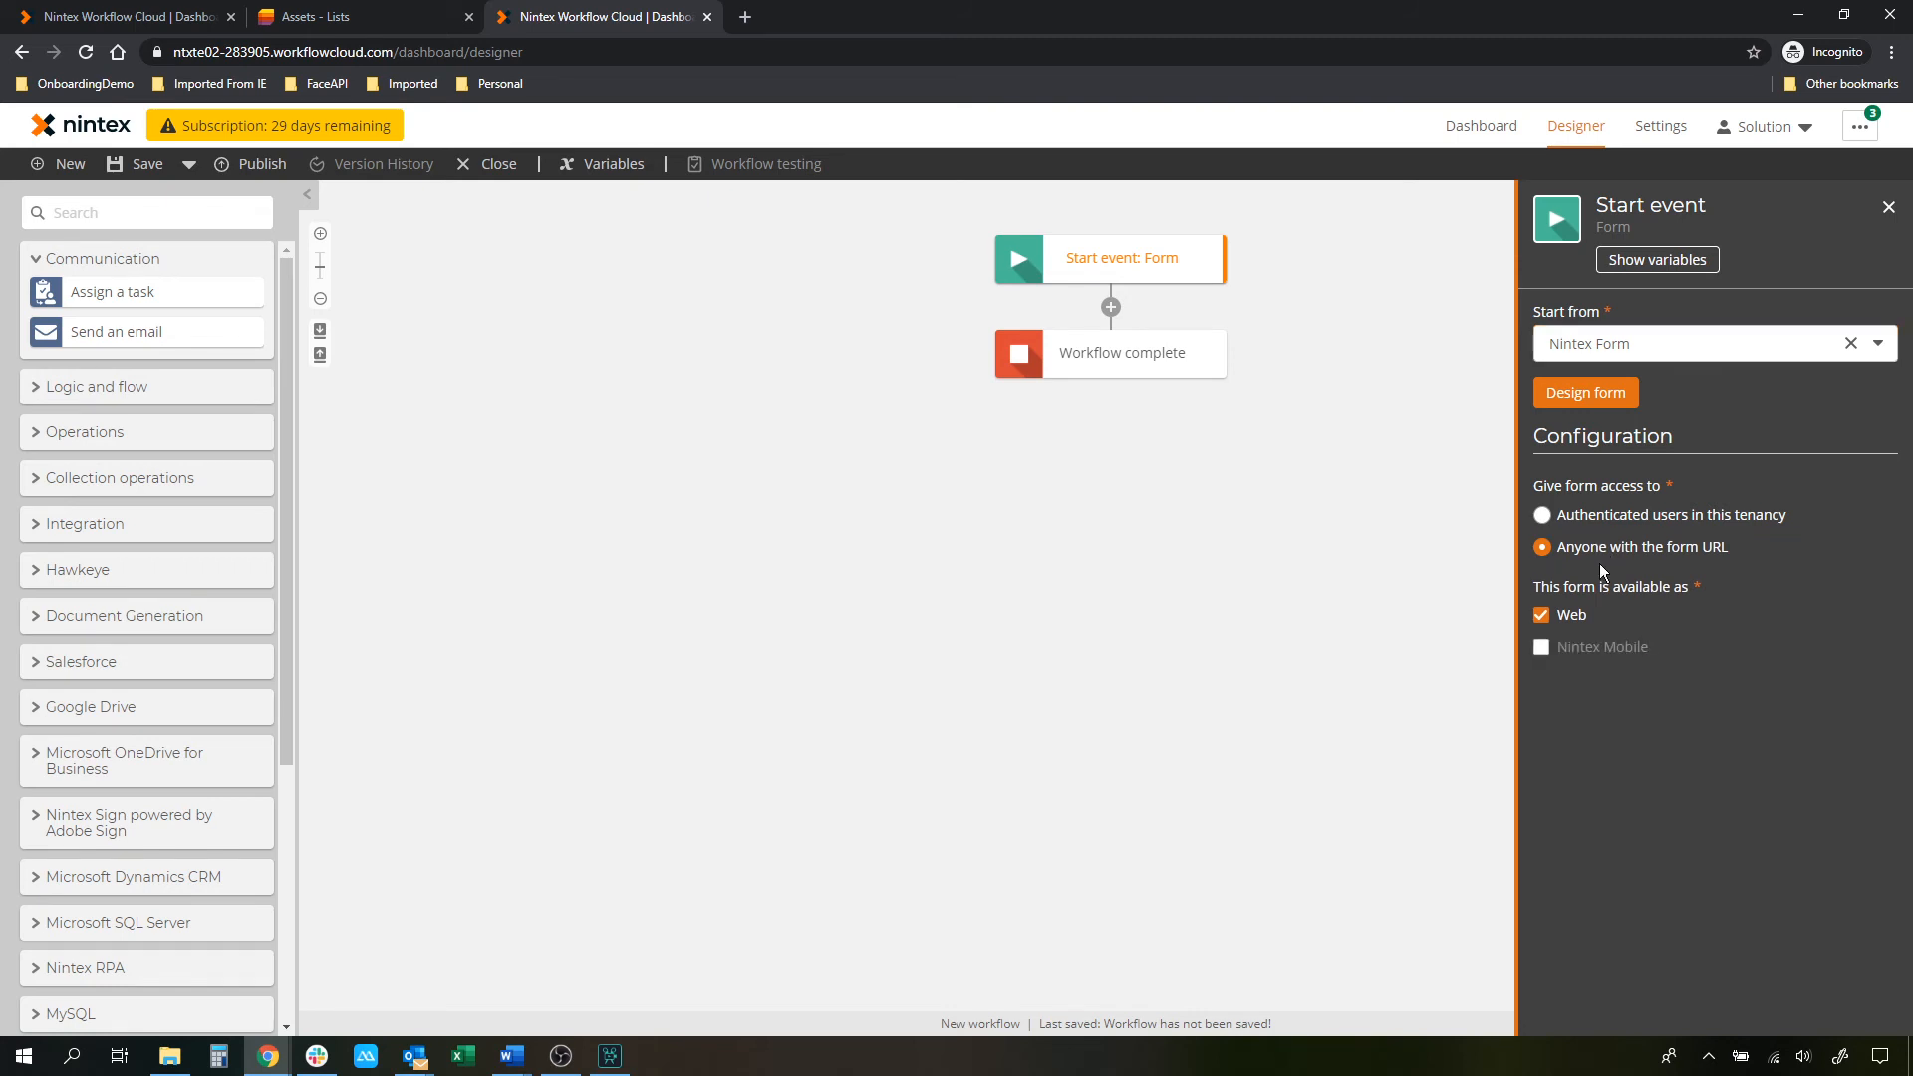
# Add a data lookup control to the start form and set its data source to Asset List
pyautogui.click(1615, 409)
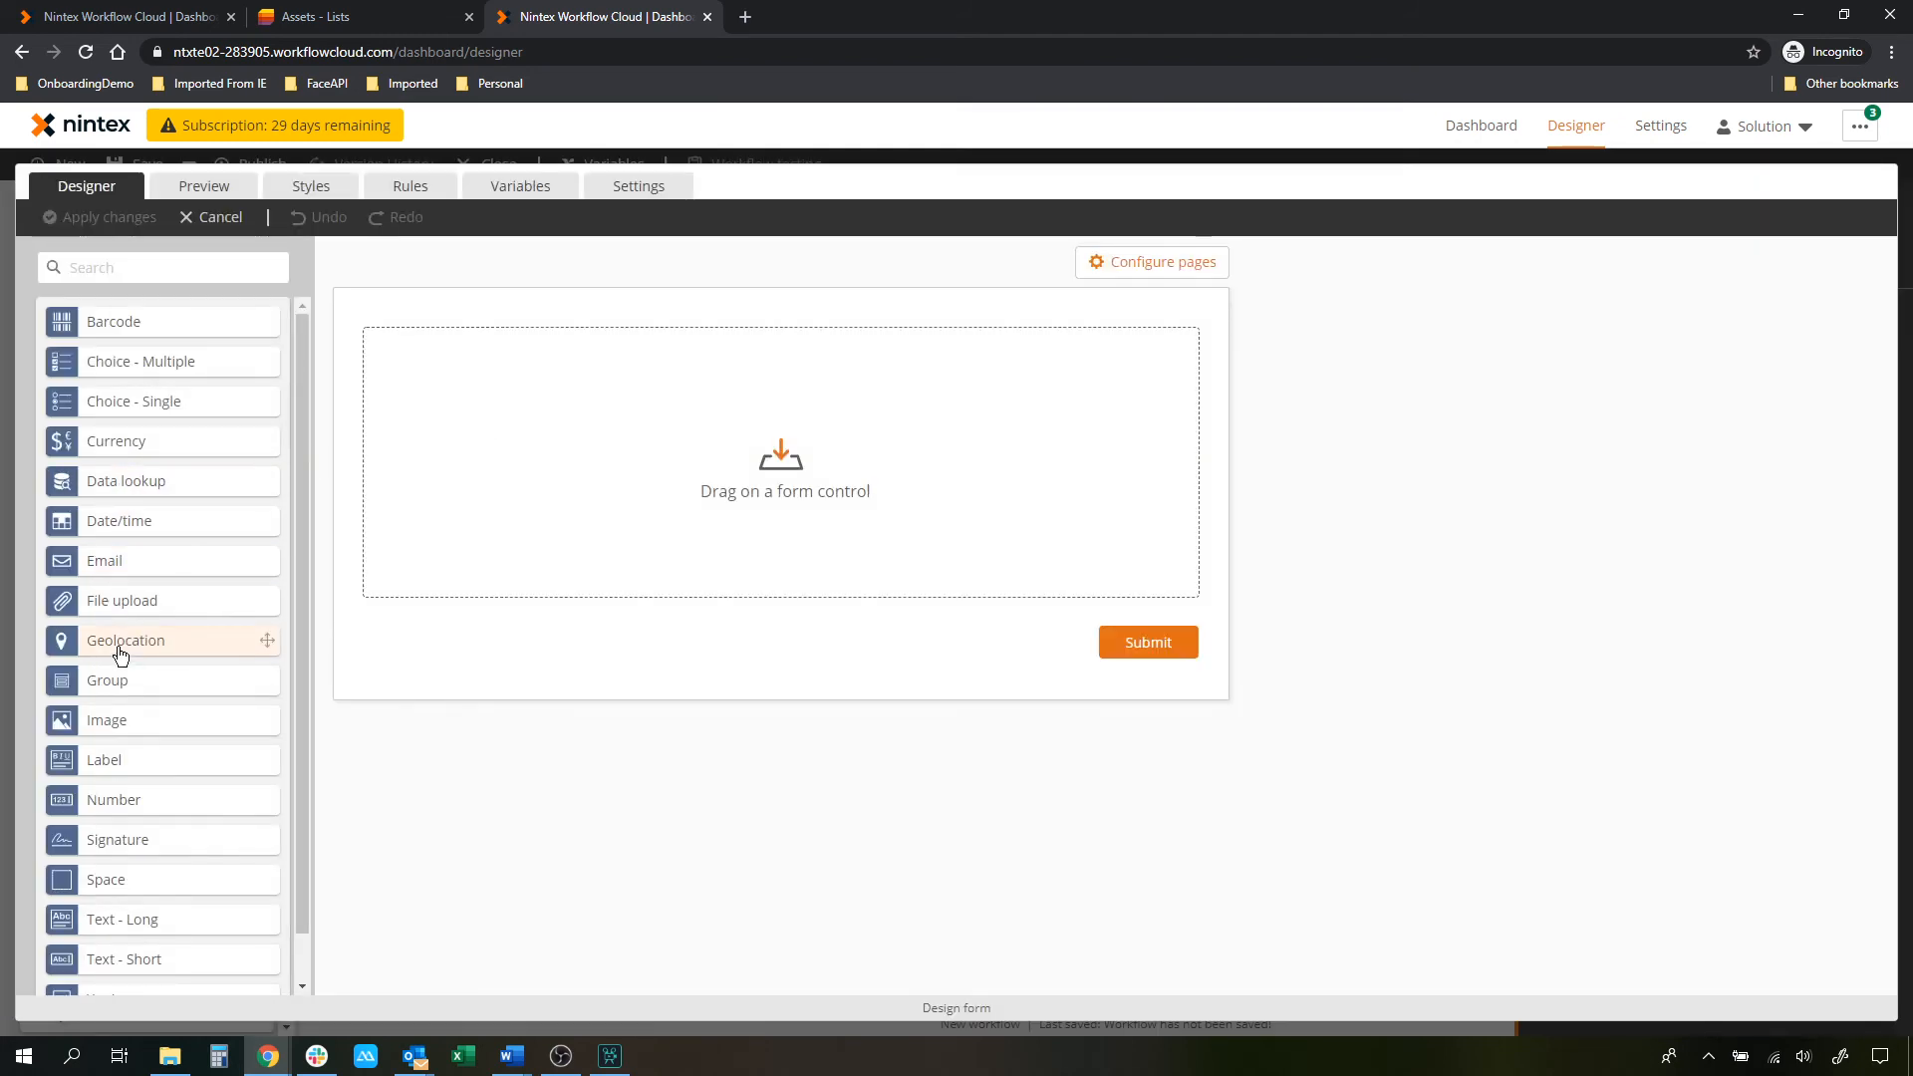
pyautogui.scroll(-1, 120, 649)
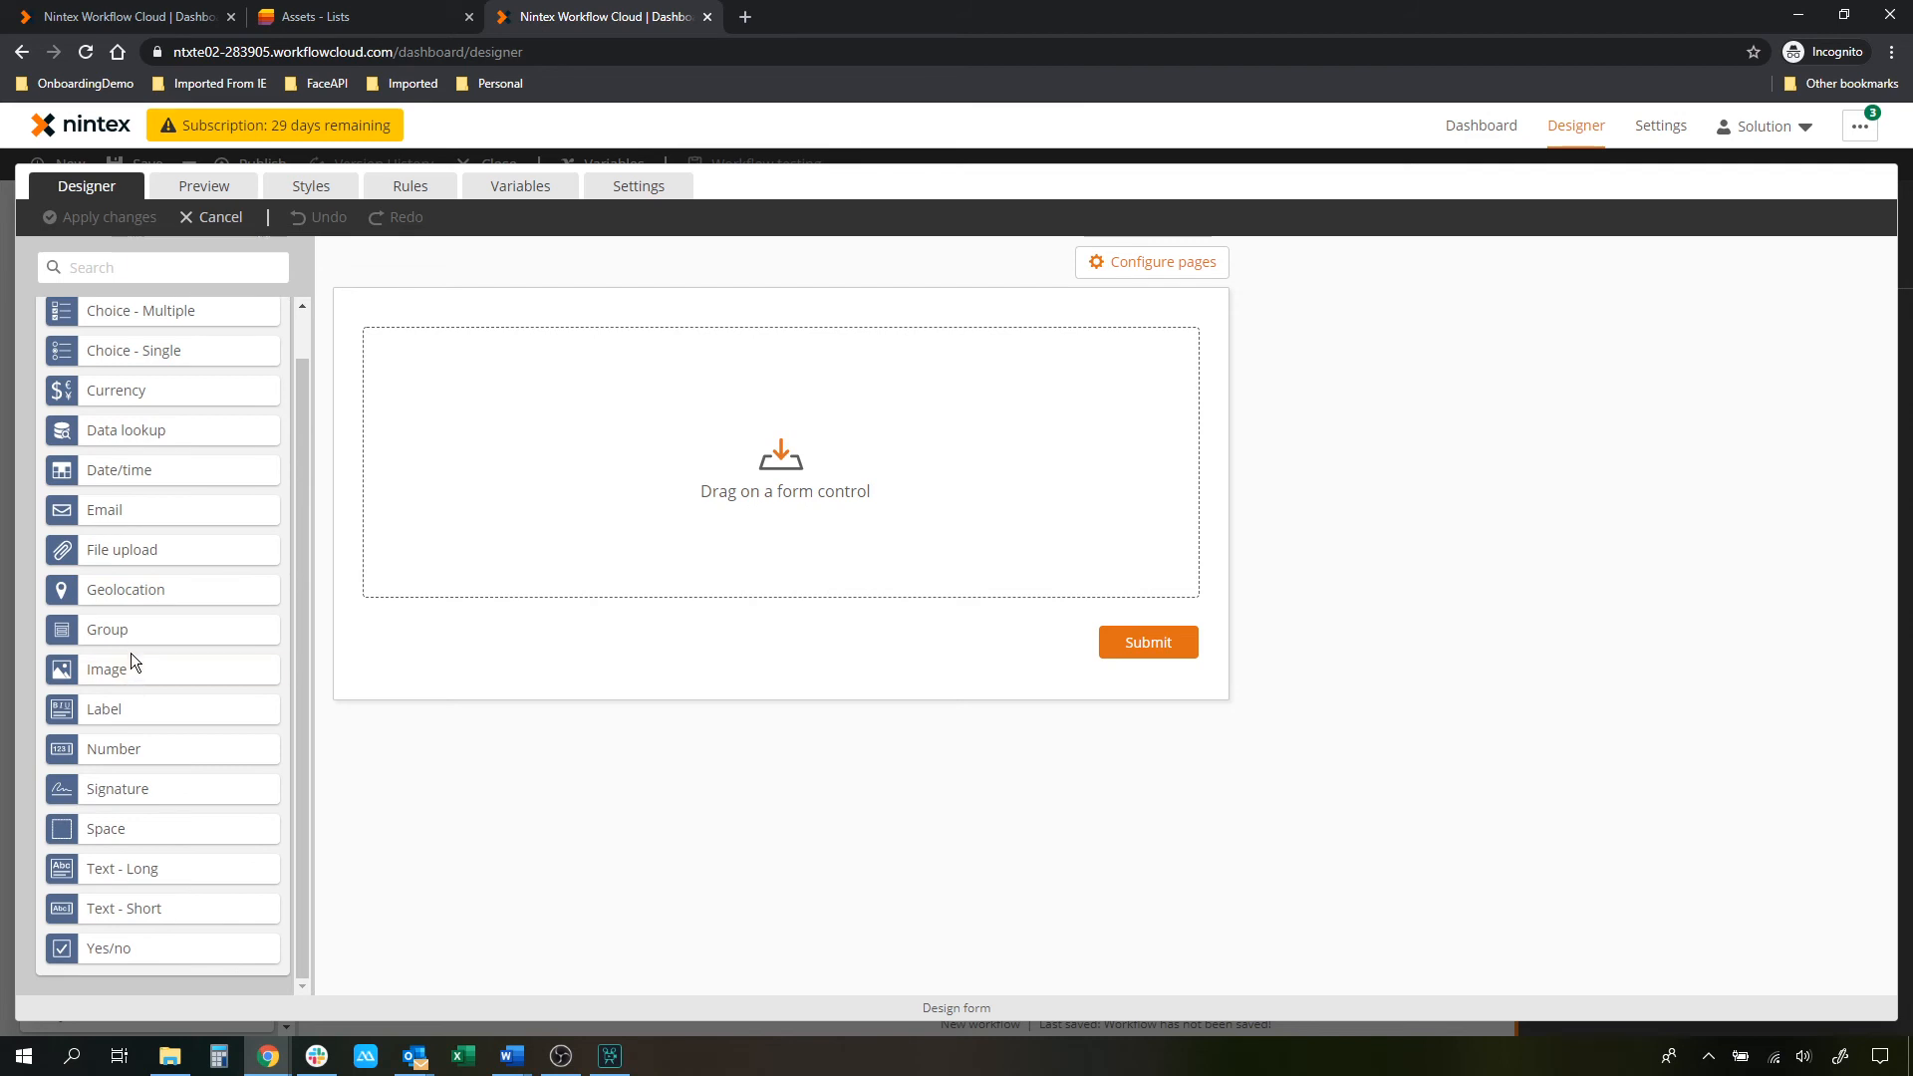
pyautogui.scroll(1, 130, 653)
pyautogui.moveTo(139, 485); pyautogui.dragTo(522, 361)
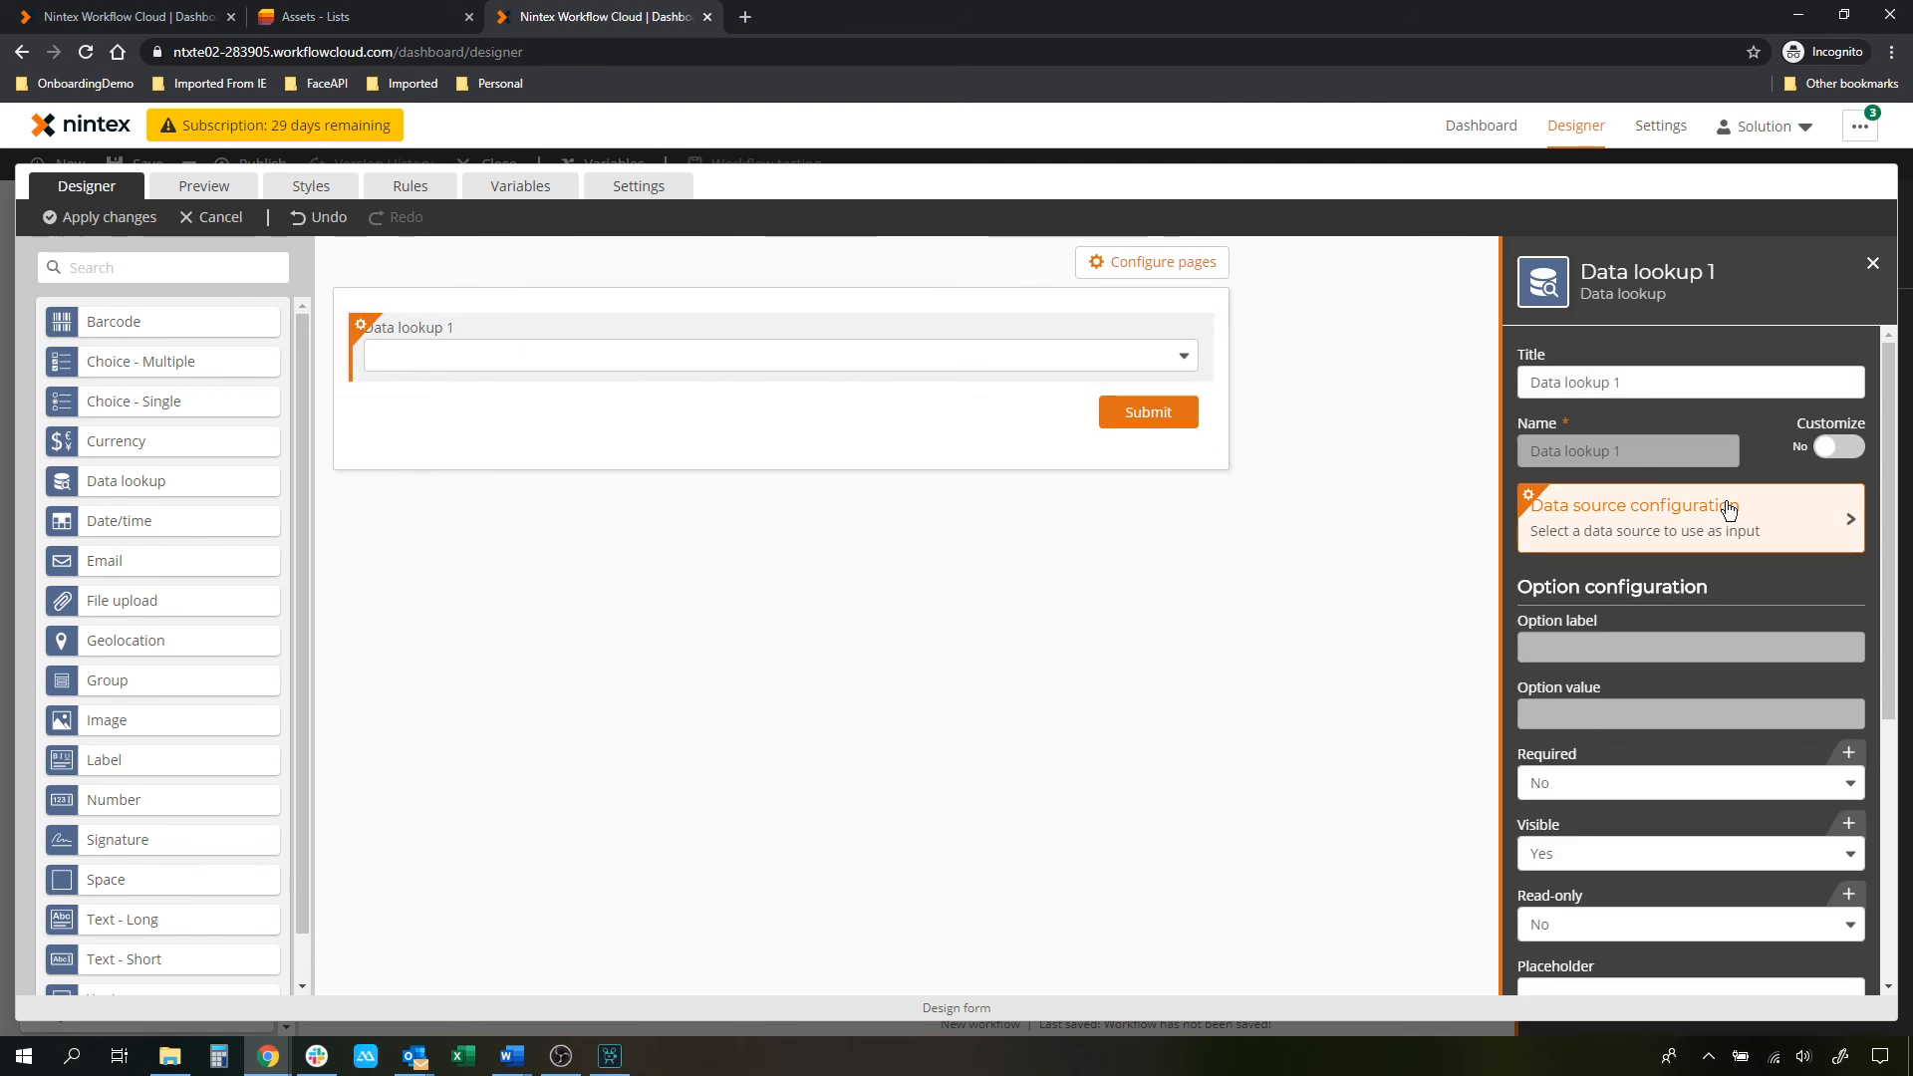
pyautogui.click(1729, 509)
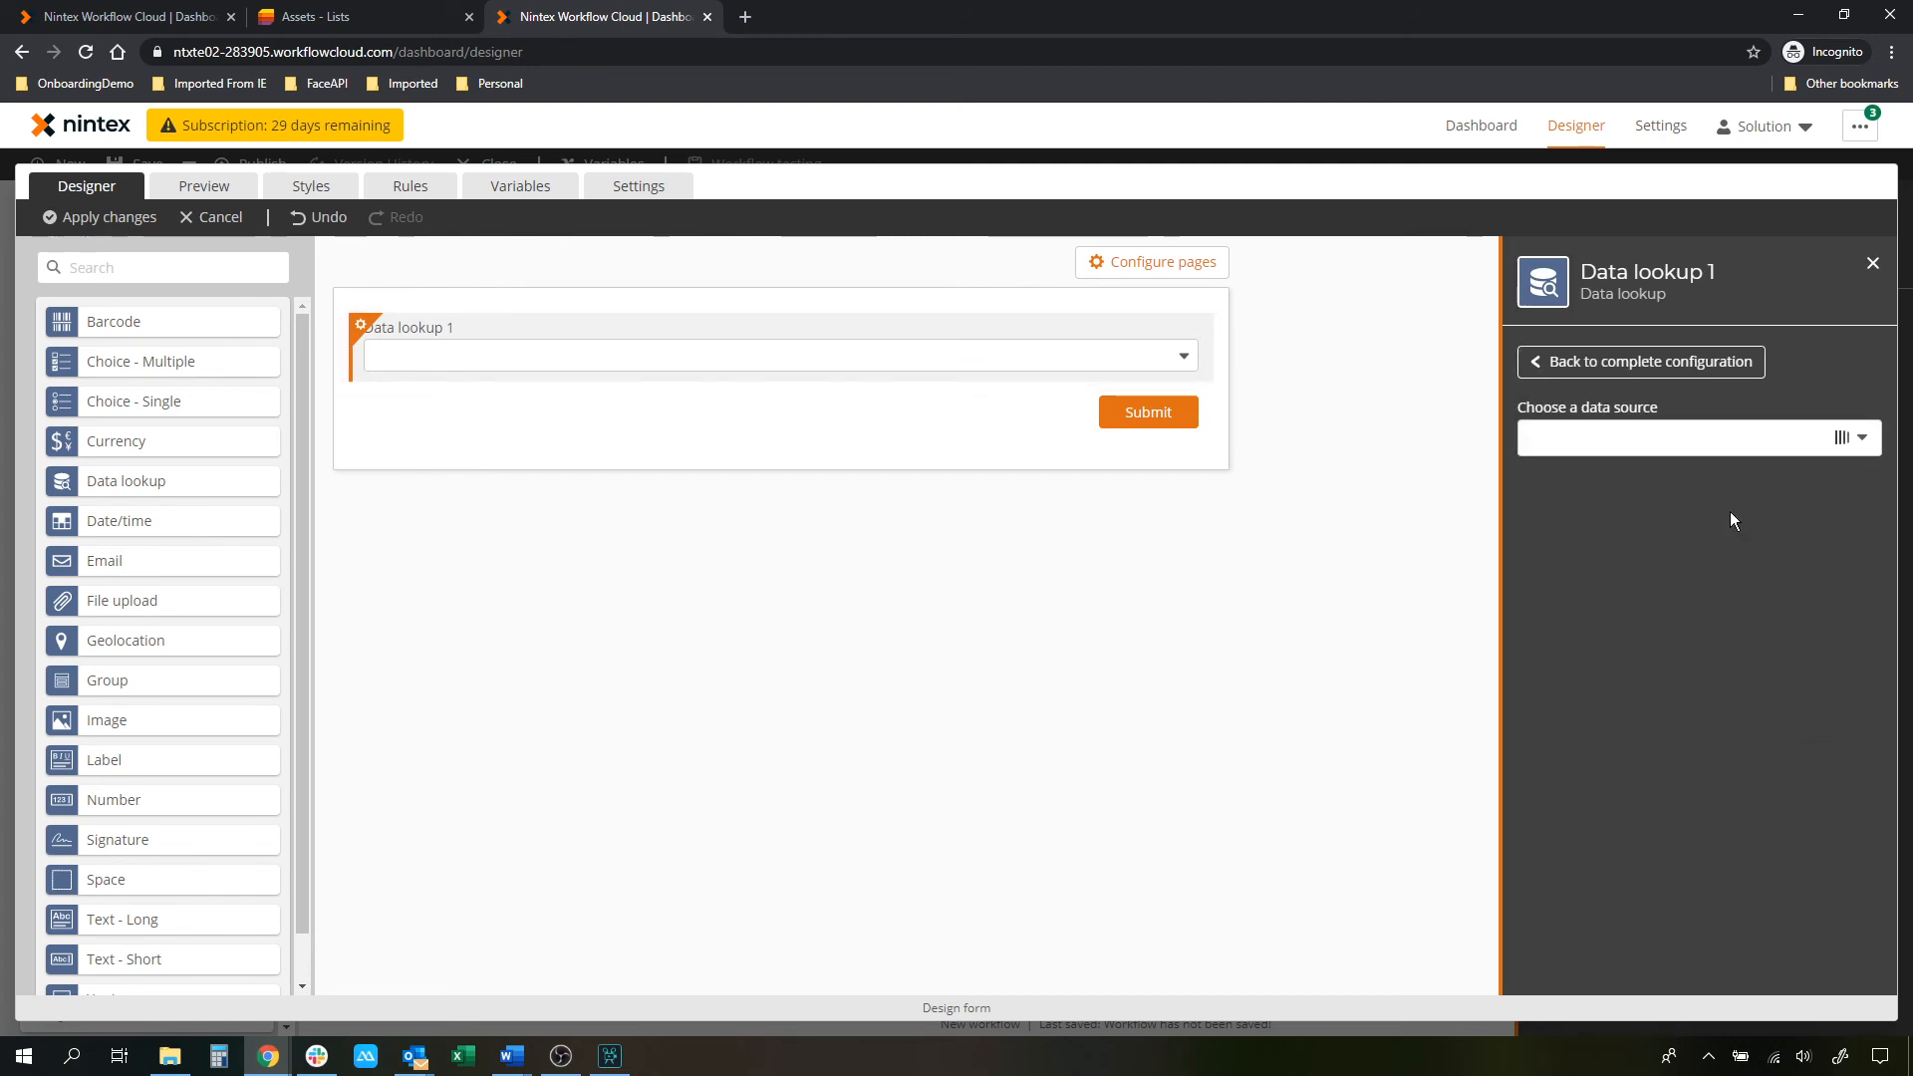
pyautogui.click(1858, 432)
pyautogui.click(1560, 478)
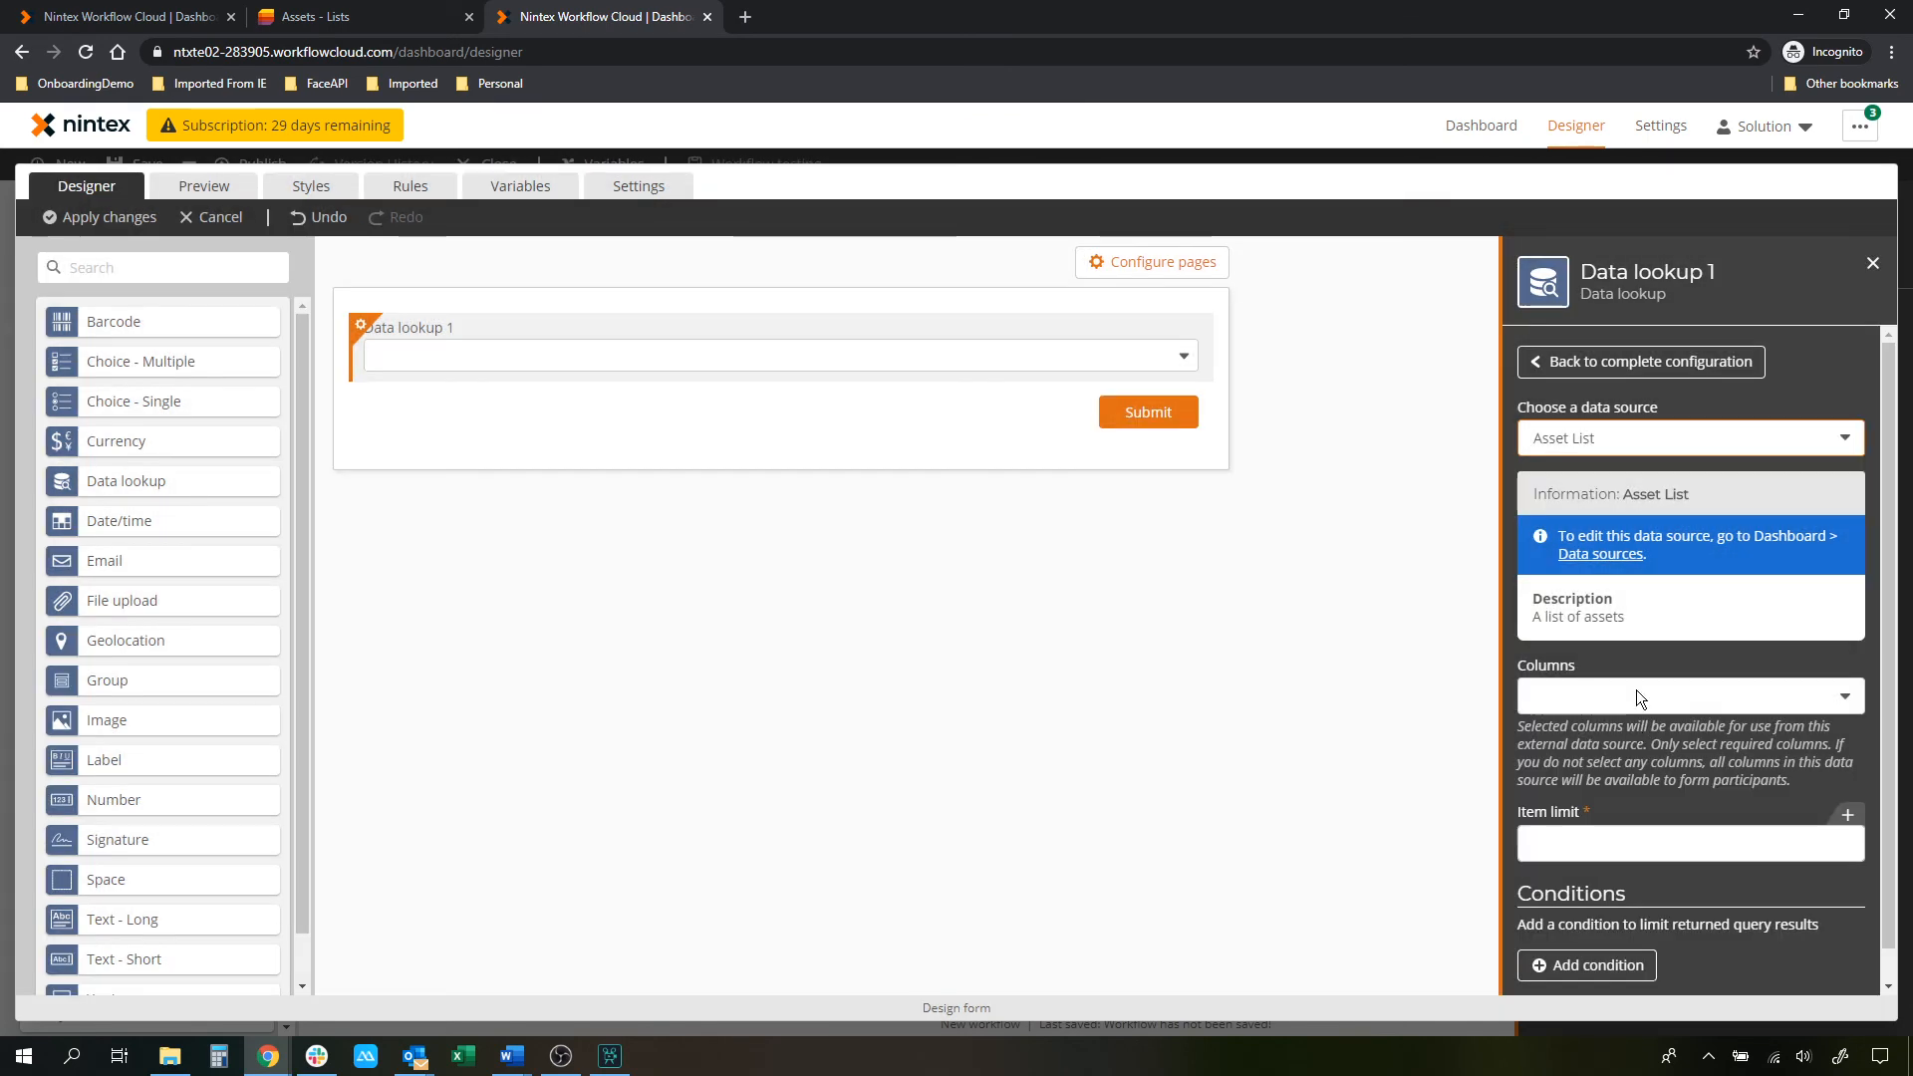
# Limit the data lookup's data source to the Title column and set its item limit to 99
pyautogui.click(1636, 691)
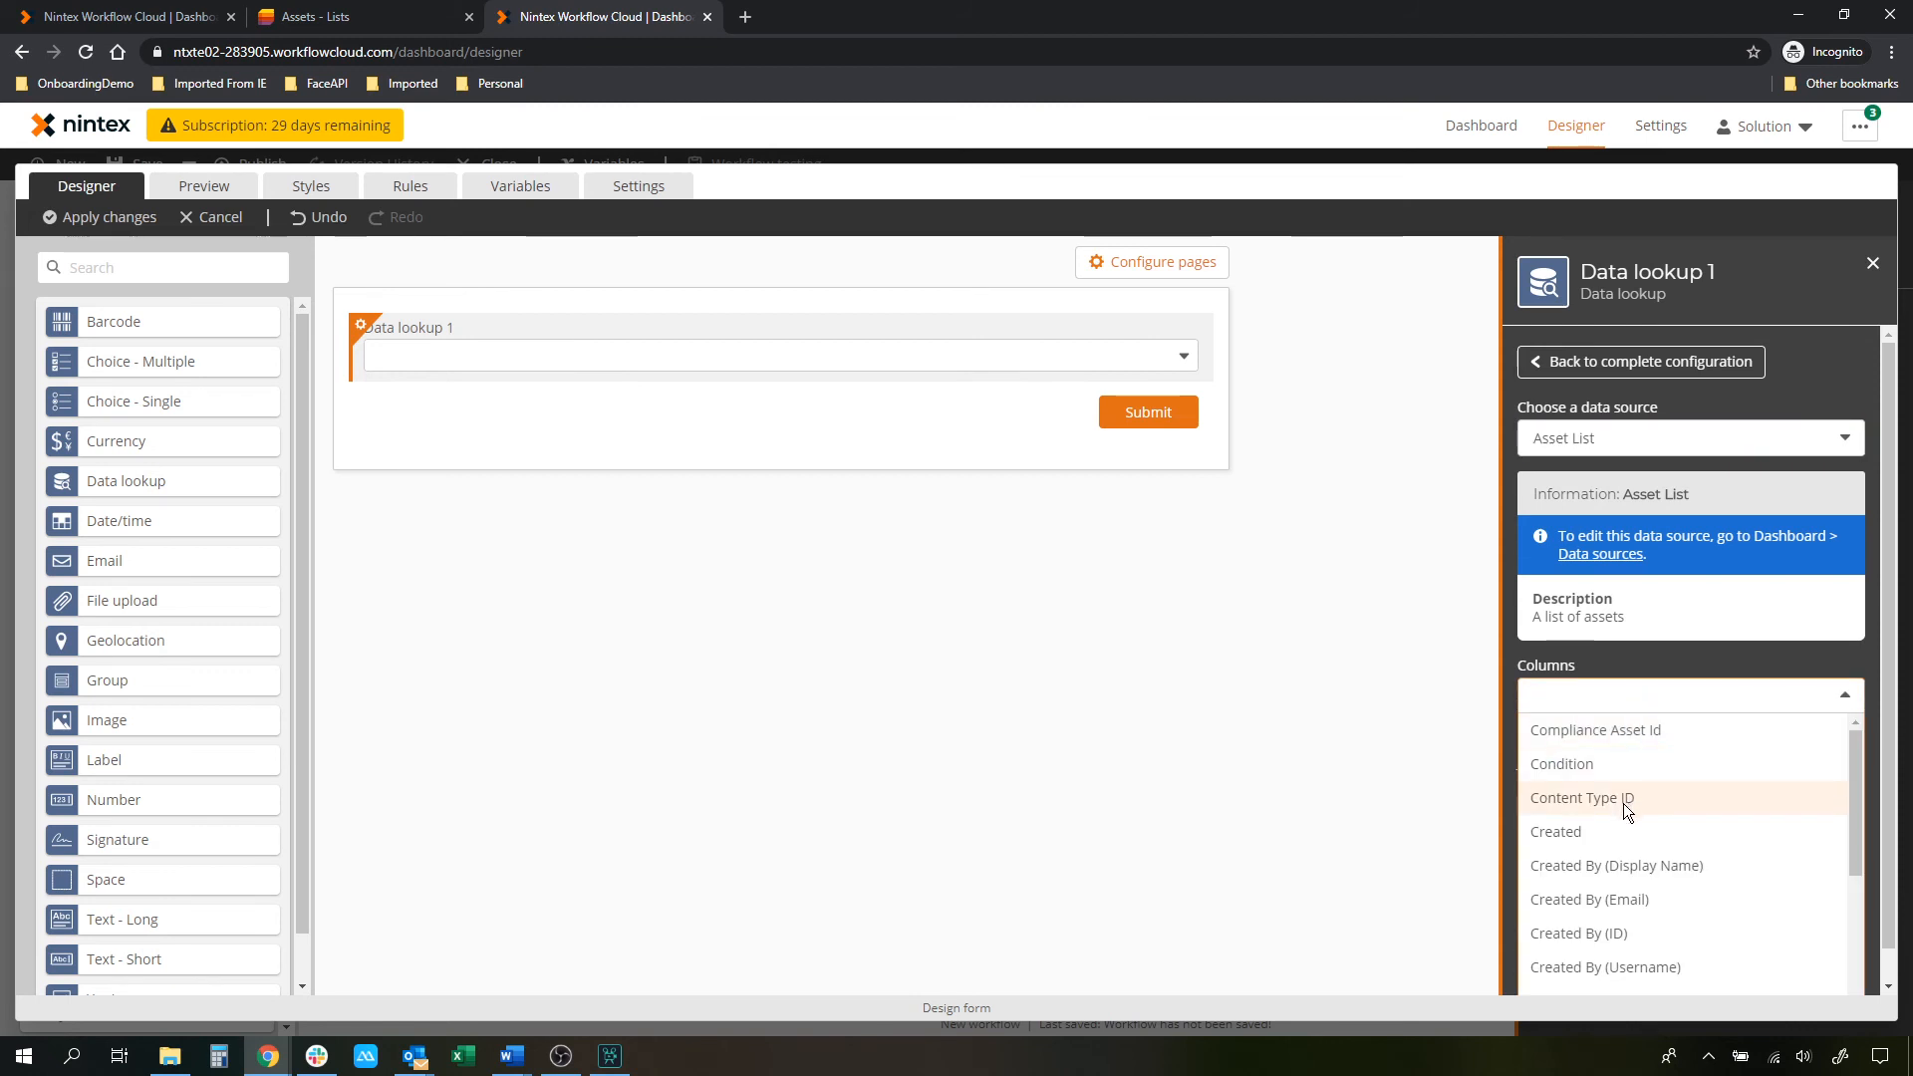
pyautogui.scroll(-3, 1622, 803)
pyautogui.click(1592, 966)
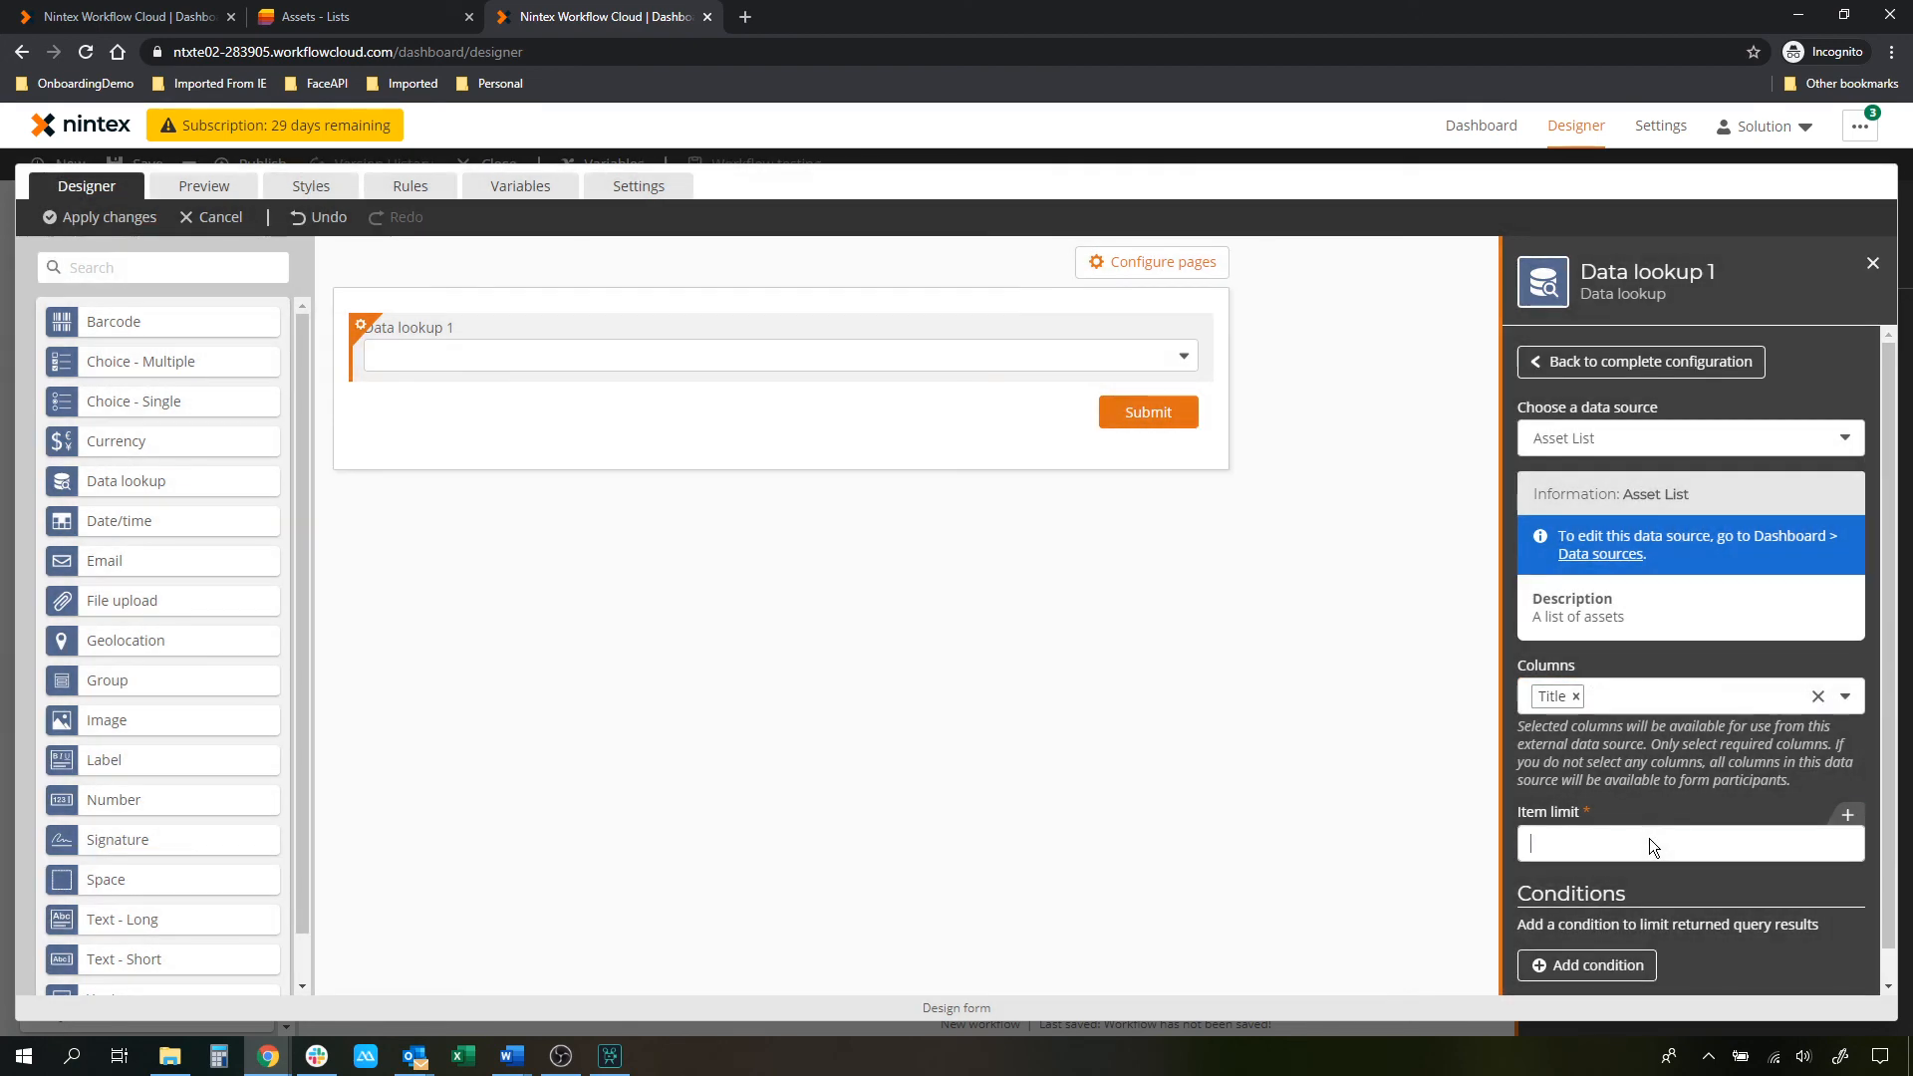
pyautogui.click(1650, 845)
pyautogui.write('100')
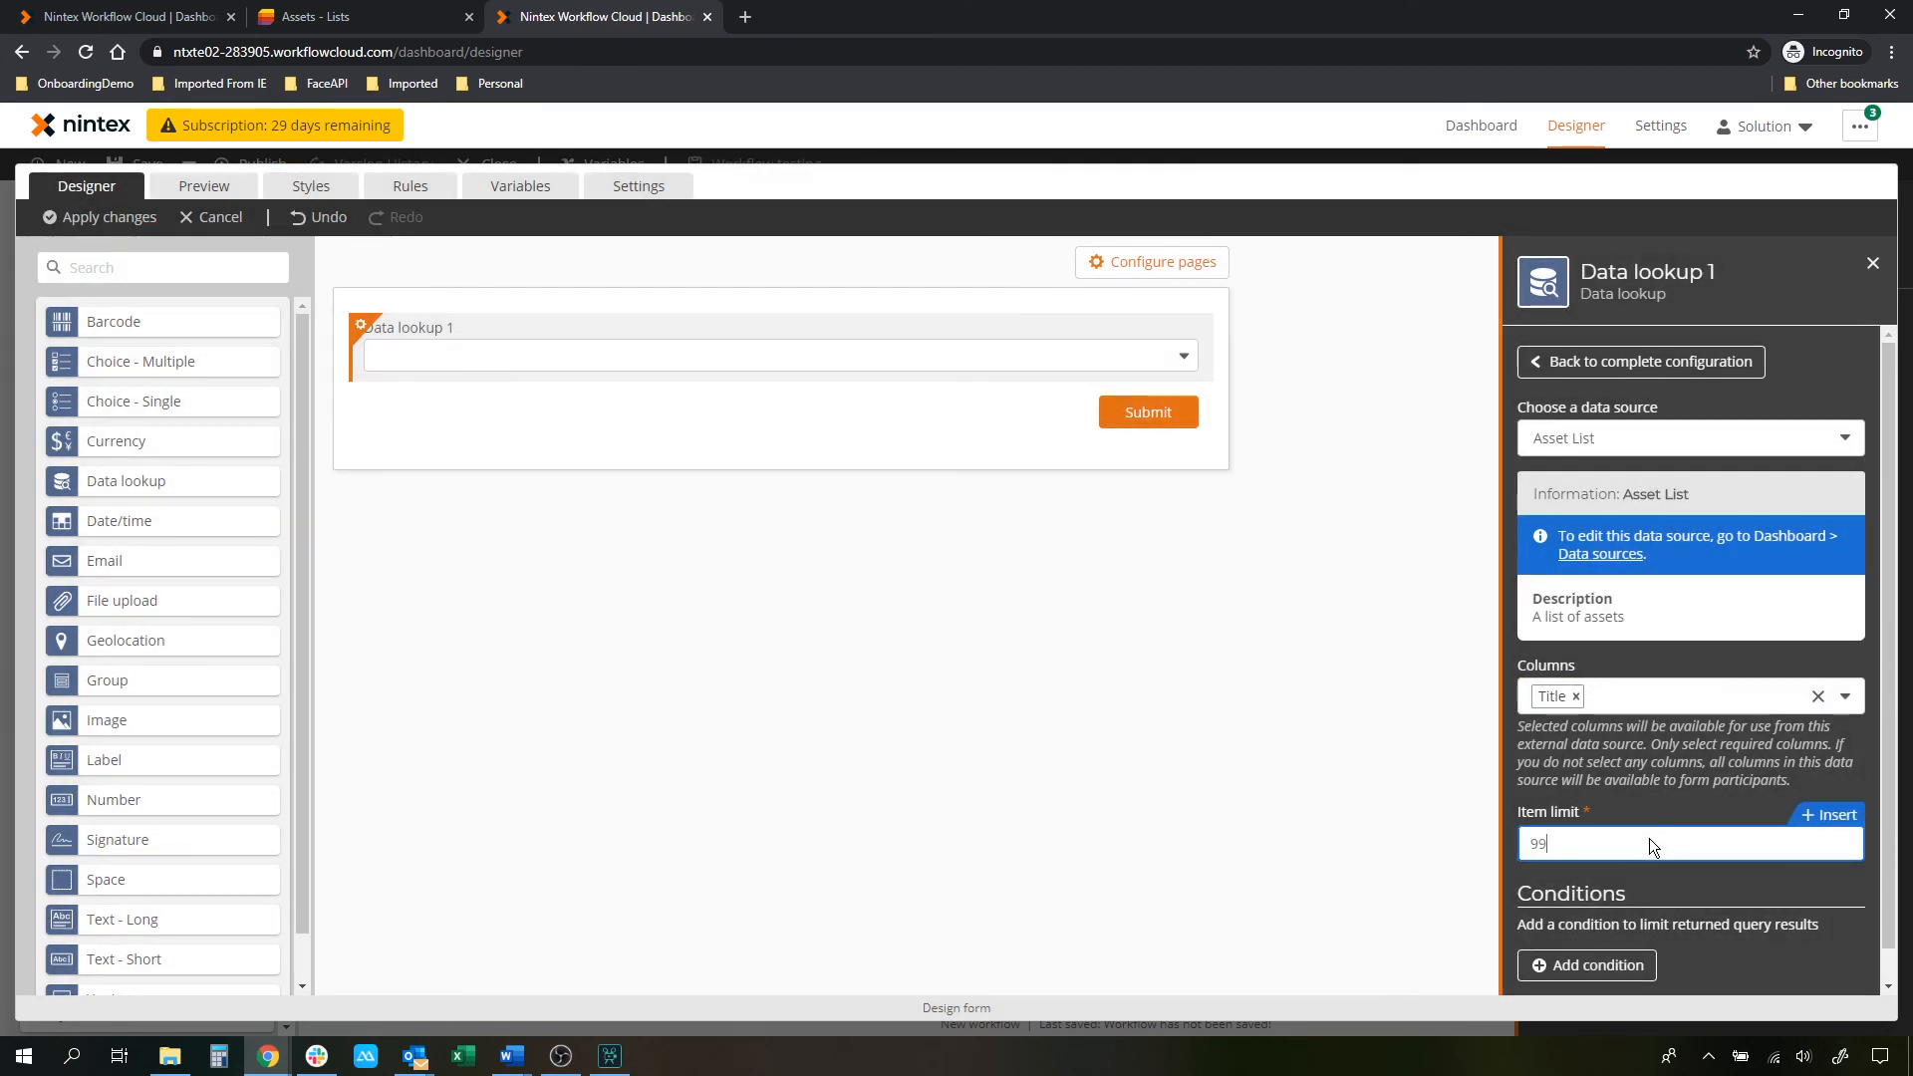
pyautogui.click(1364, 781)
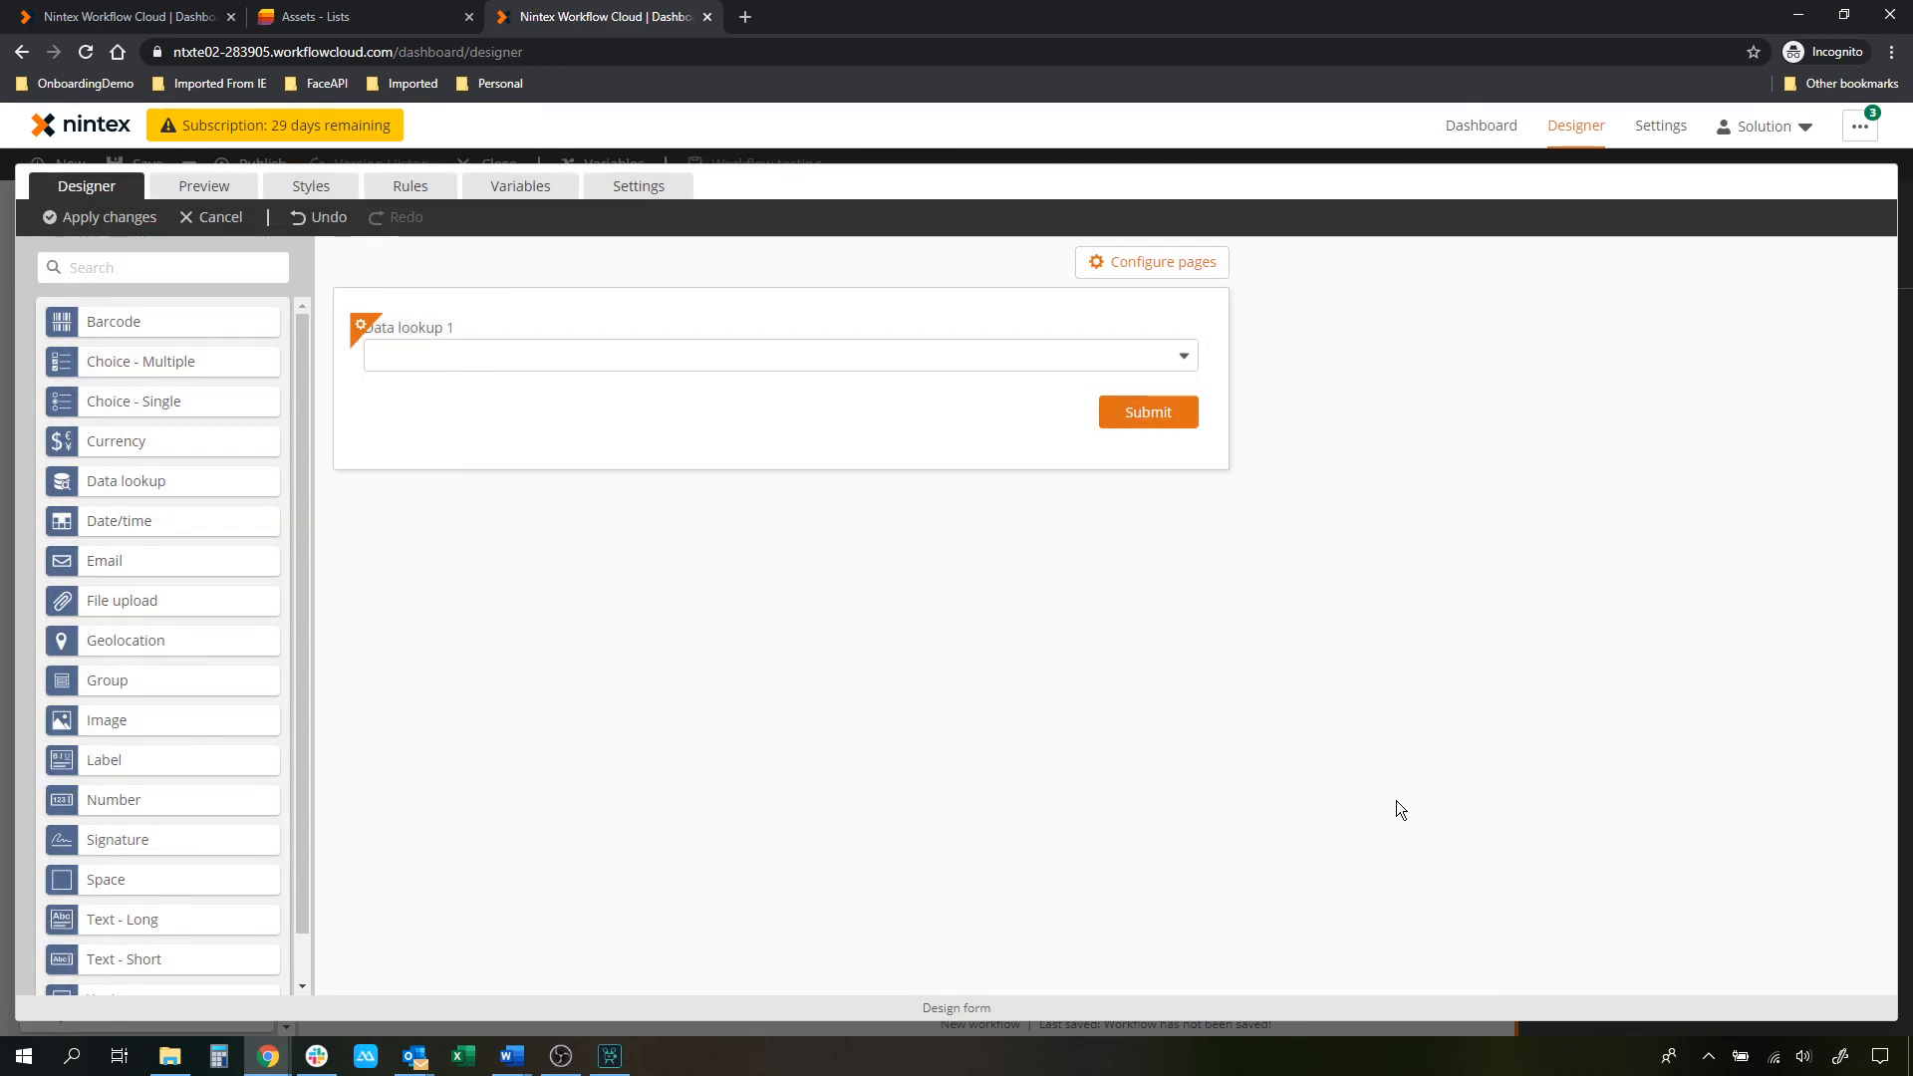
# Set both the option label and the option value of the data lookup to Title
pyautogui.click(670, 329)
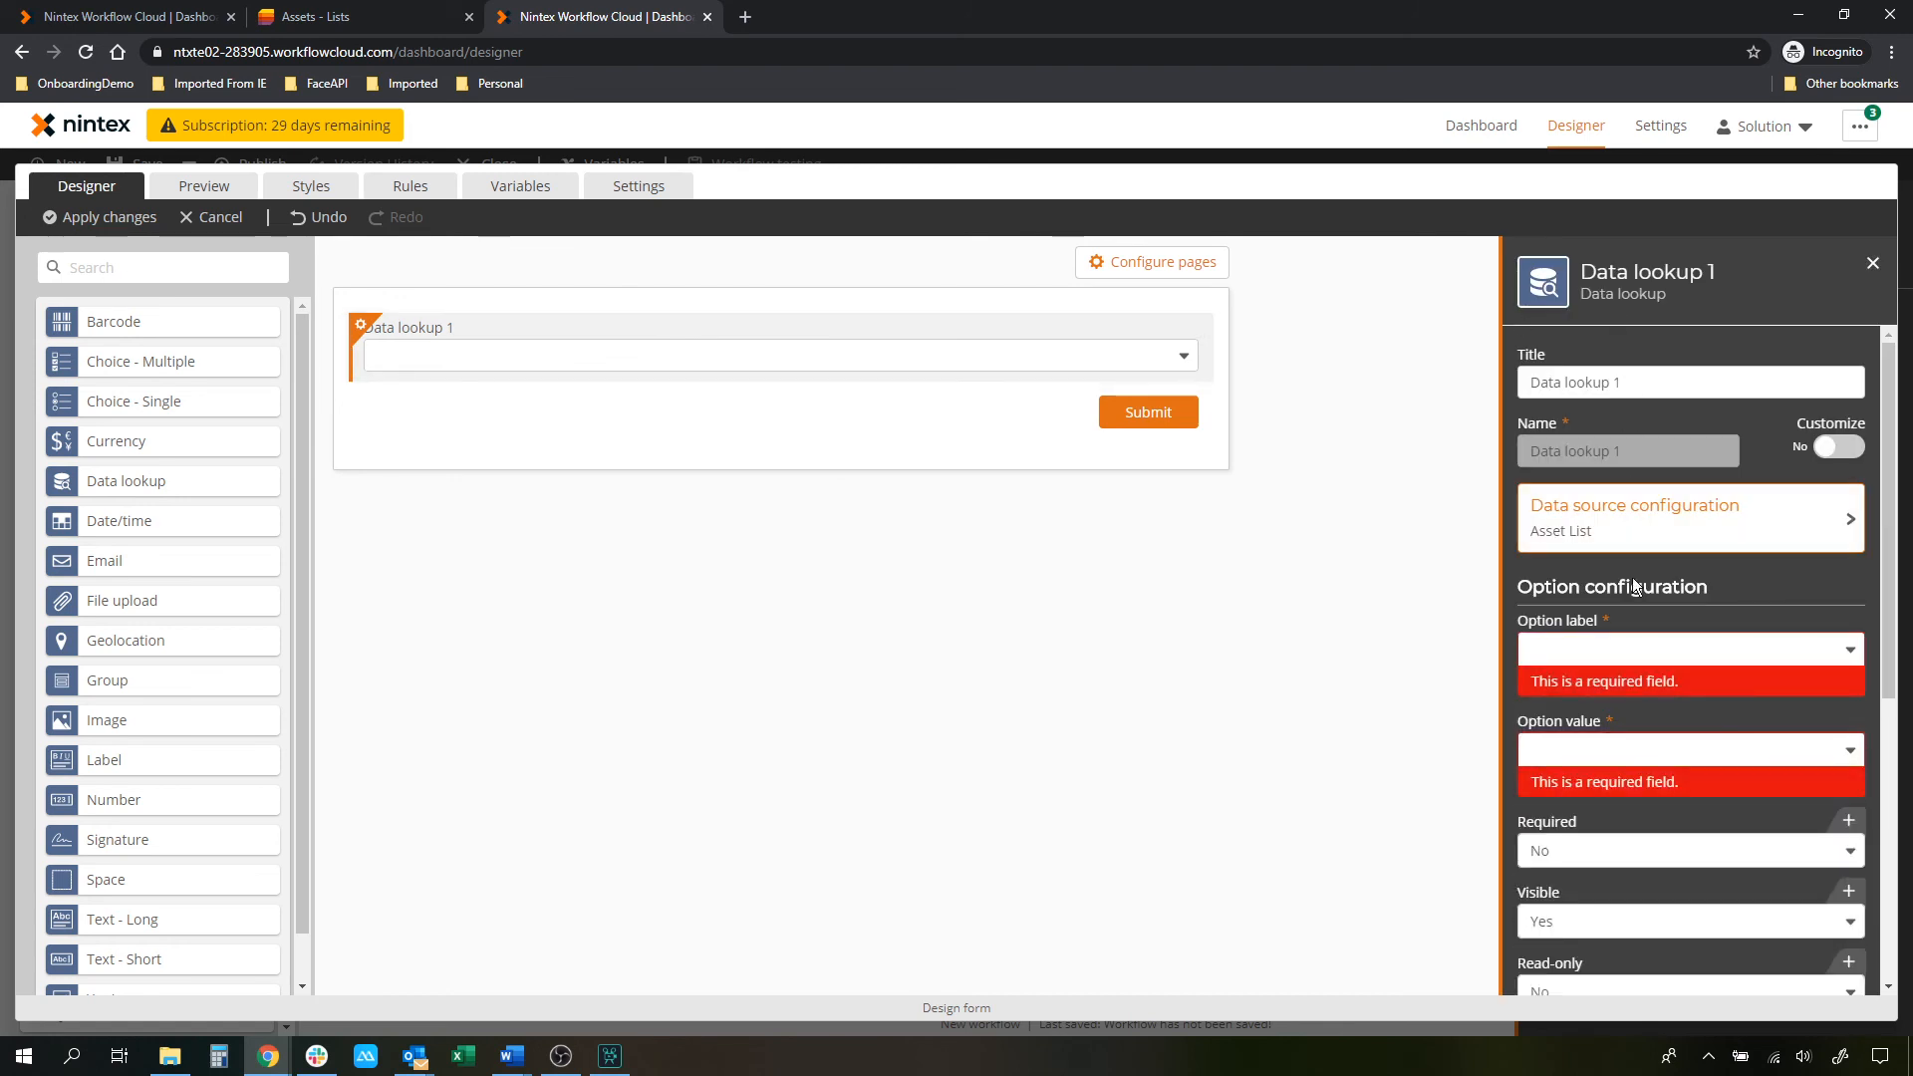
pyautogui.click(1613, 648)
pyautogui.click(1594, 682)
pyautogui.click(1611, 722)
pyautogui.click(1611, 754)
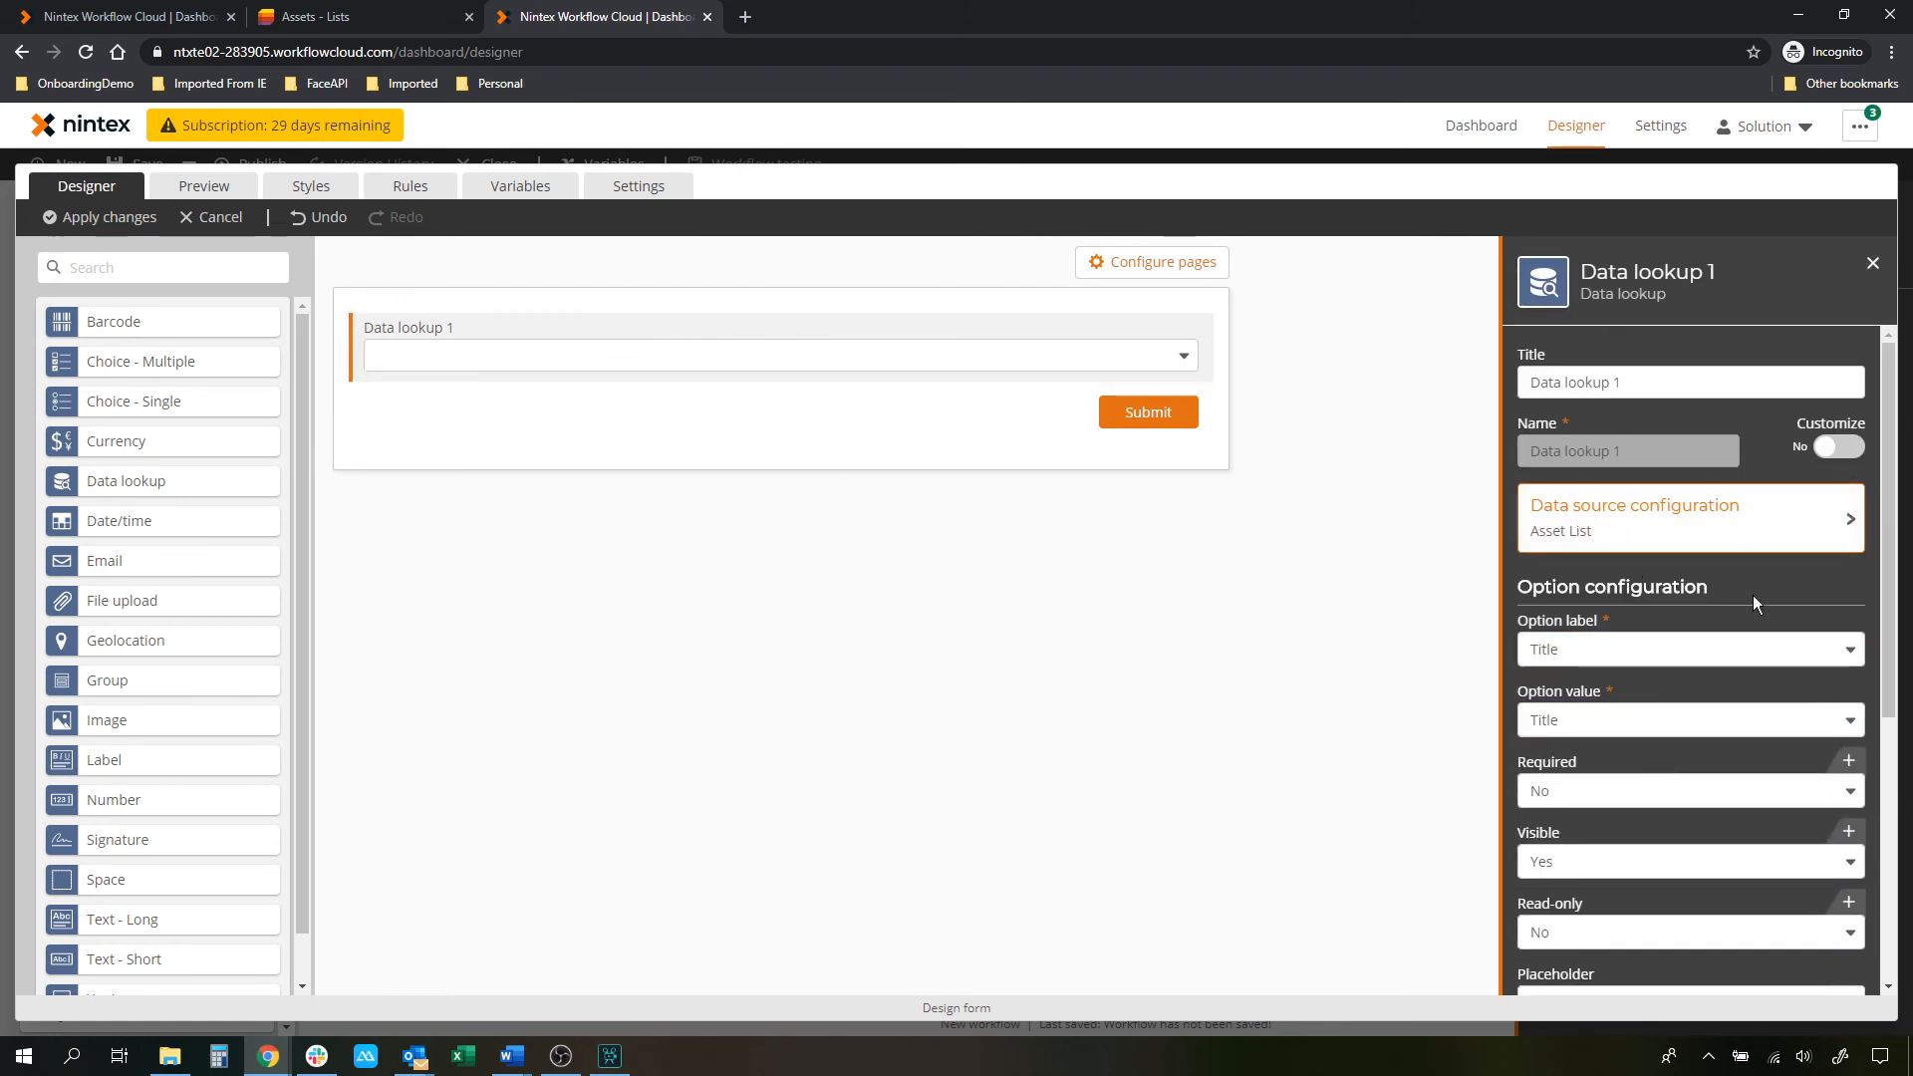
# Change the data lookup control's title to Asset
pyautogui.tripleClick(1664, 389)
pyautogui.write('Asset')
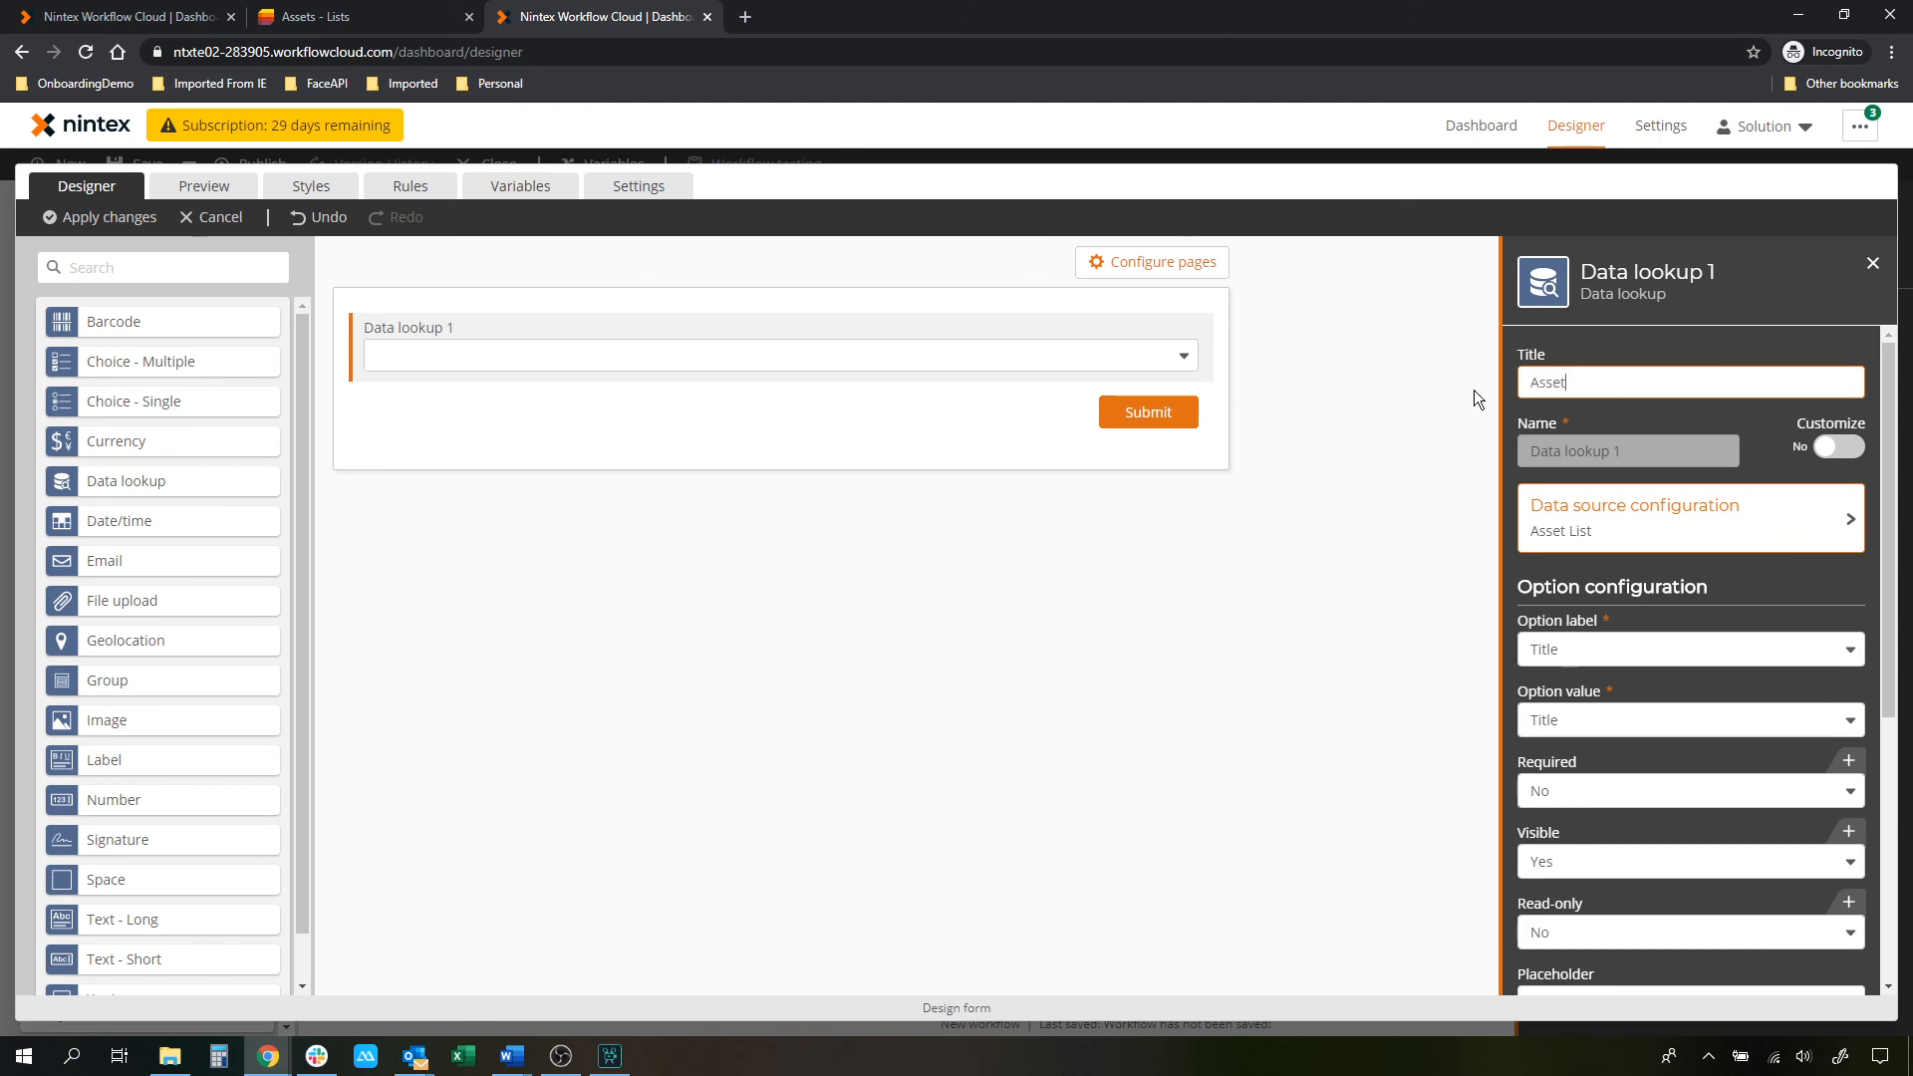
pyautogui.scroll(-4, 1694, 538)
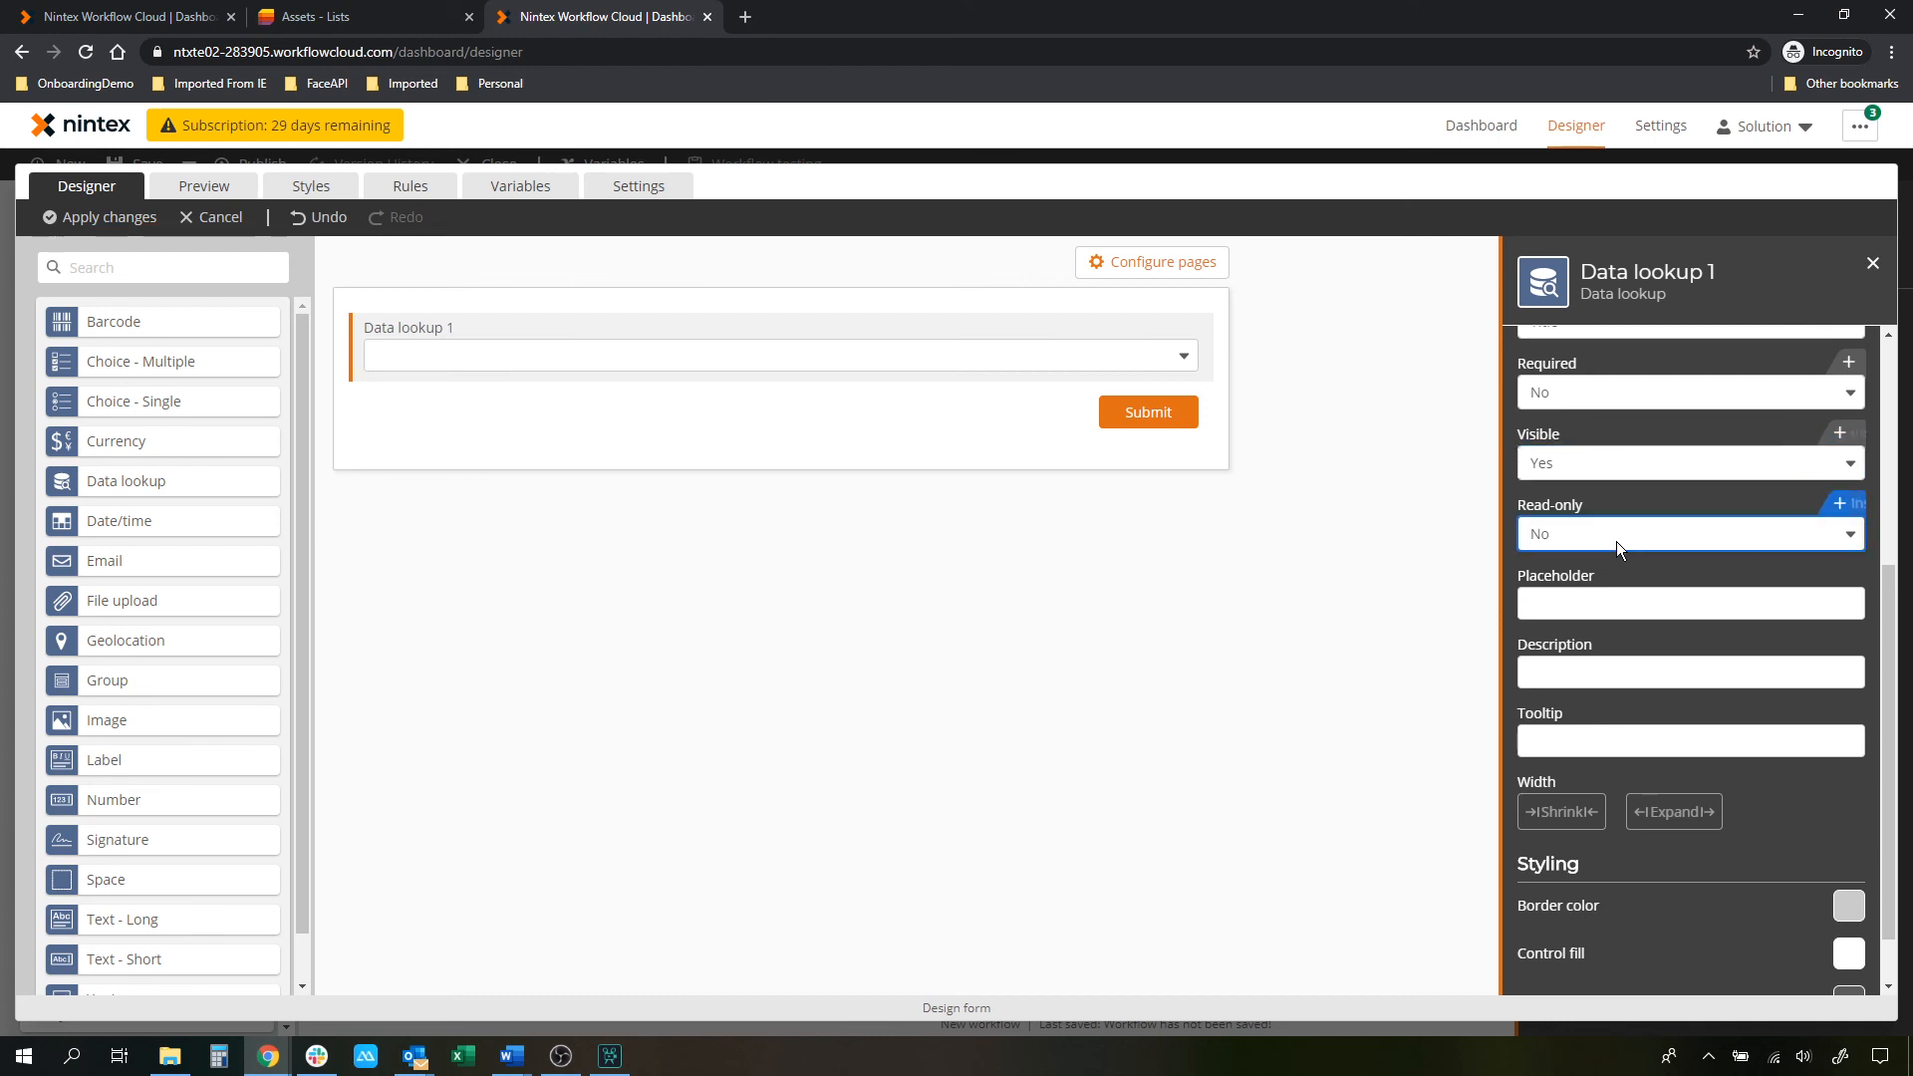
pyautogui.moveTo(1615, 388)
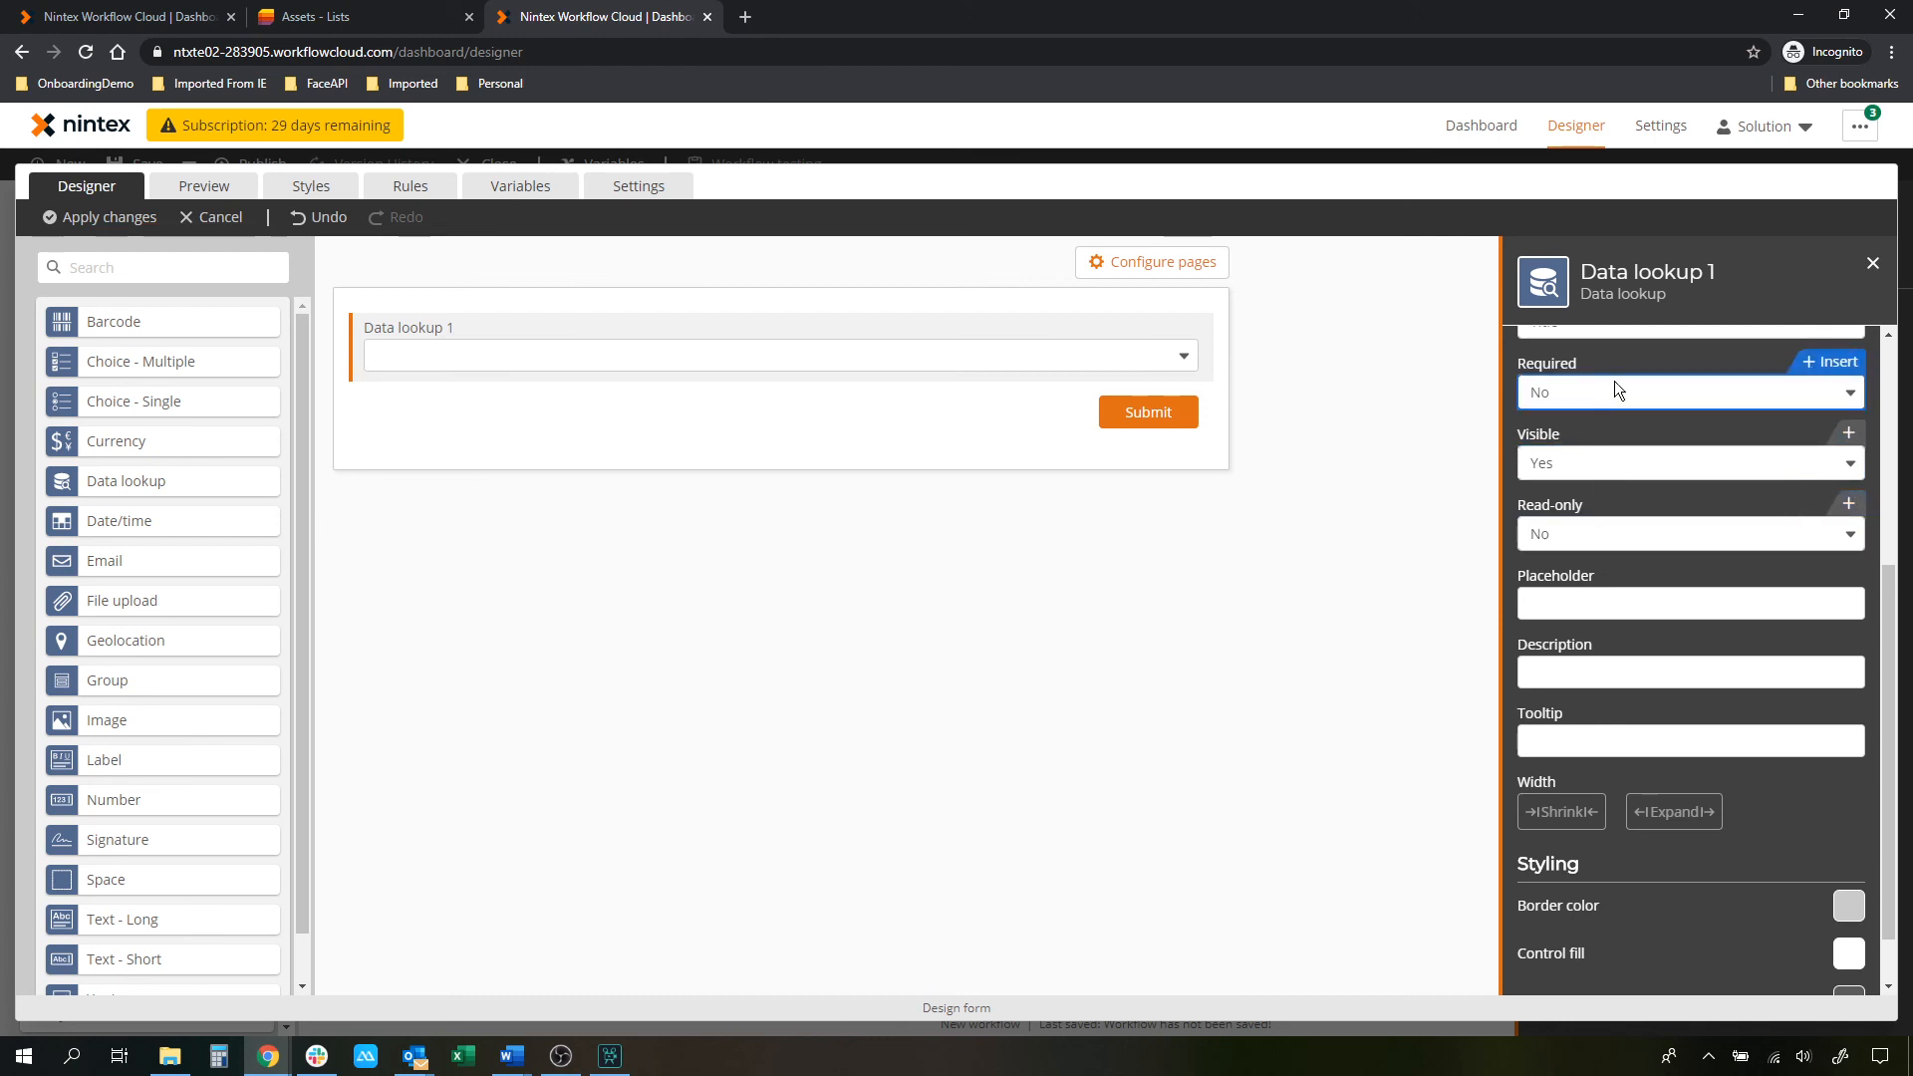
pyautogui.click(1420, 463)
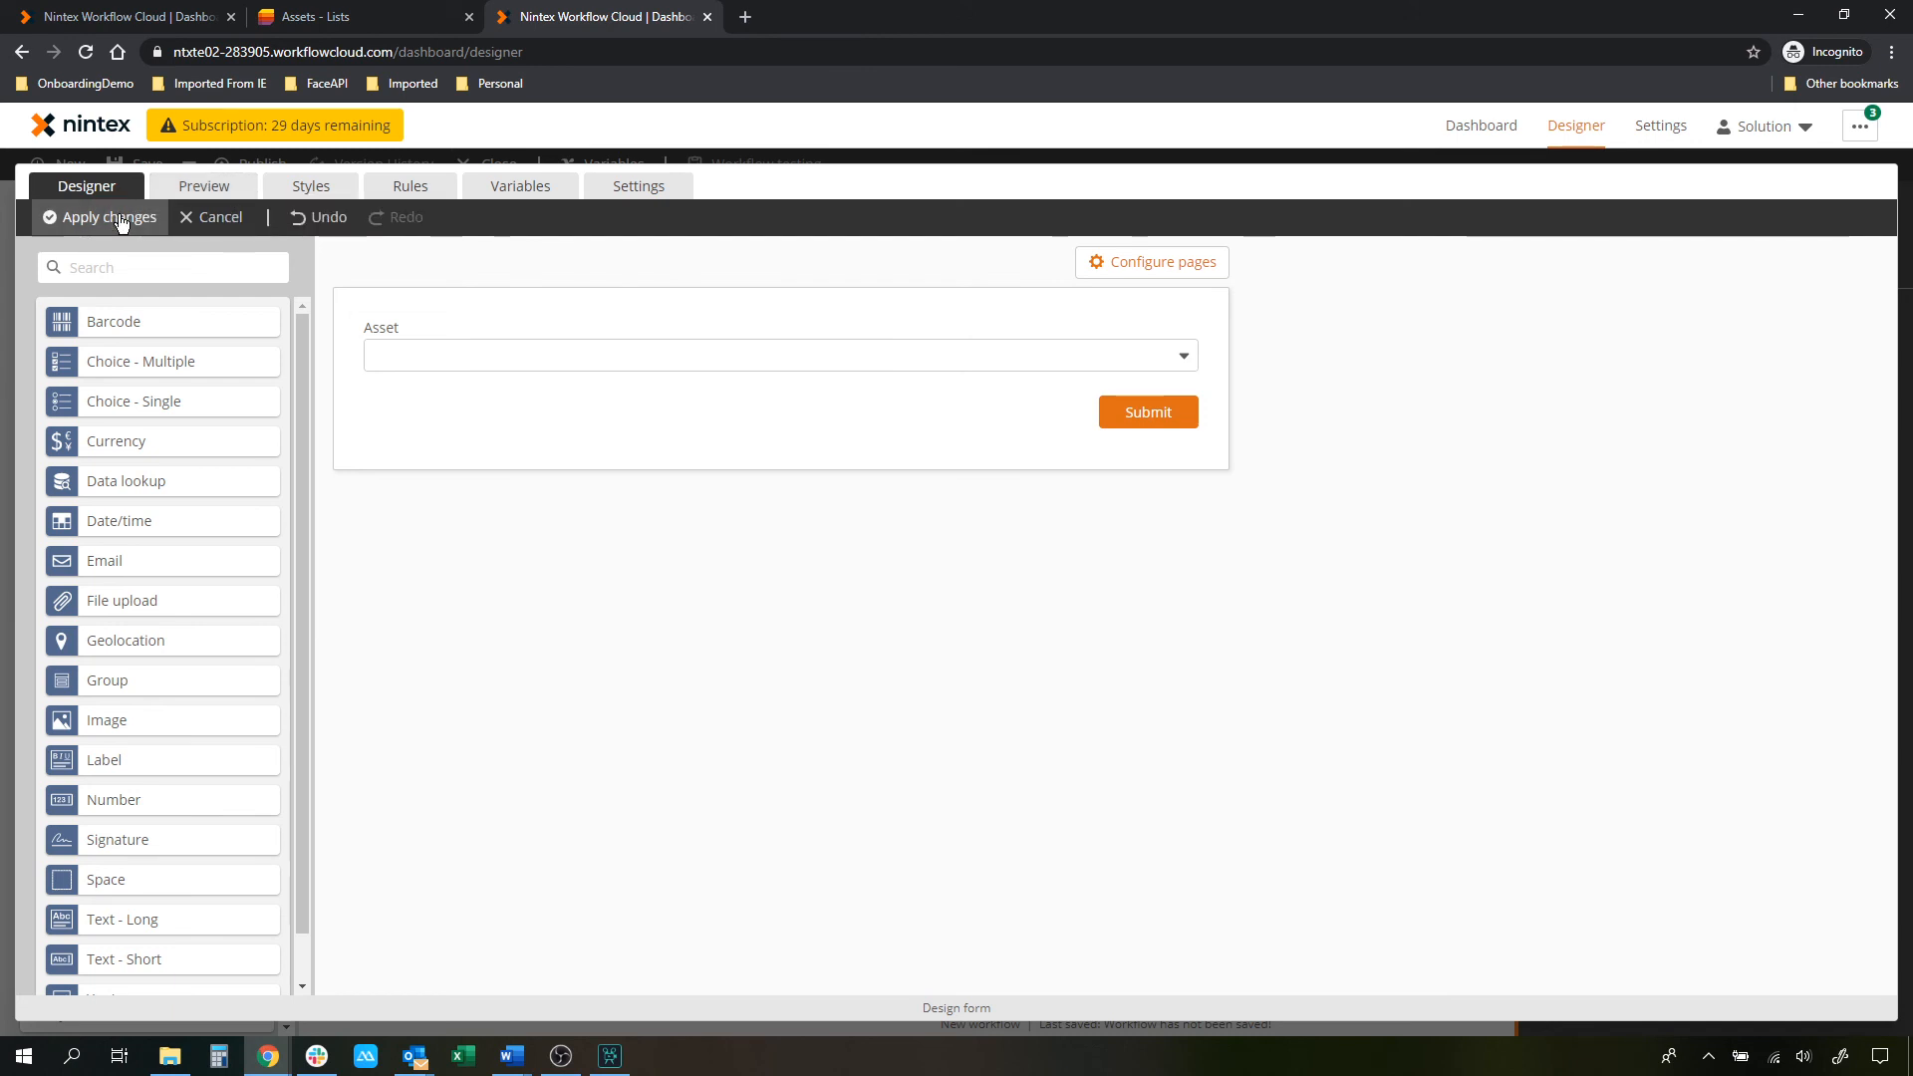
# Preview the form and pick 123 in the Asset lookup to test it
pyautogui.click(185, 196)
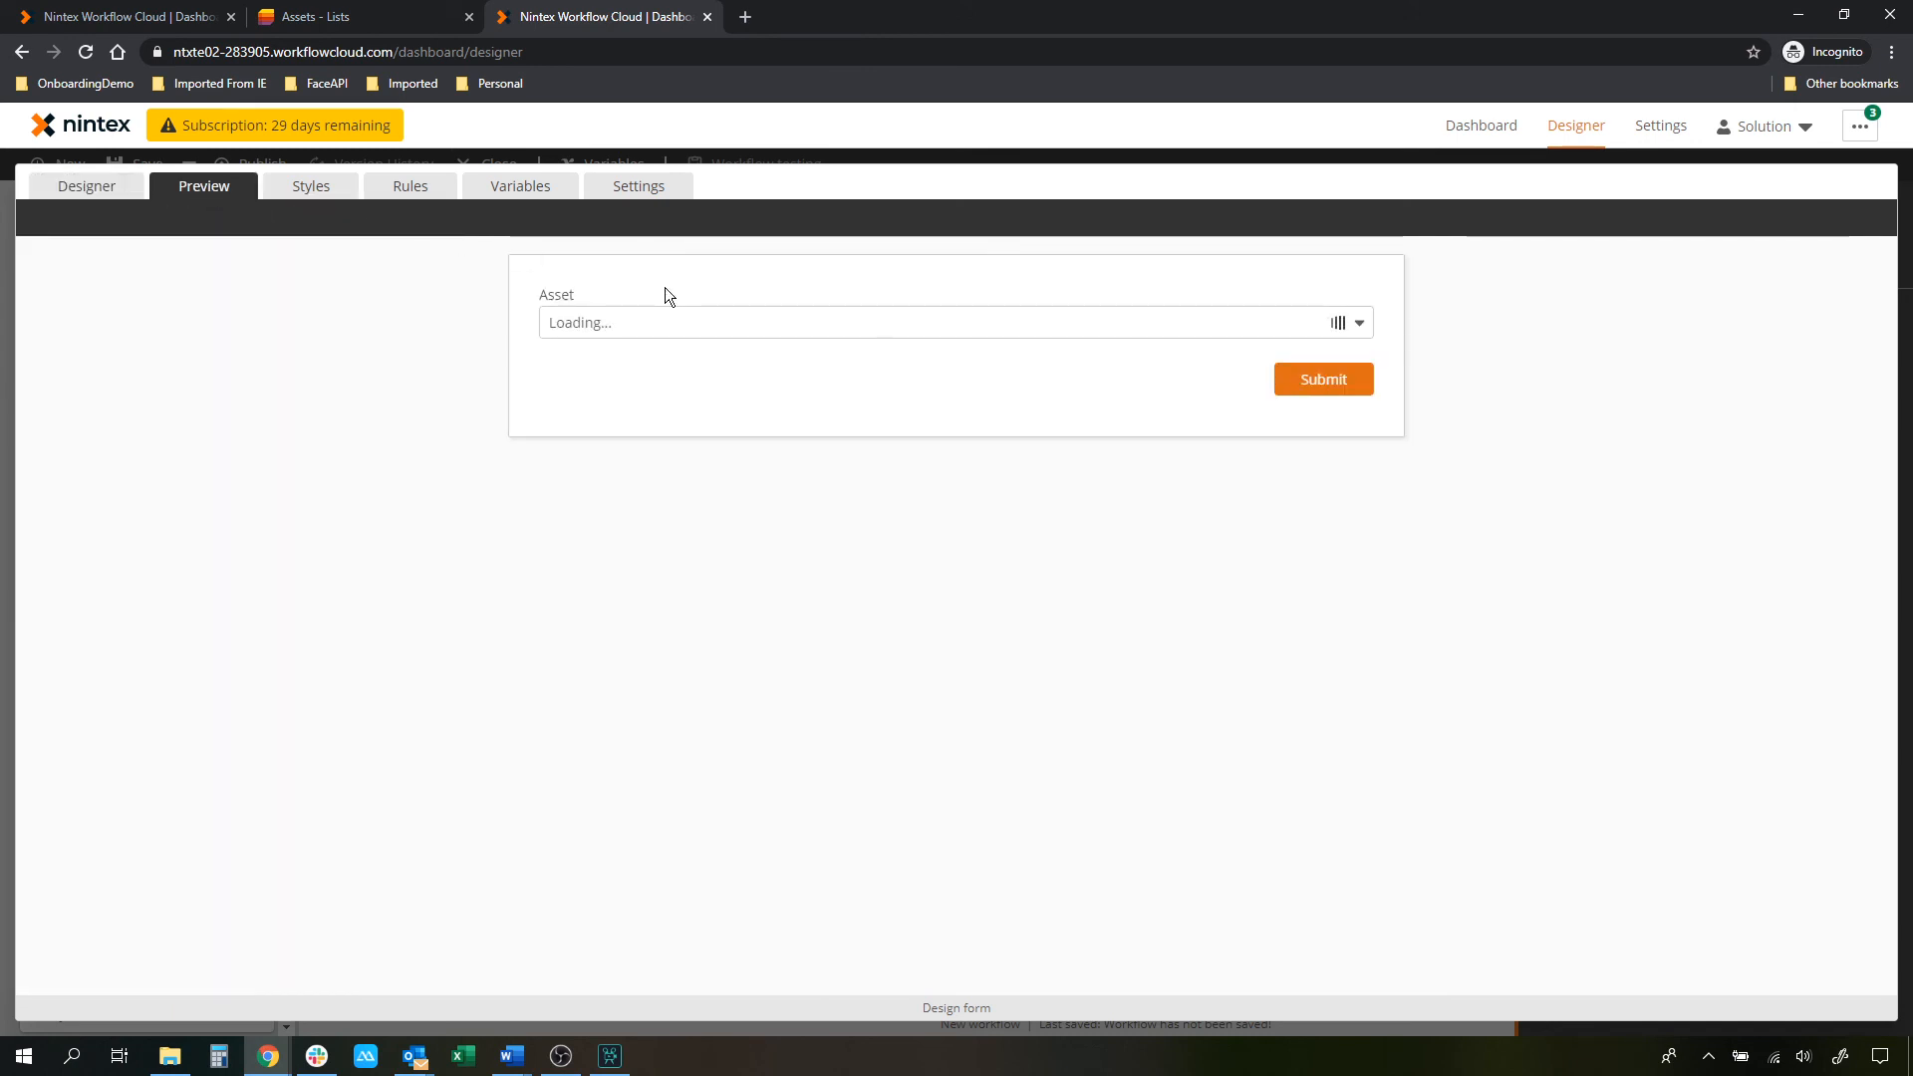
pyautogui.click(1361, 324)
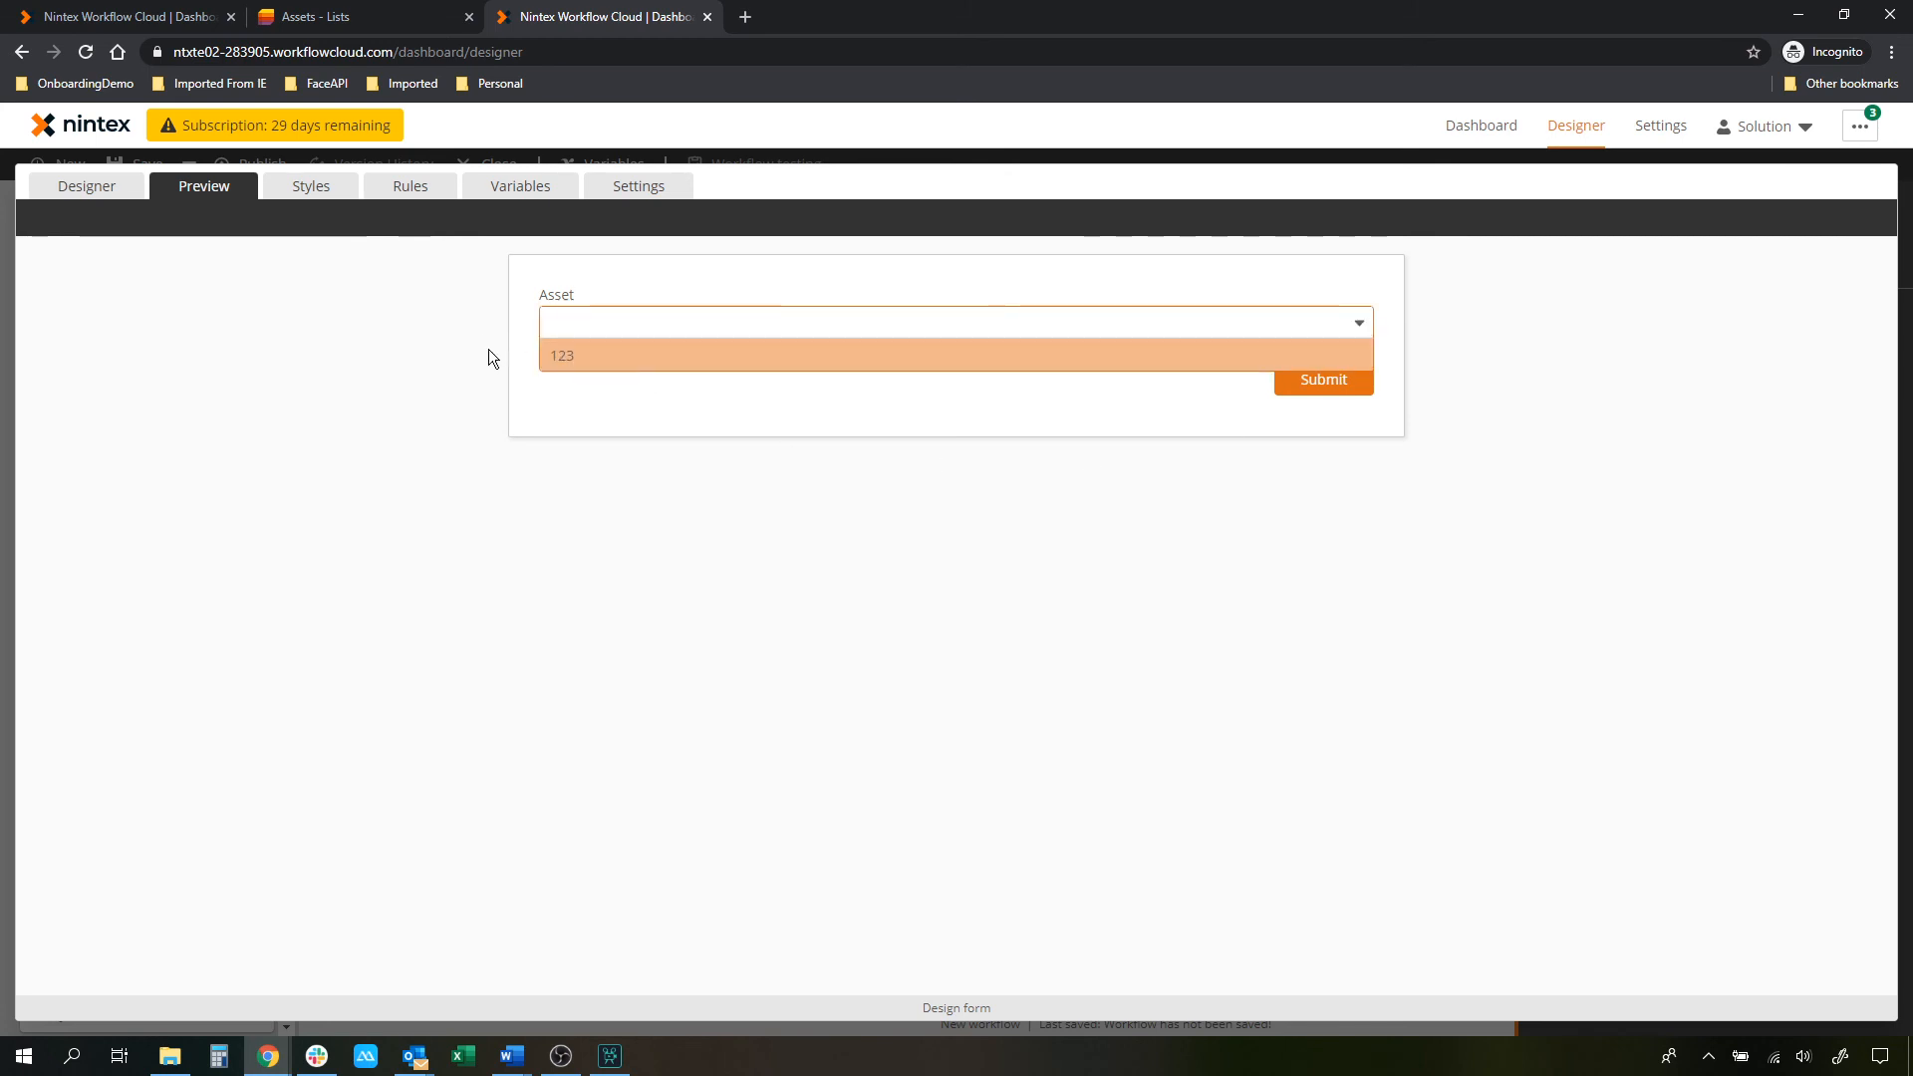
pyautogui.click(630, 355)
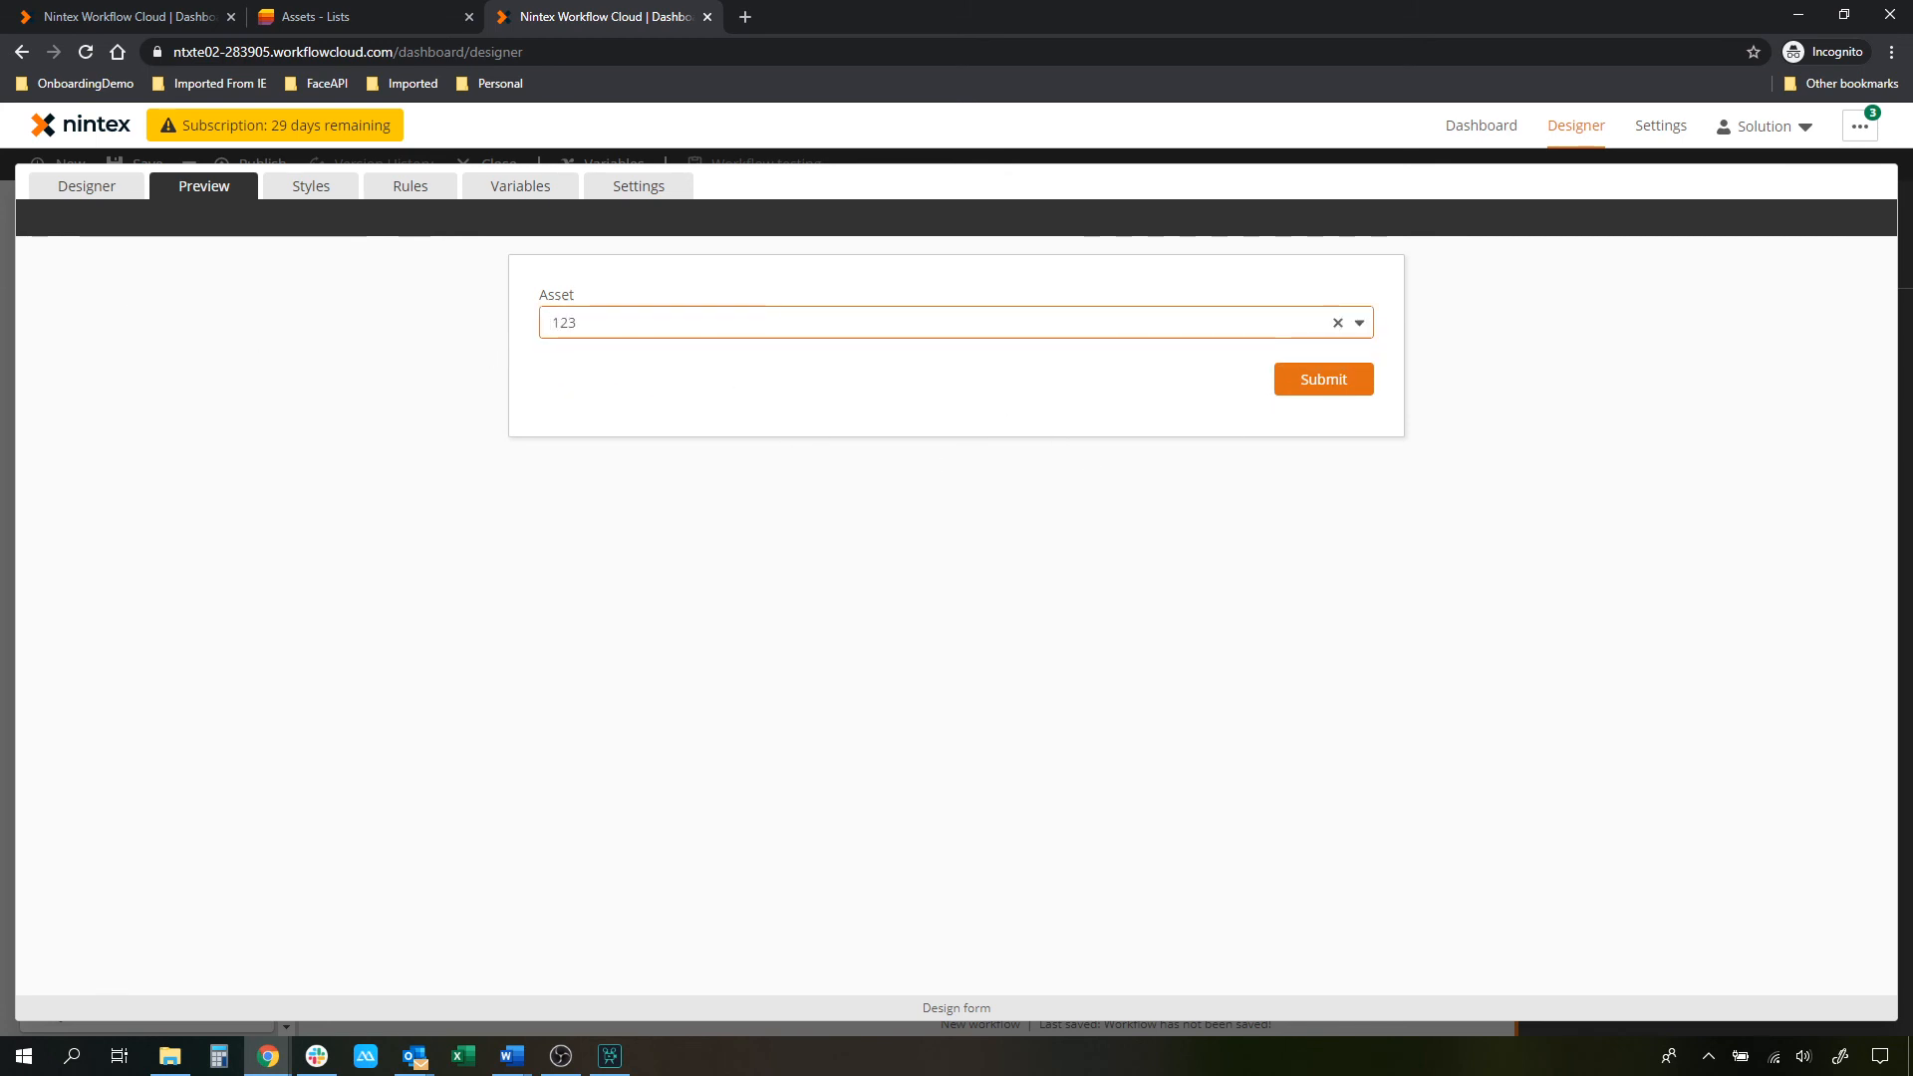
# Leave the preview, apply the form changes and close the start event configuration
pyautogui.click(86, 186)
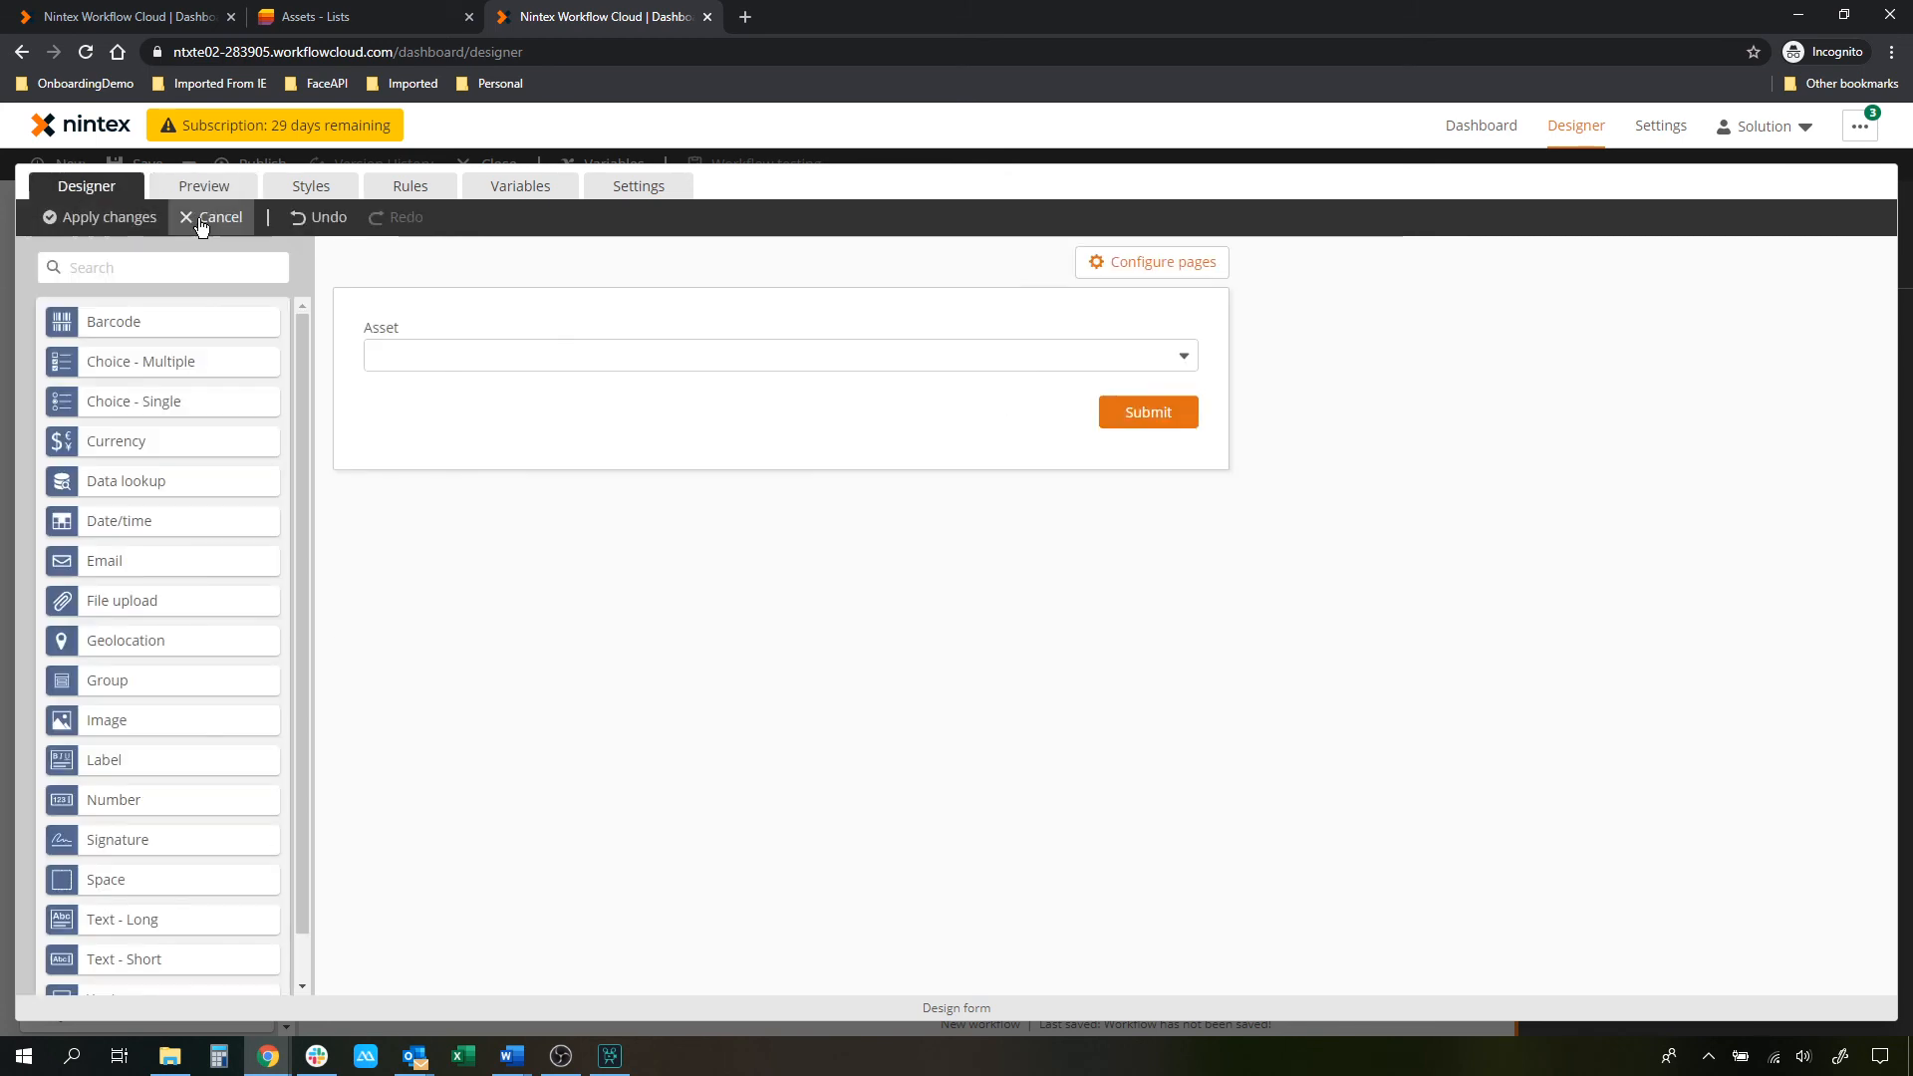
pyautogui.click(84, 223)
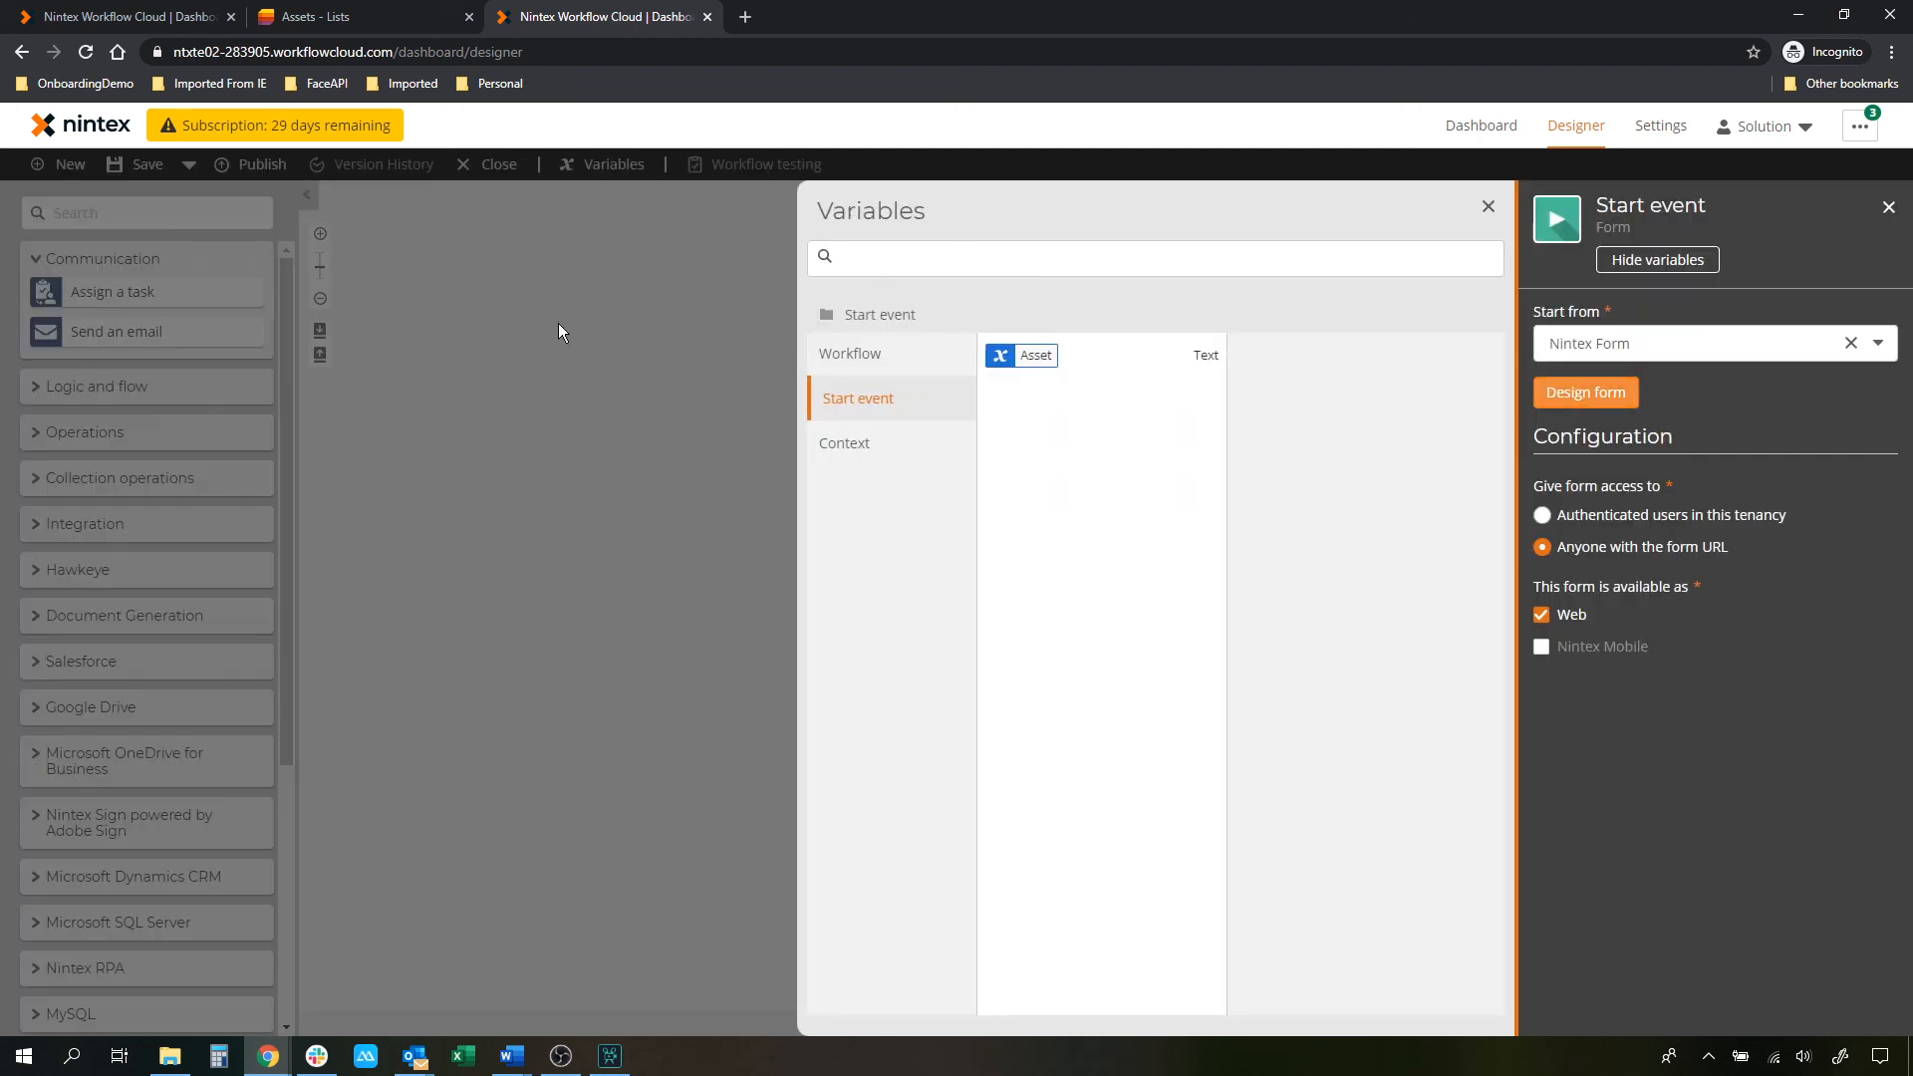
pyautogui.click(571, 381)
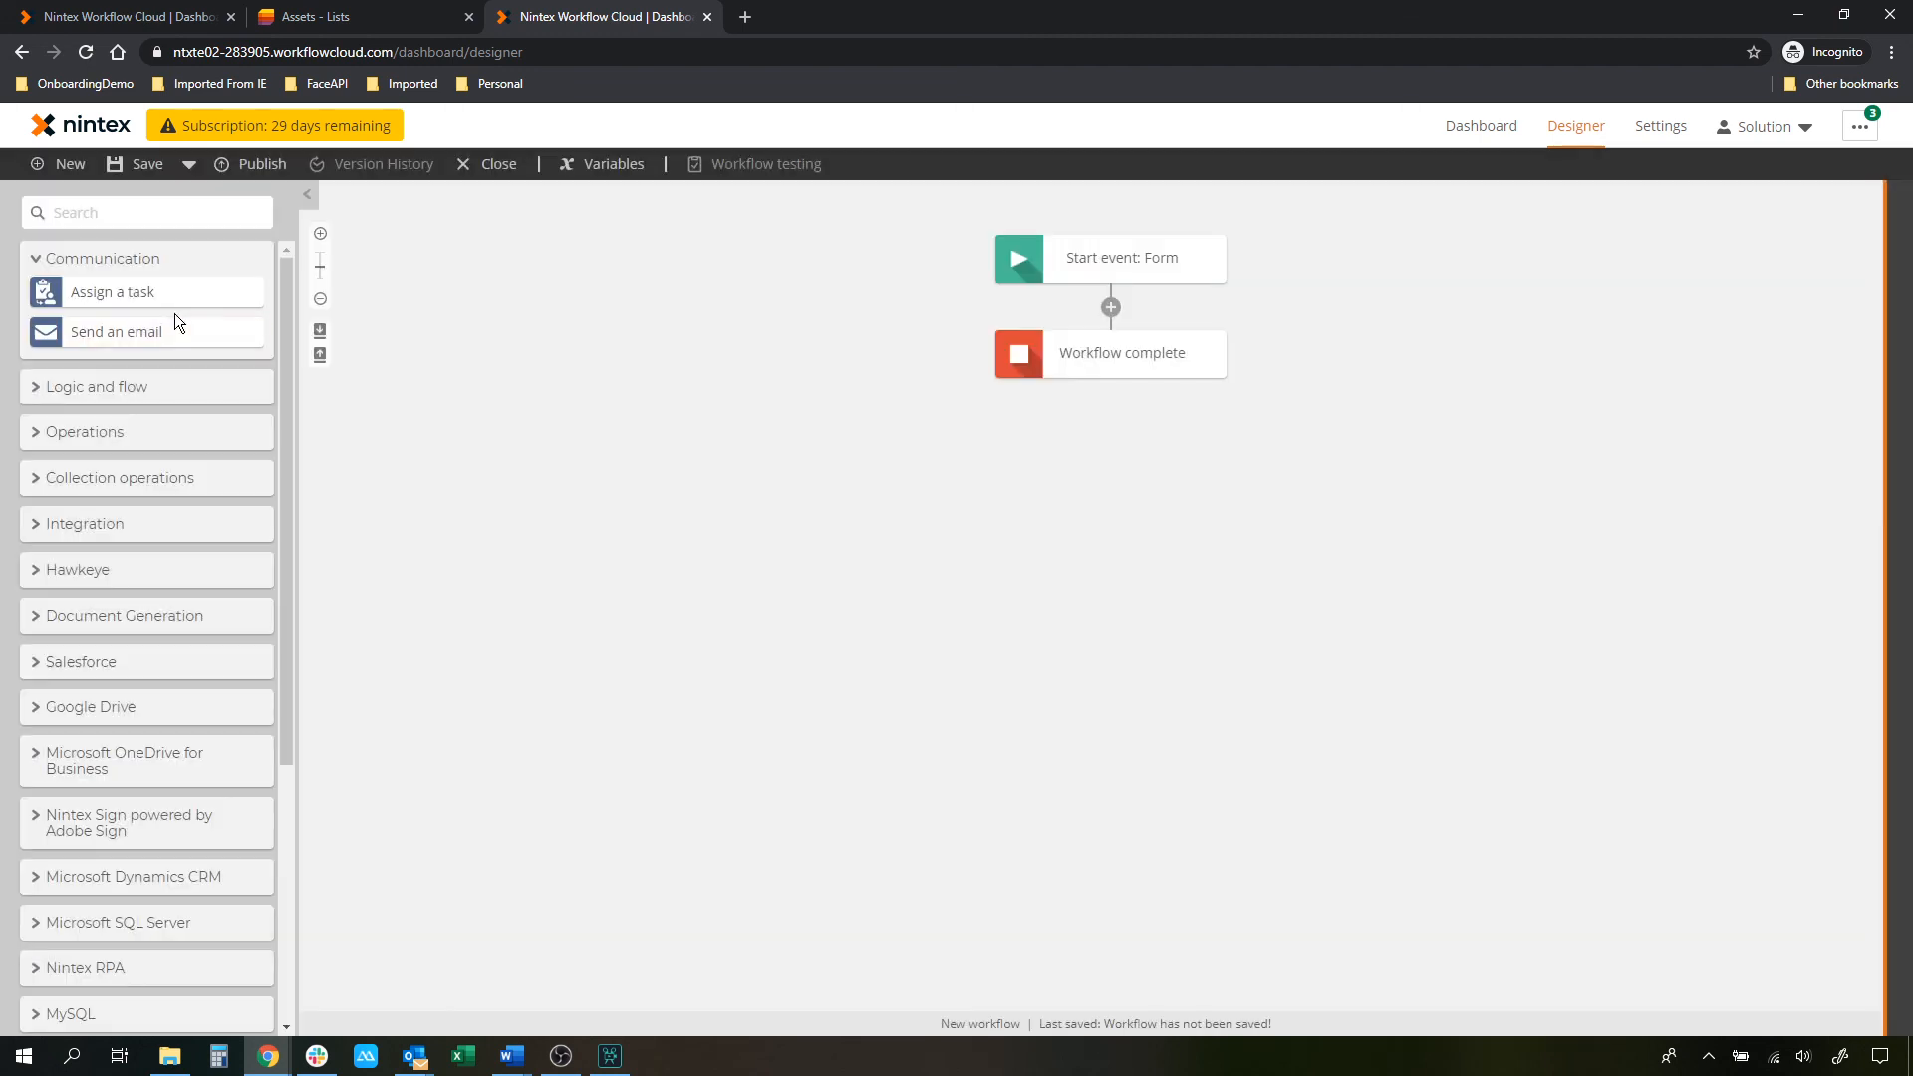
# Add a Log to instance details action after the start event, with the Asset form variable as its message
pyautogui.click(115, 215)
pyautogui.write('log')
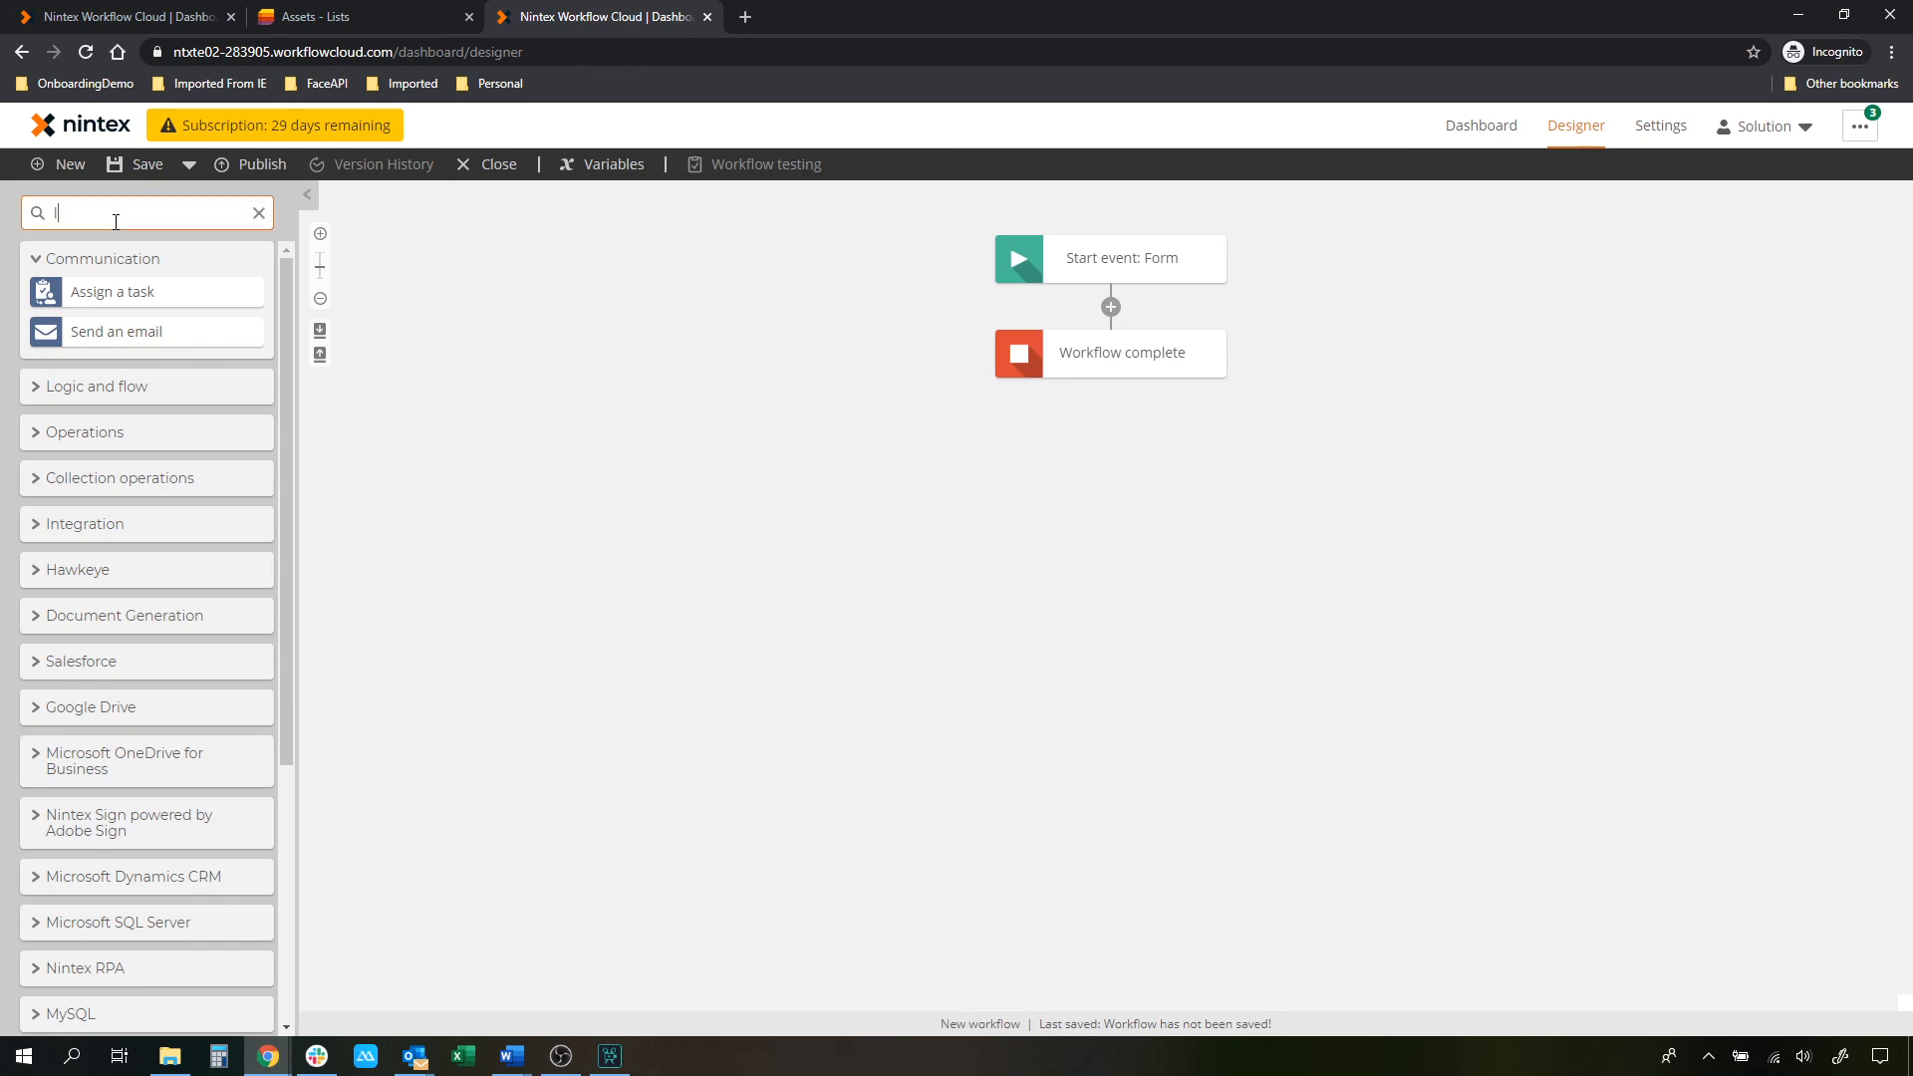
pyautogui.moveTo(104, 256); pyautogui.dragTo(1101, 311)
pyautogui.click(1659, 322)
pyautogui.write('[[asse')
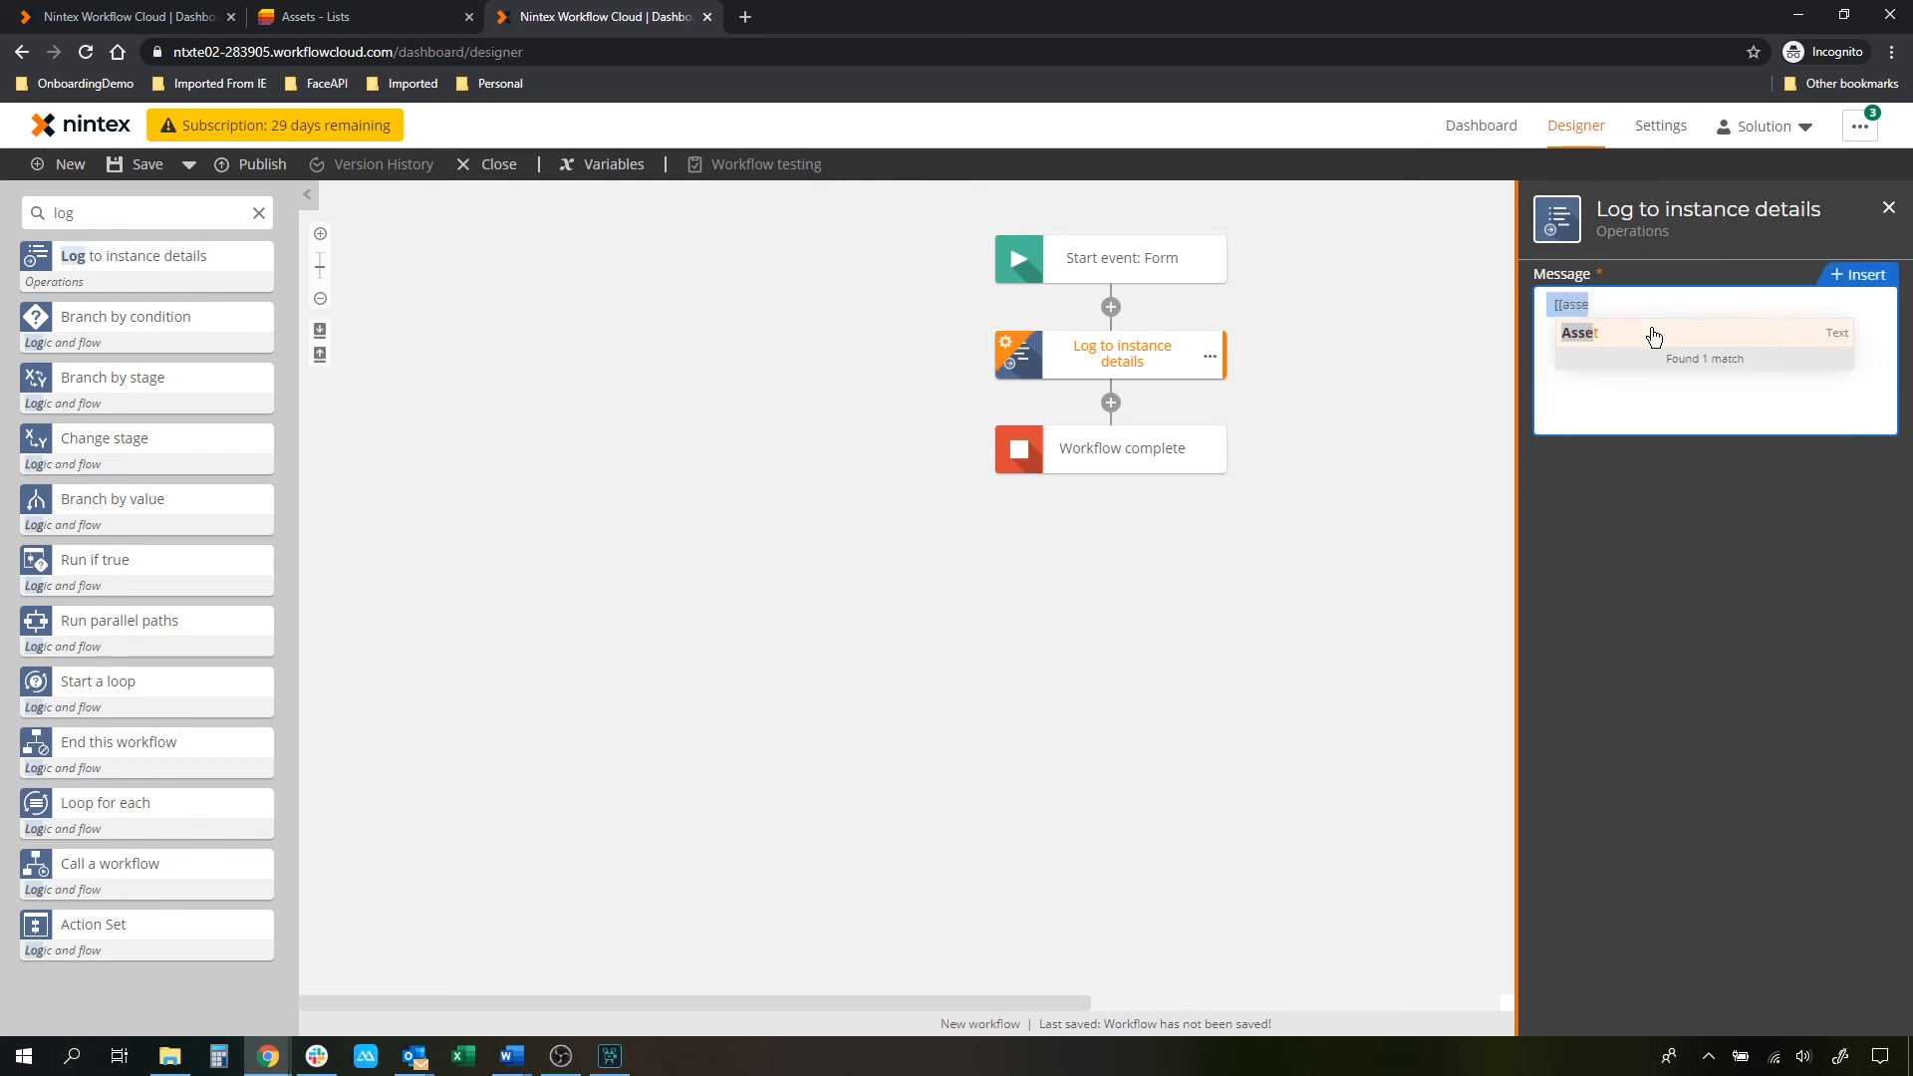
pyautogui.click(1656, 331)
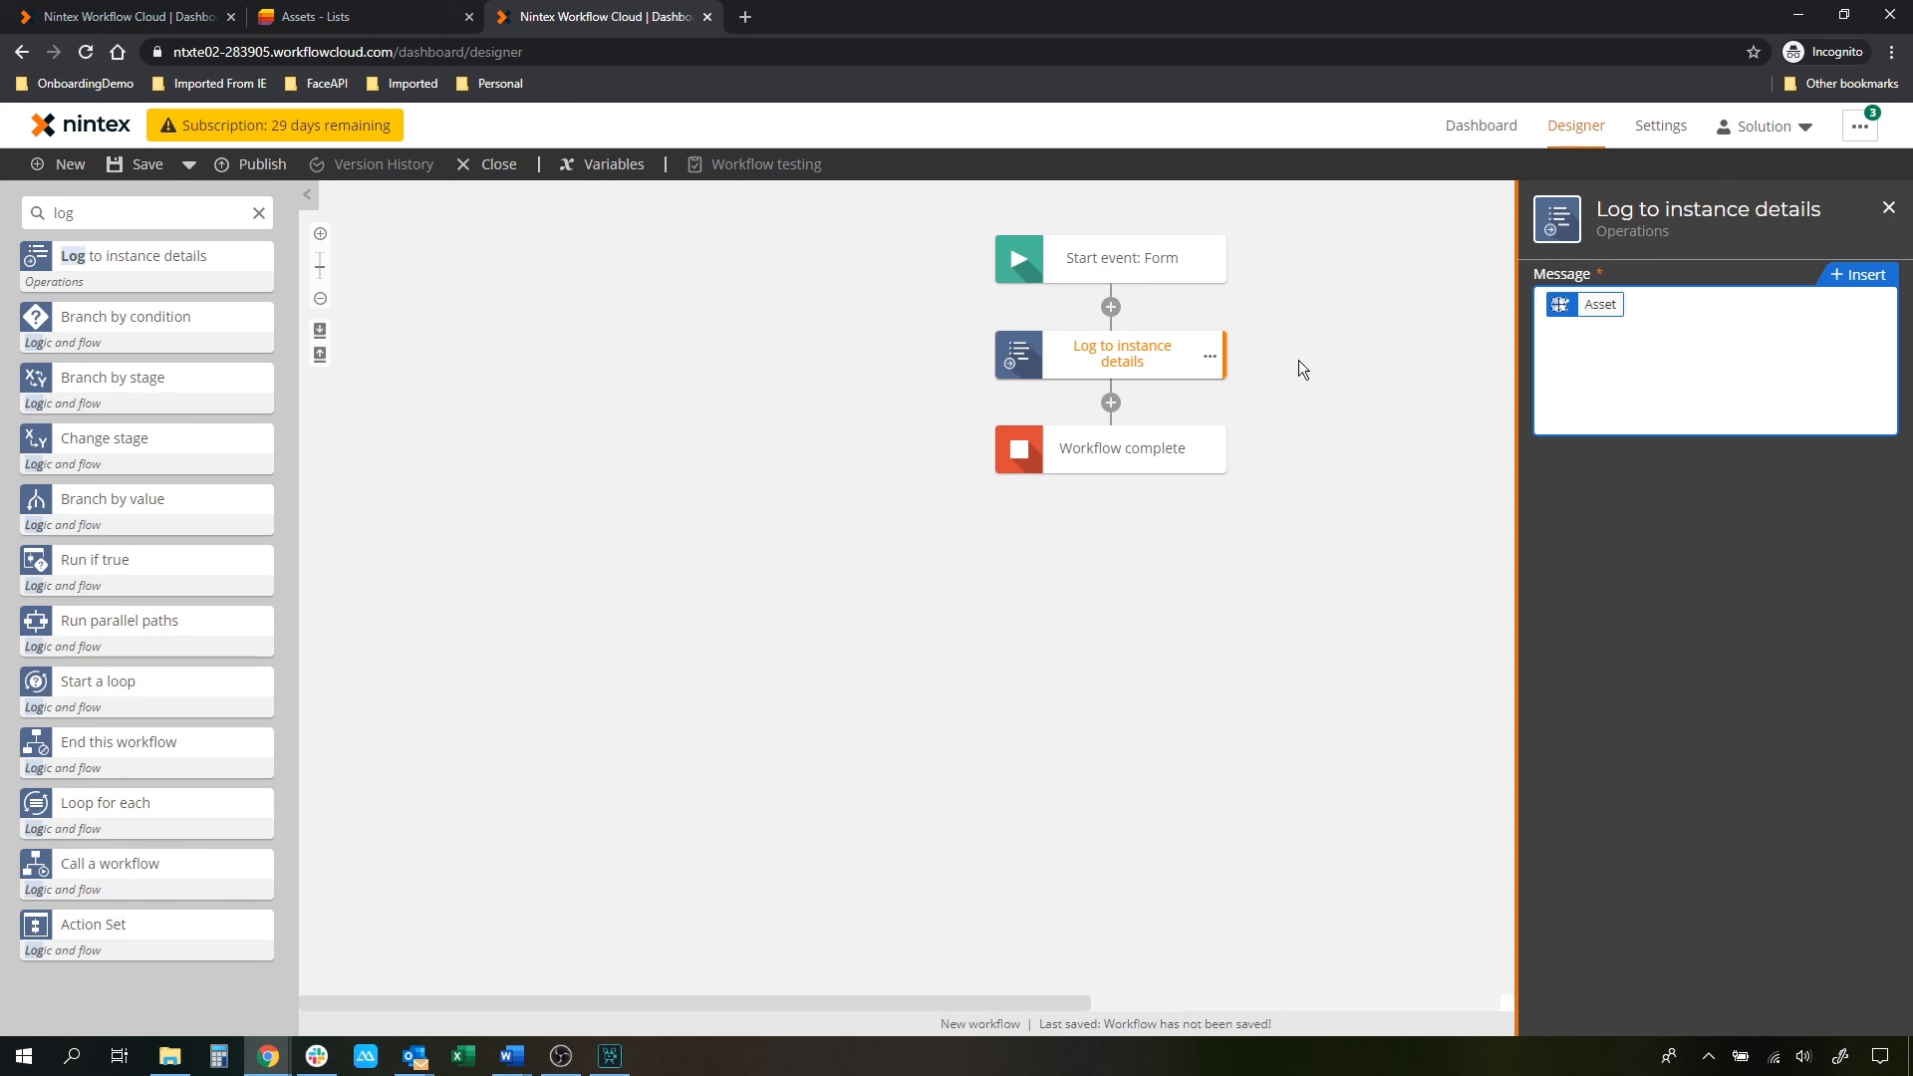
pyautogui.click(663, 350)
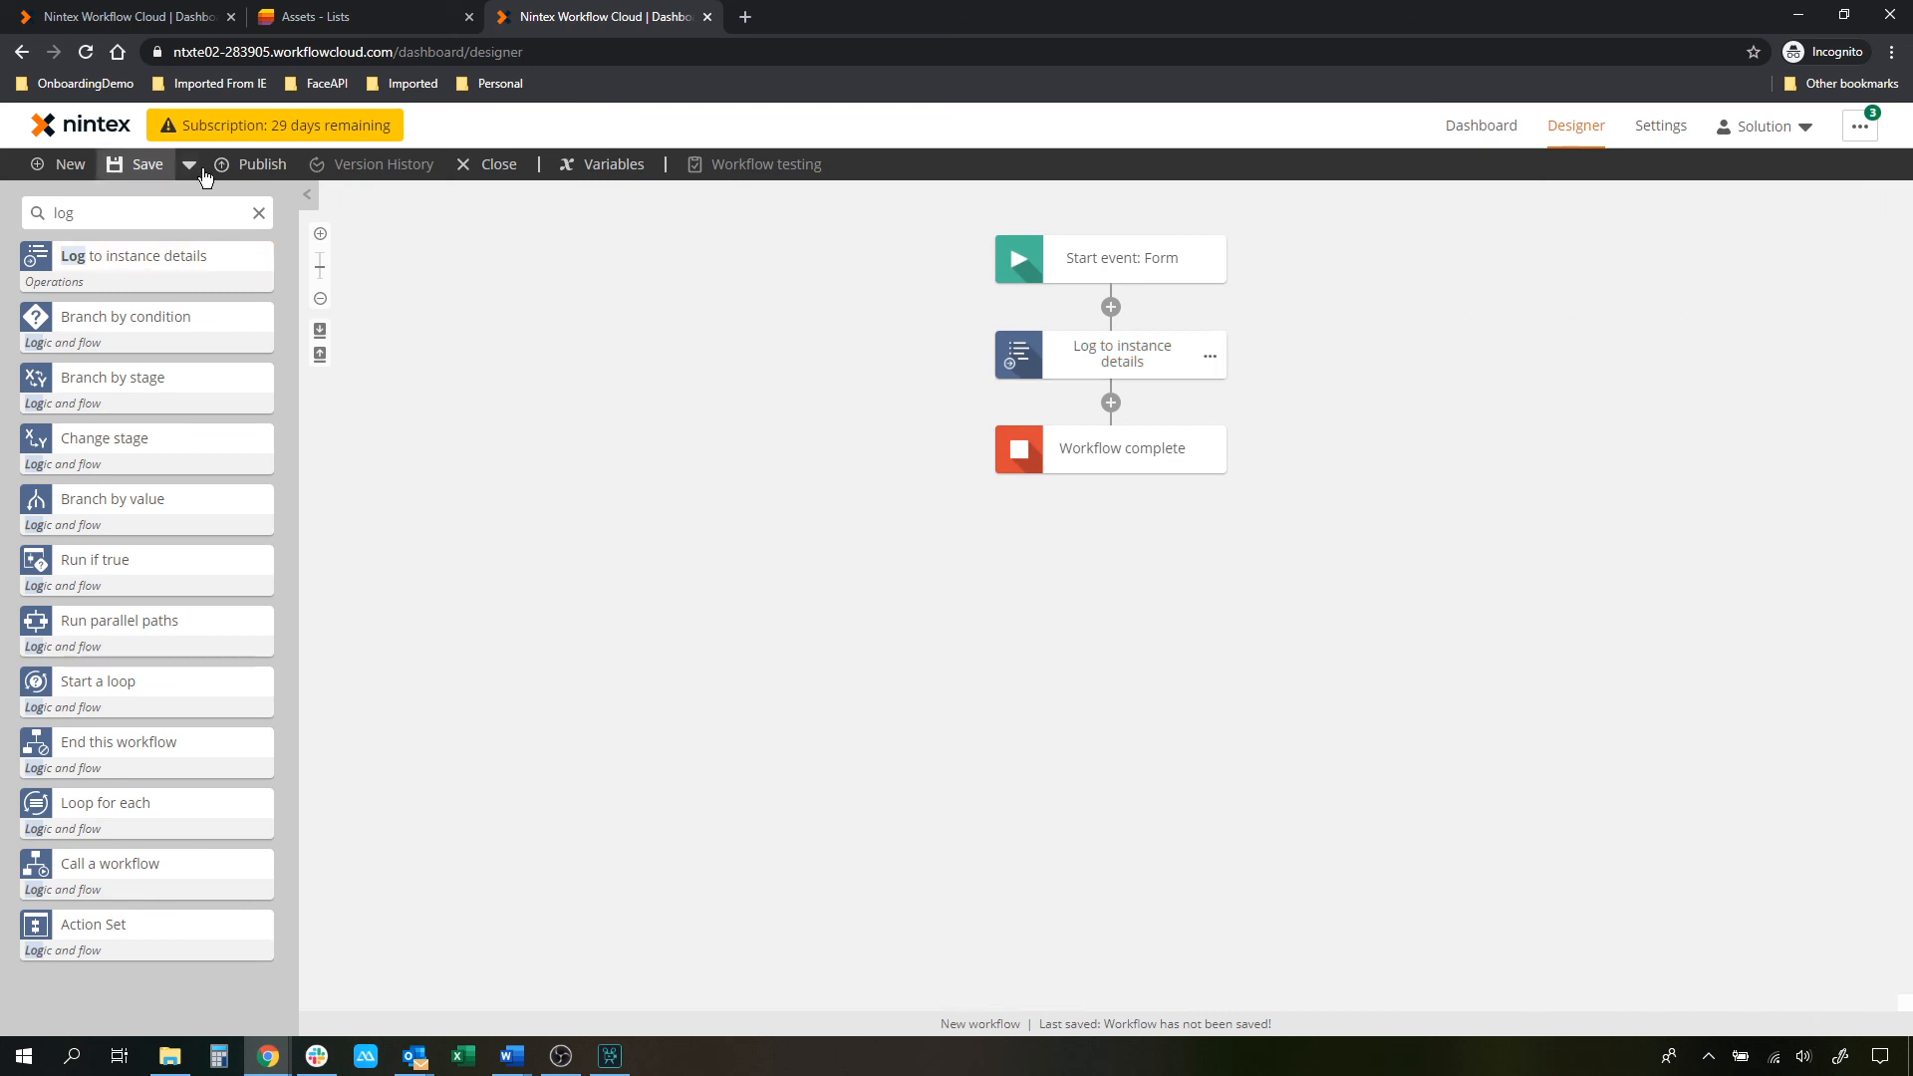
# Publish the workflow for production use under the name Lists Data Lookup demo
pyautogui.click(257, 168)
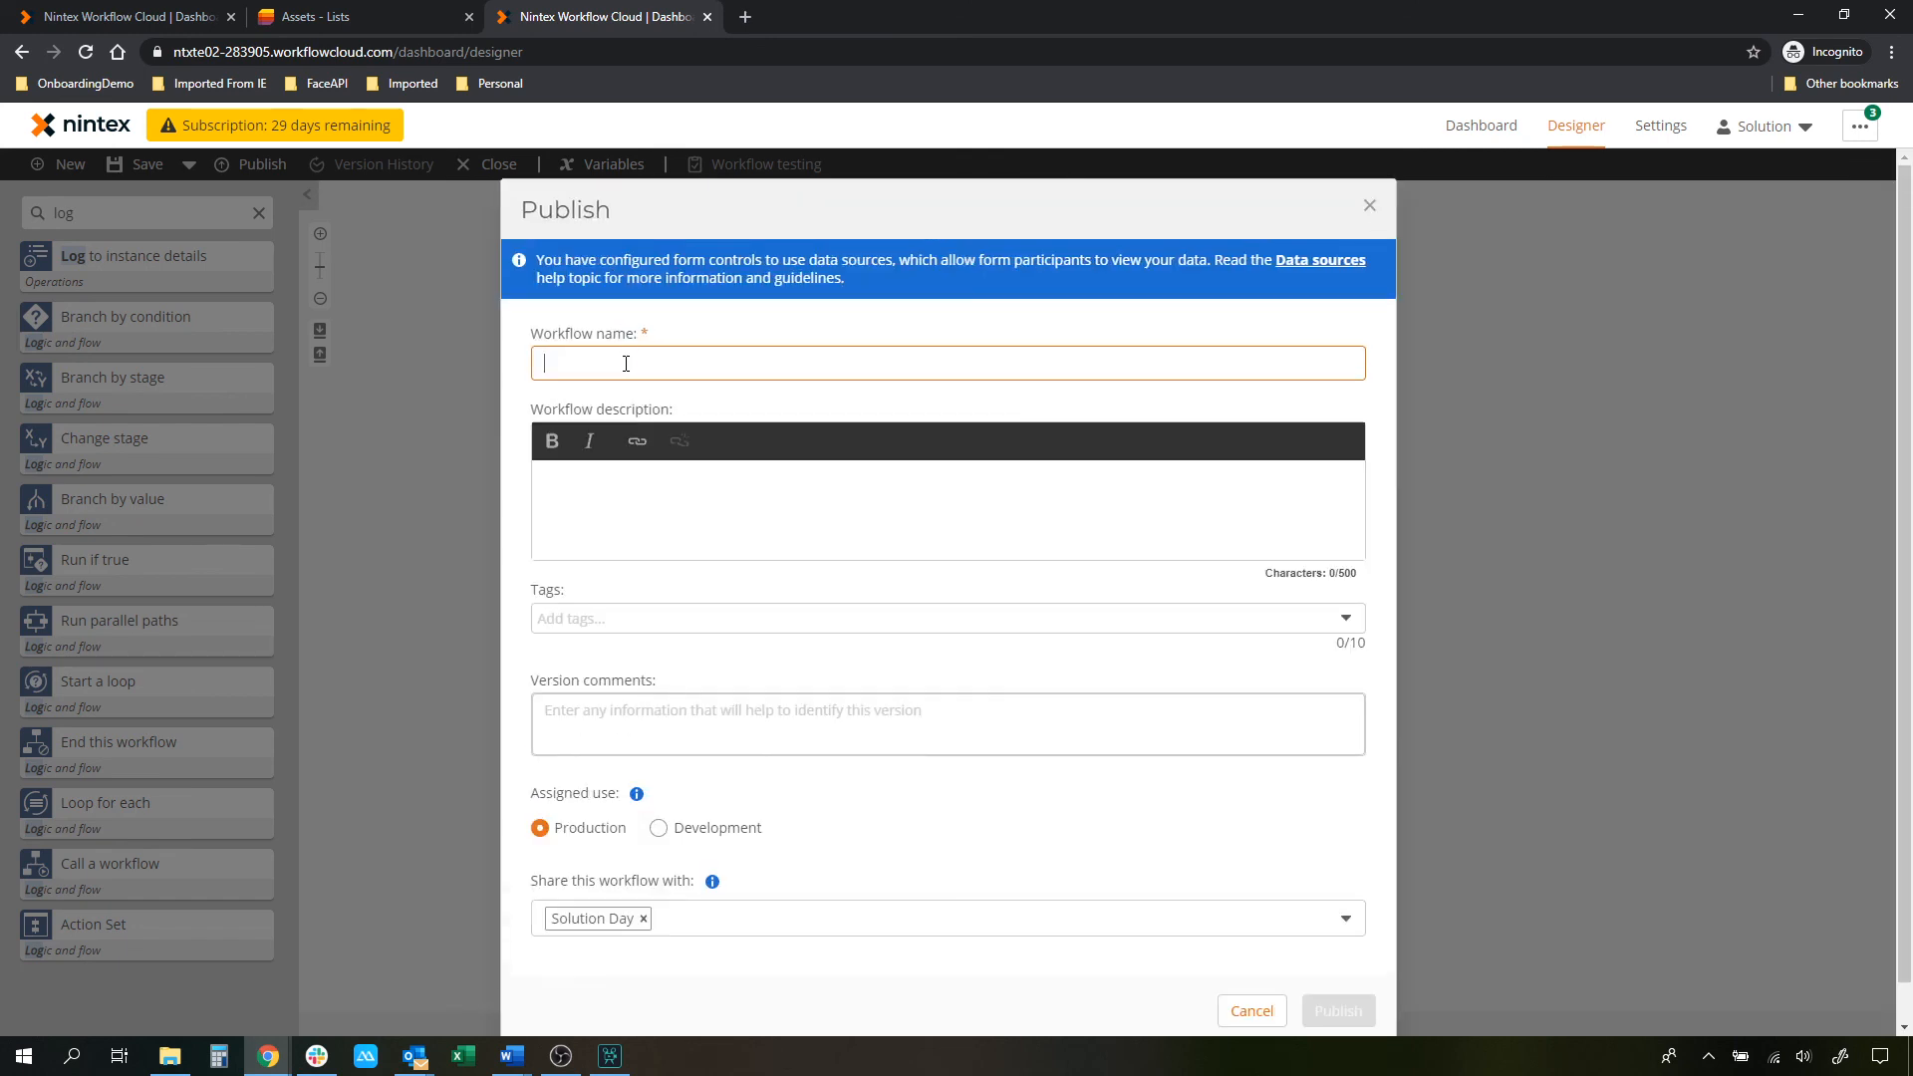
pyautogui.write('Lists Dat')
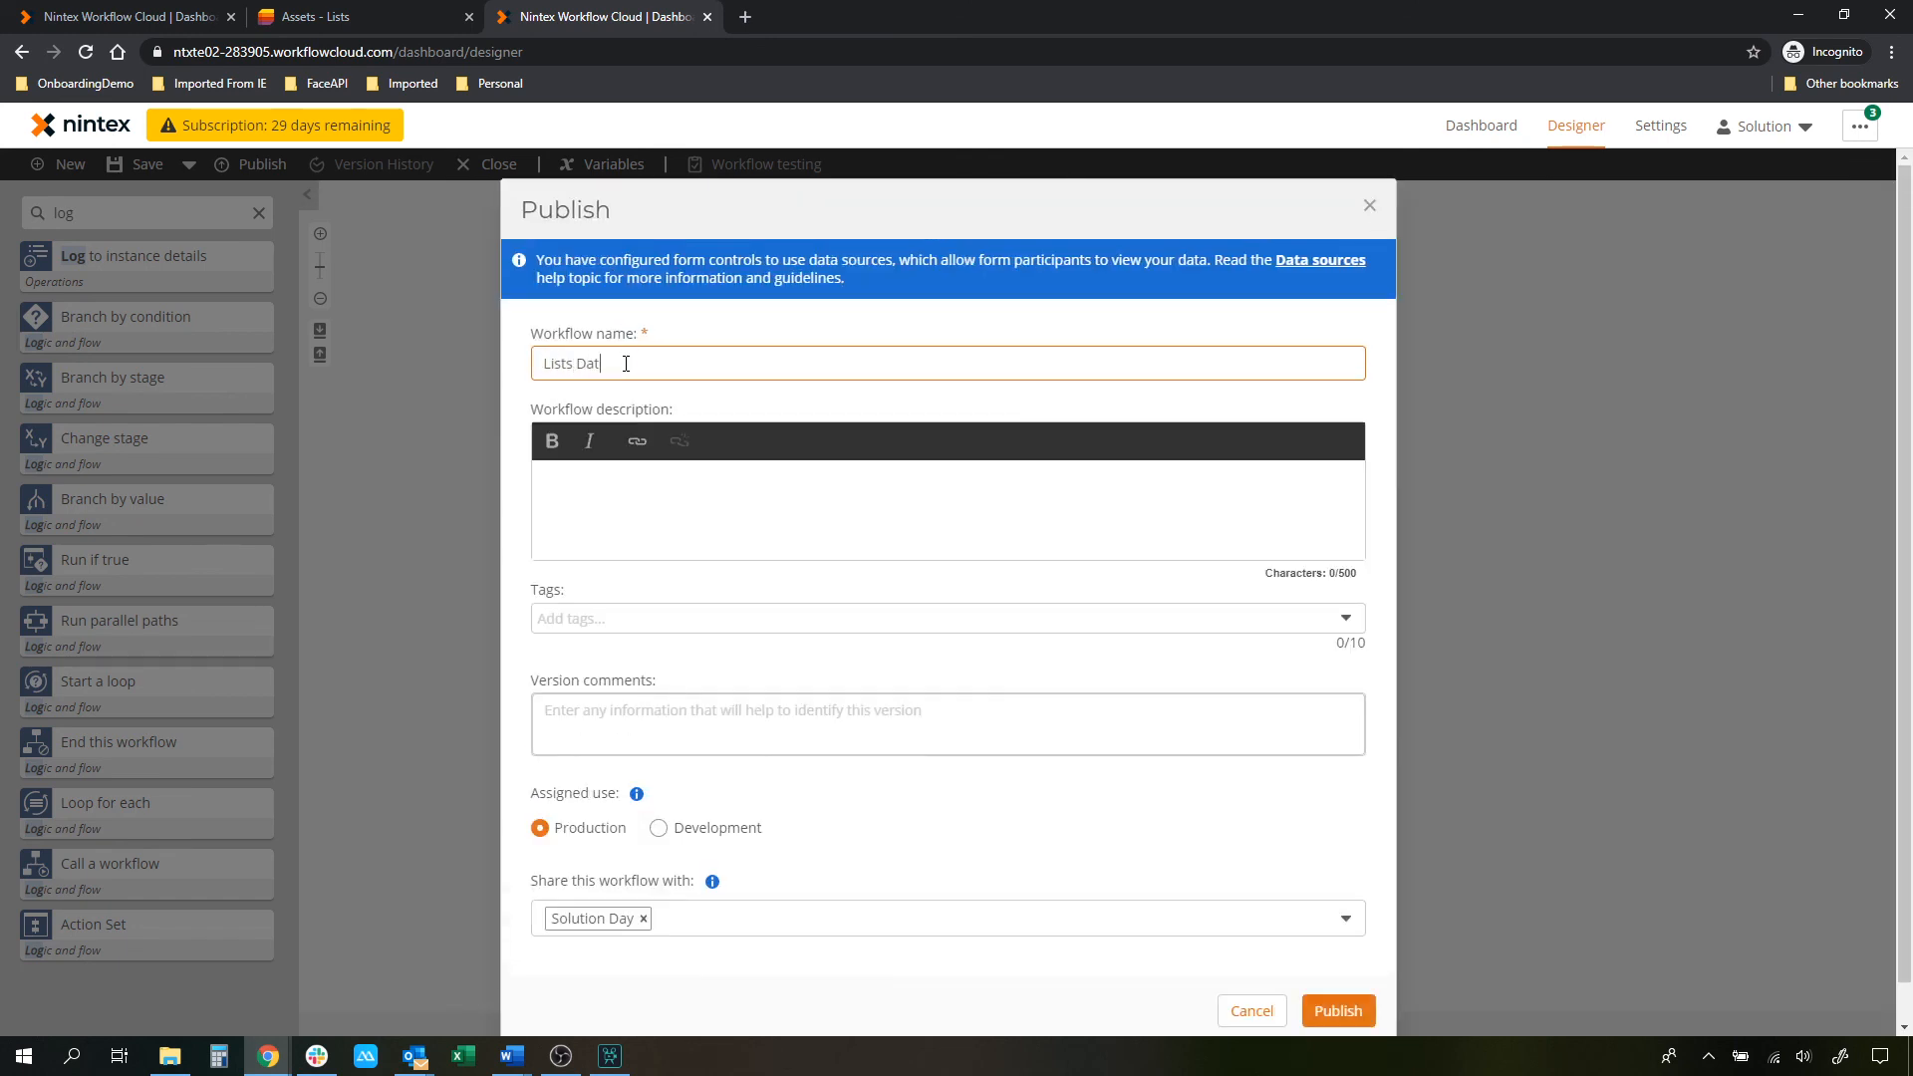
pyautogui.write('a Lookup demo')
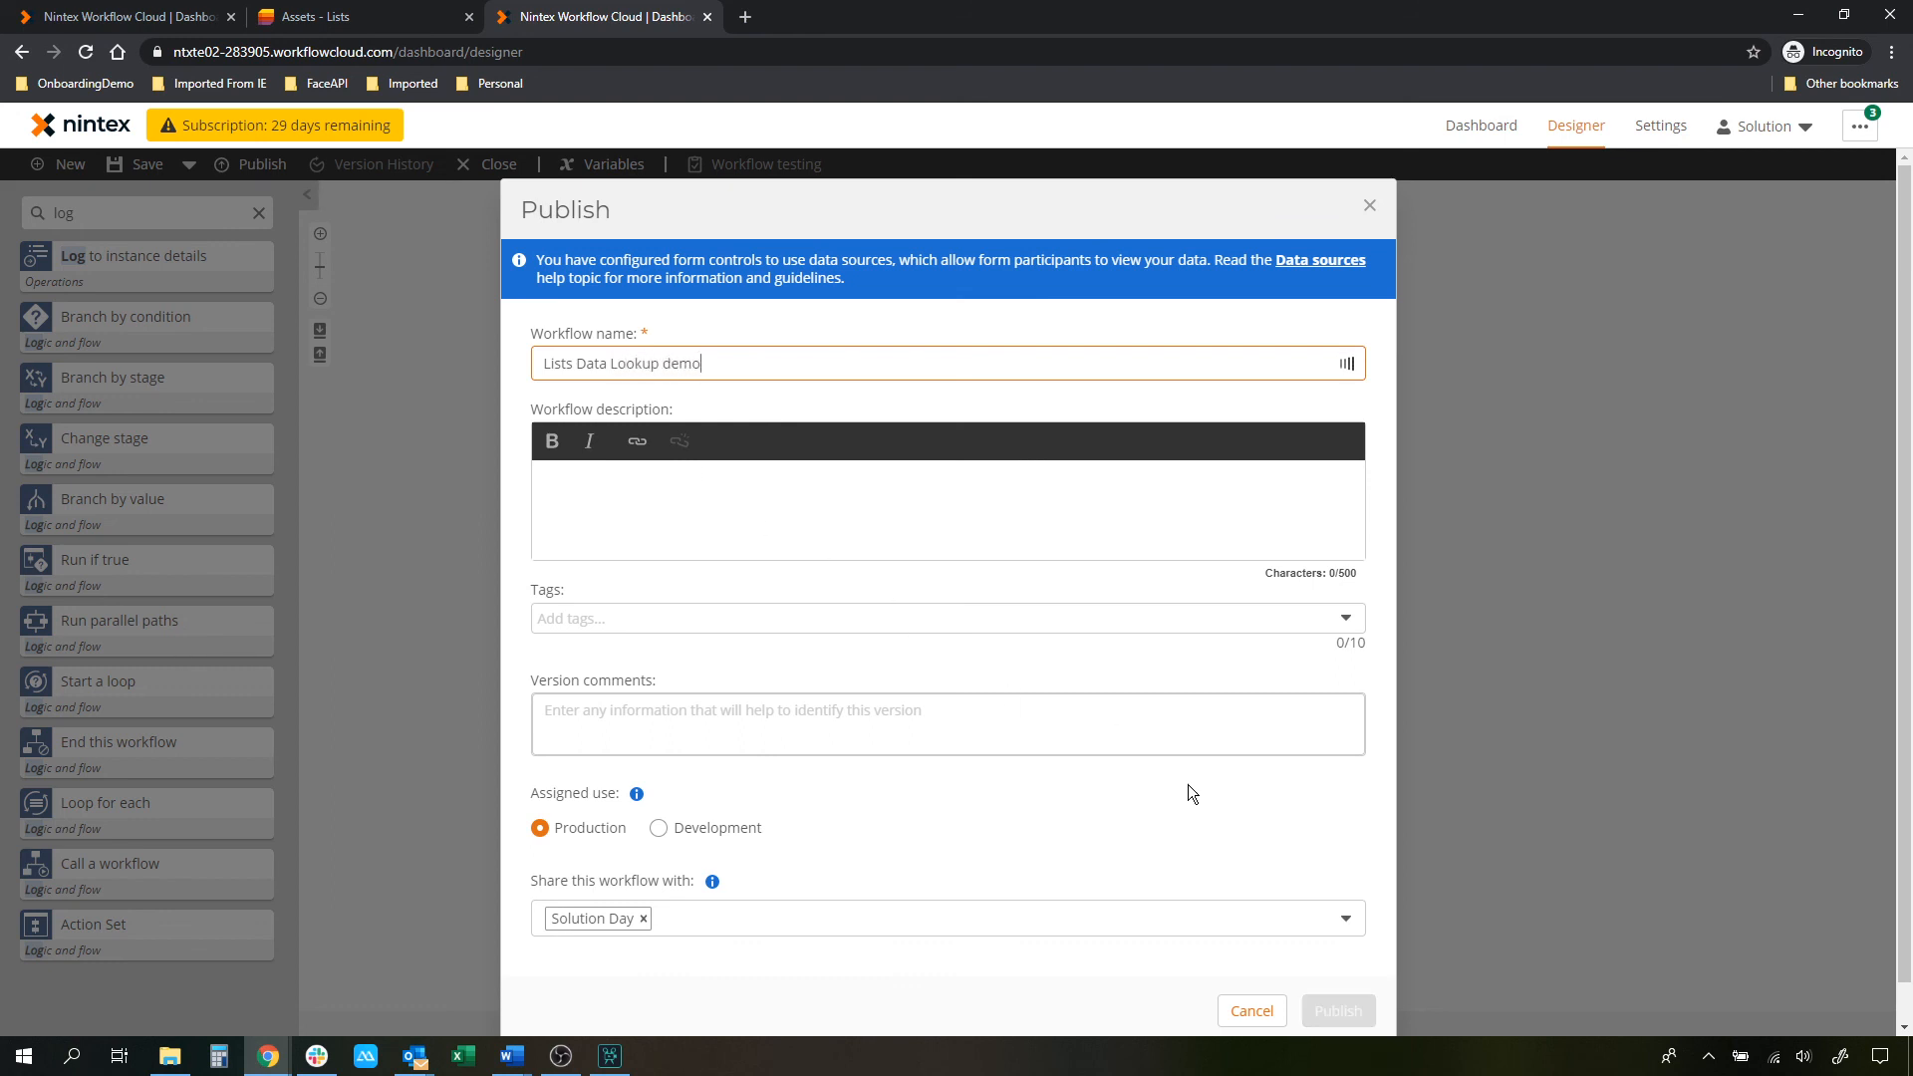
pyautogui.click(1317, 964)
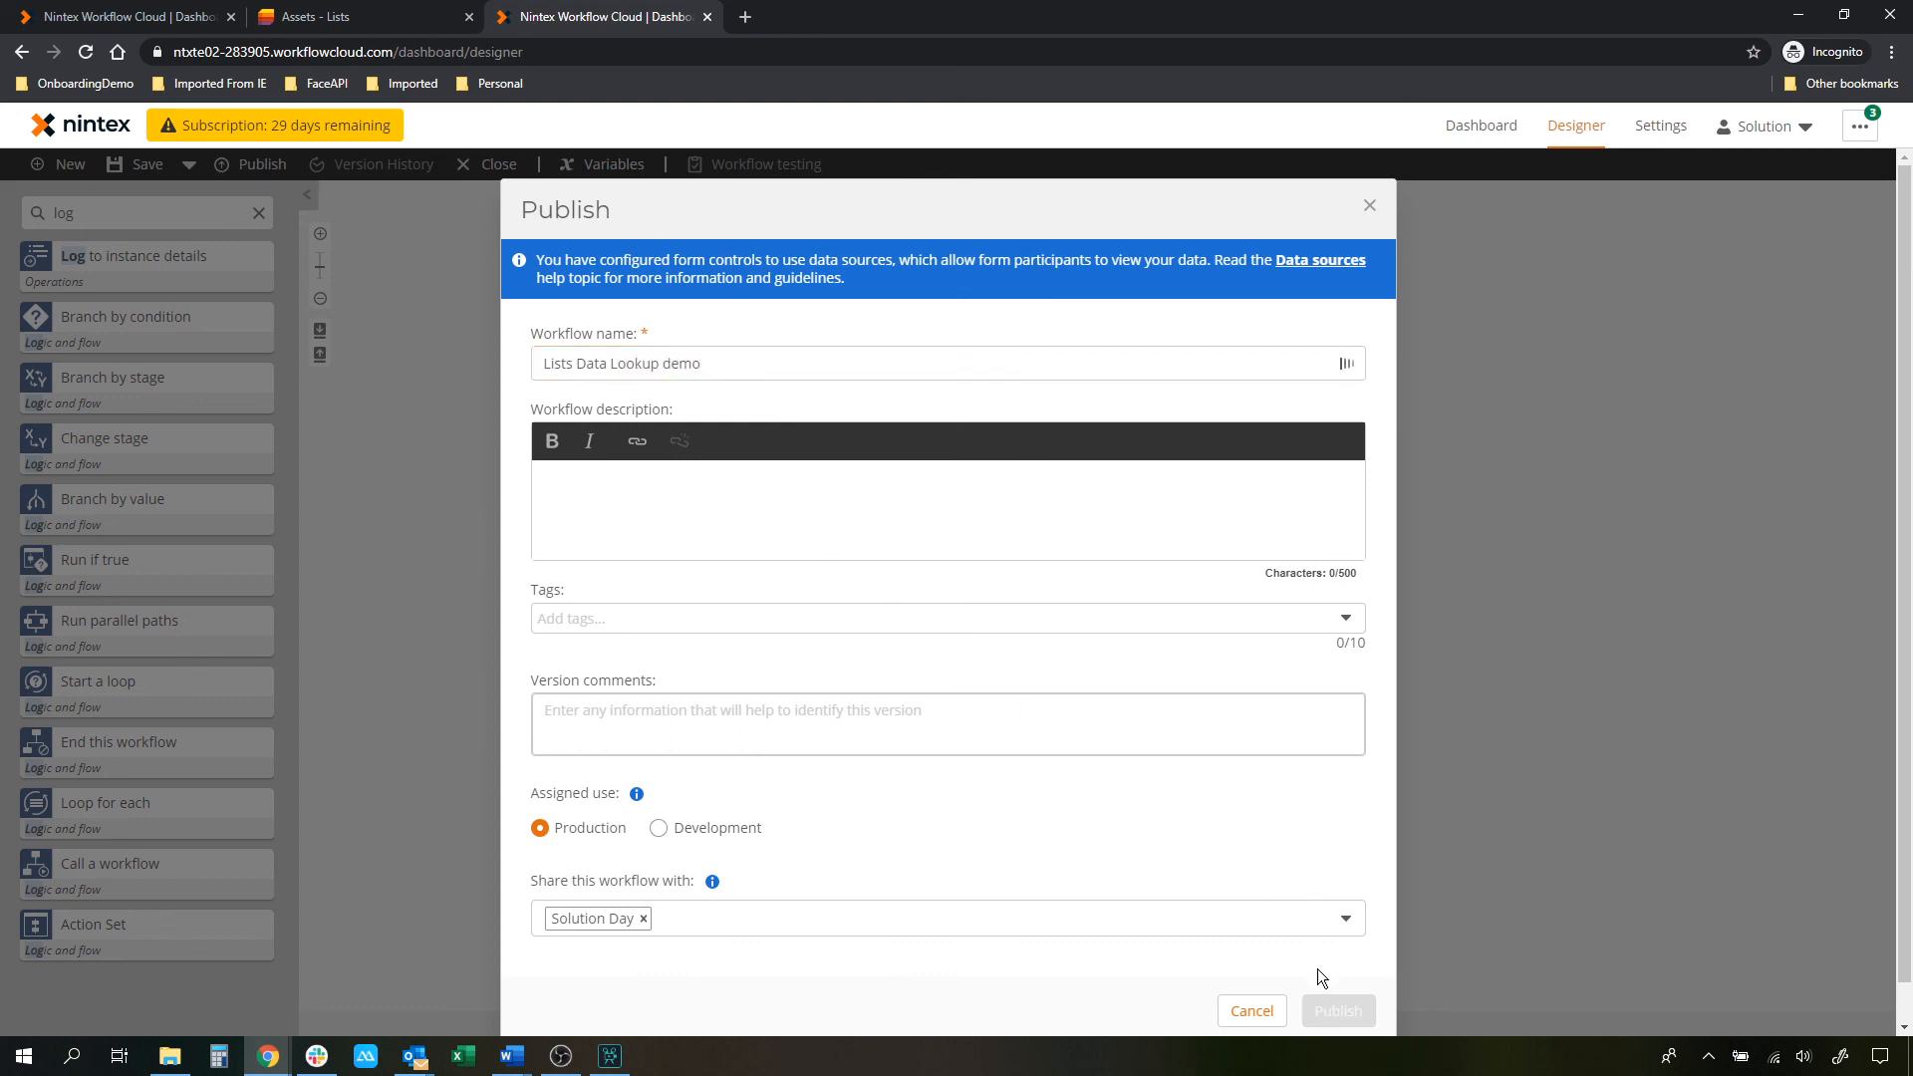
pyautogui.click(1335, 1011)
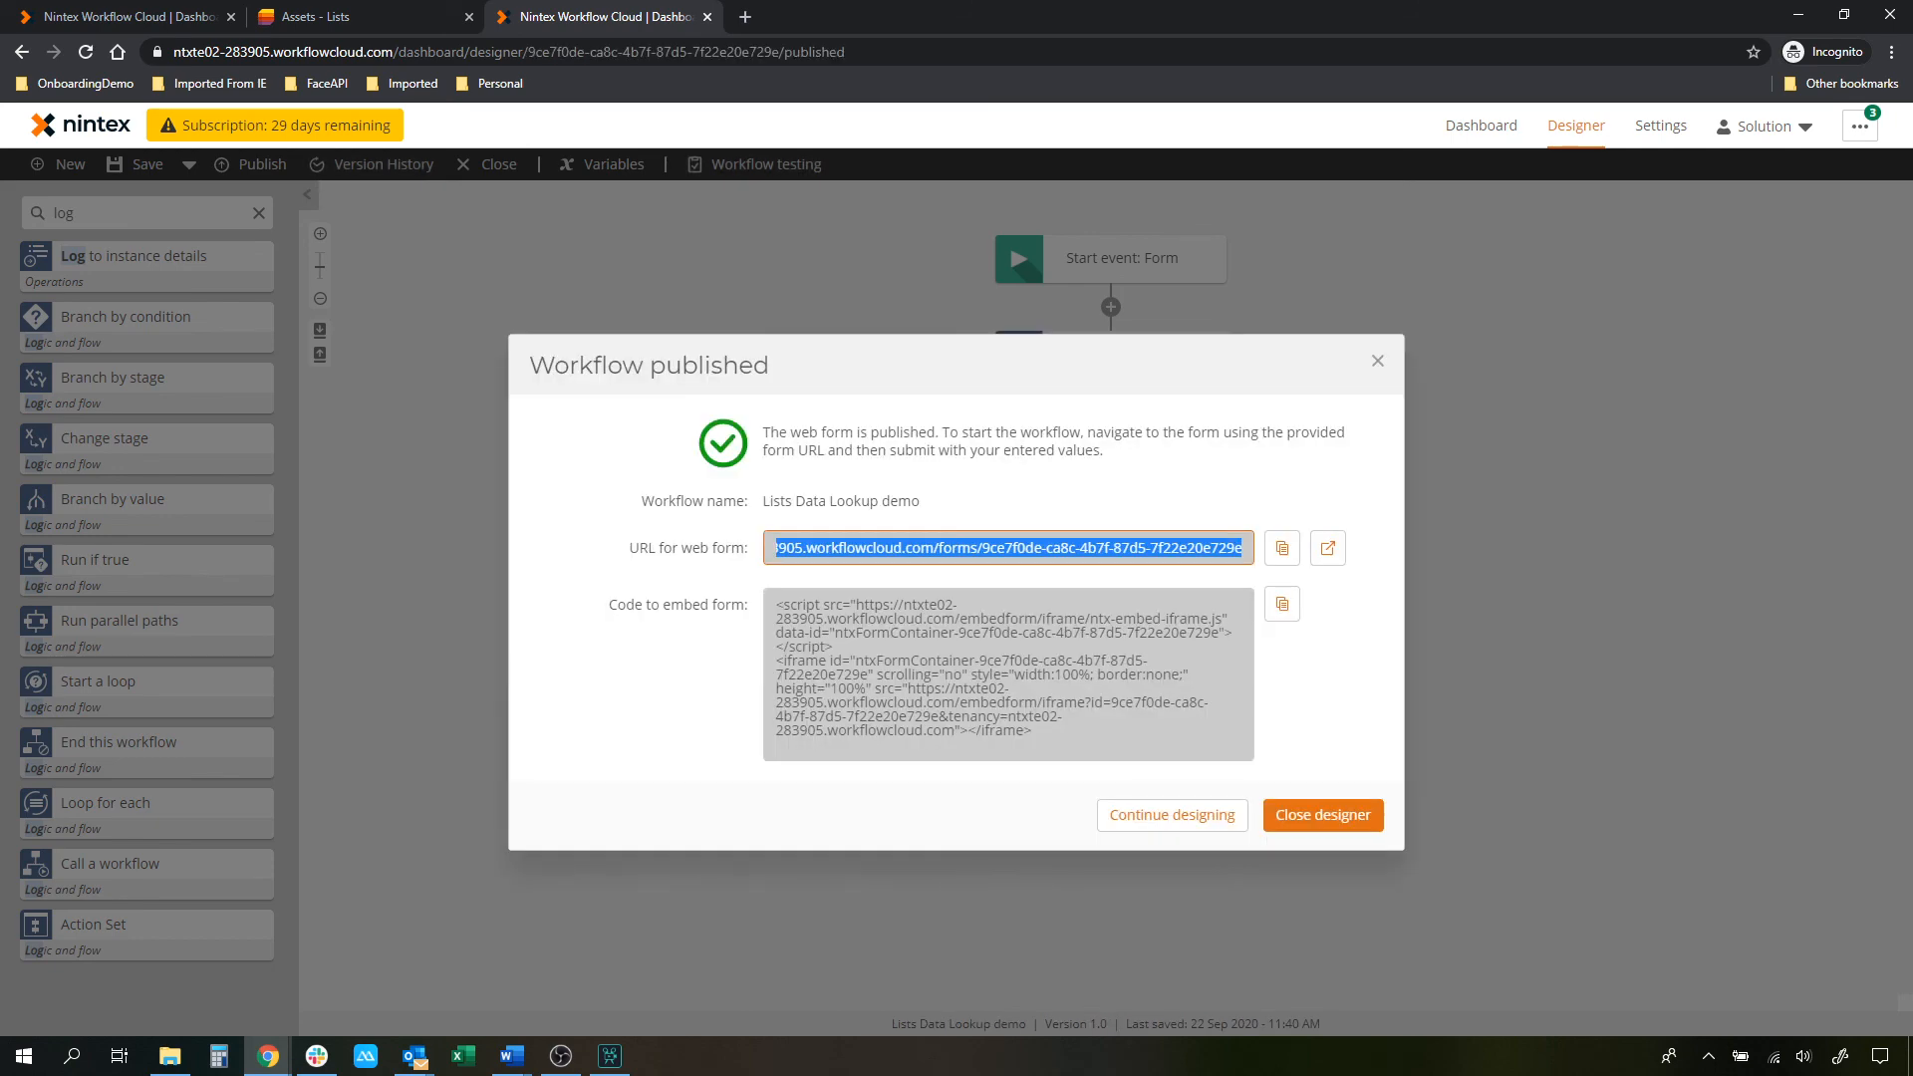
# Copy the published web form's URL and open it in Microsoft Edge
pyautogui.click(1274, 554)
pyautogui.press('super')
pyautogui.write('edge')
pyautogui.press('Return')
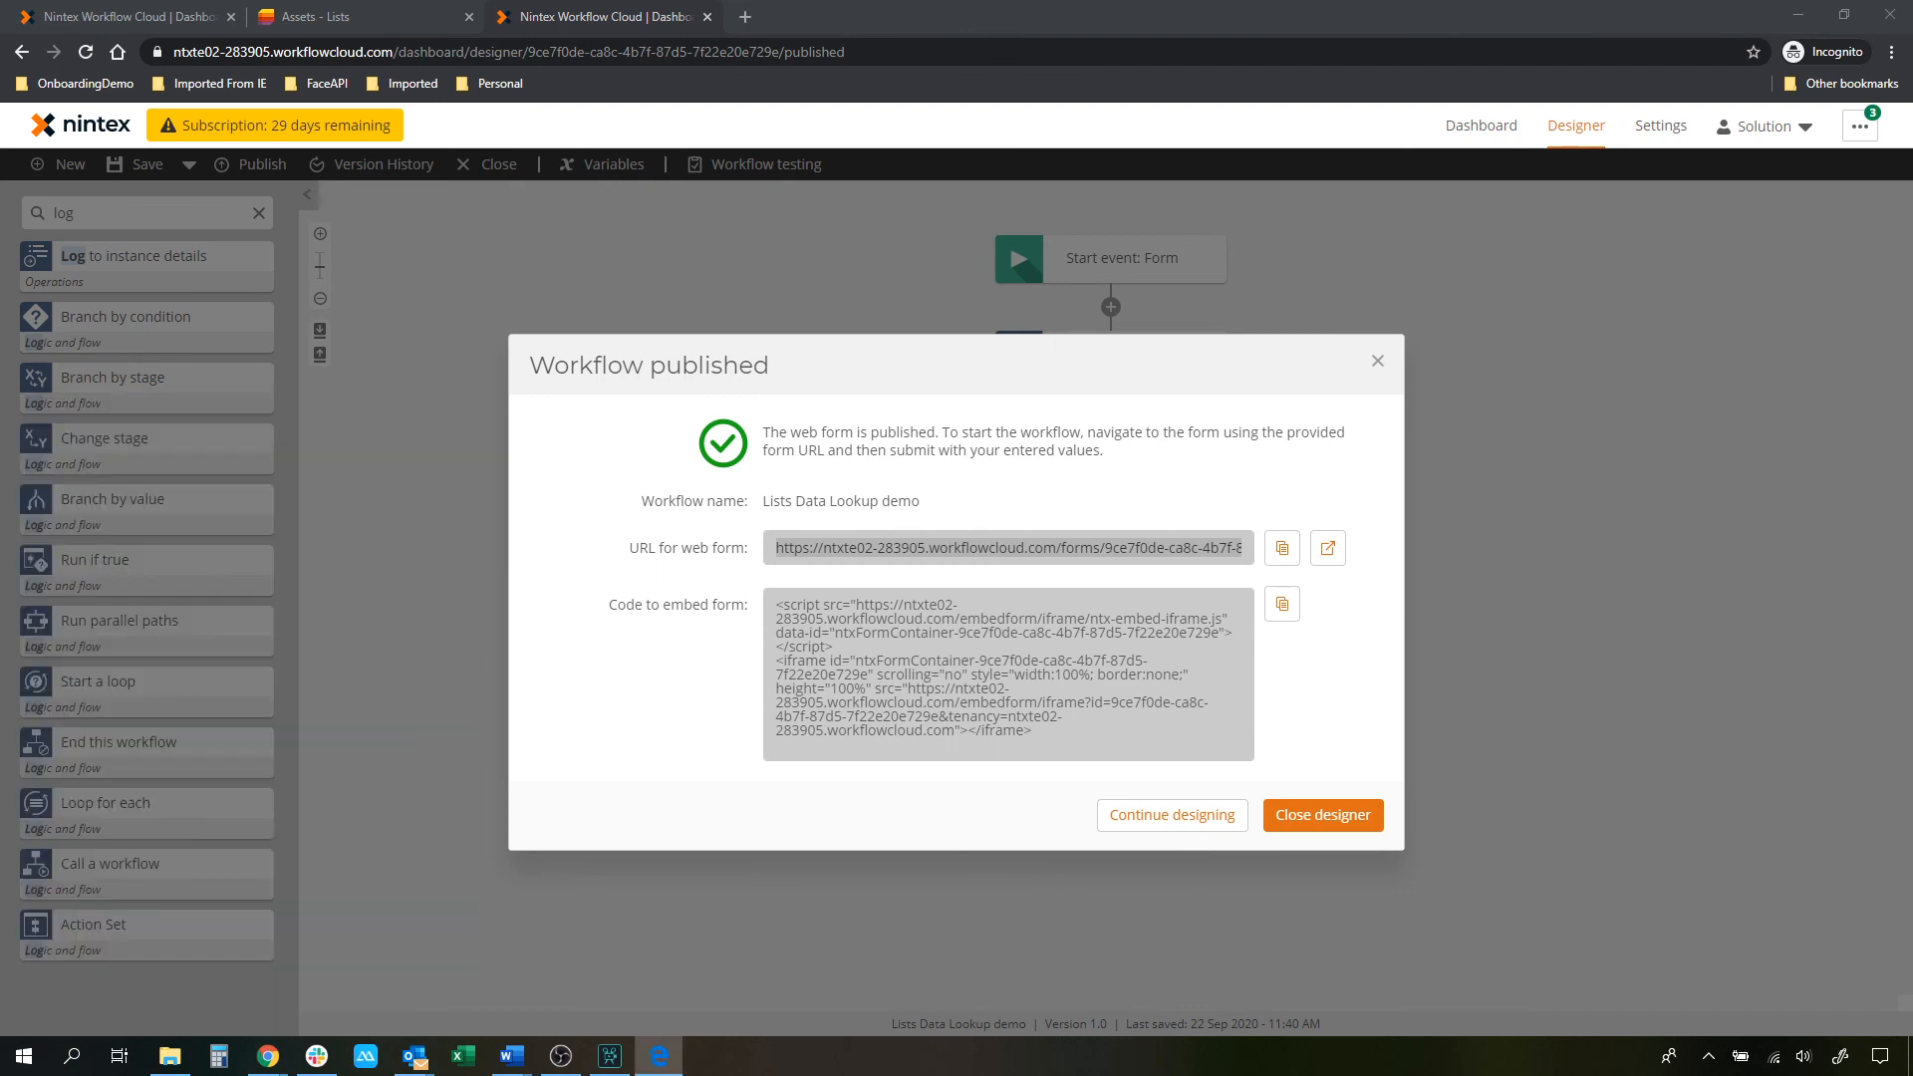
pyautogui.hotkey('ctrl', 'v')
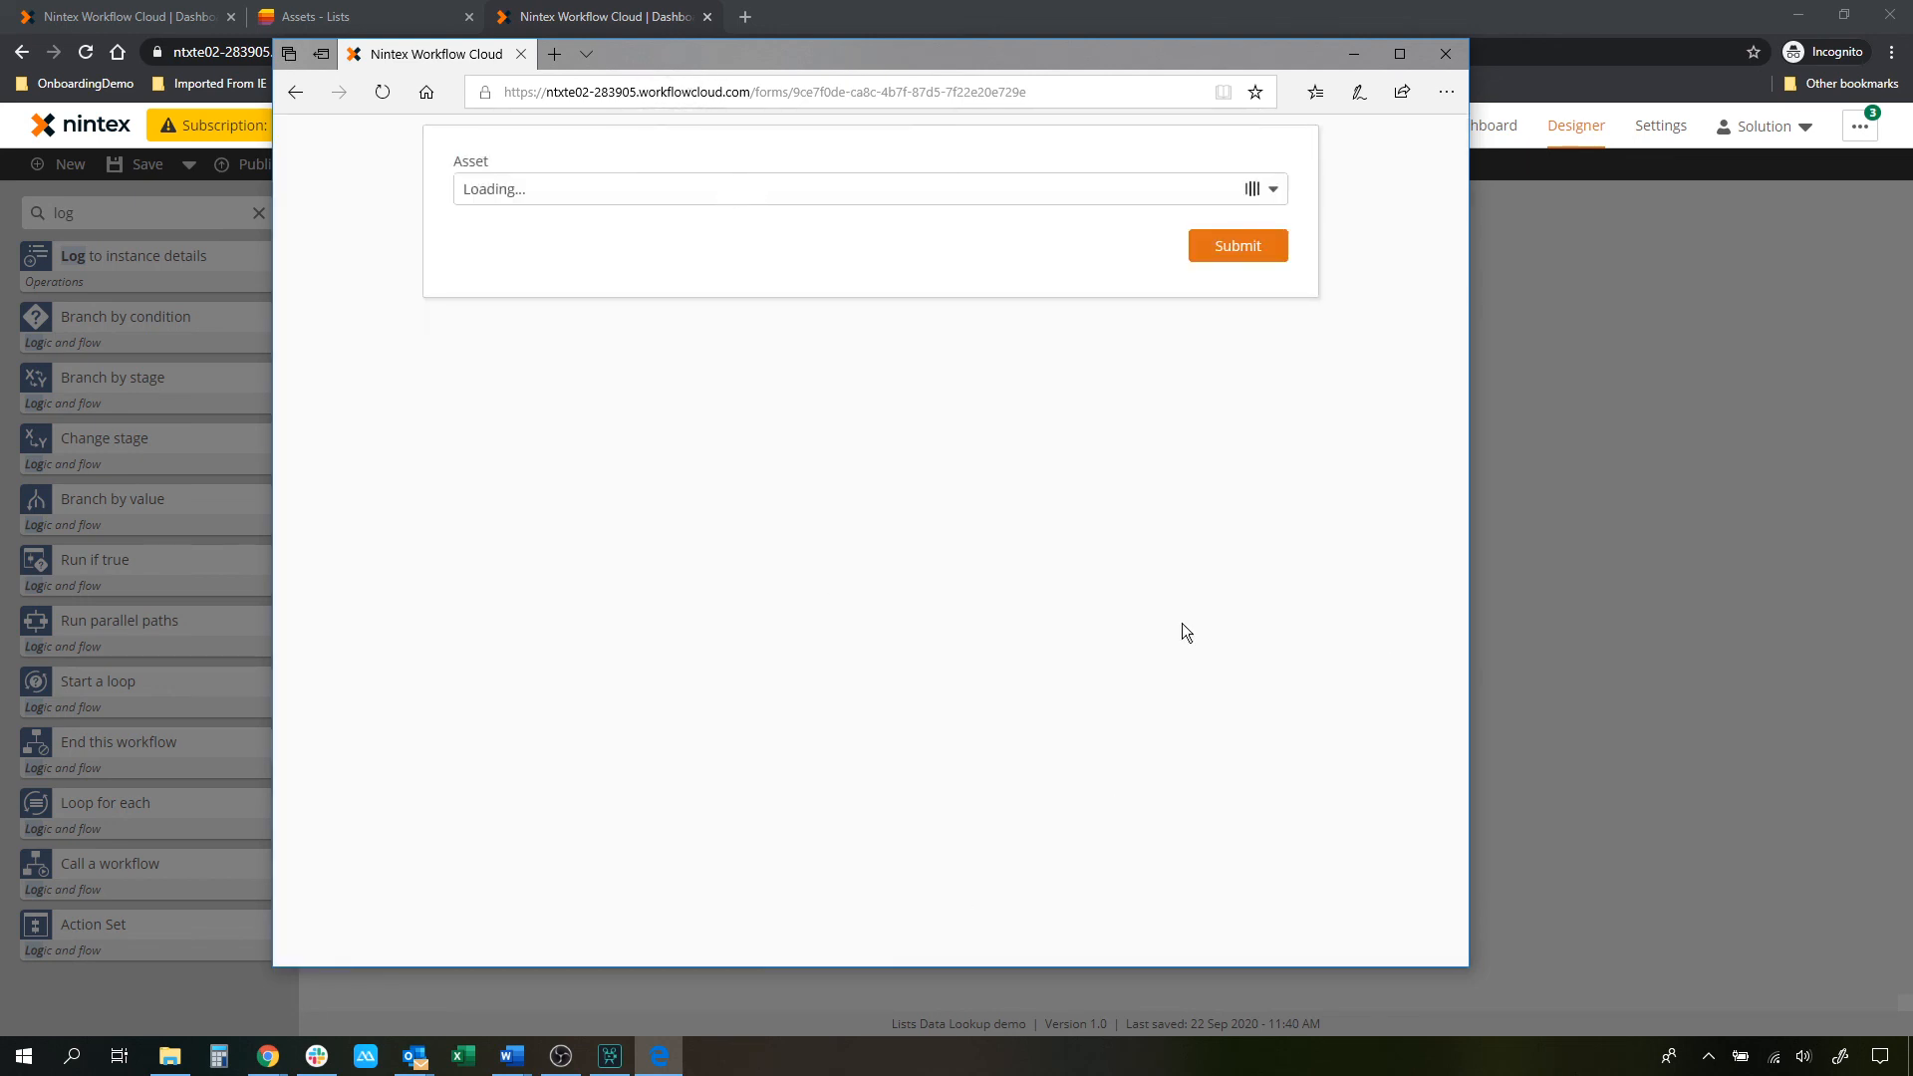
# Choose 123 in the Asset lookup of the published form
pyautogui.click(1272, 189)
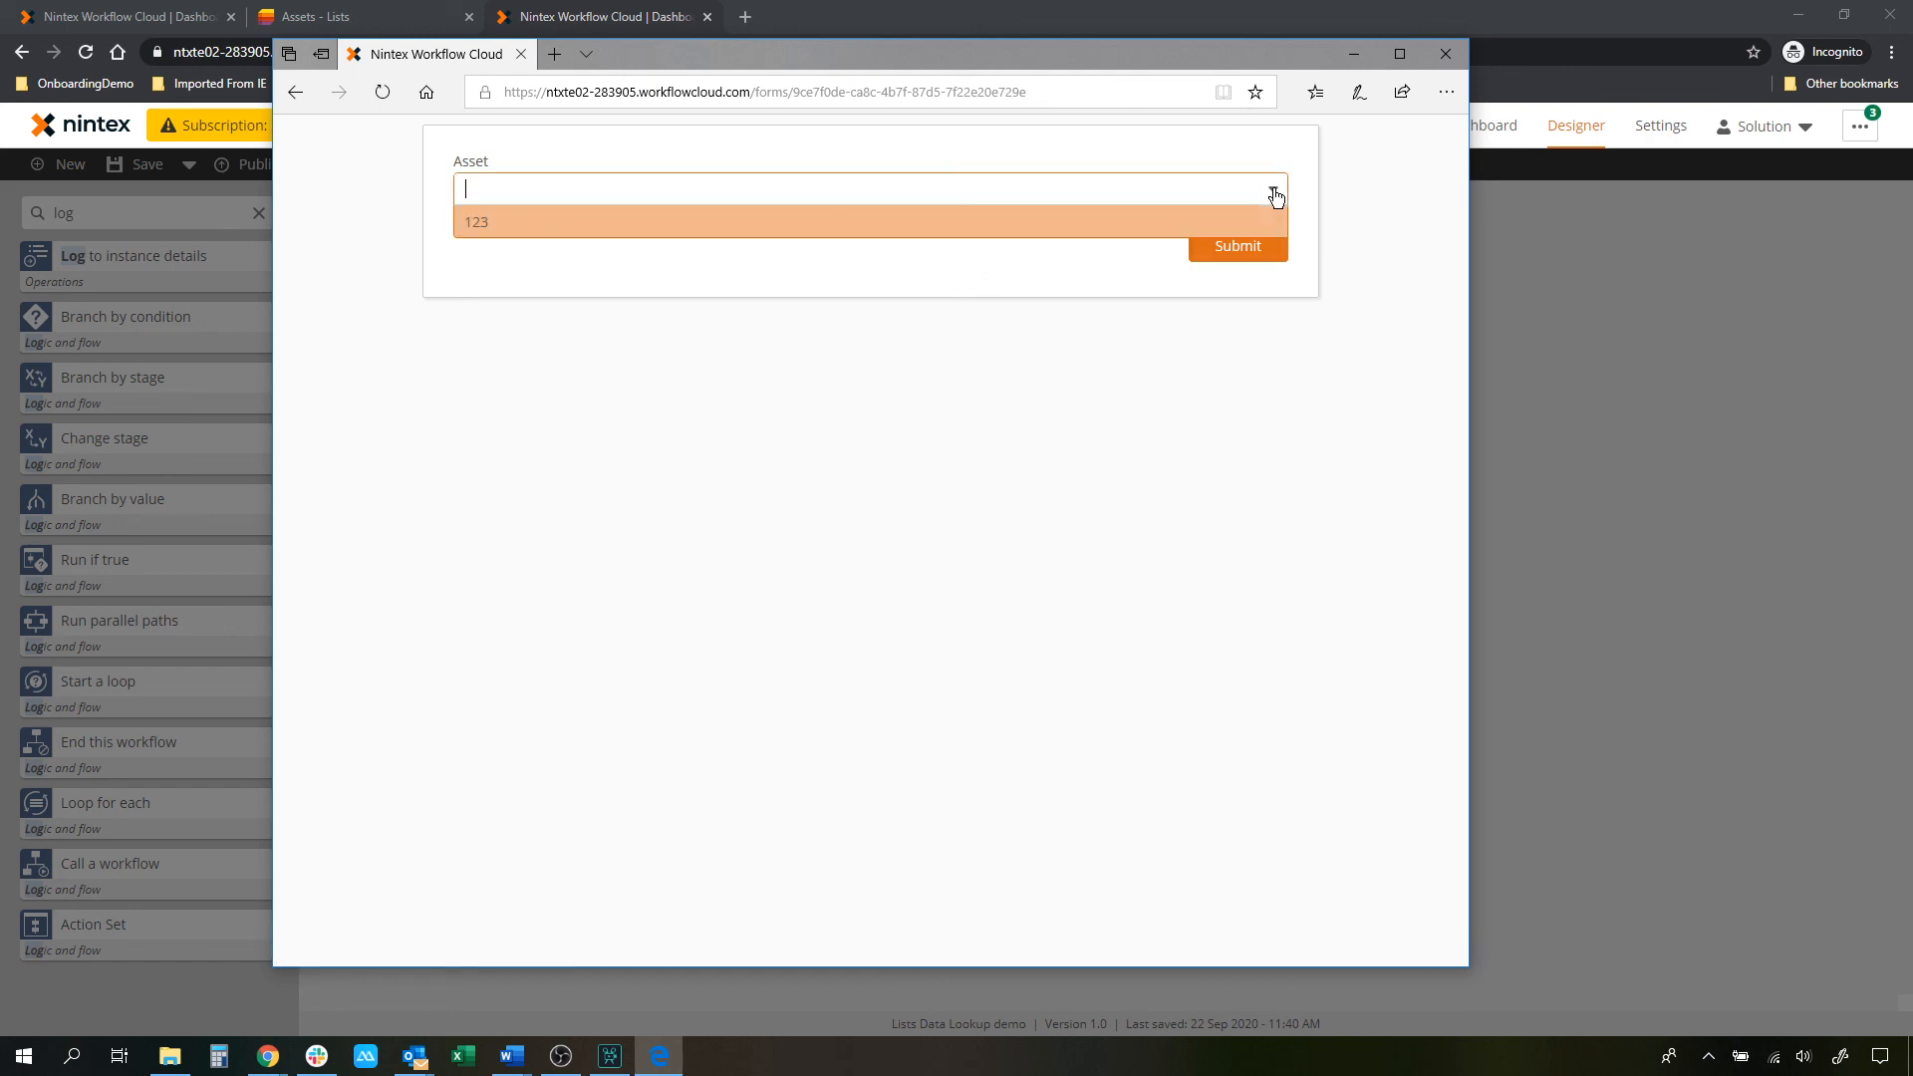
pyautogui.click(570, 219)
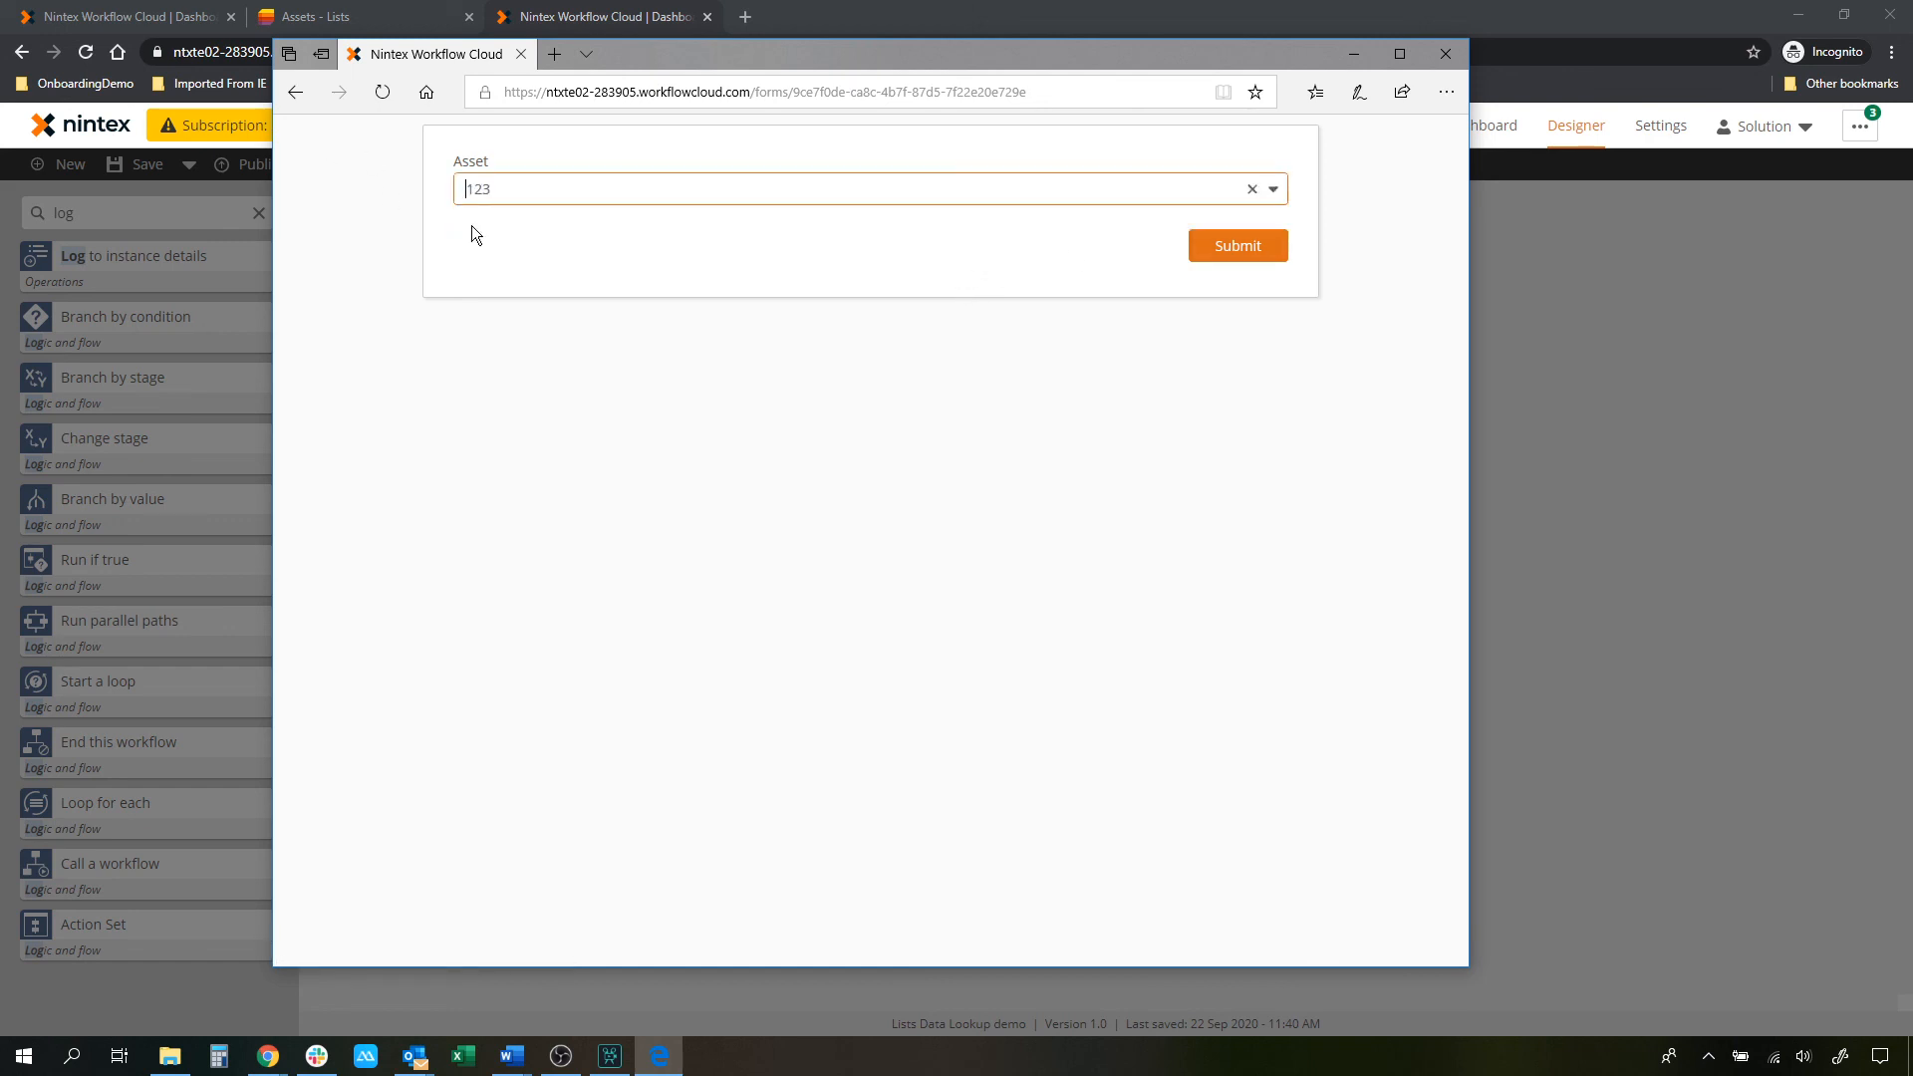